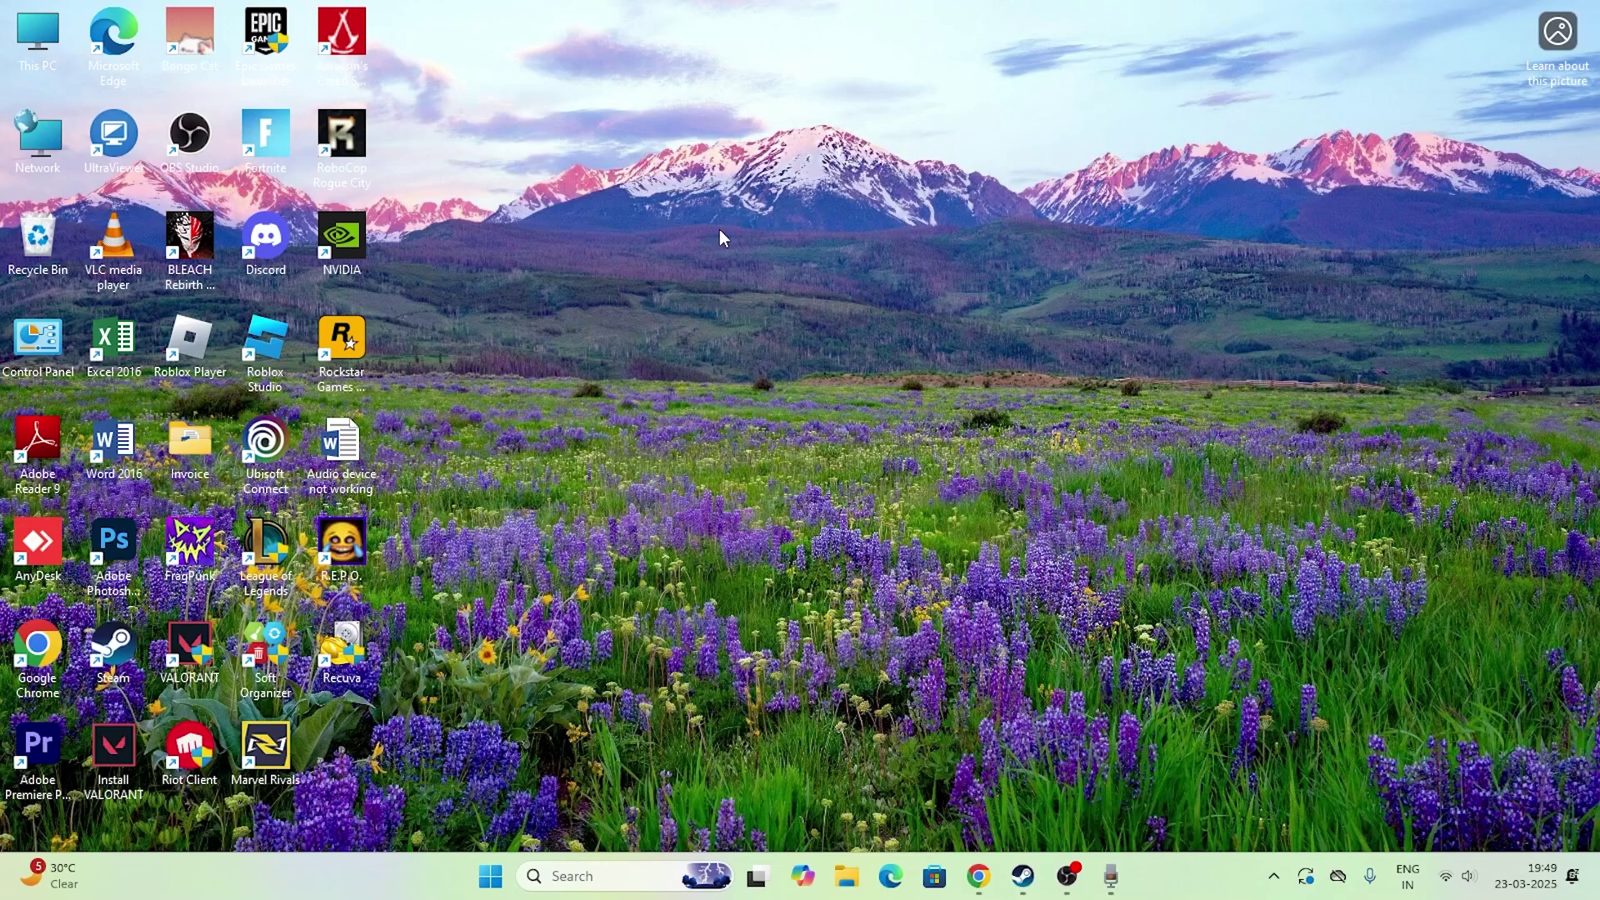
Search 'task' from the taskbar, launch Task Manager and maximize its window.
click(567, 876)
text(task)
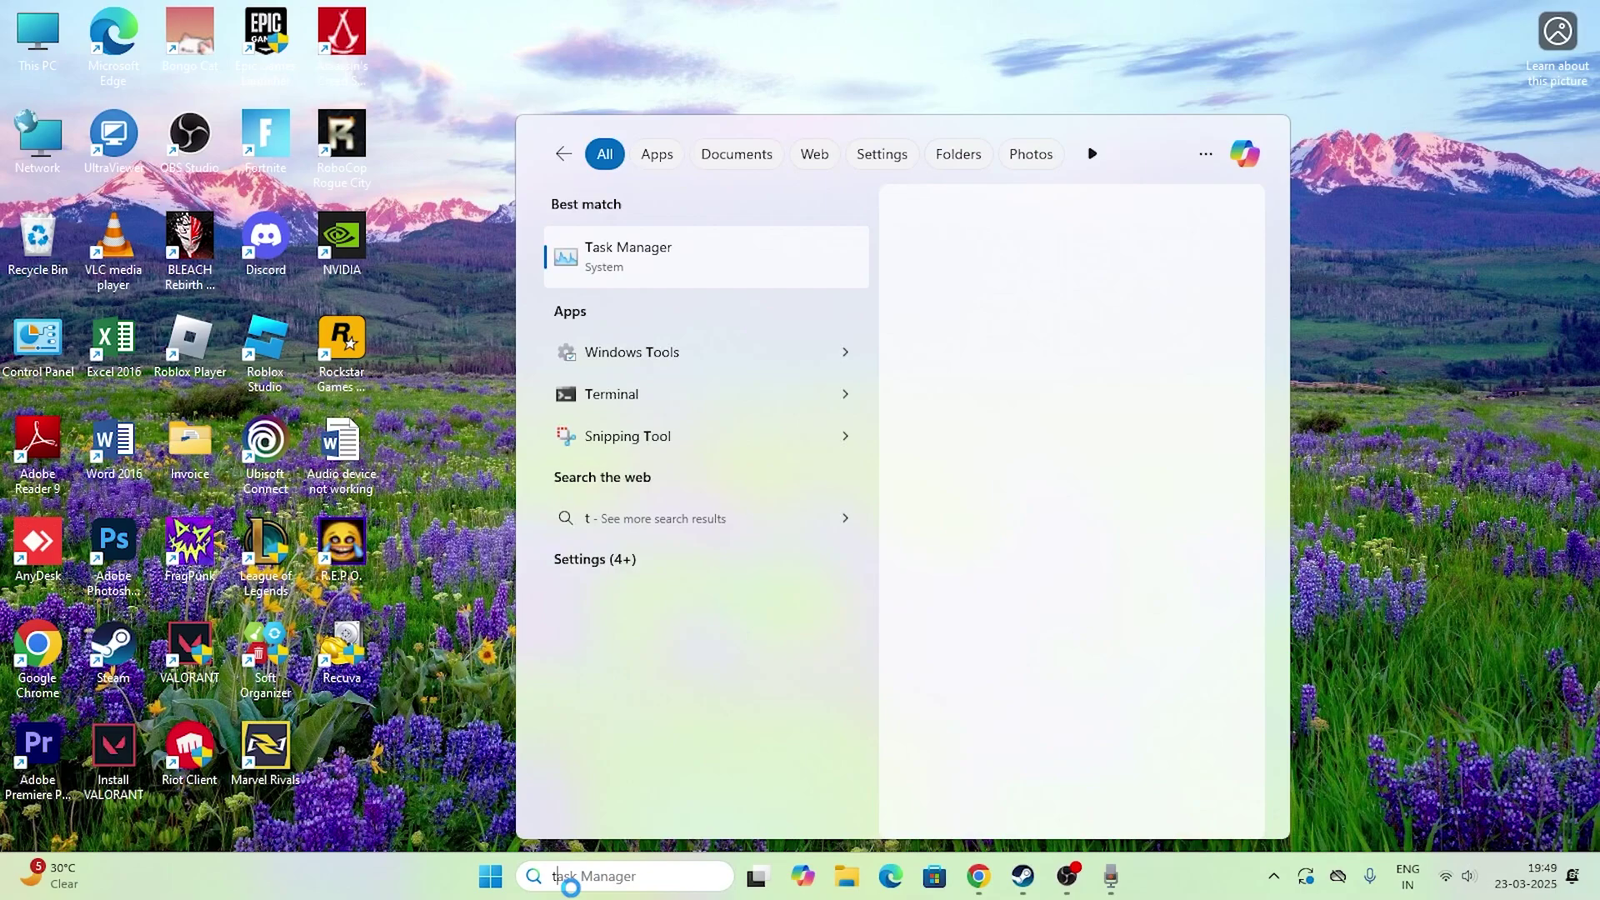
click(587, 250)
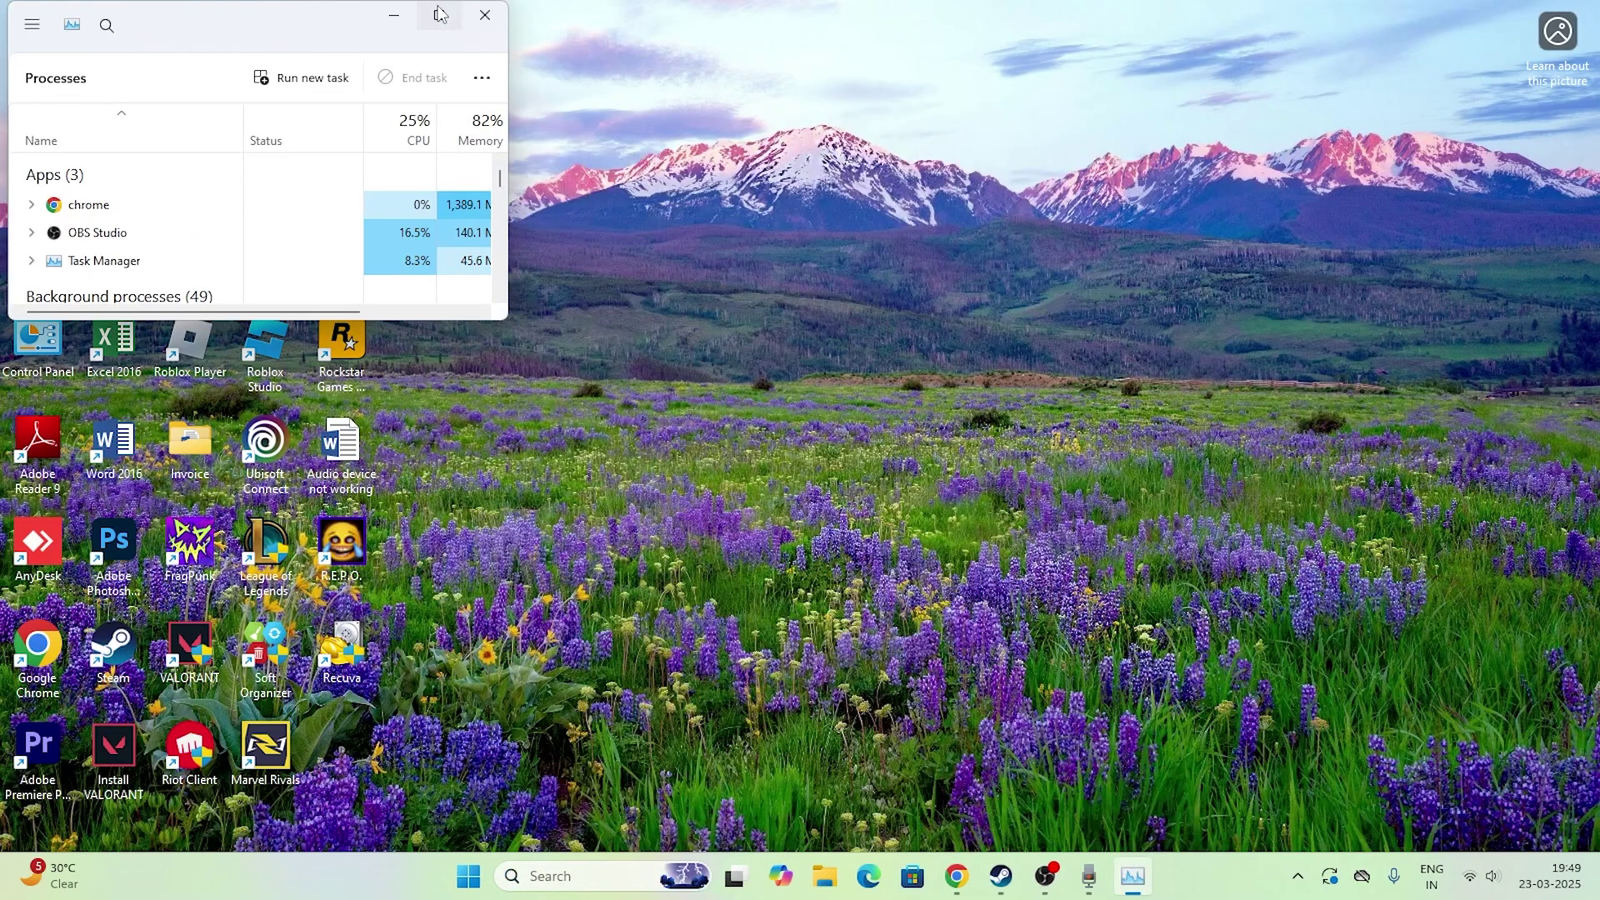
click(439, 15)
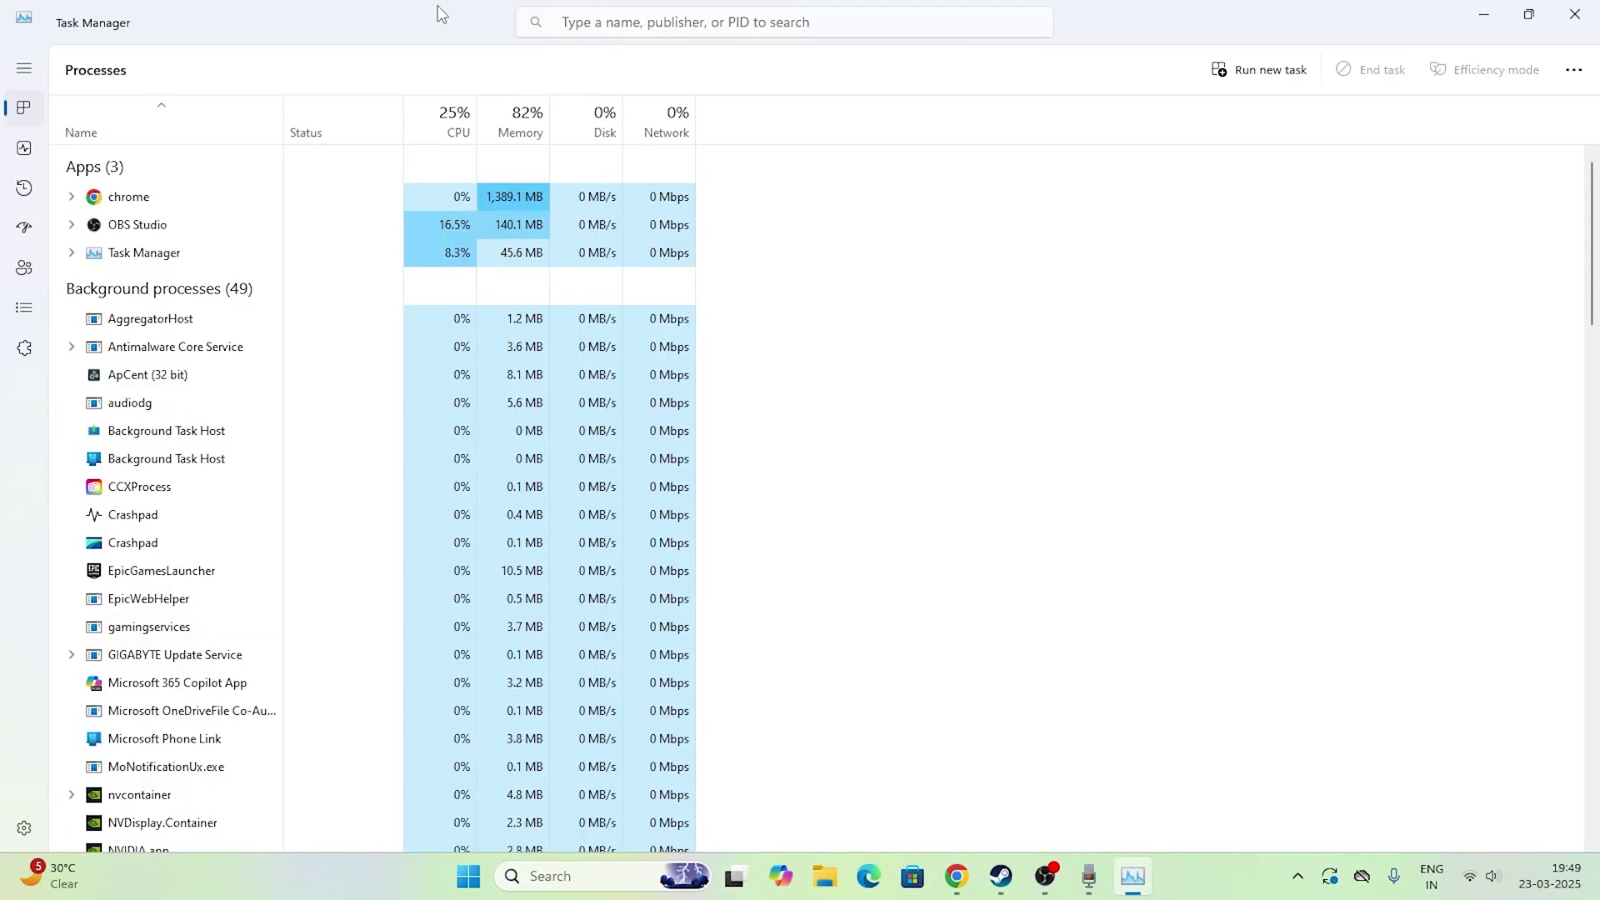
Move from the Performance page to the Startup apps page in Task Manager.
click(25, 161)
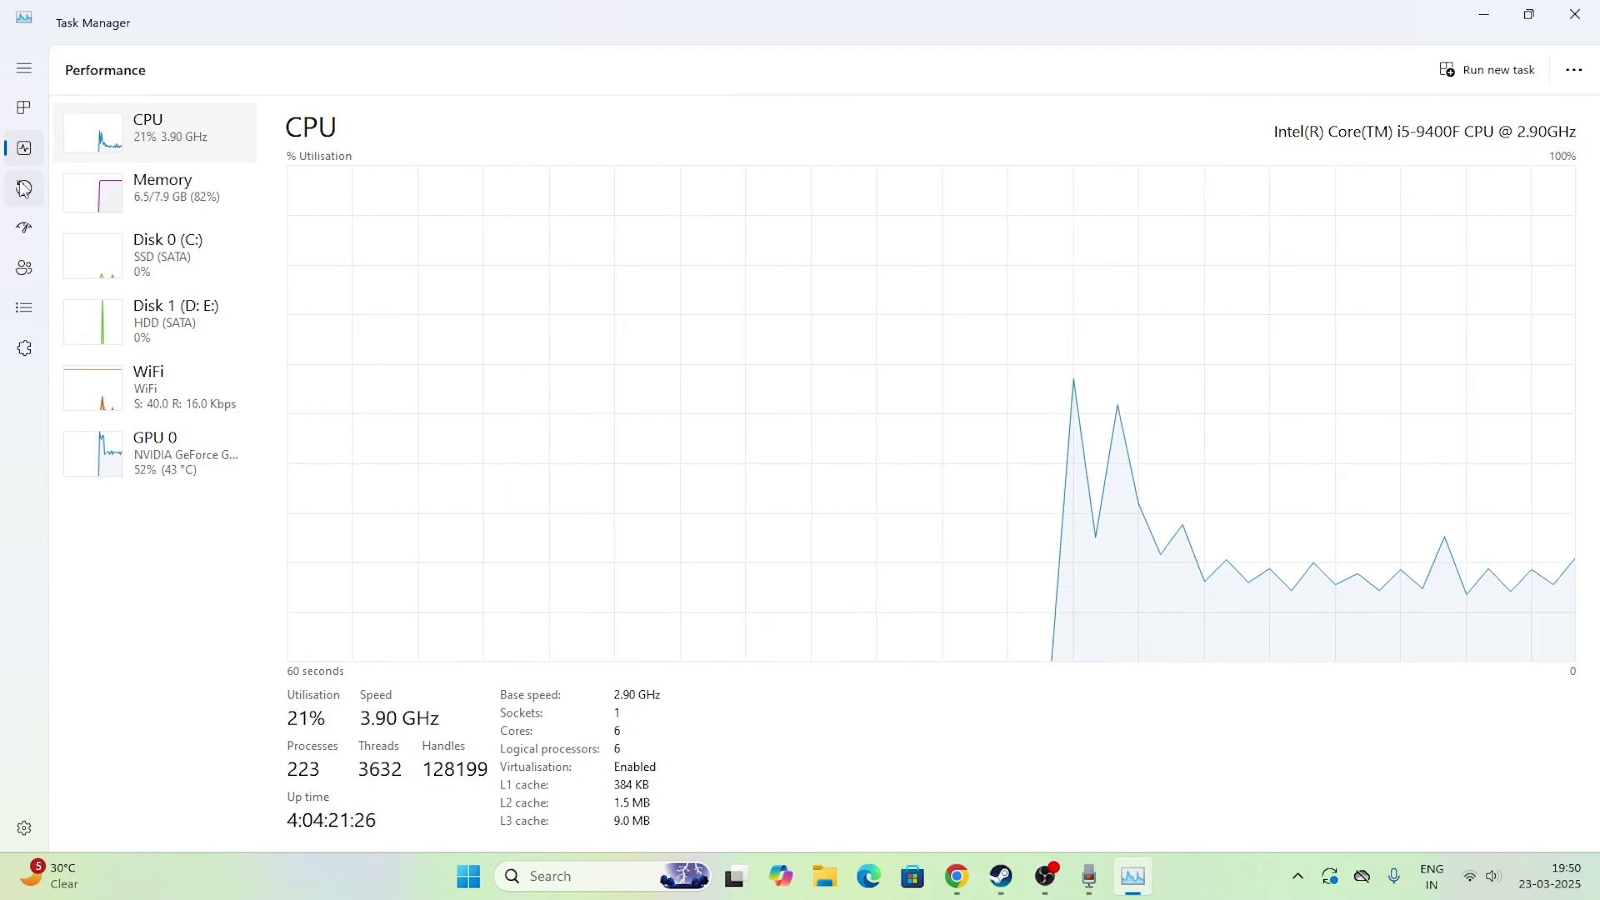
click(25, 228)
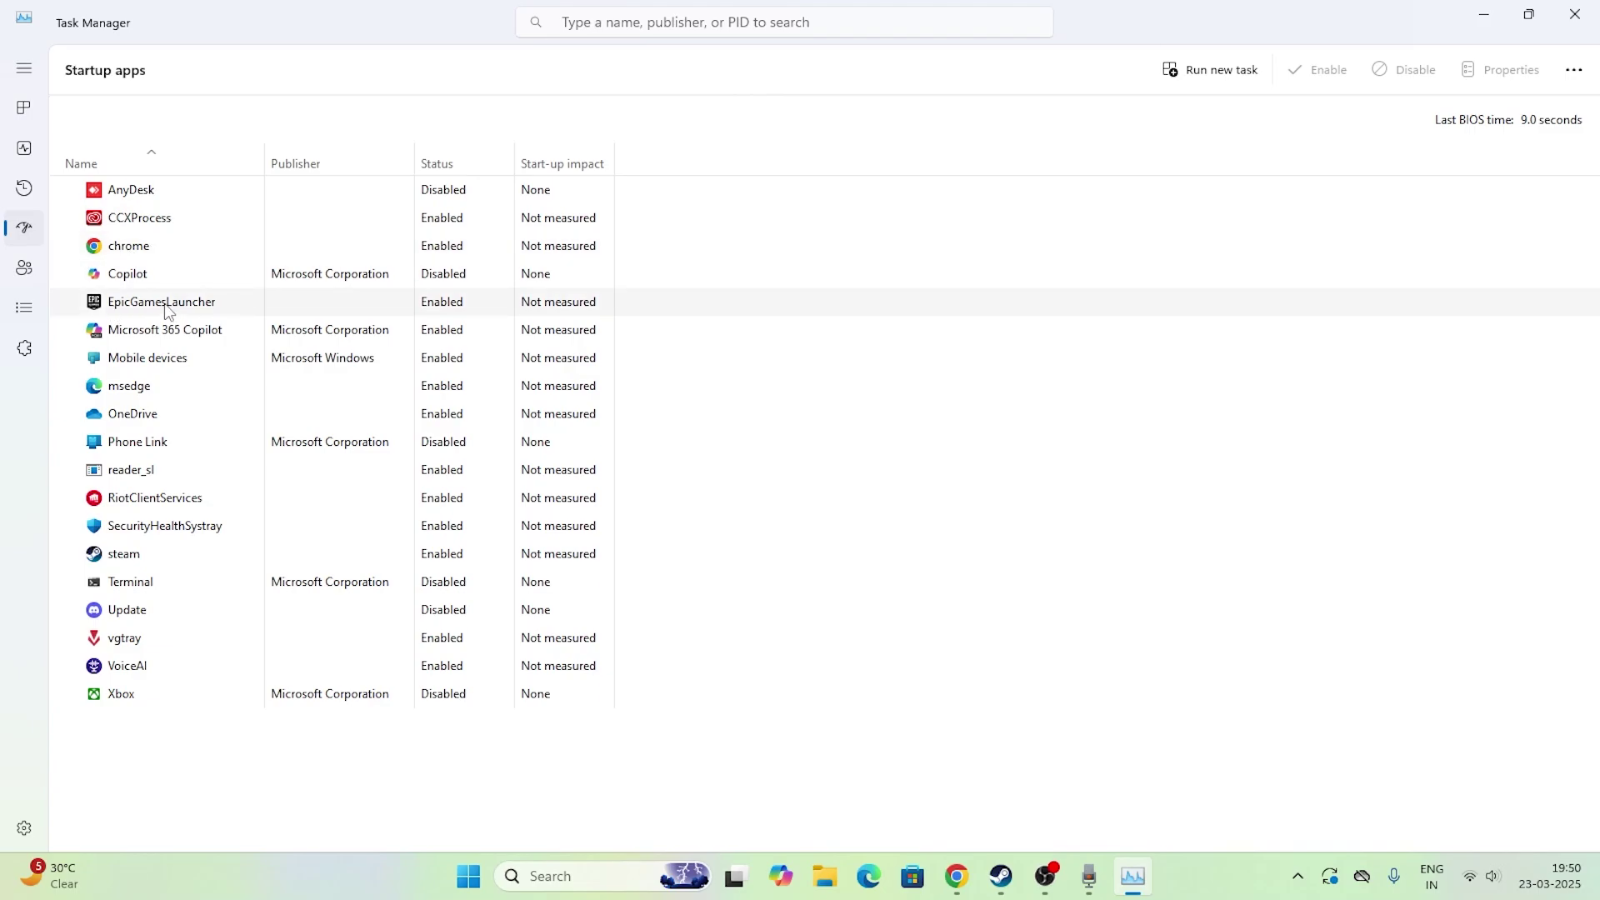
Disable EpicGamesLauncher, Microsoft 365 Copilot, Mobile devices, msedge and OneDrive as startup apps.
right_click(438, 305)
click(453, 317)
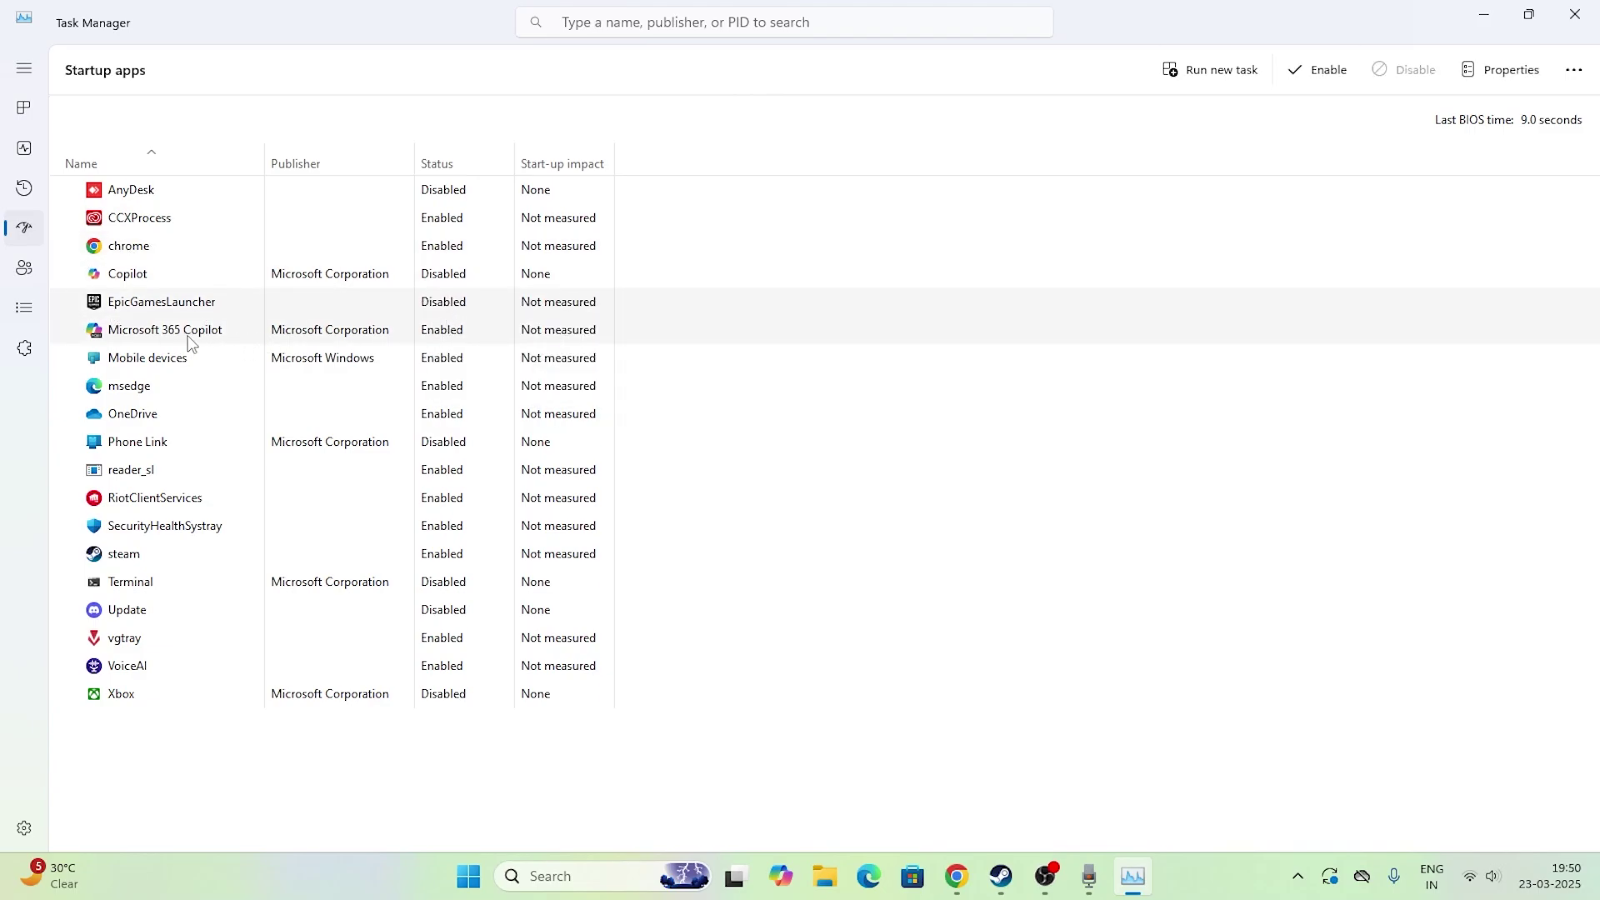
right_click(437, 337)
click(458, 352)
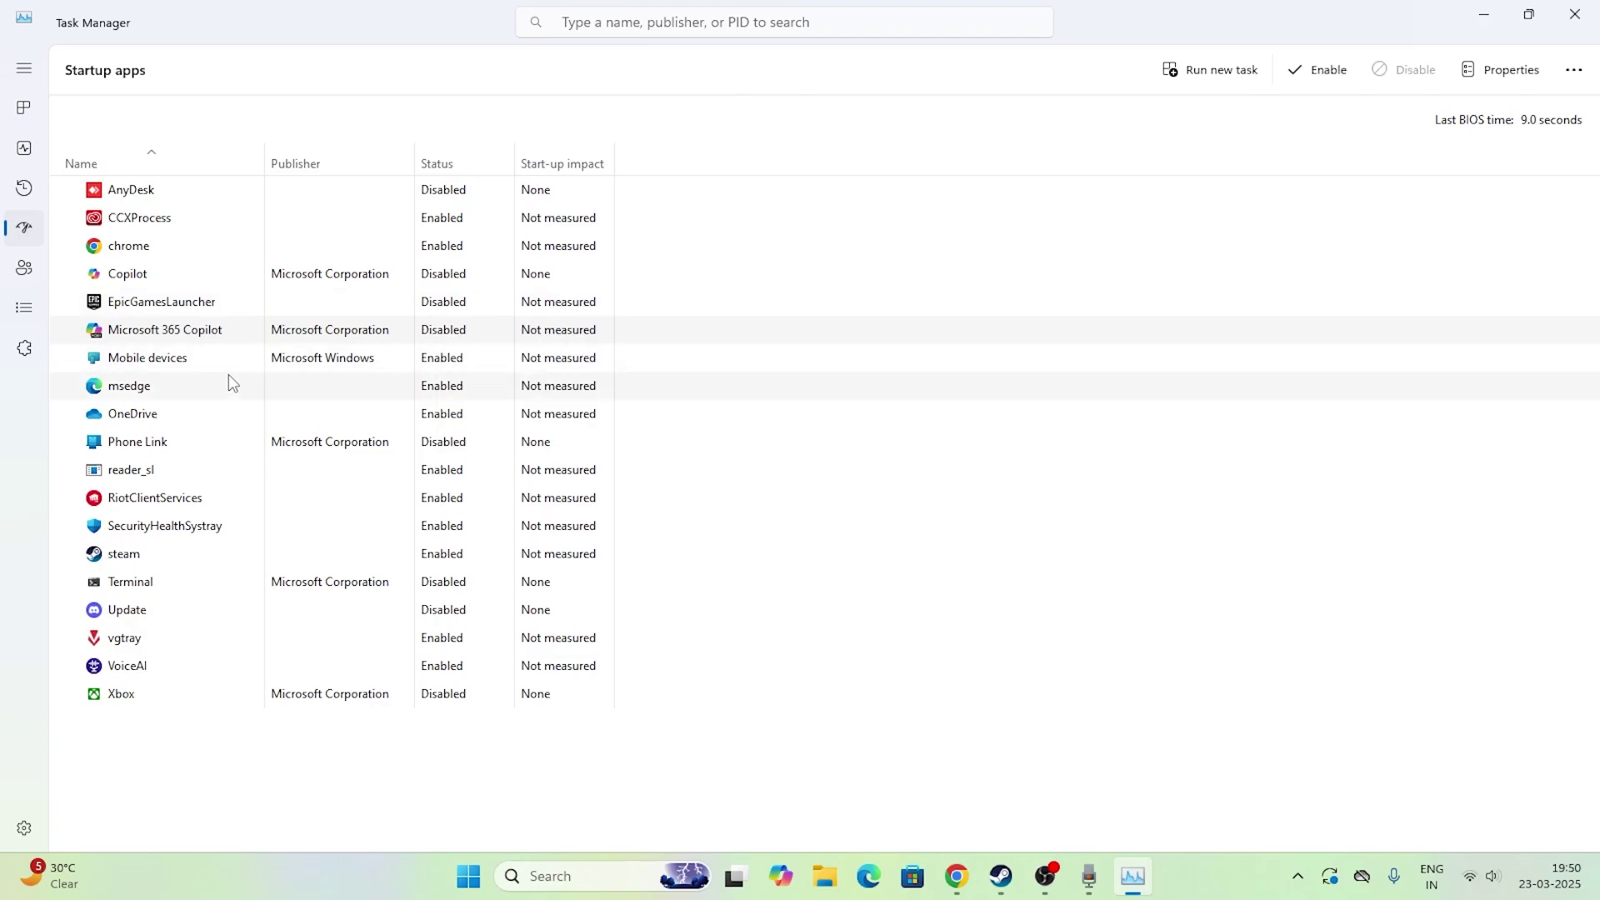
right_click(425, 363)
click(440, 376)
right_click(428, 394)
click(439, 405)
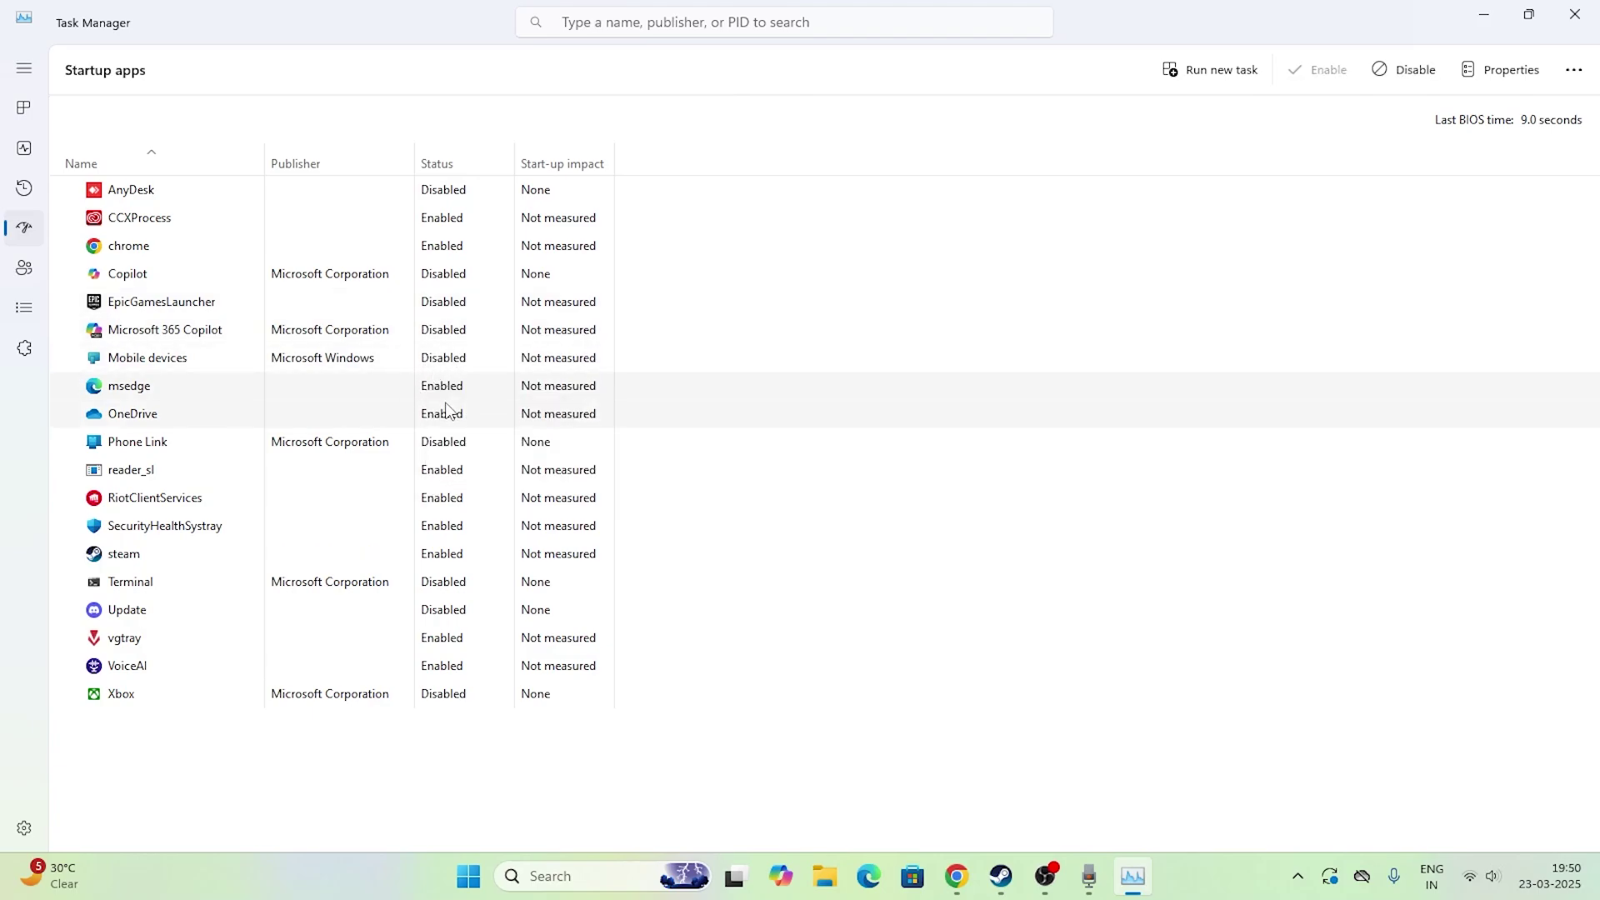
right_click(431, 419)
click(463, 433)
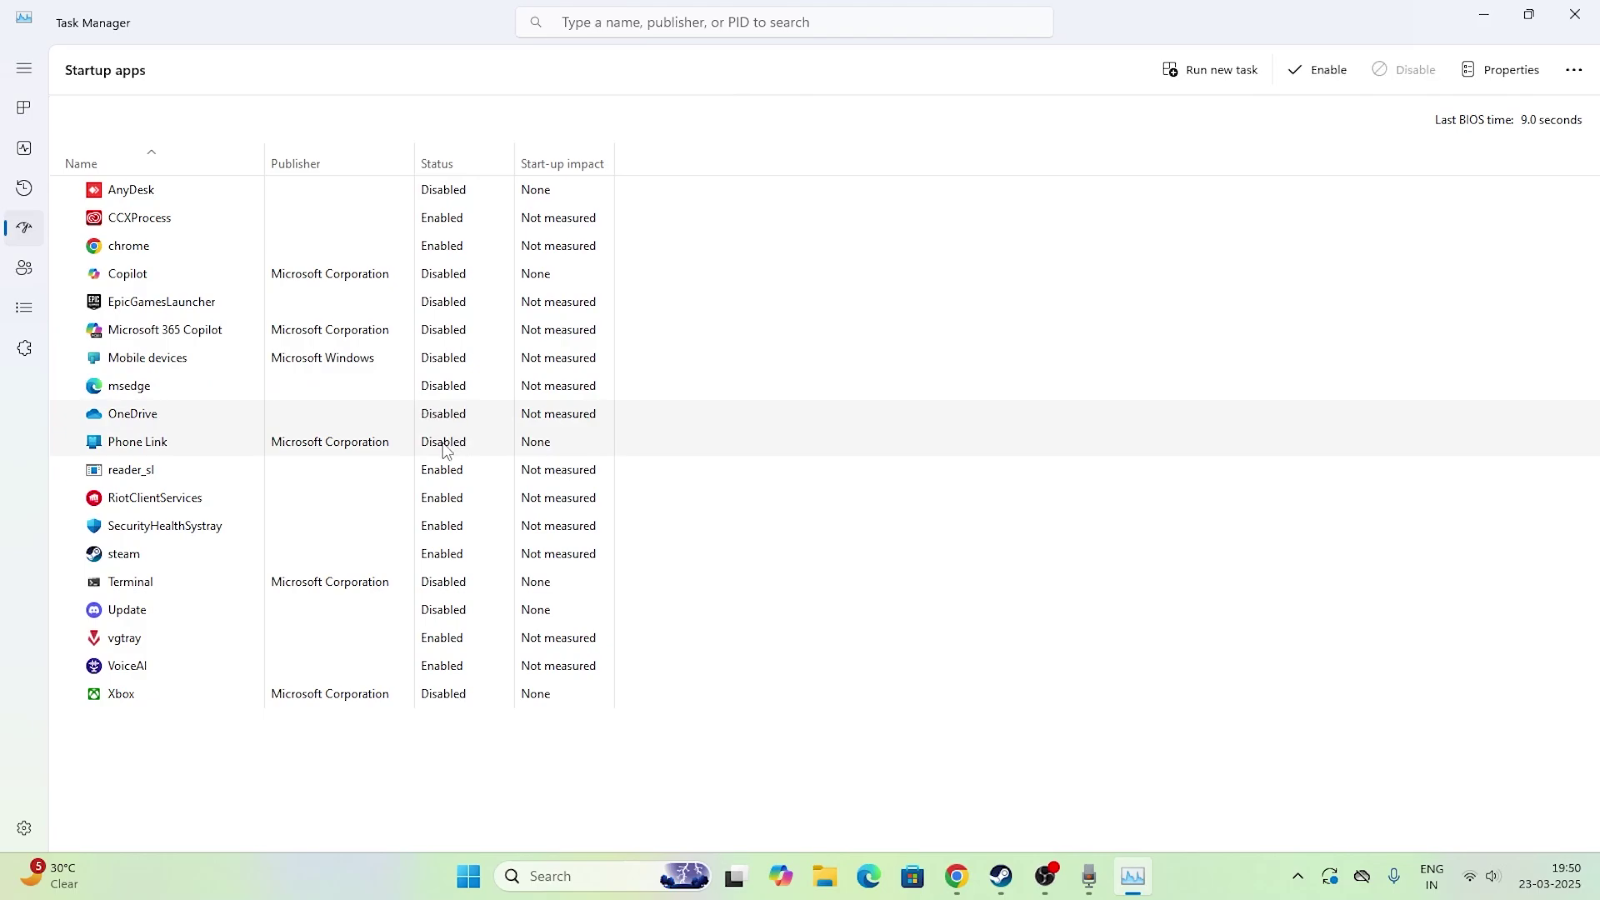
right_click(442, 442)
key(Escape)
Disable reader_sl, RiotClientServices, SecurityHealthSystray and vgtray at startup, then close Task Manager.
right_click(467, 458)
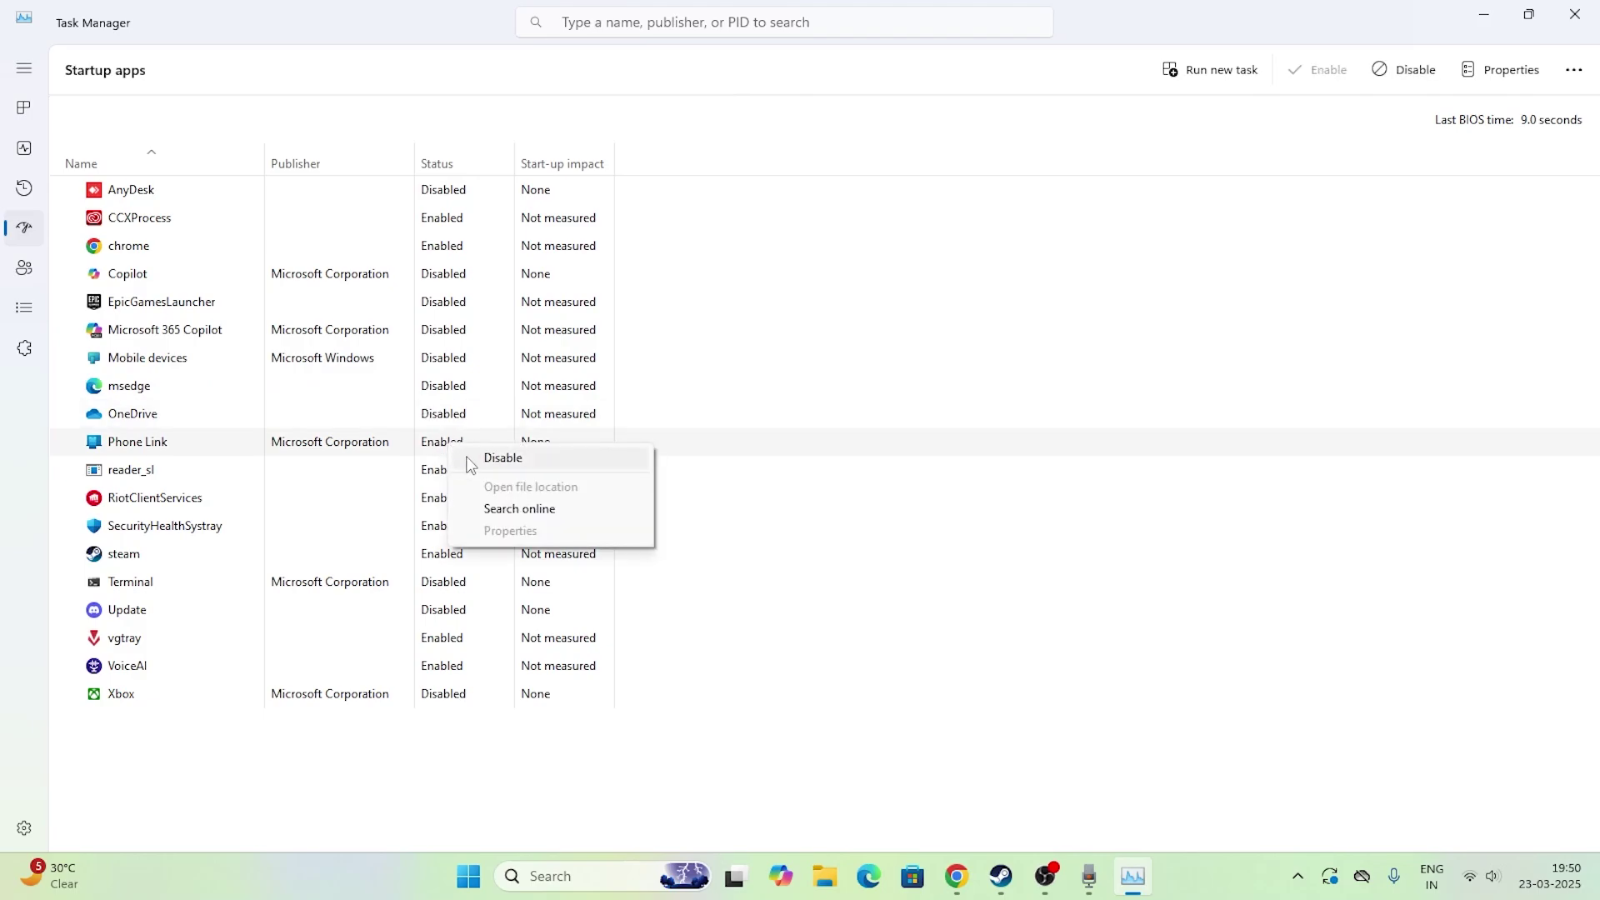
click(483, 459)
right_click(459, 475)
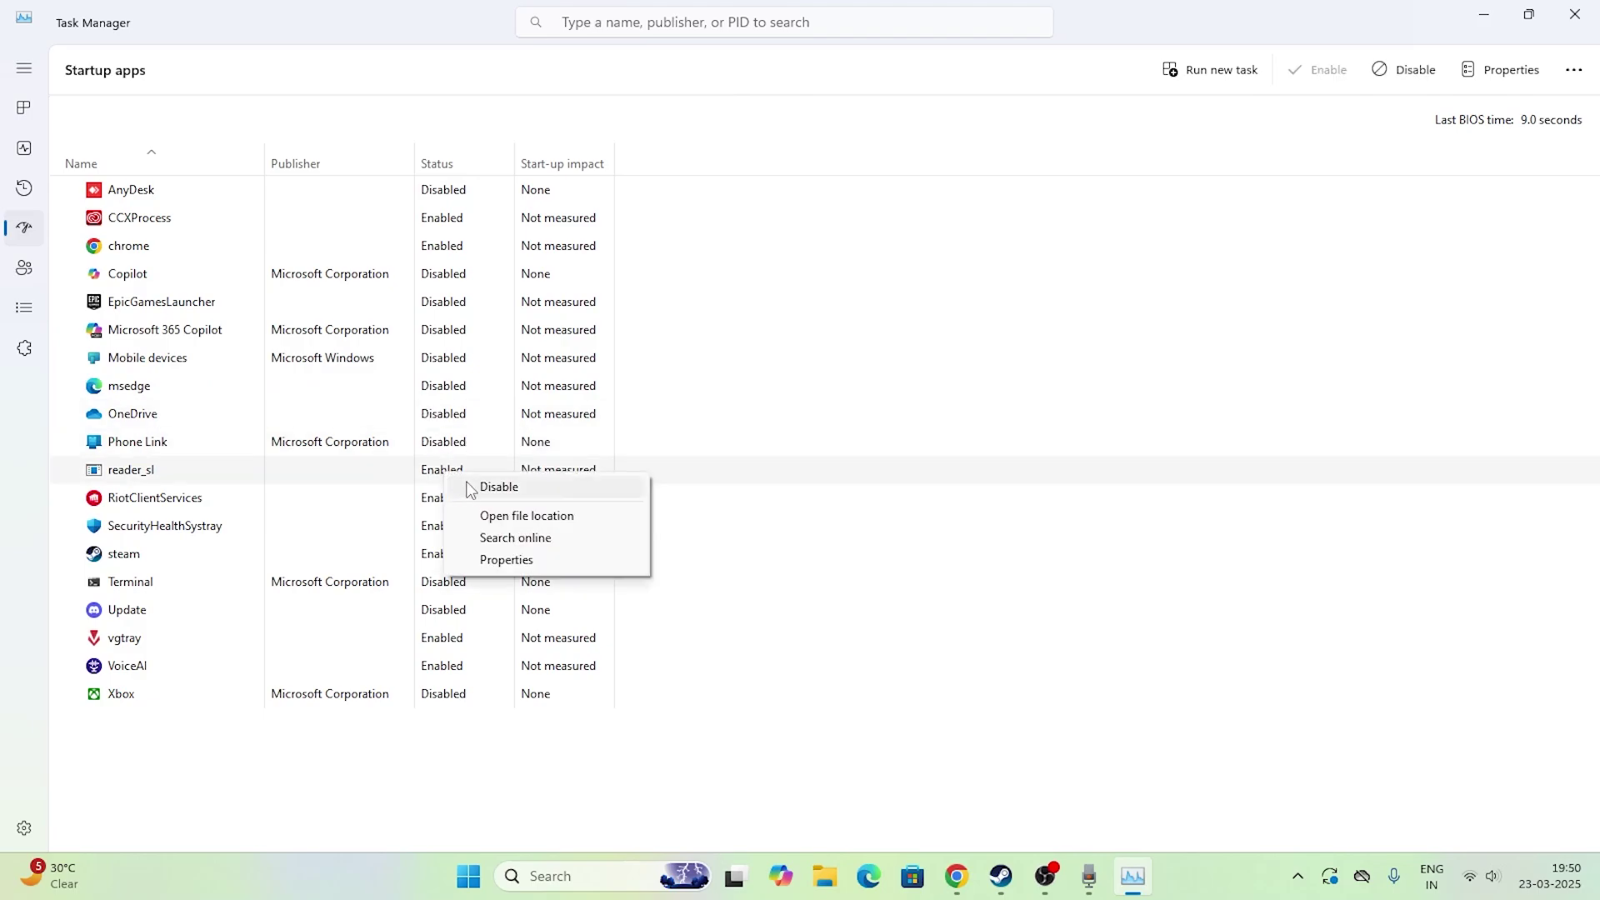
click(468, 483)
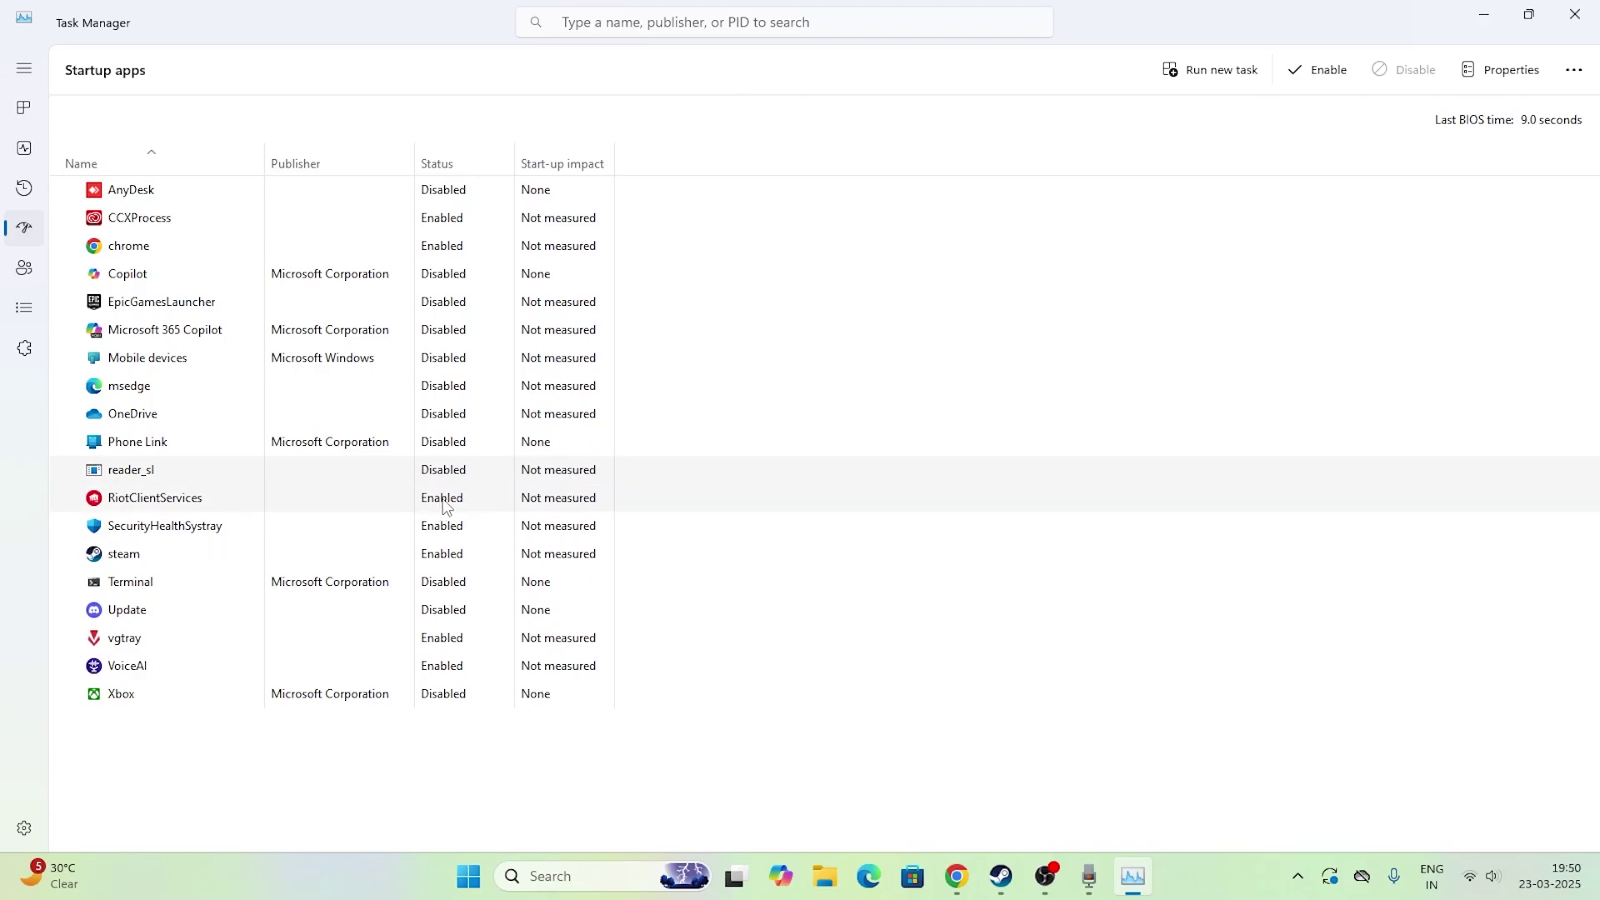
right_click(444, 505)
click(468, 519)
right_click(452, 528)
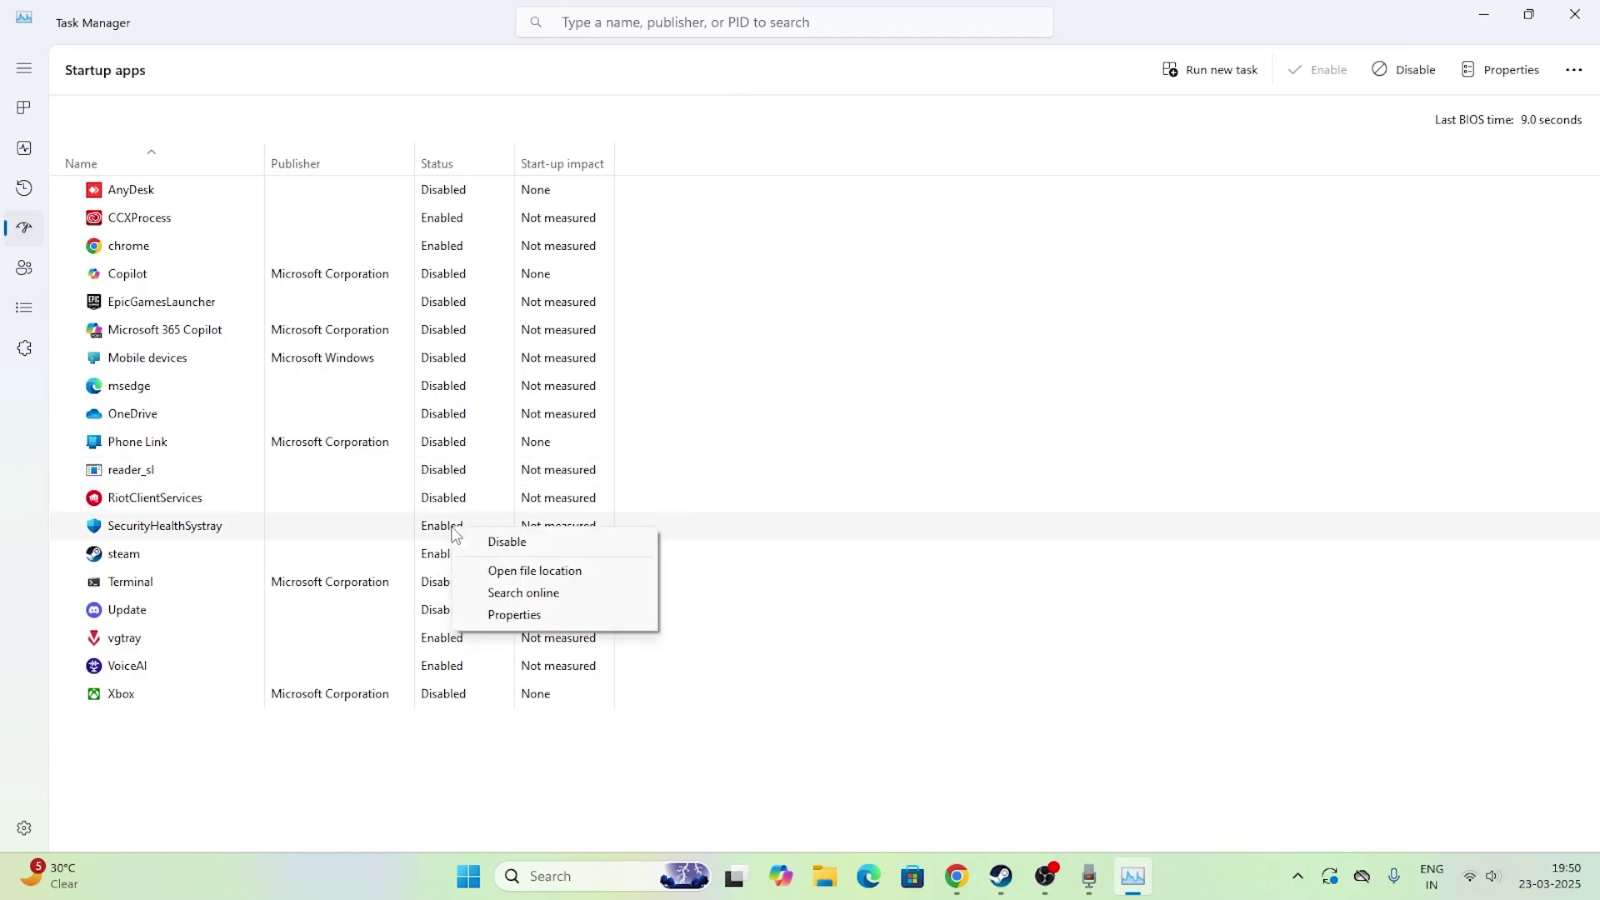
click(480, 541)
right_click(448, 580)
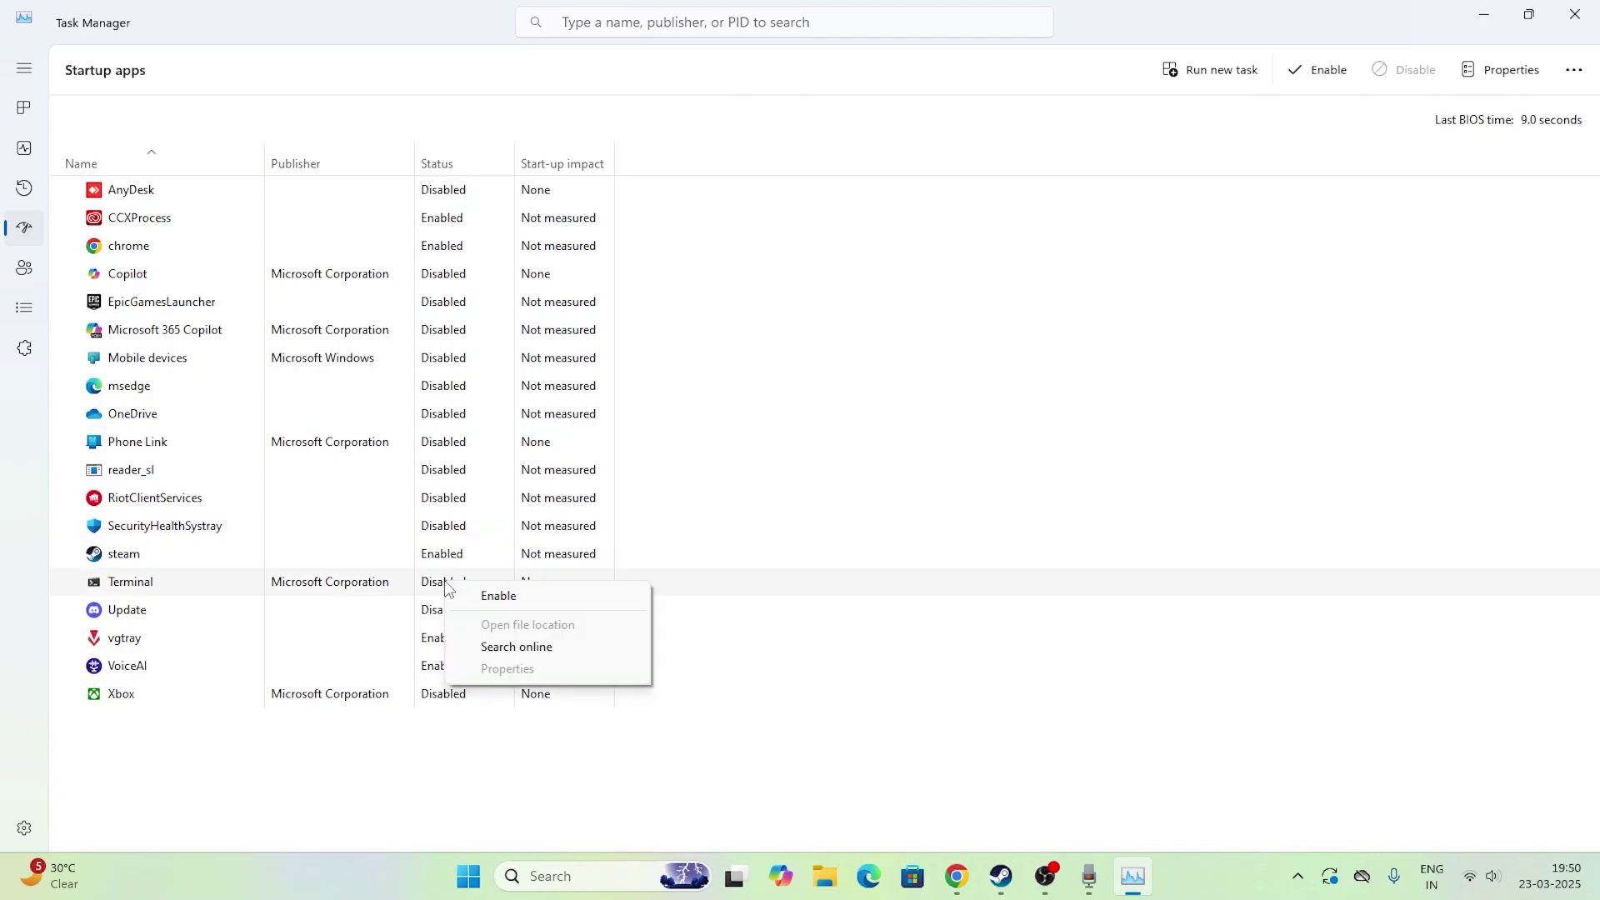
click(744, 567)
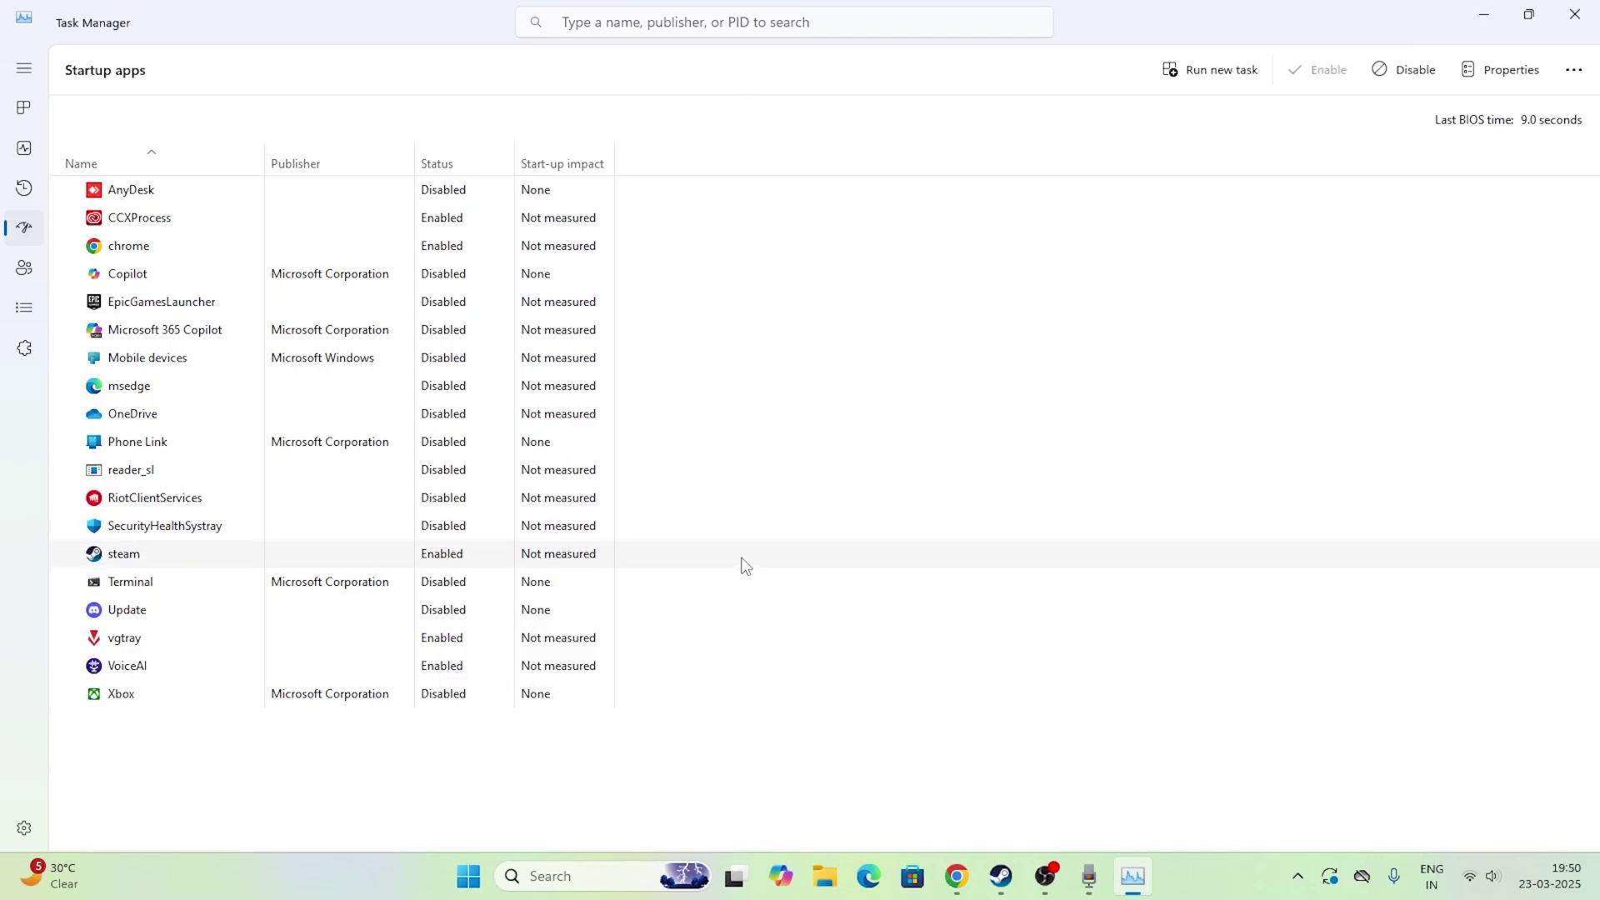
right_click(451, 619)
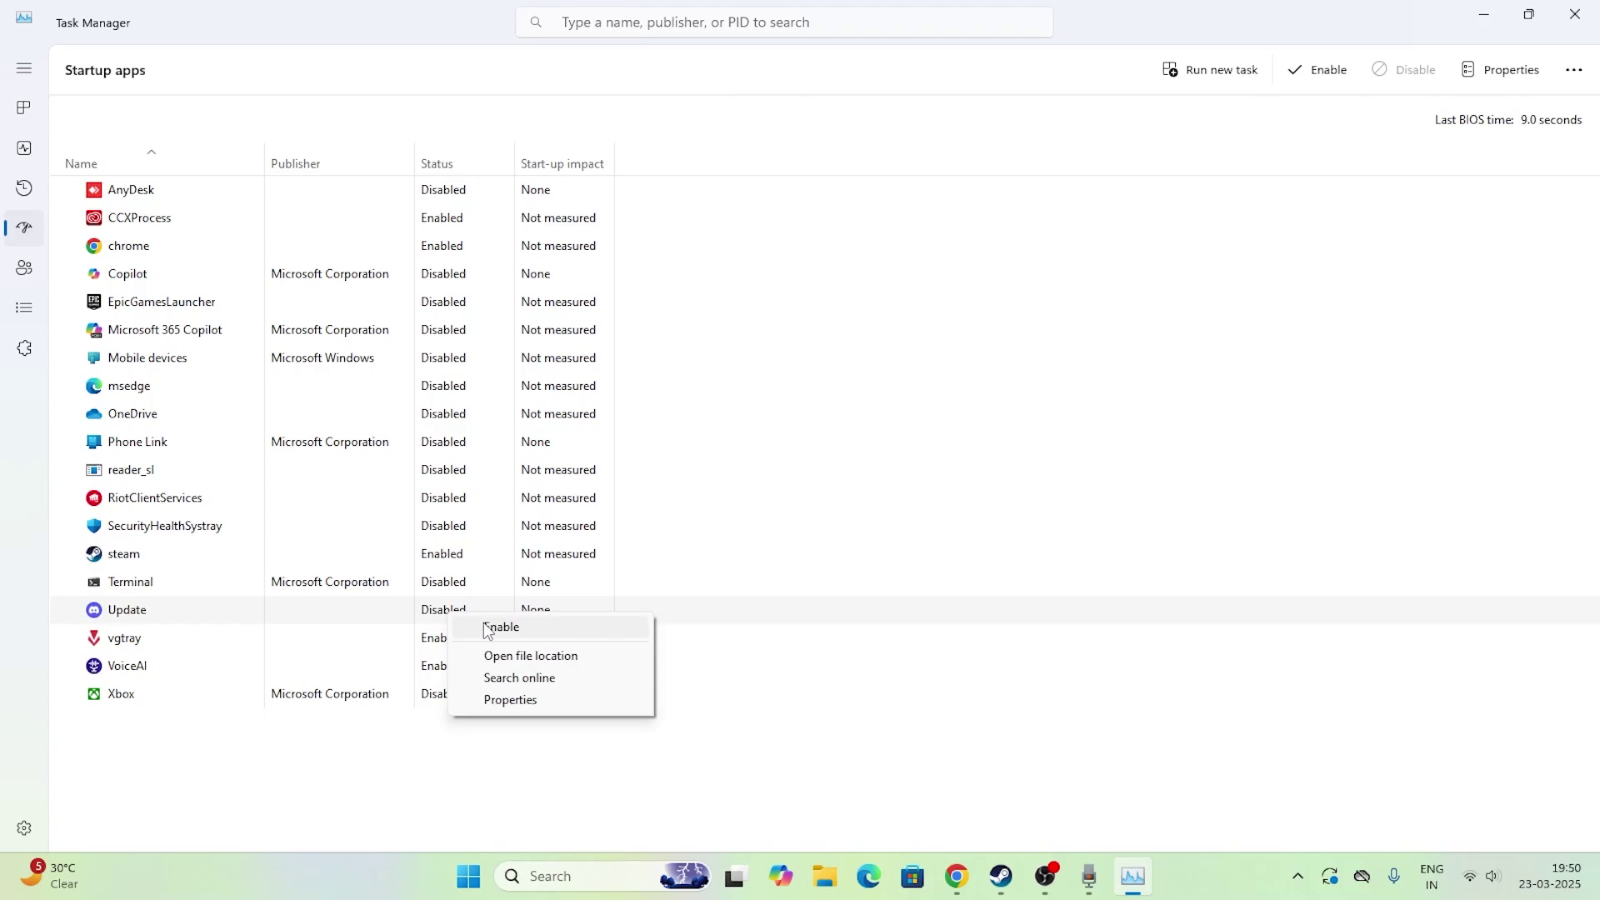
click(575, 654)
right_click(442, 640)
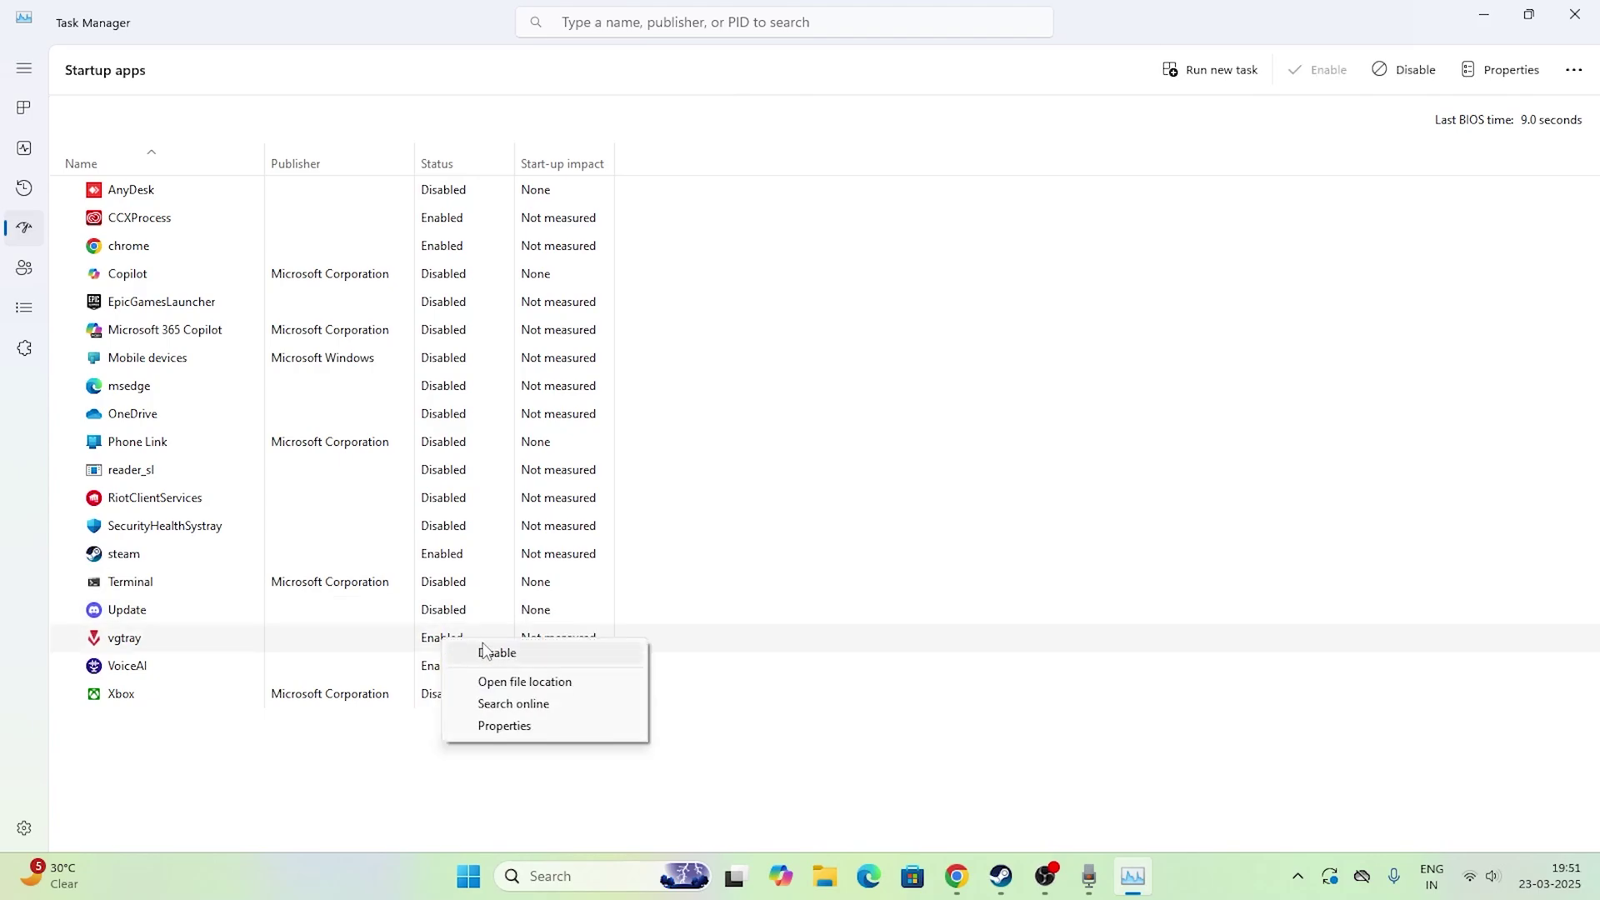
click(497, 654)
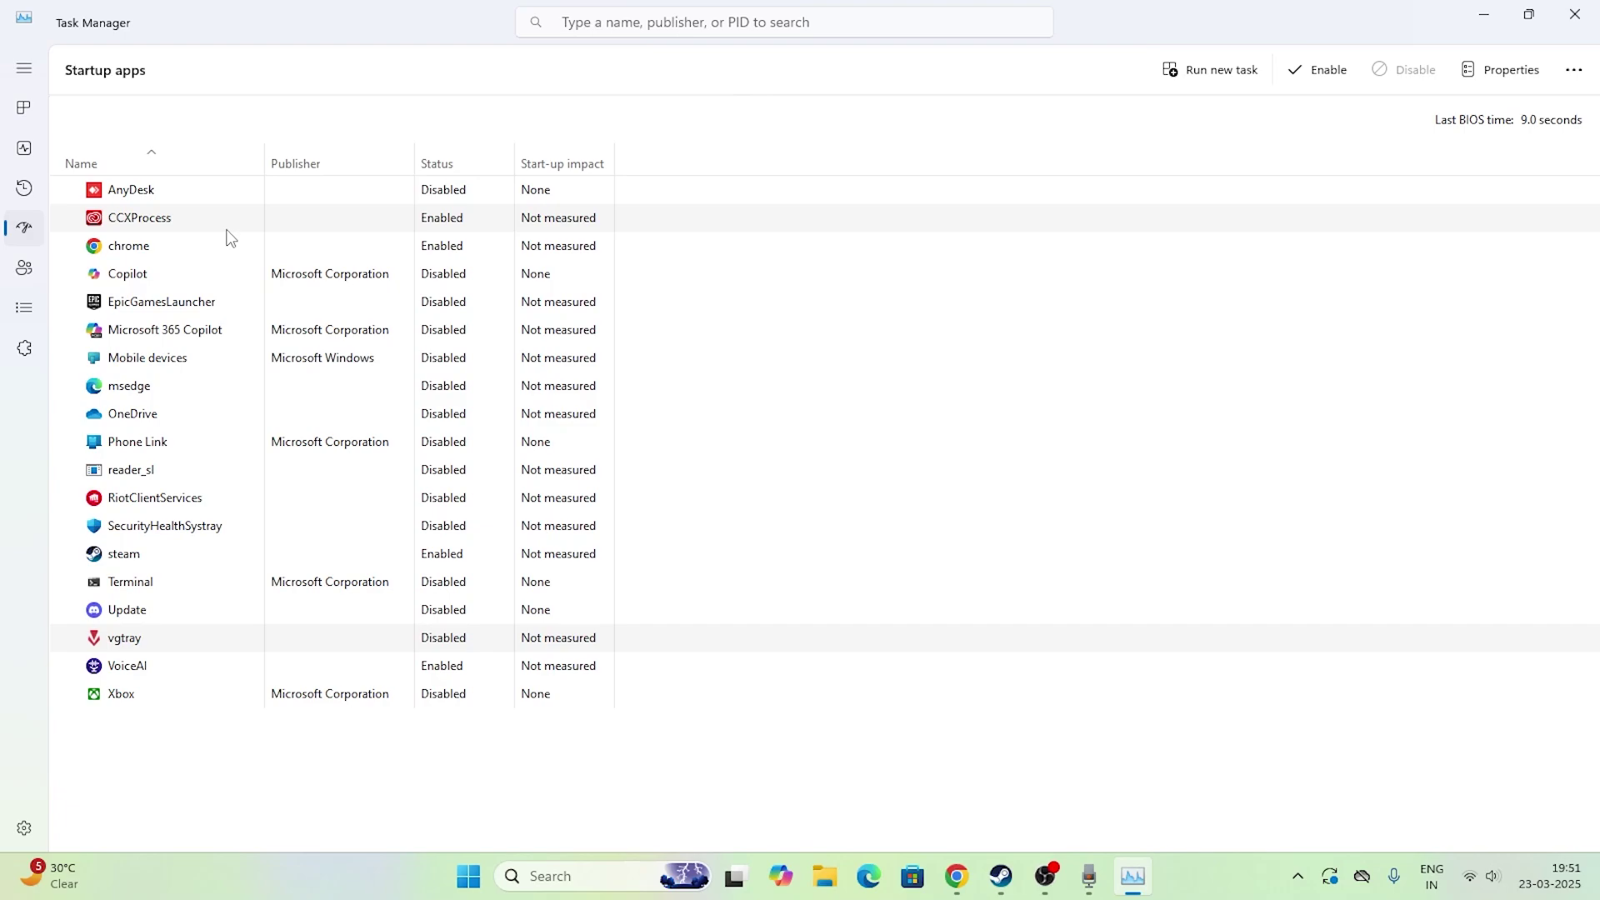
click(1574, 14)
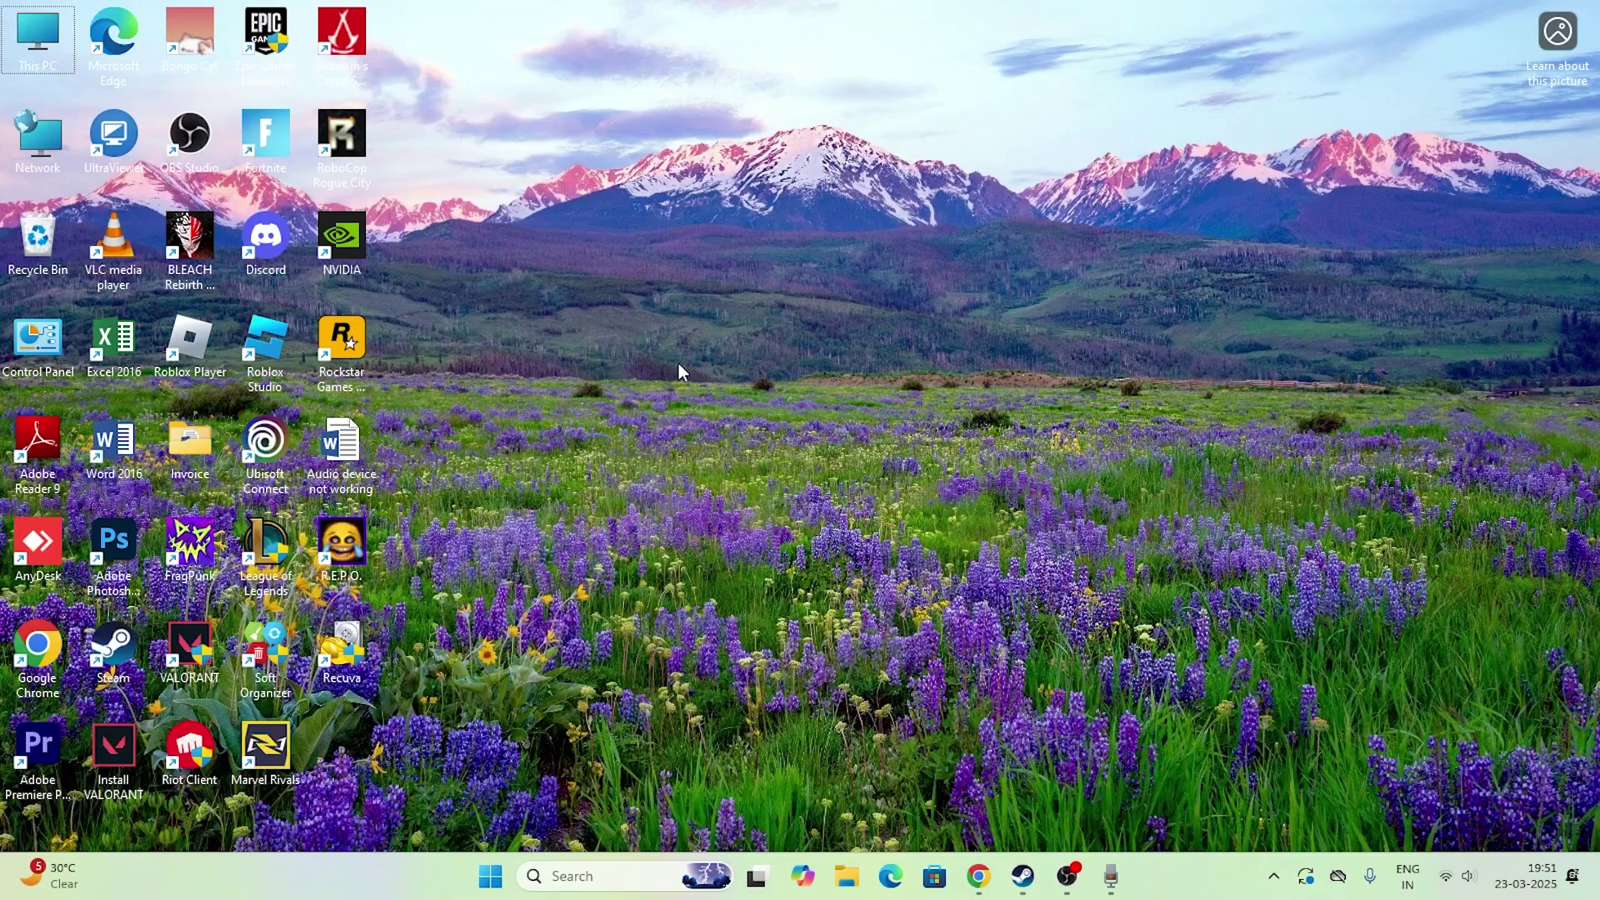
Replace the Run dialog entry with services.msc and run it.
key(super+r)
key(BackSpace)
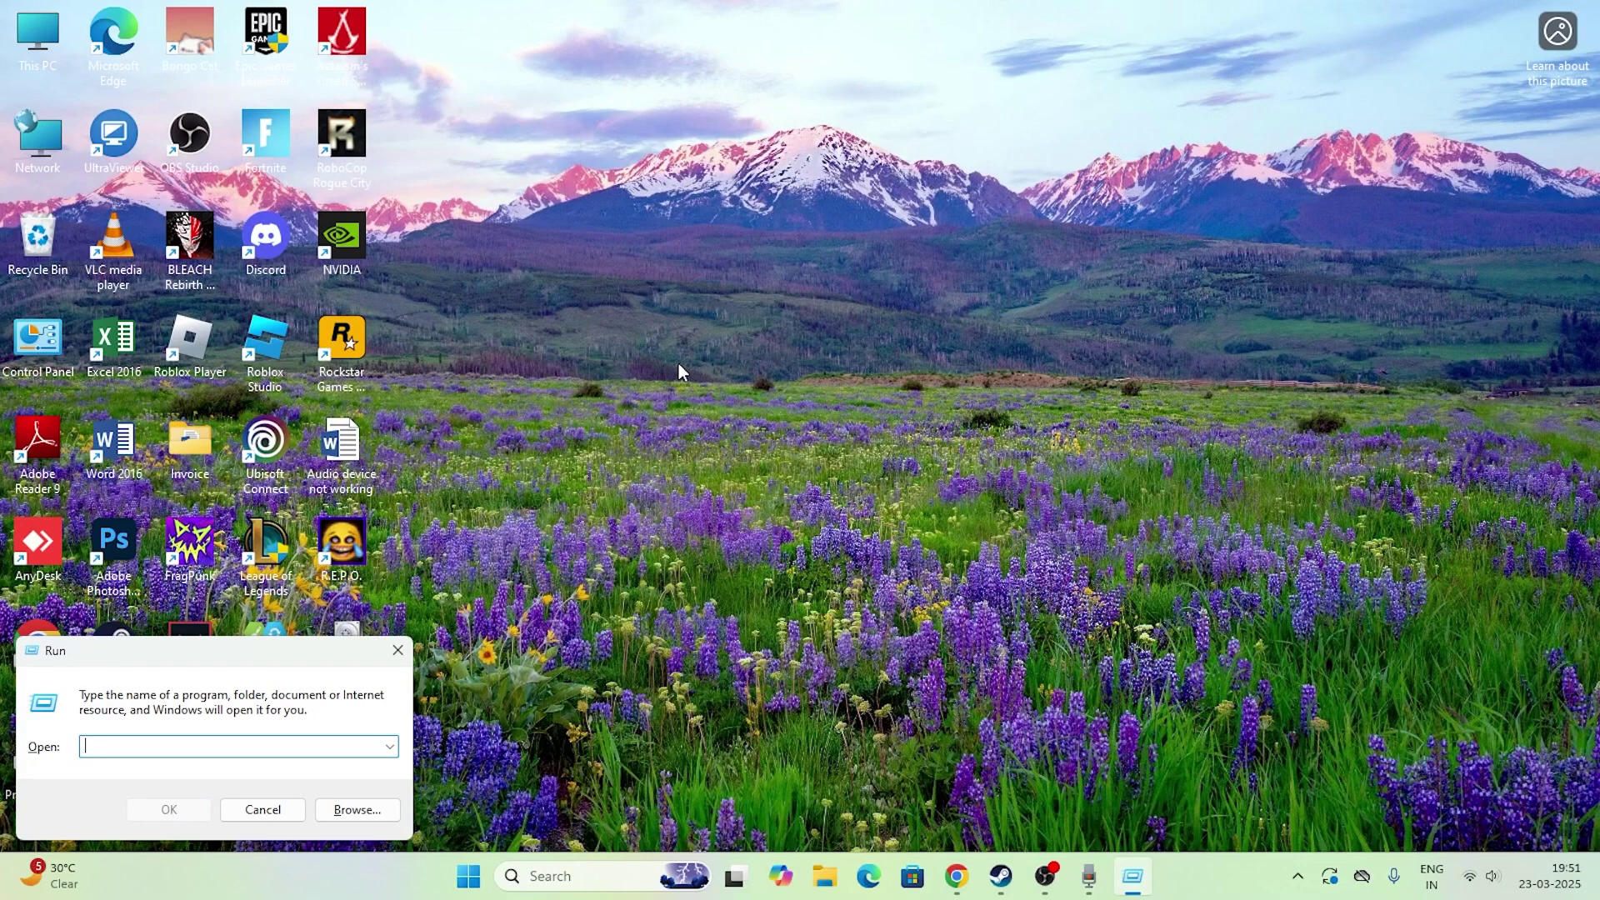
text(service)
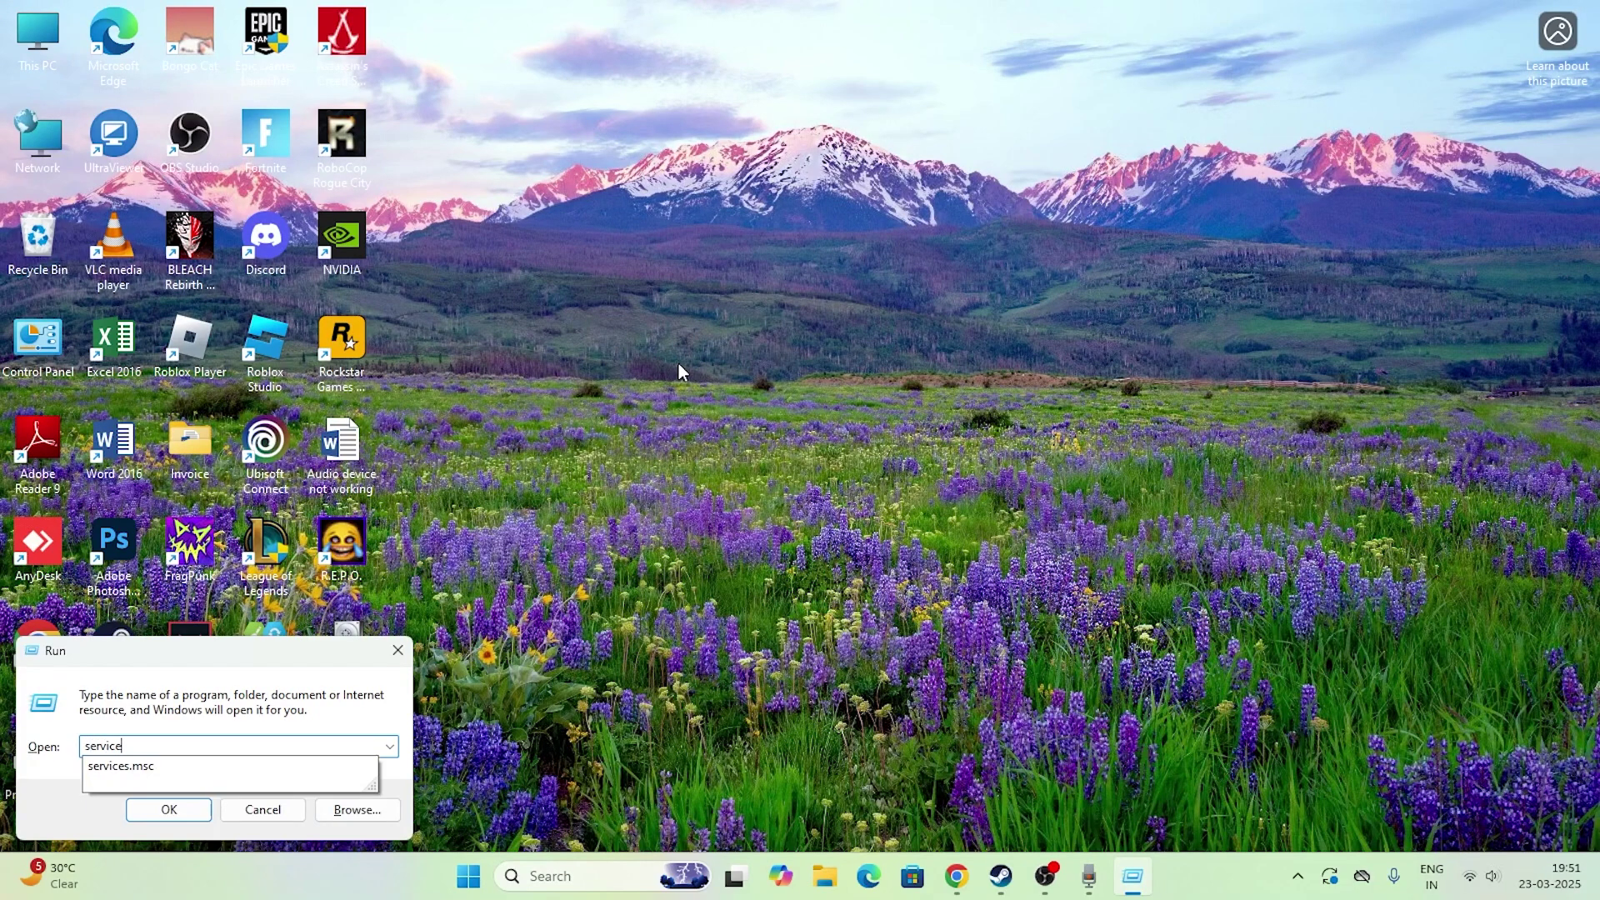
text(s.msc)
key(Return)
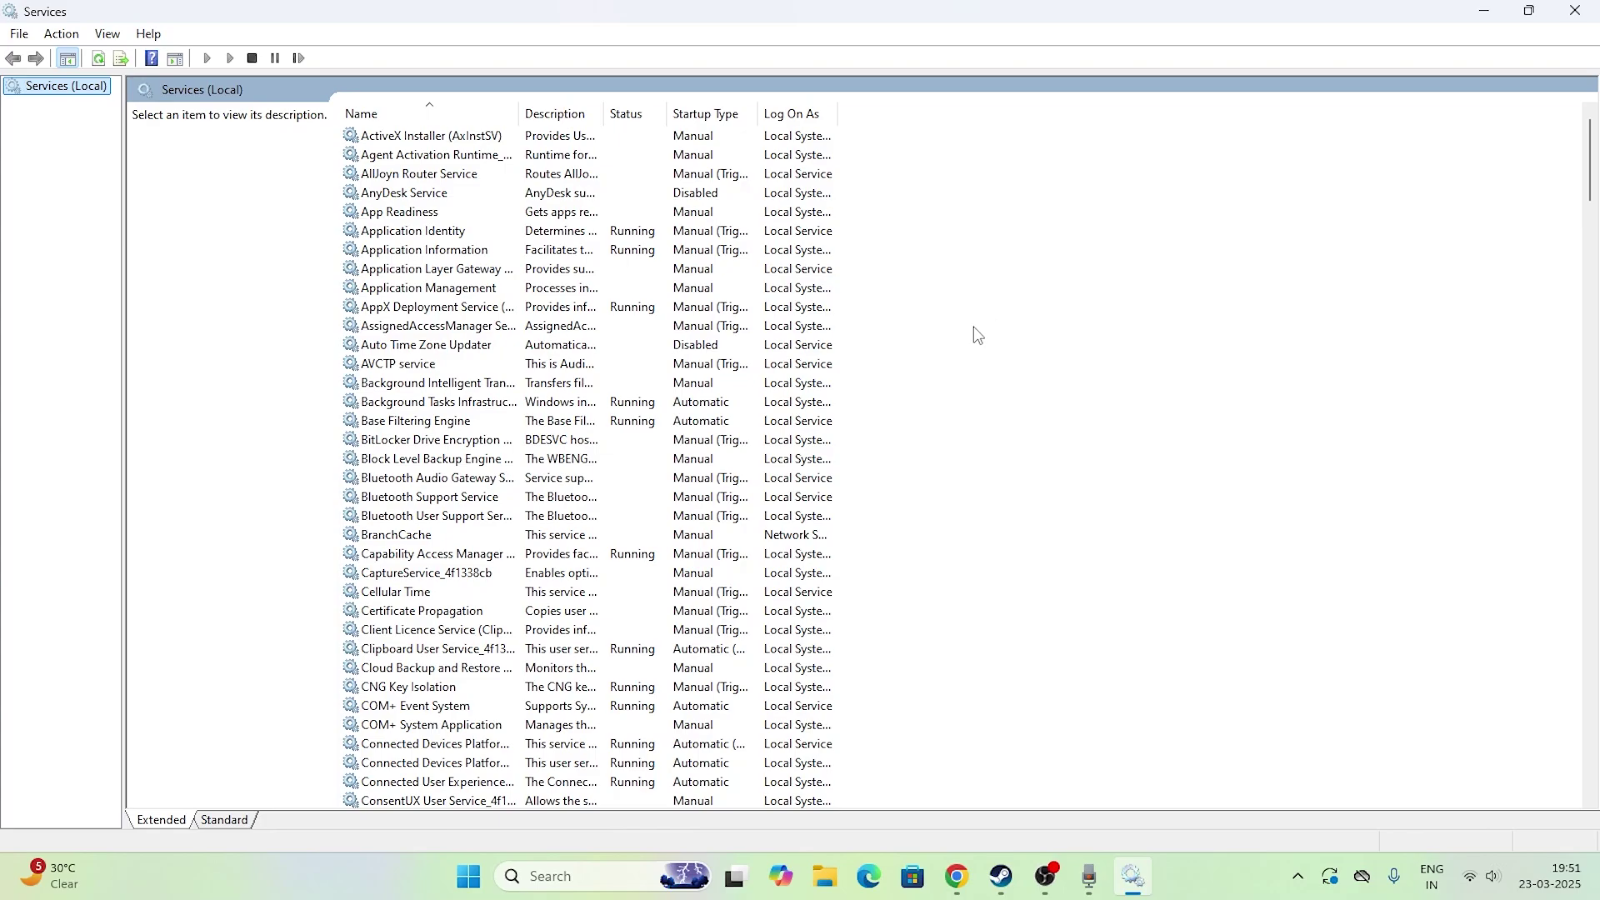
Scroll to Xbox Live Networking Service and open its Properties, checking the startup types.
scroll(971, 338, down, 20)
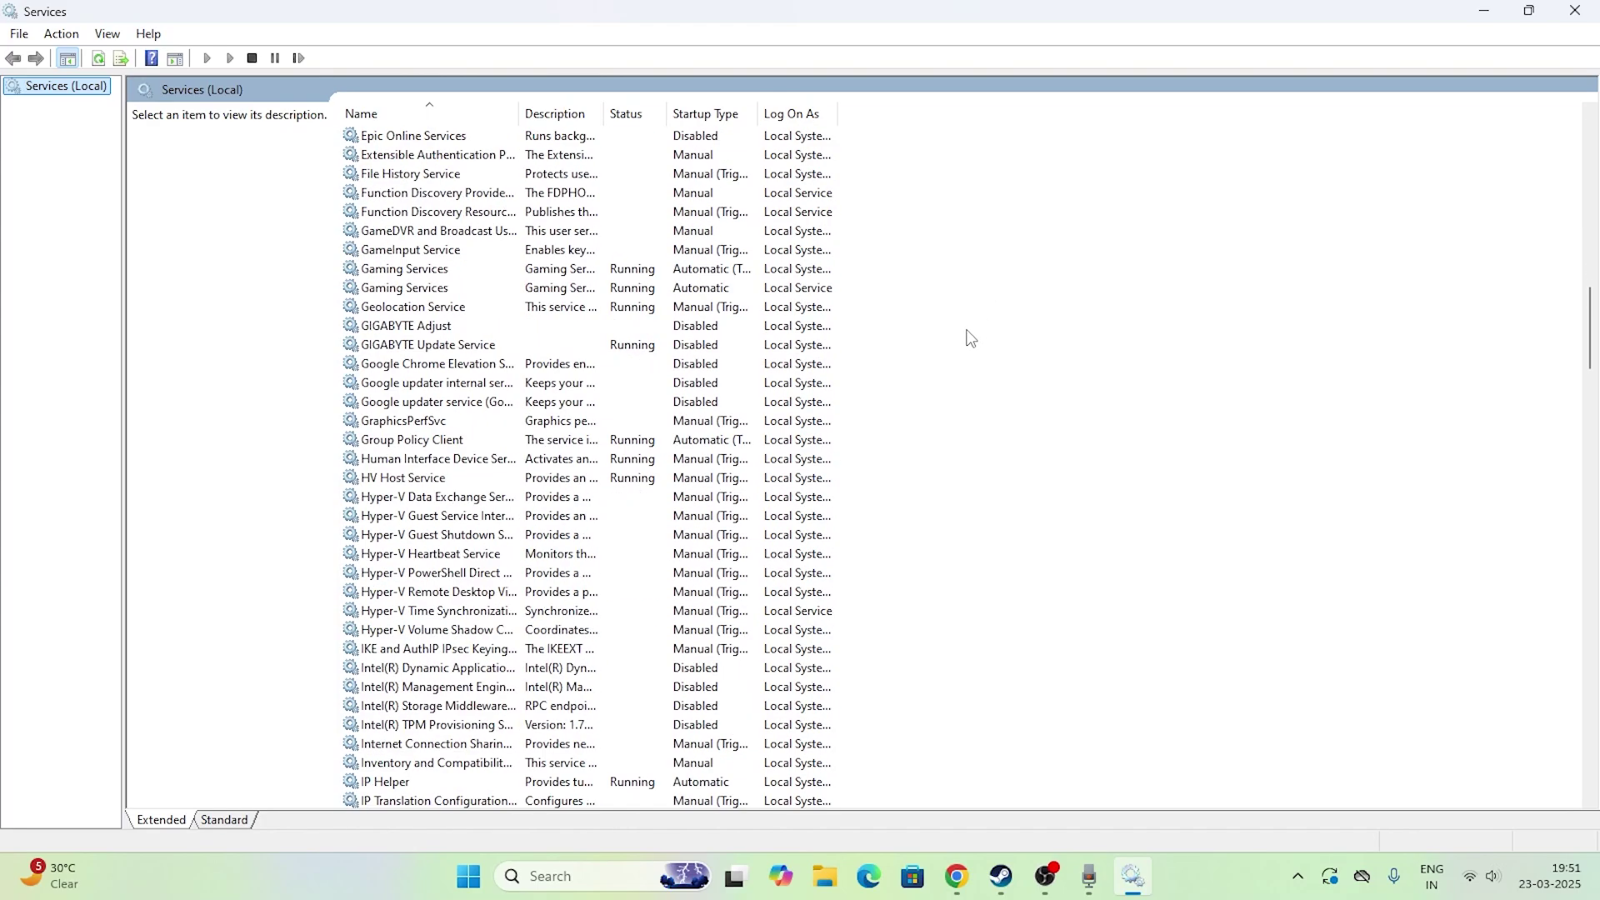
scroll(970, 337, down, 20)
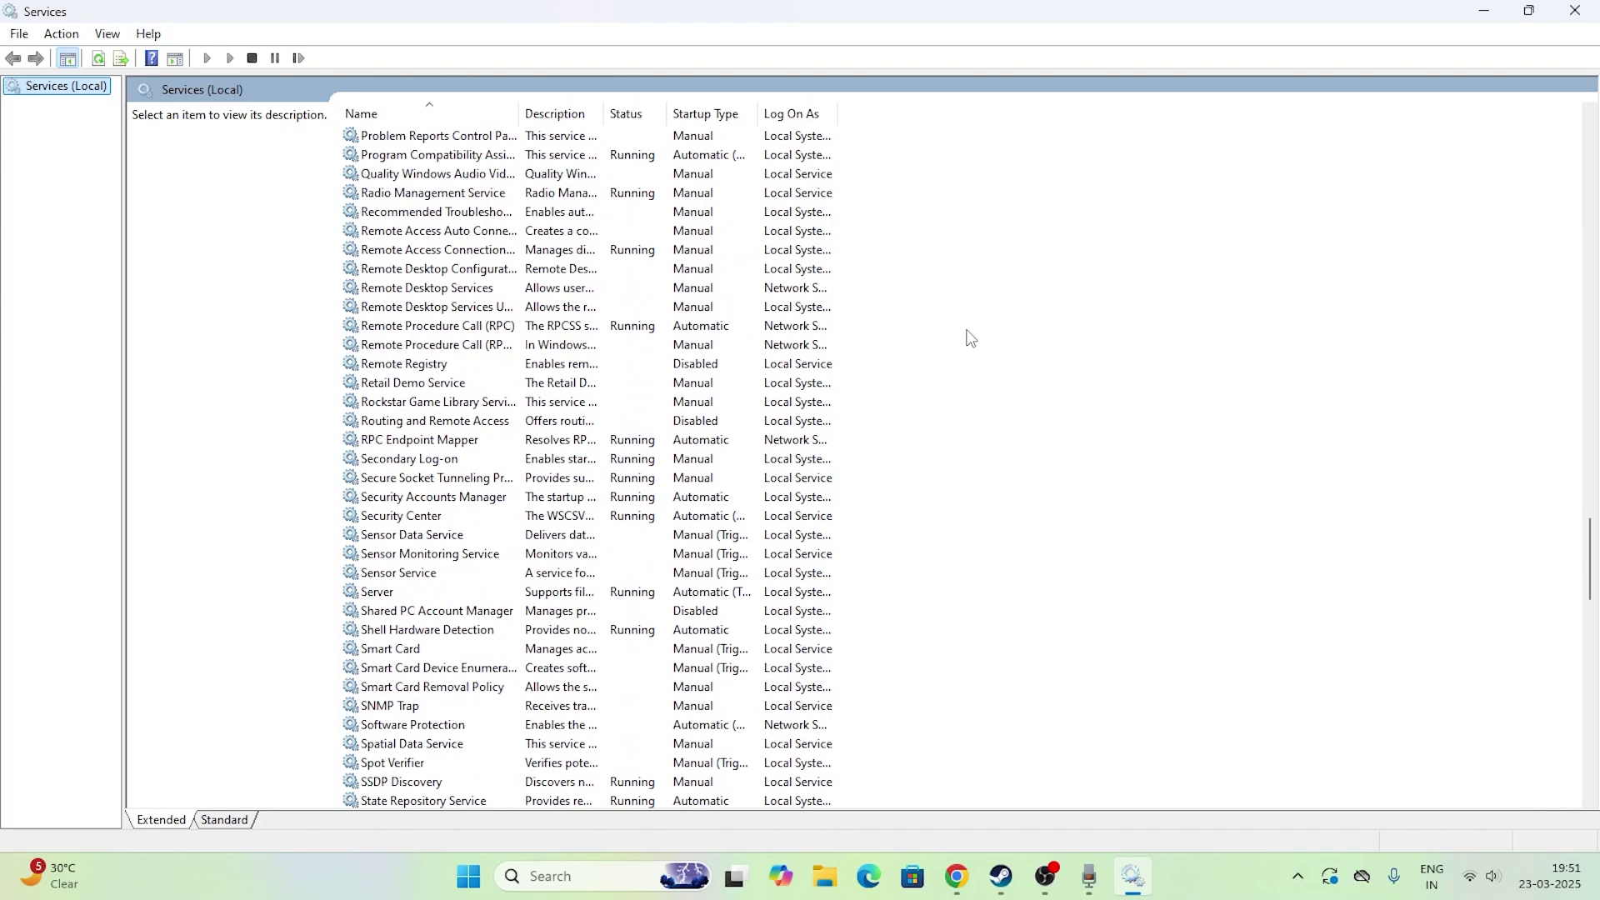
scroll(971, 338, down, 20)
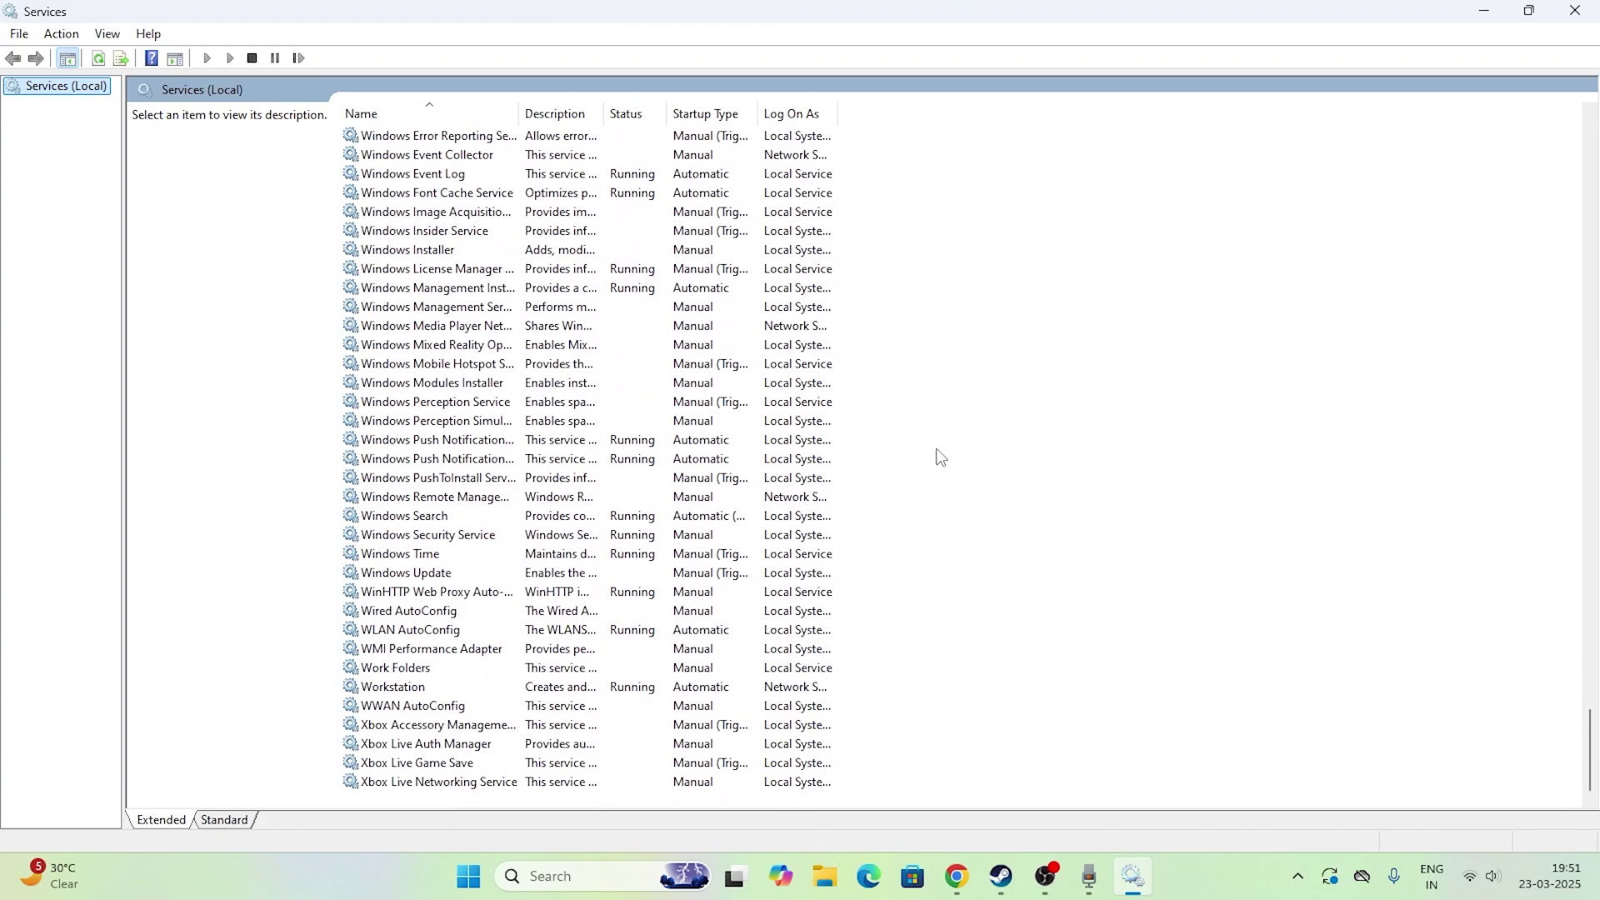
click(394, 783)
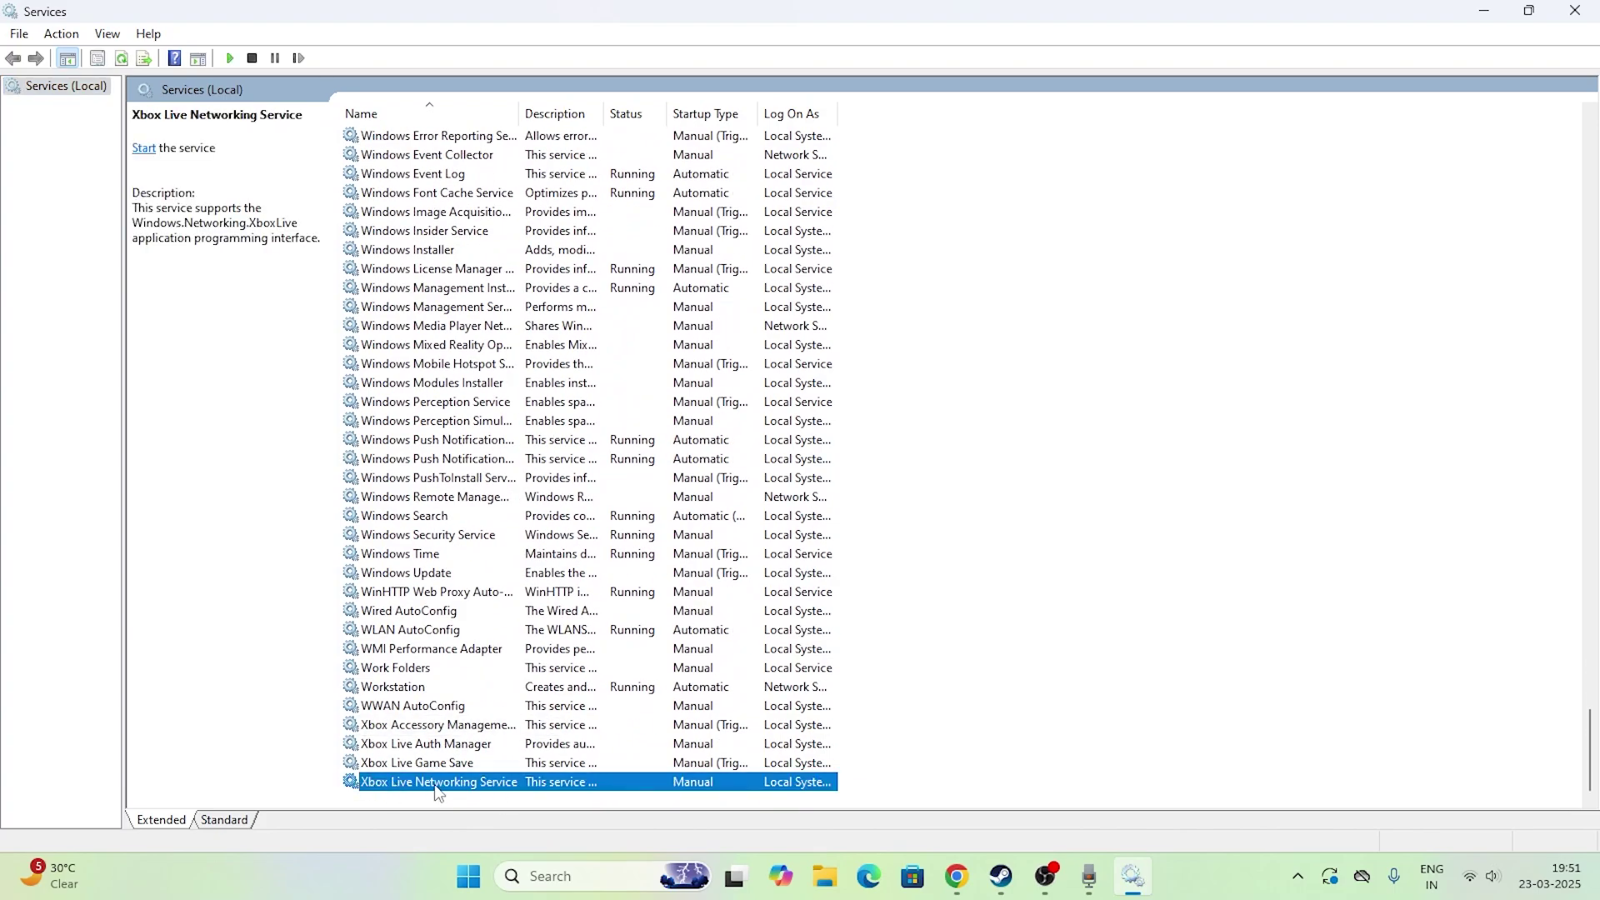
right_click(538, 788)
click(598, 734)
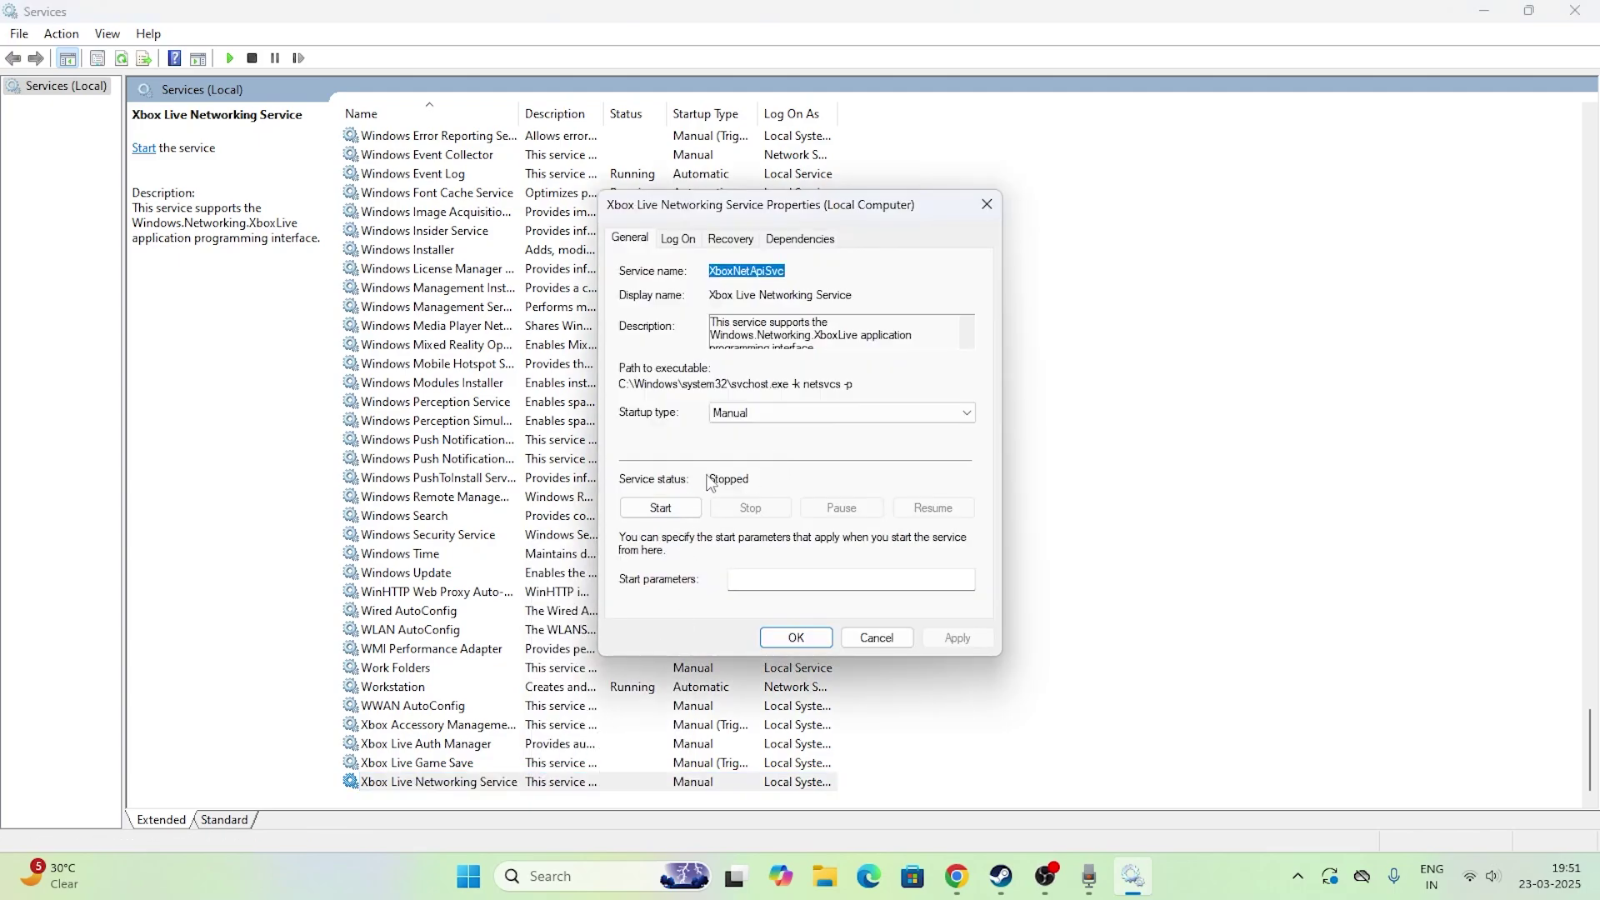
click(759, 417)
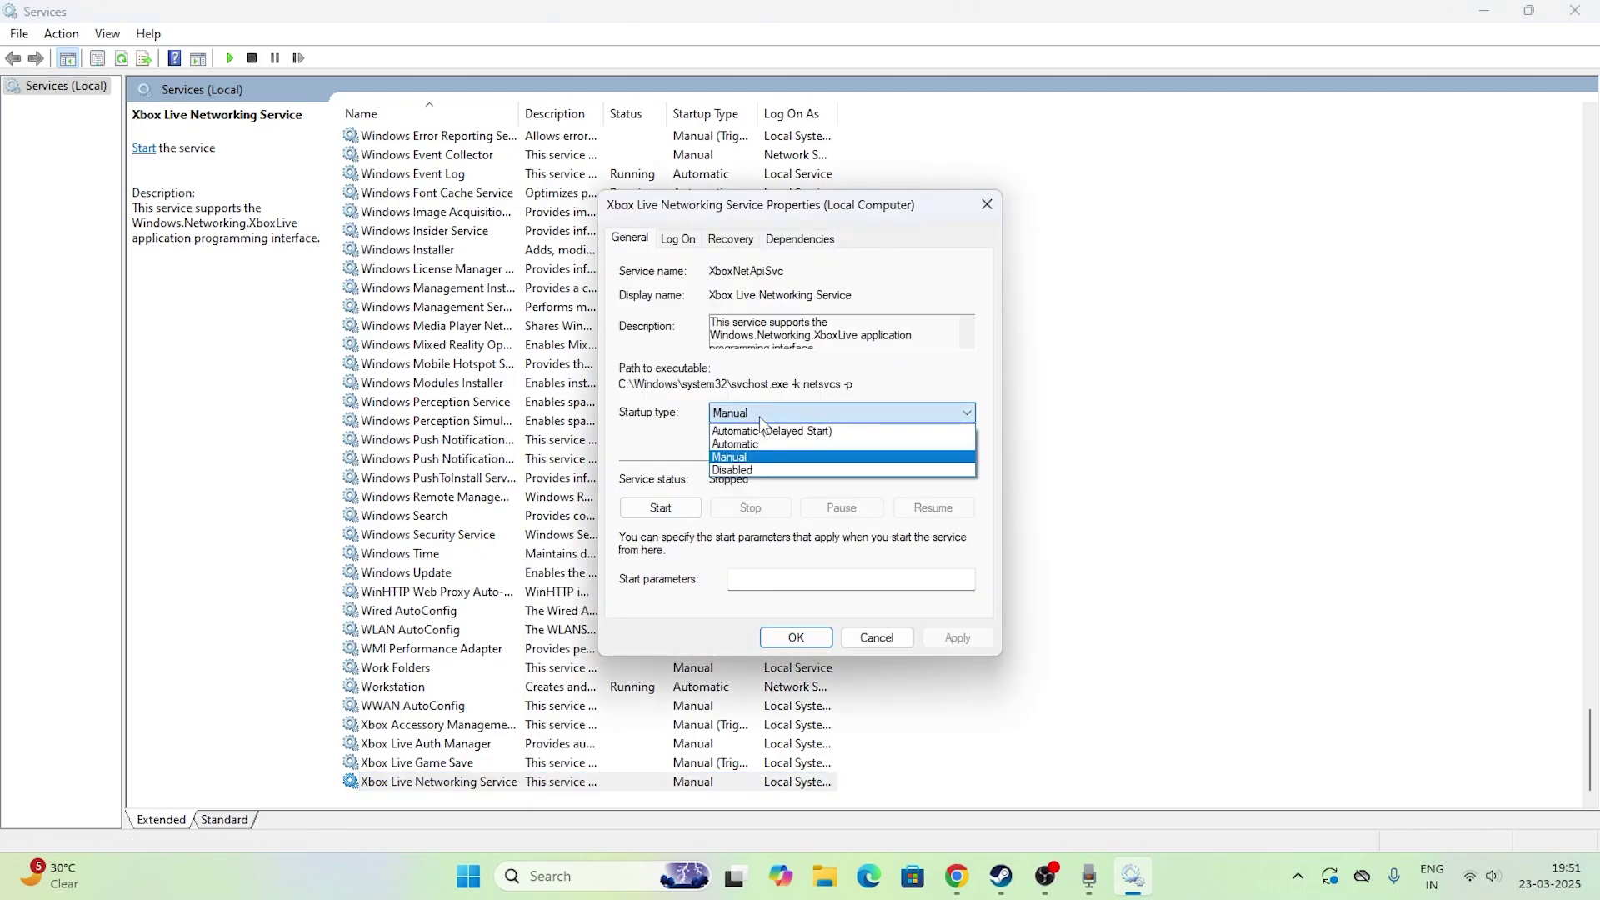
click(748, 459)
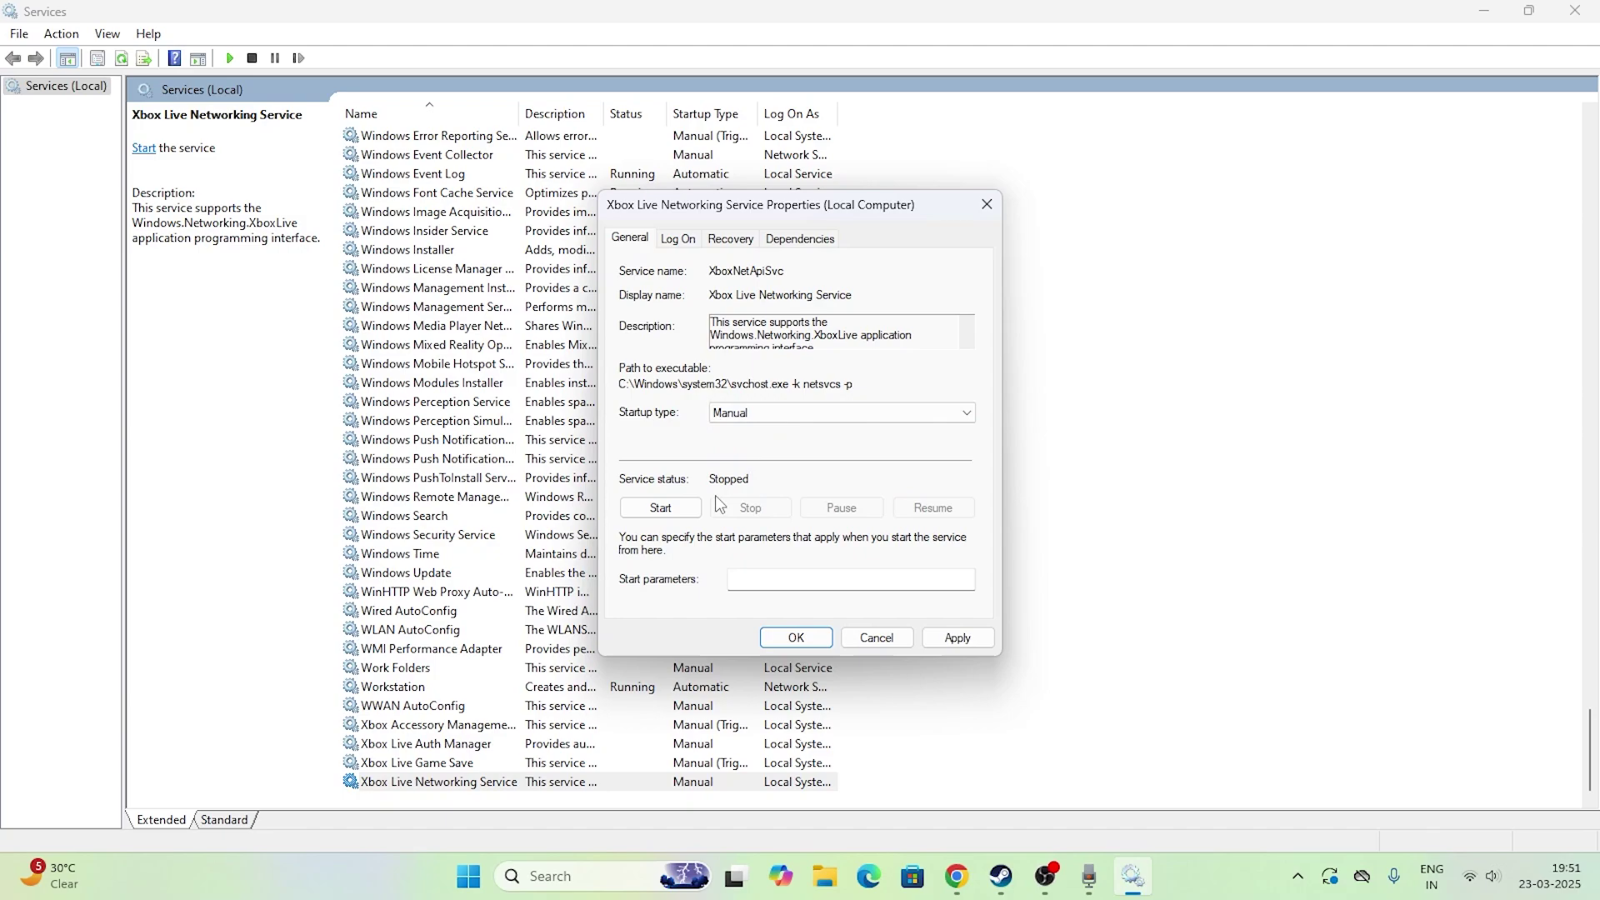
Set its startup type to Automatic, start it, apply, and return to the YouTube tutorial.
click(750, 414)
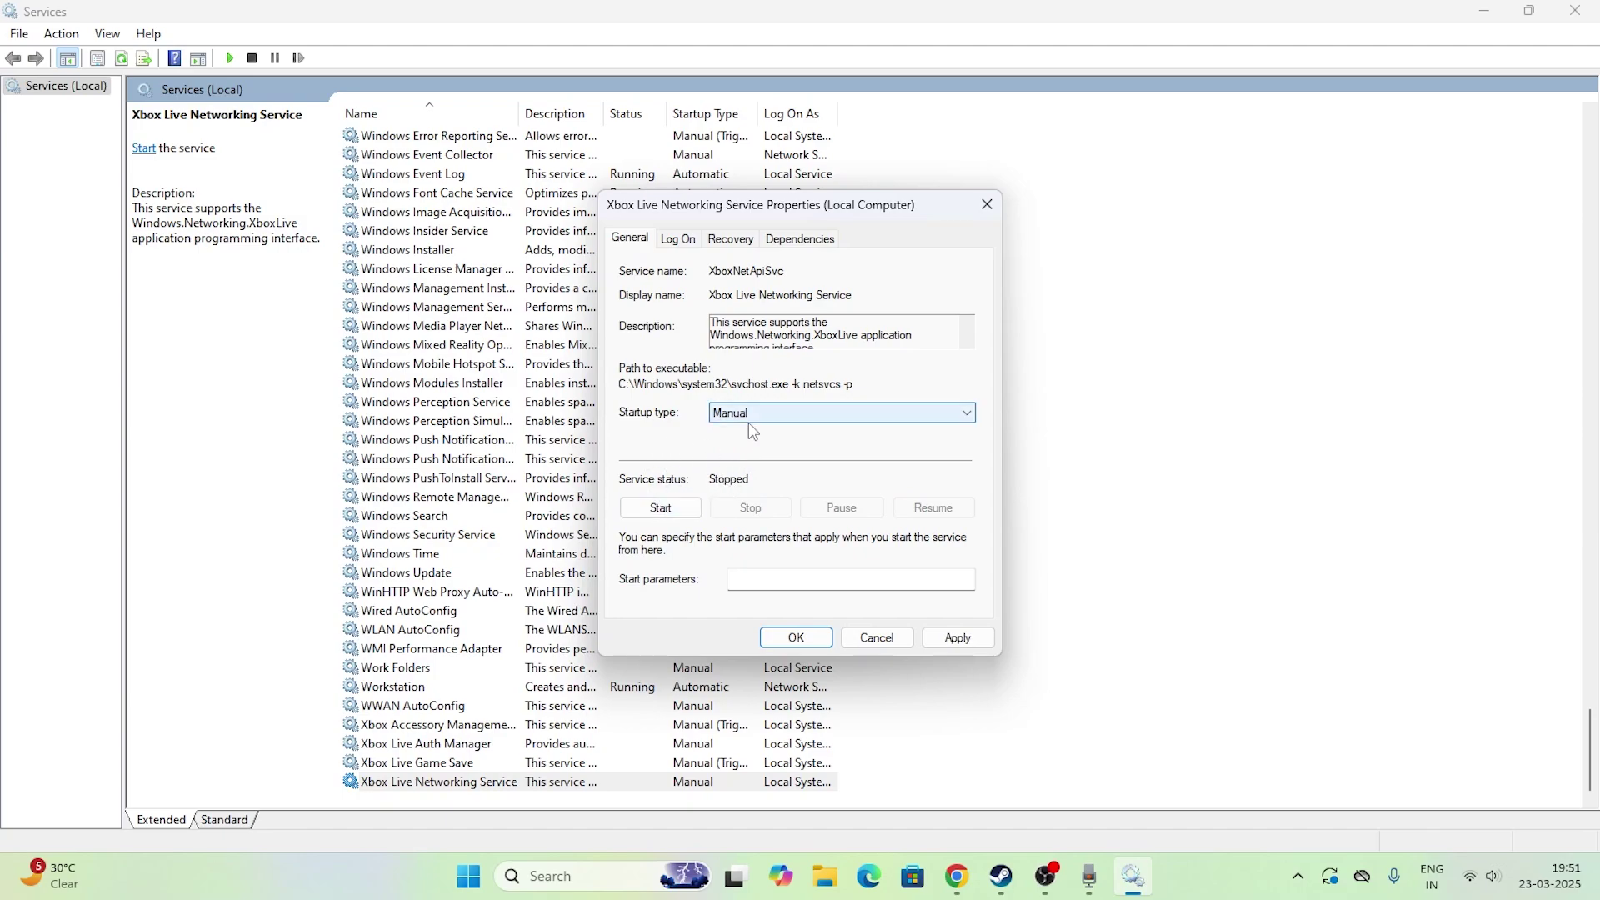
click(758, 448)
click(666, 508)
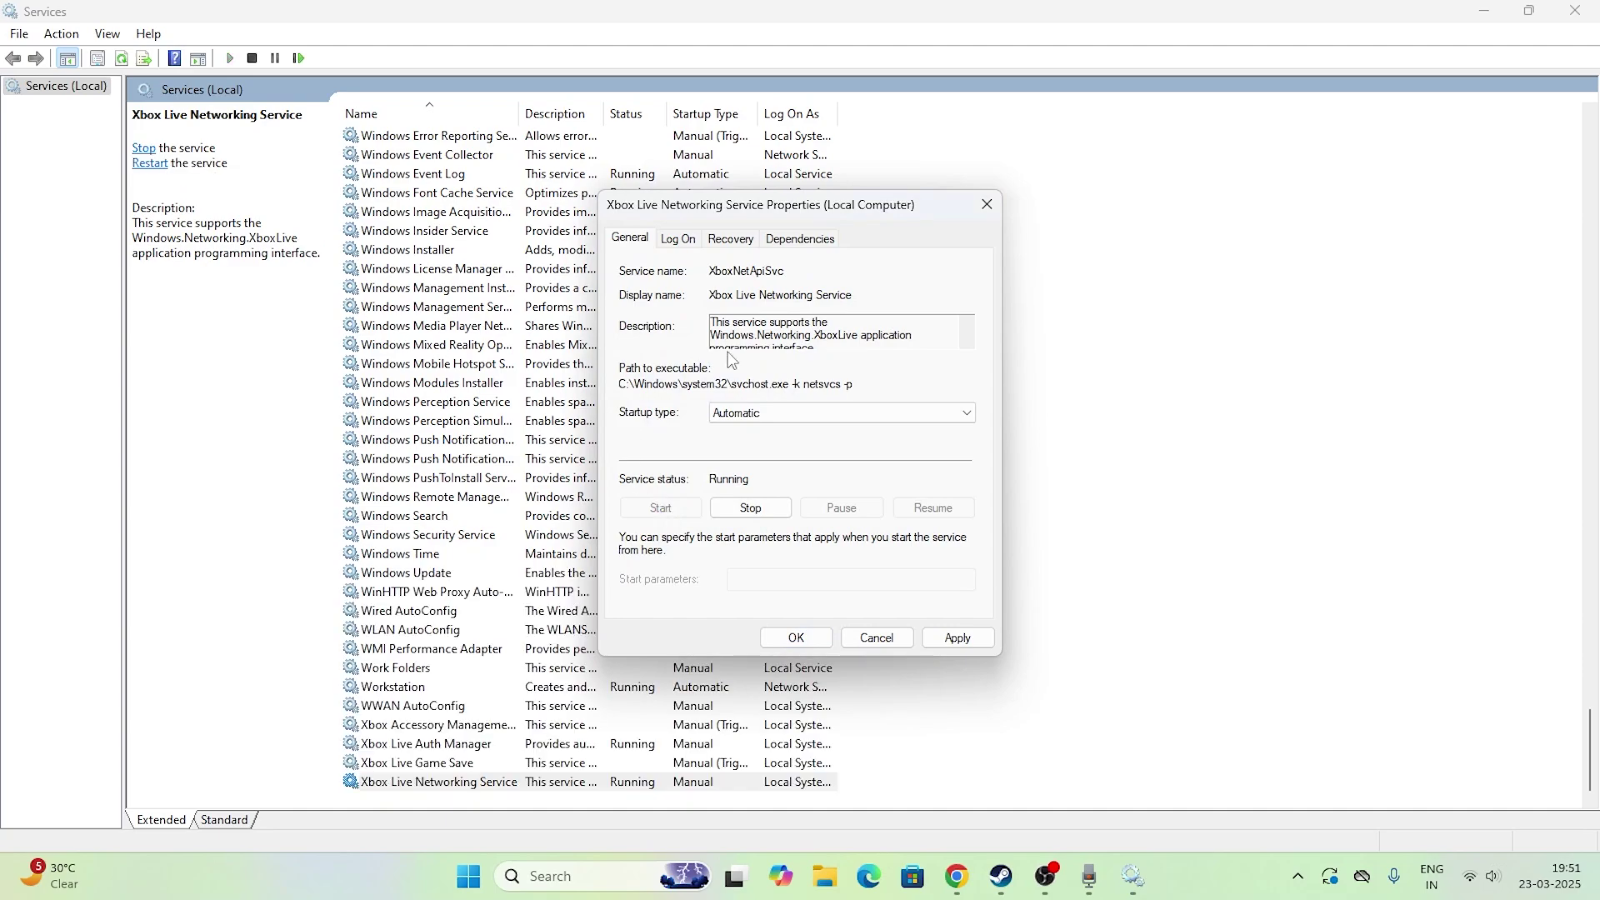
click(957, 639)
click(814, 639)
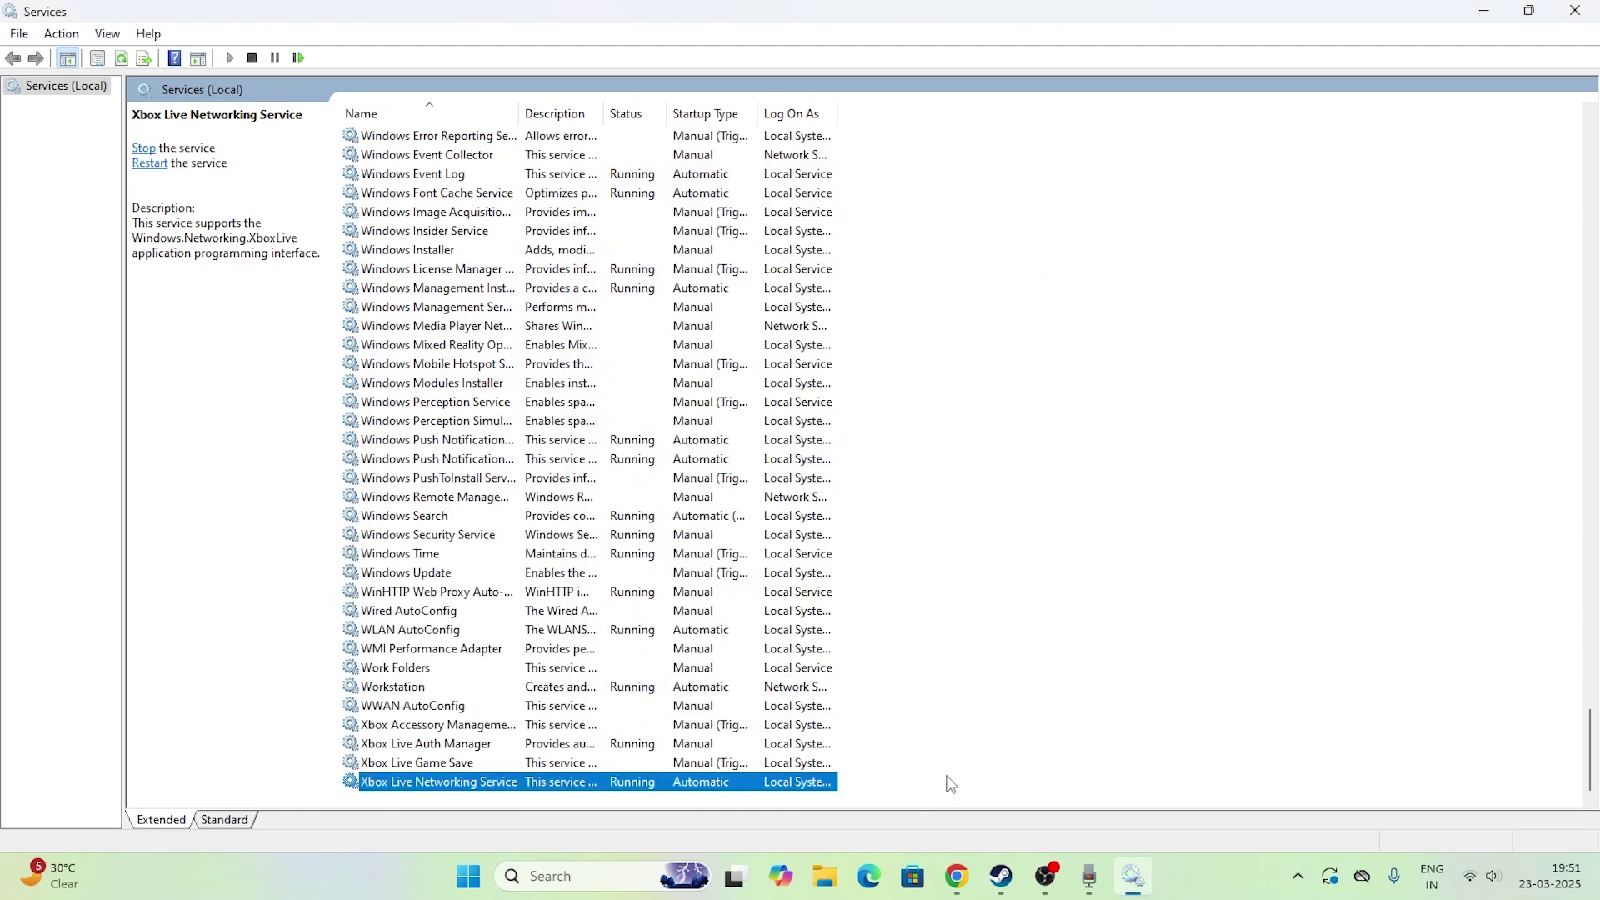
click(955, 875)
Seek the tutorial to about 1:46, play it briefly, pause, then minimize Chrome.
click(253, 666)
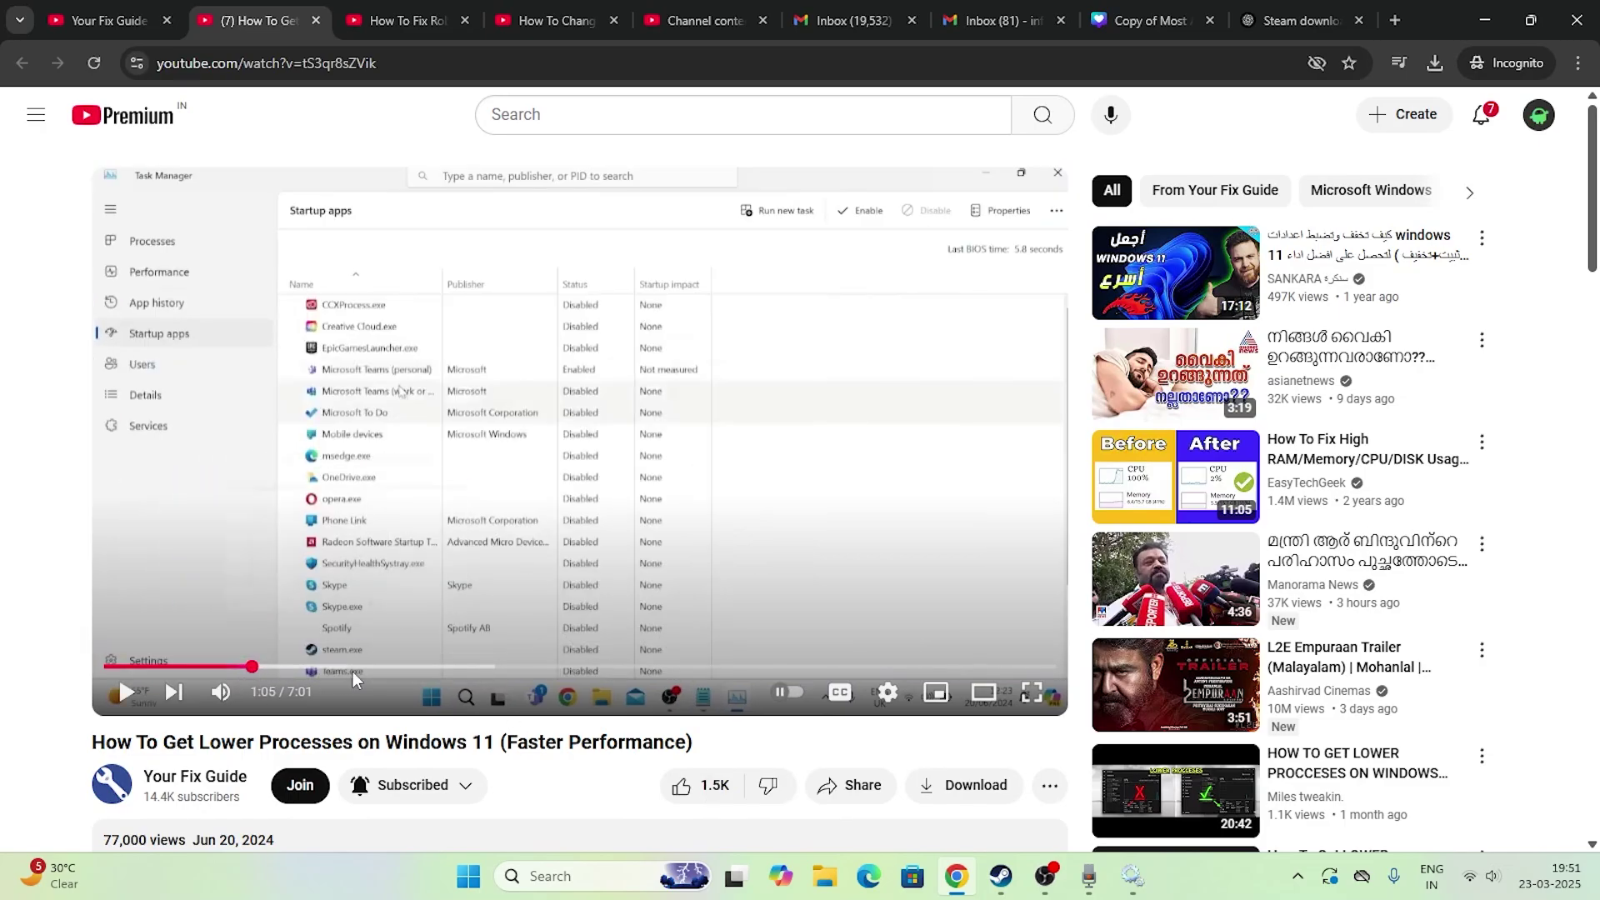
click(342, 667)
key(space)
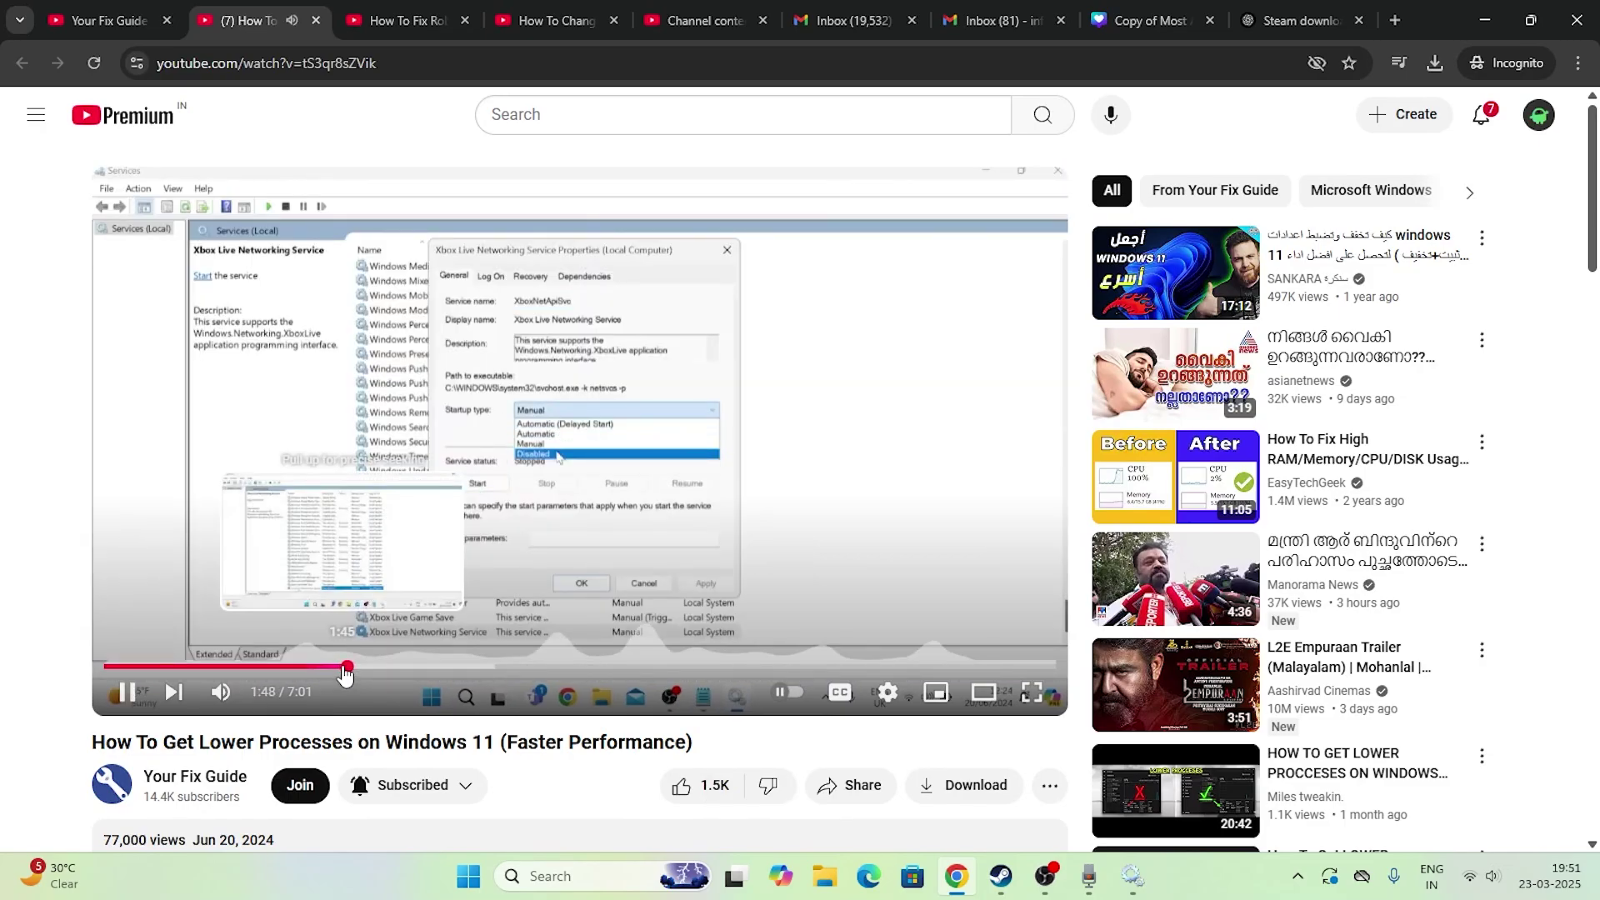
key(space)
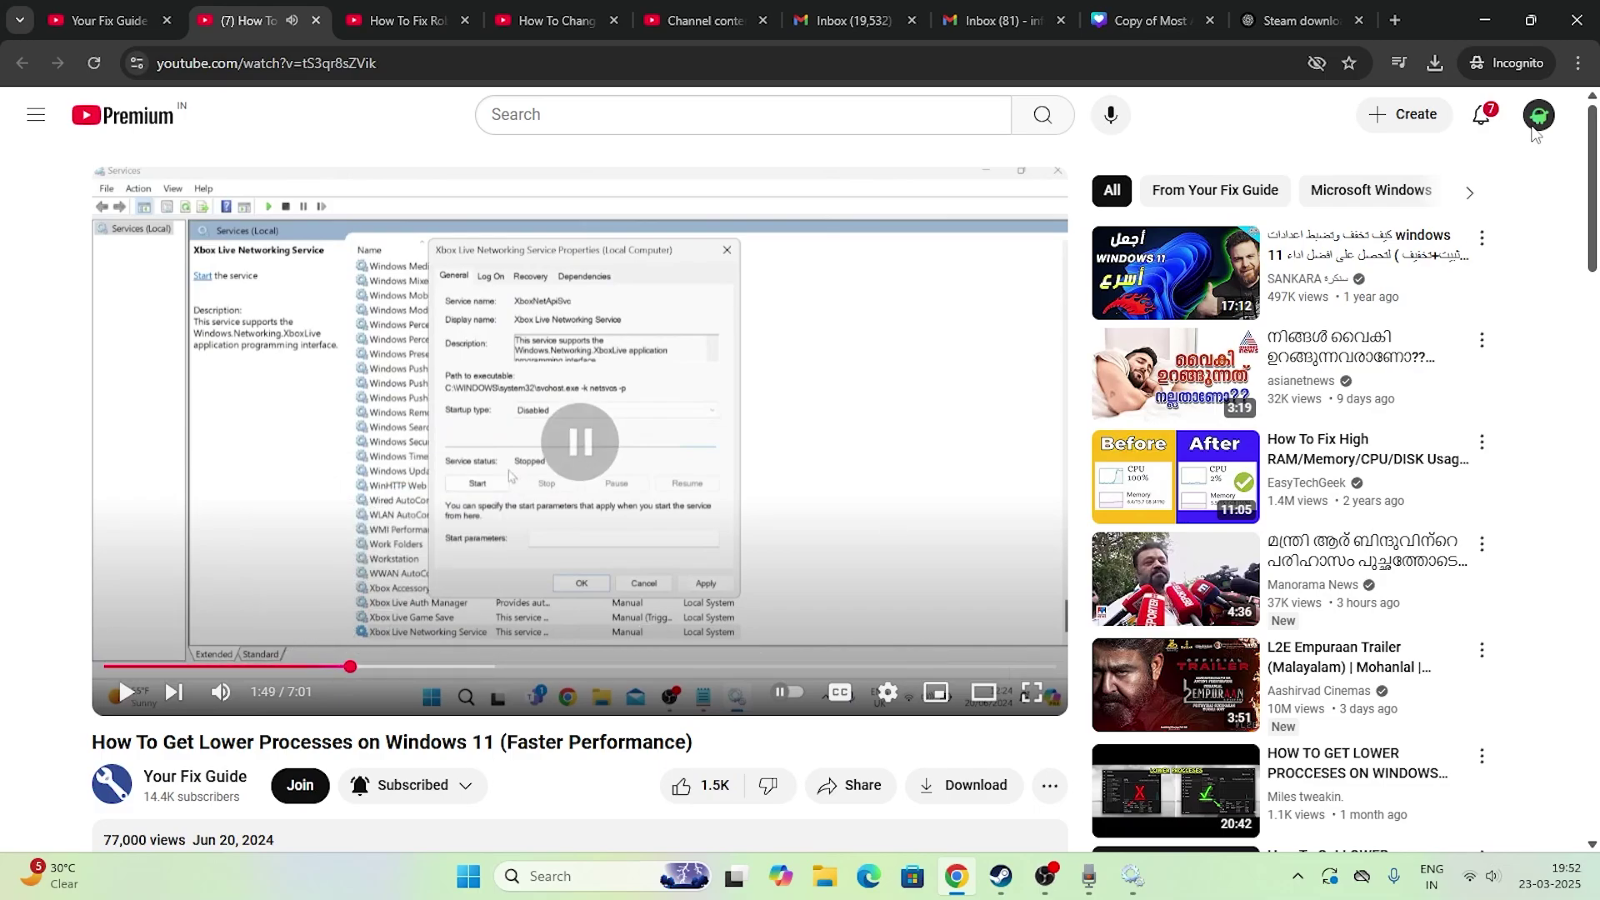
click(1484, 20)
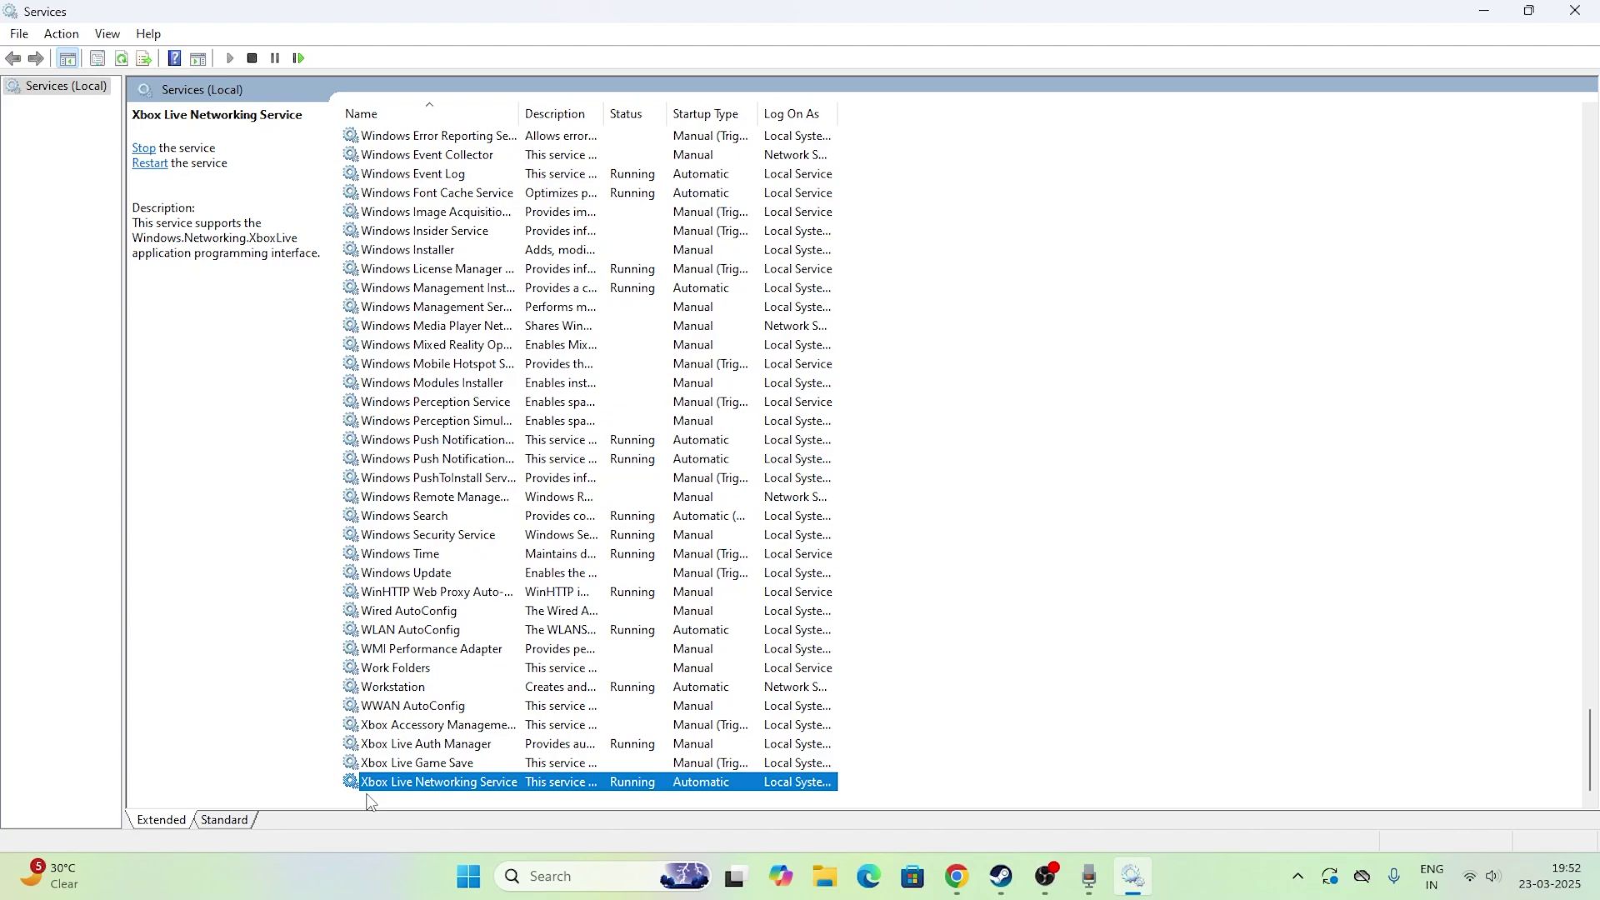
Check Xbox Live Networking Service properties, leaving it Automatic, and cancel.
right_click(531, 784)
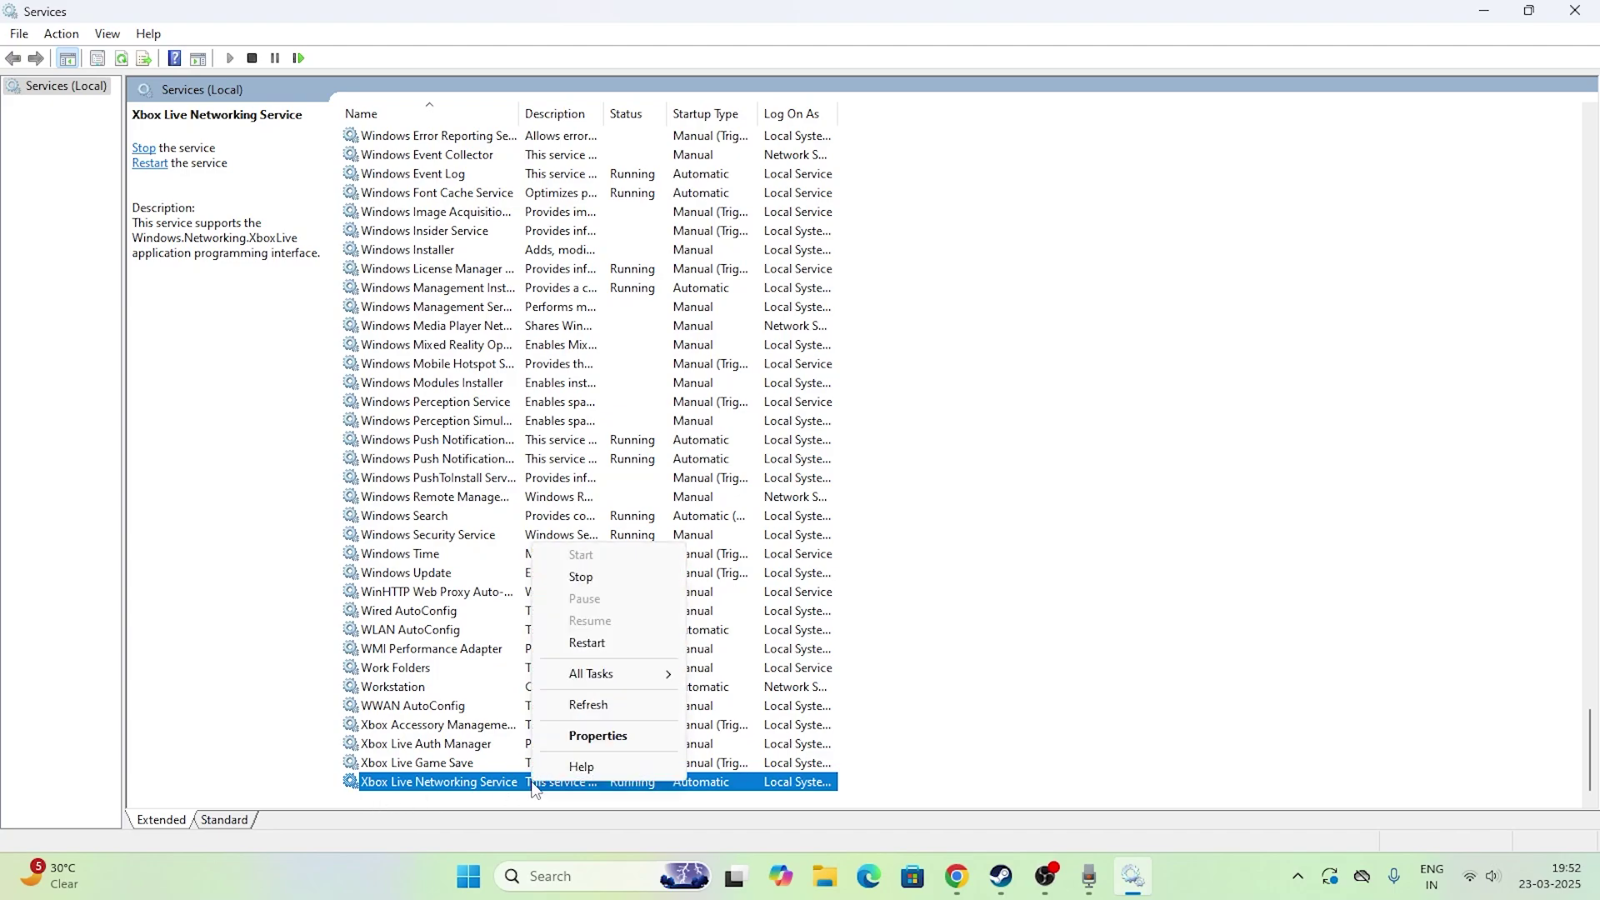
click(615, 736)
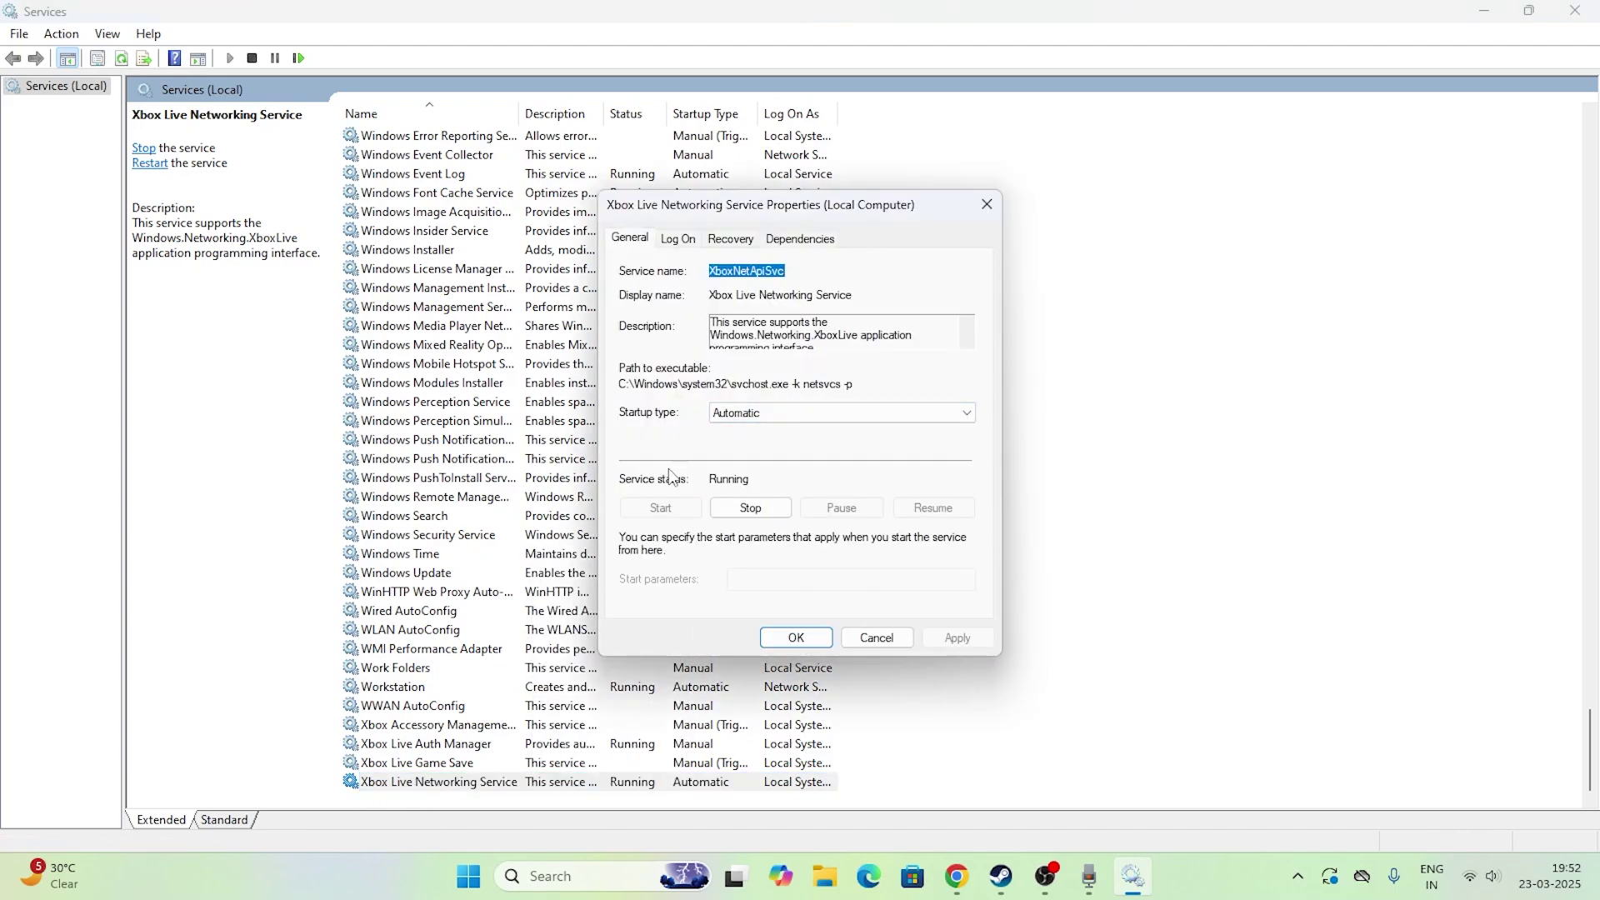
click(755, 415)
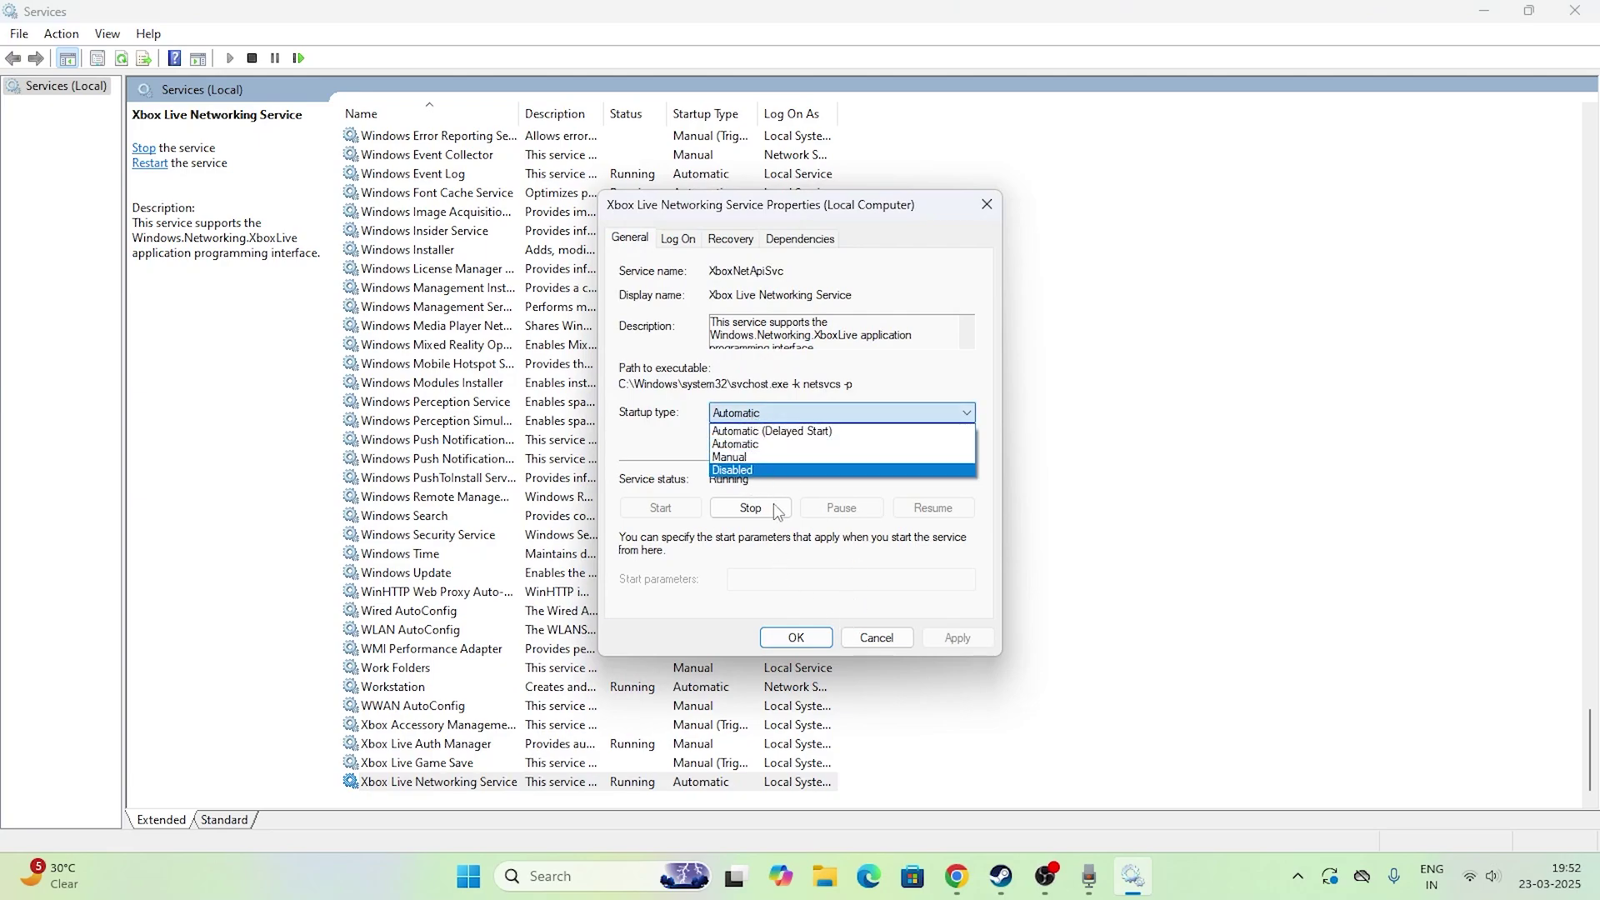
click(889, 374)
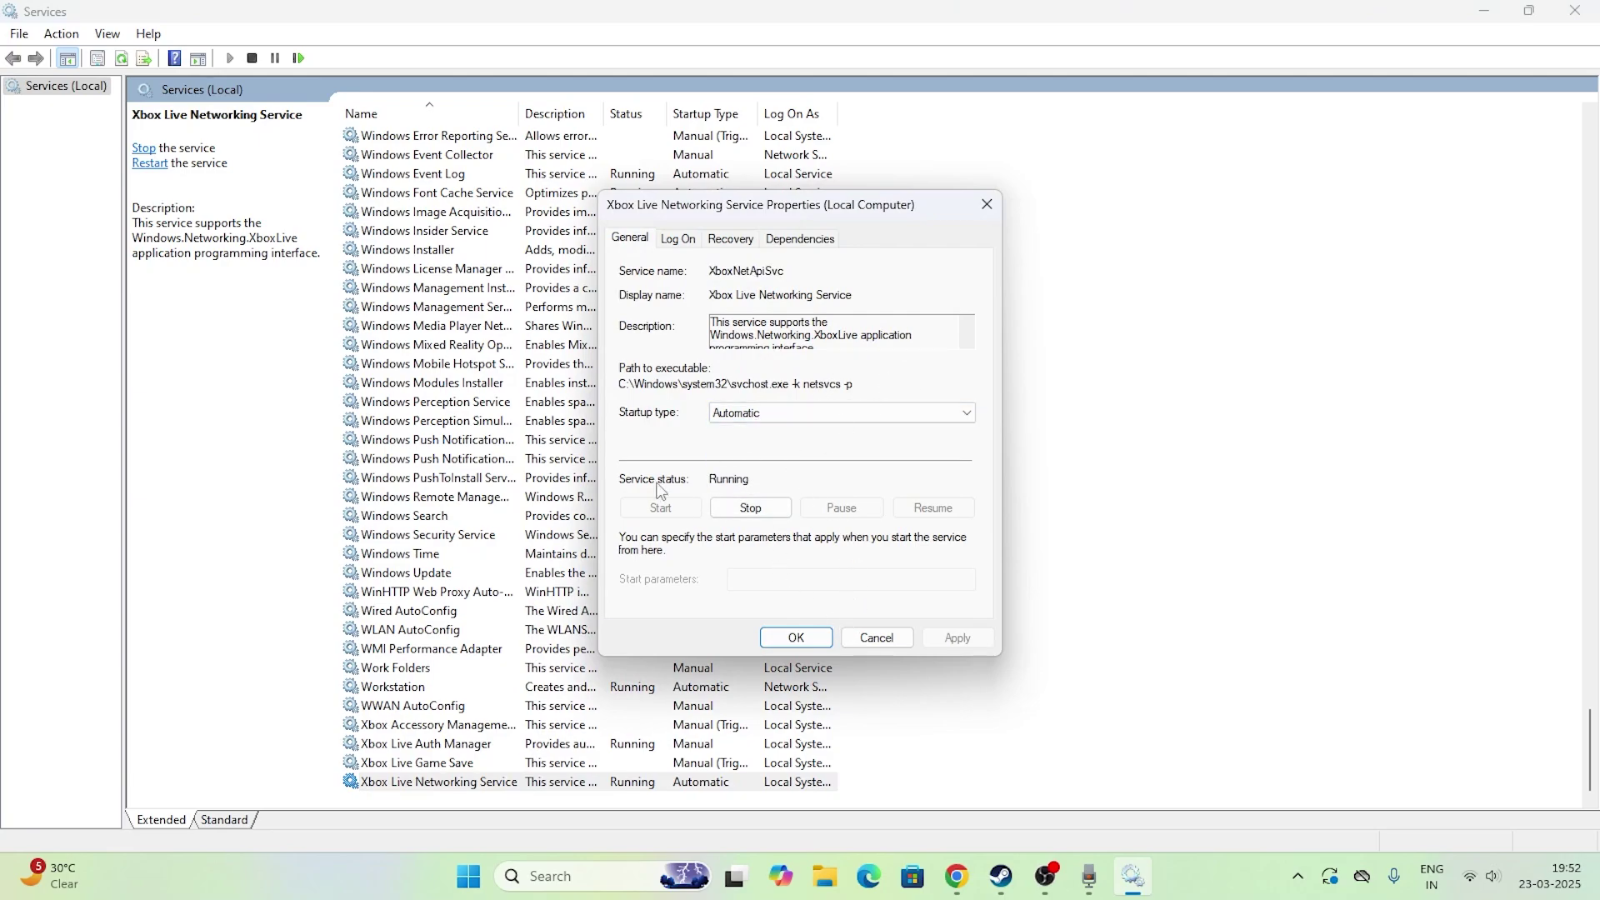
click(880, 644)
Set Xbox Live Game Save's startup type to Disabled and apply.
click(442, 765)
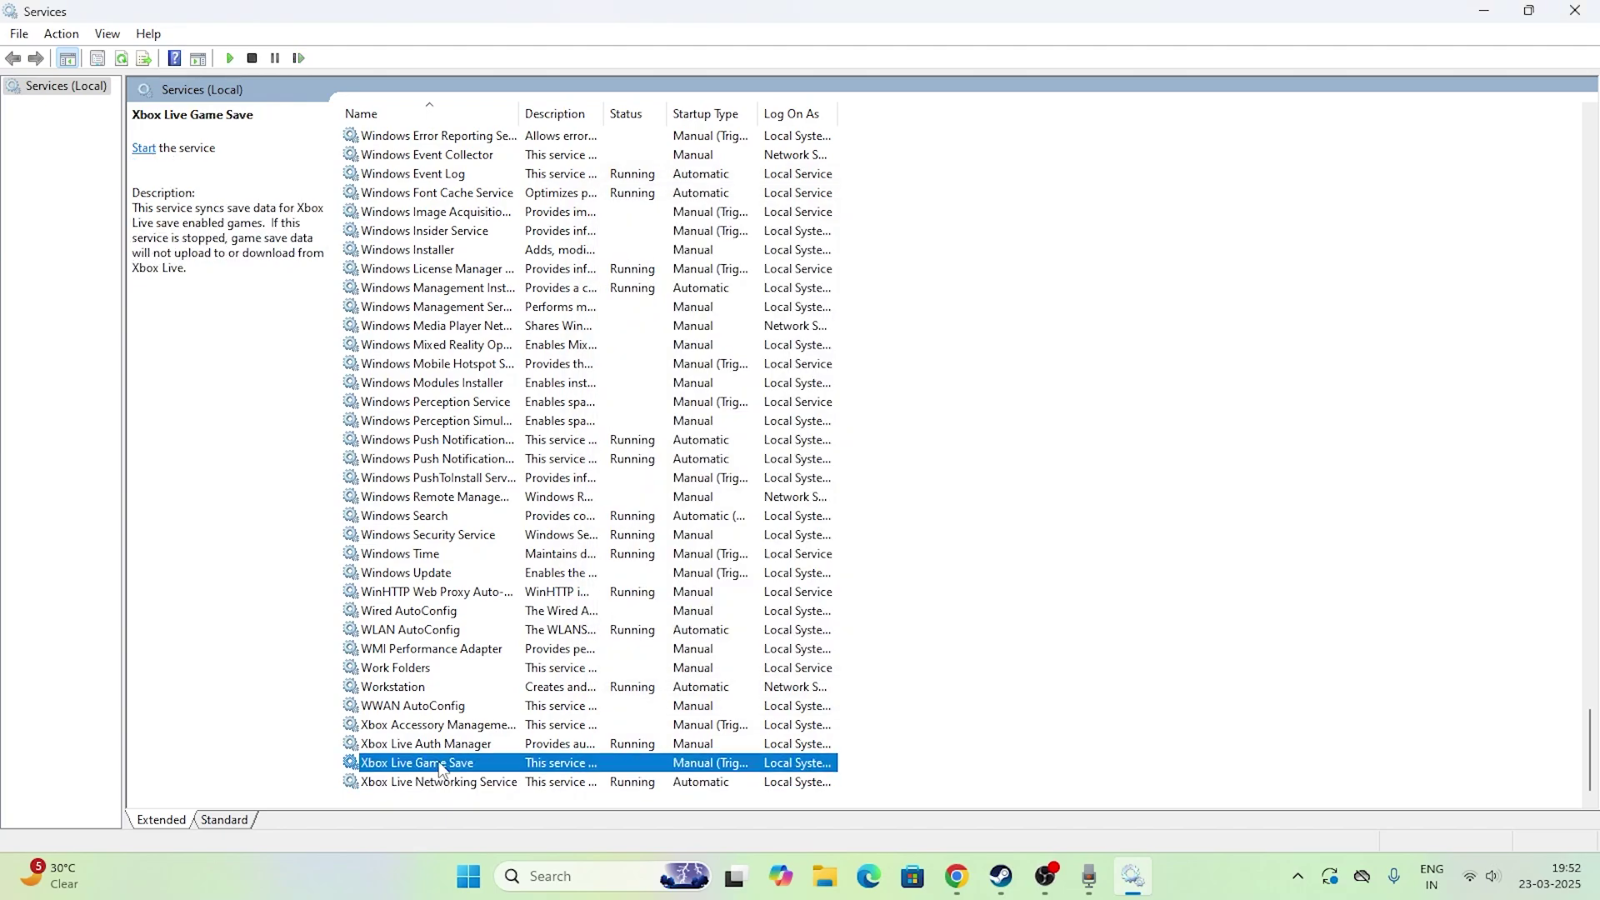
right_click(450, 768)
click(540, 715)
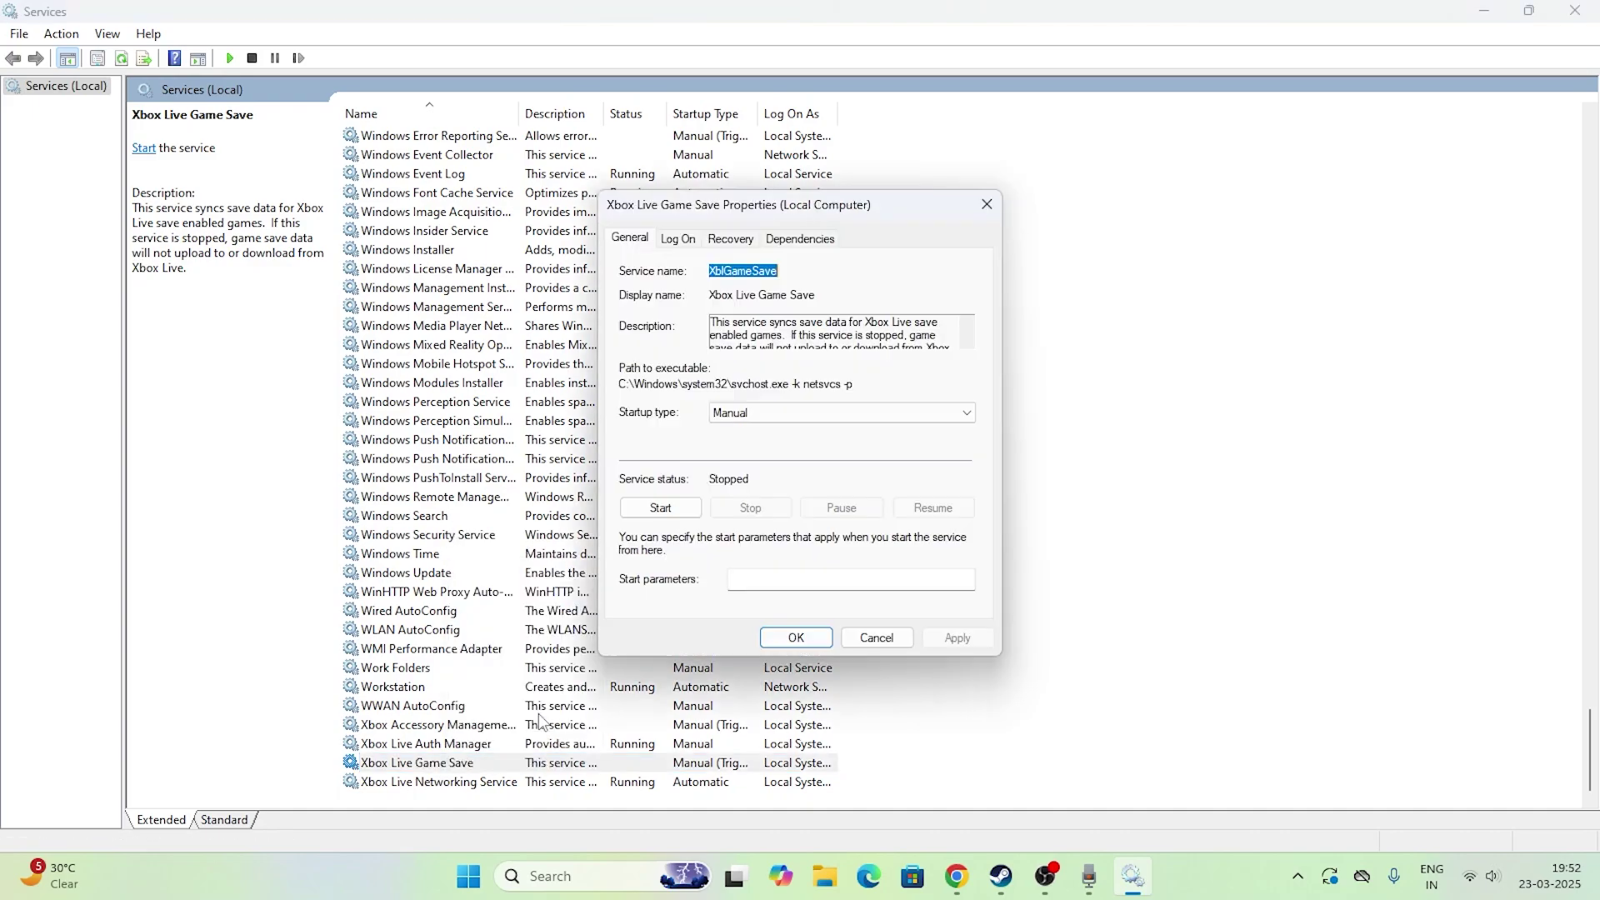
click(758, 411)
click(760, 471)
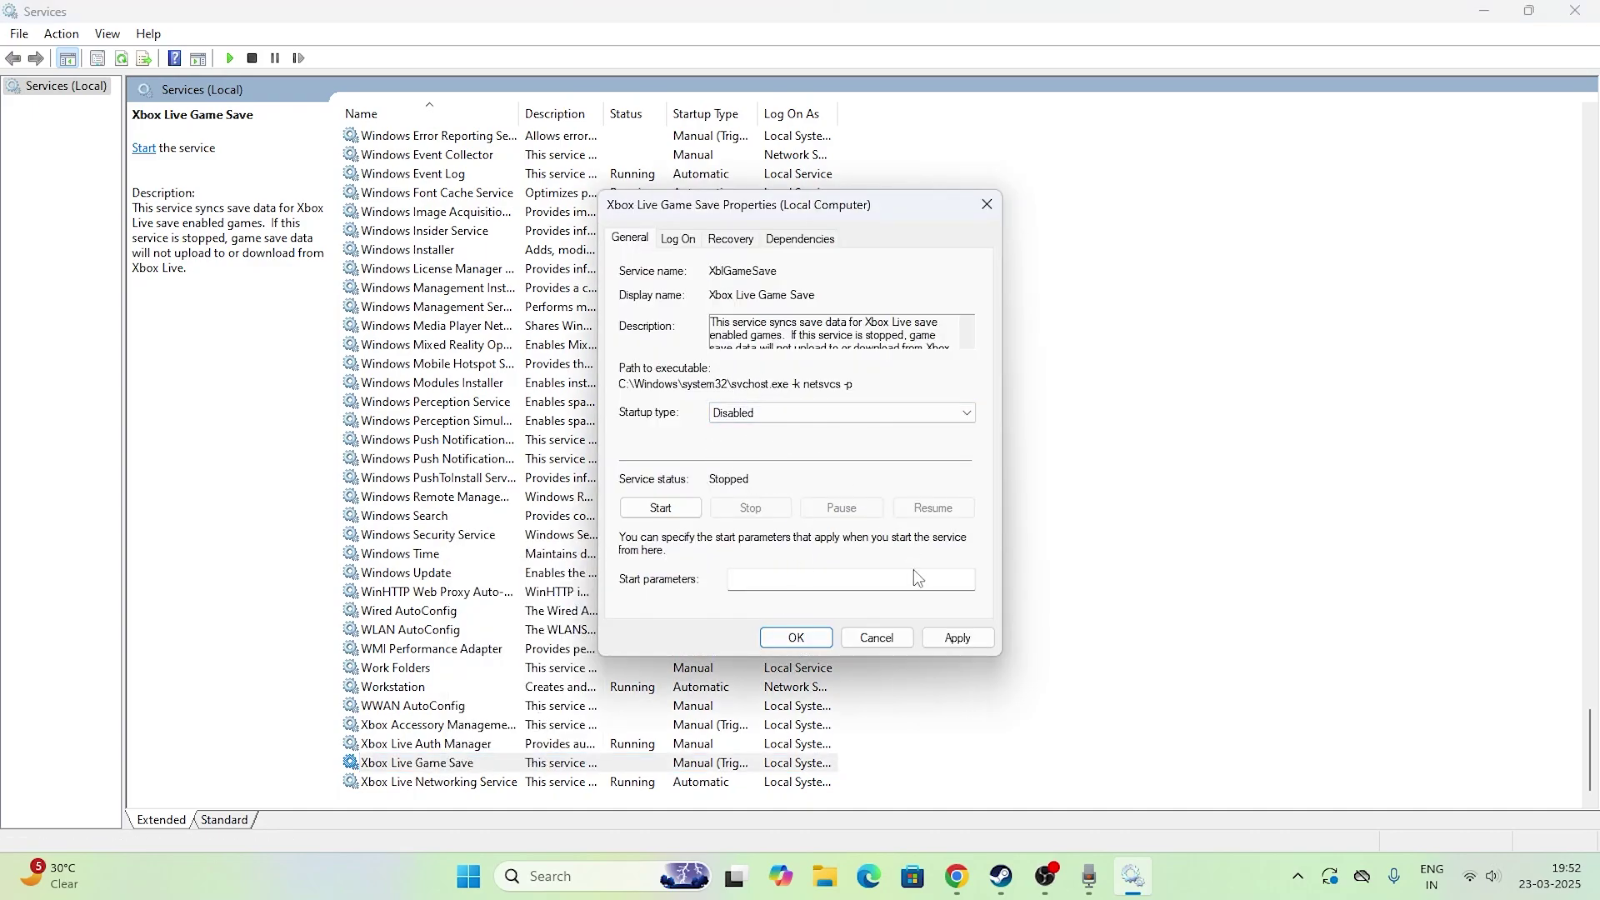
click(947, 637)
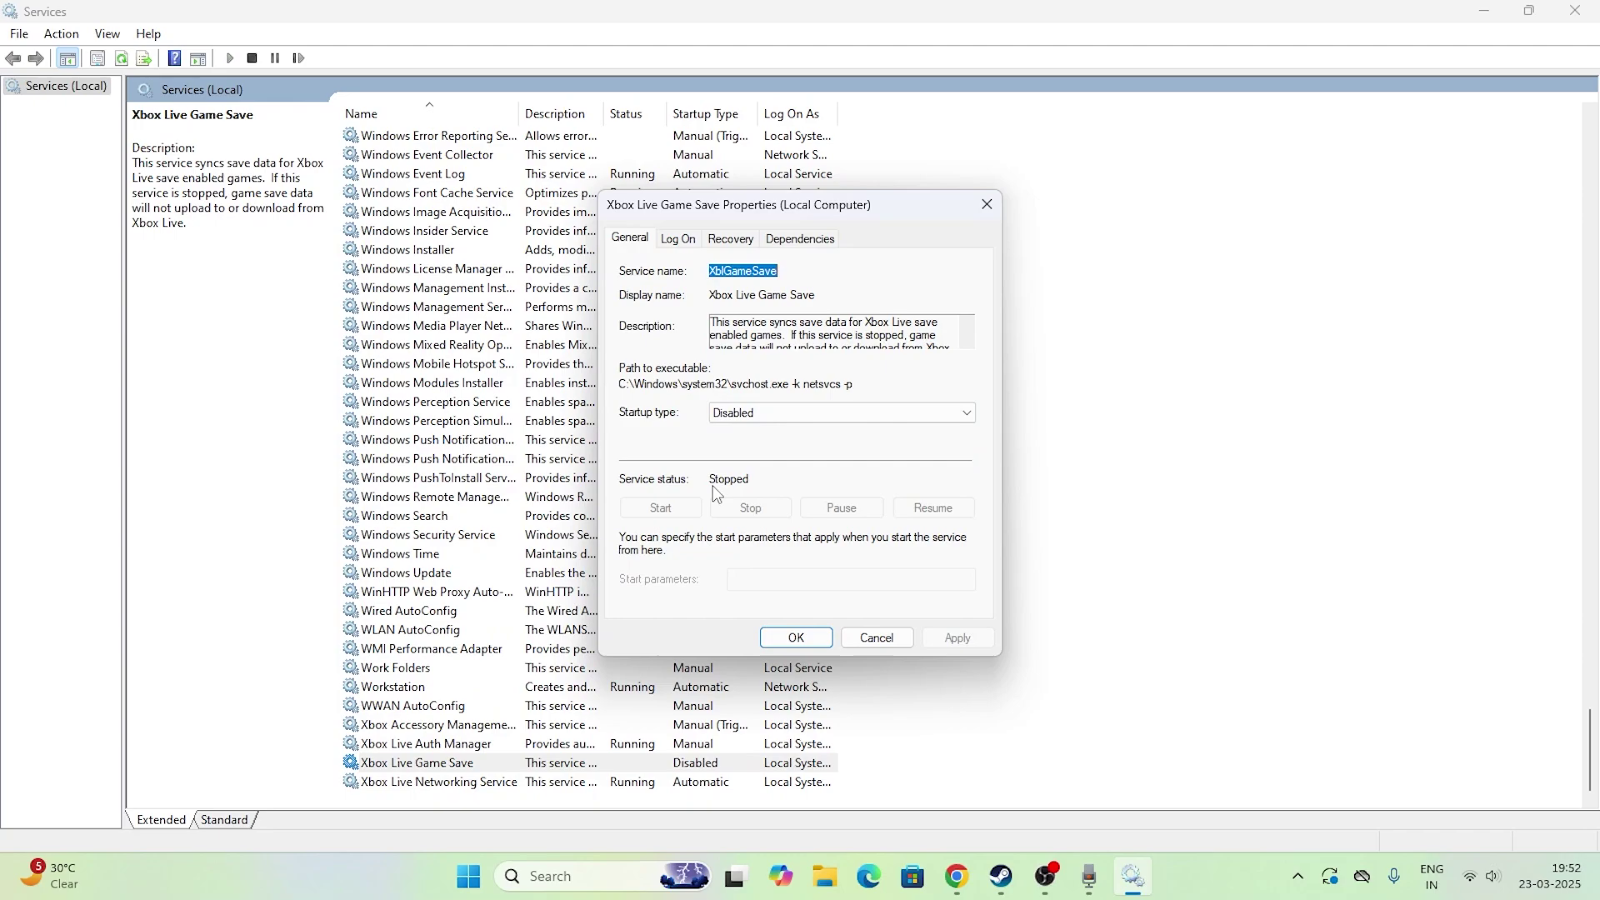
click(795, 637)
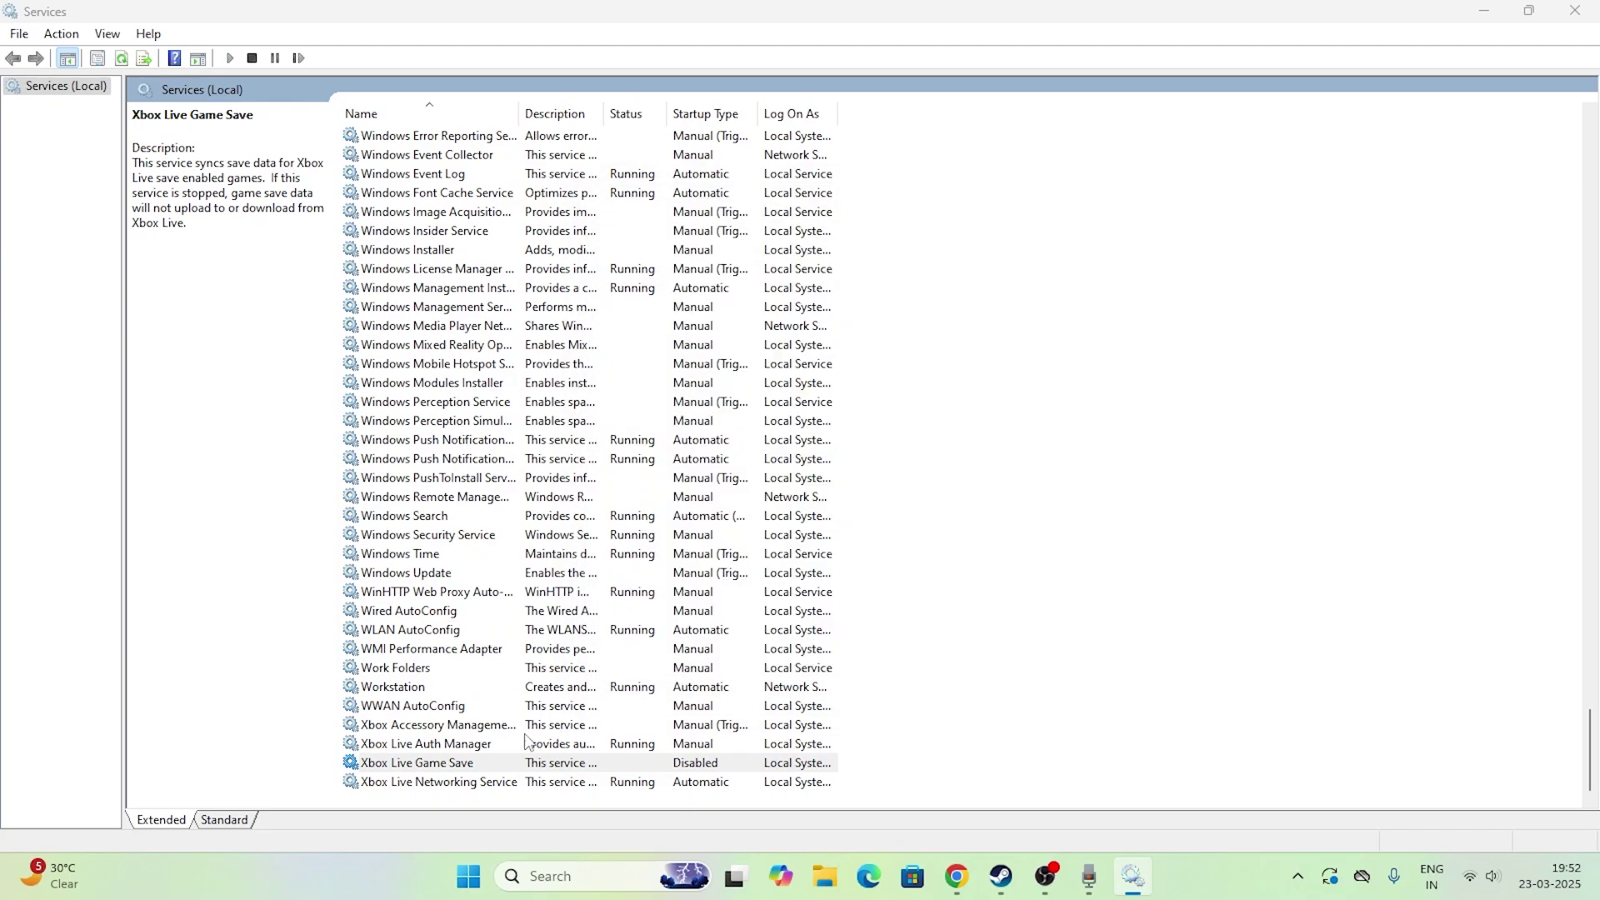
Inspect Xbox Live Auth Manager properties, leaving it Manual, and cancel.
click(490, 746)
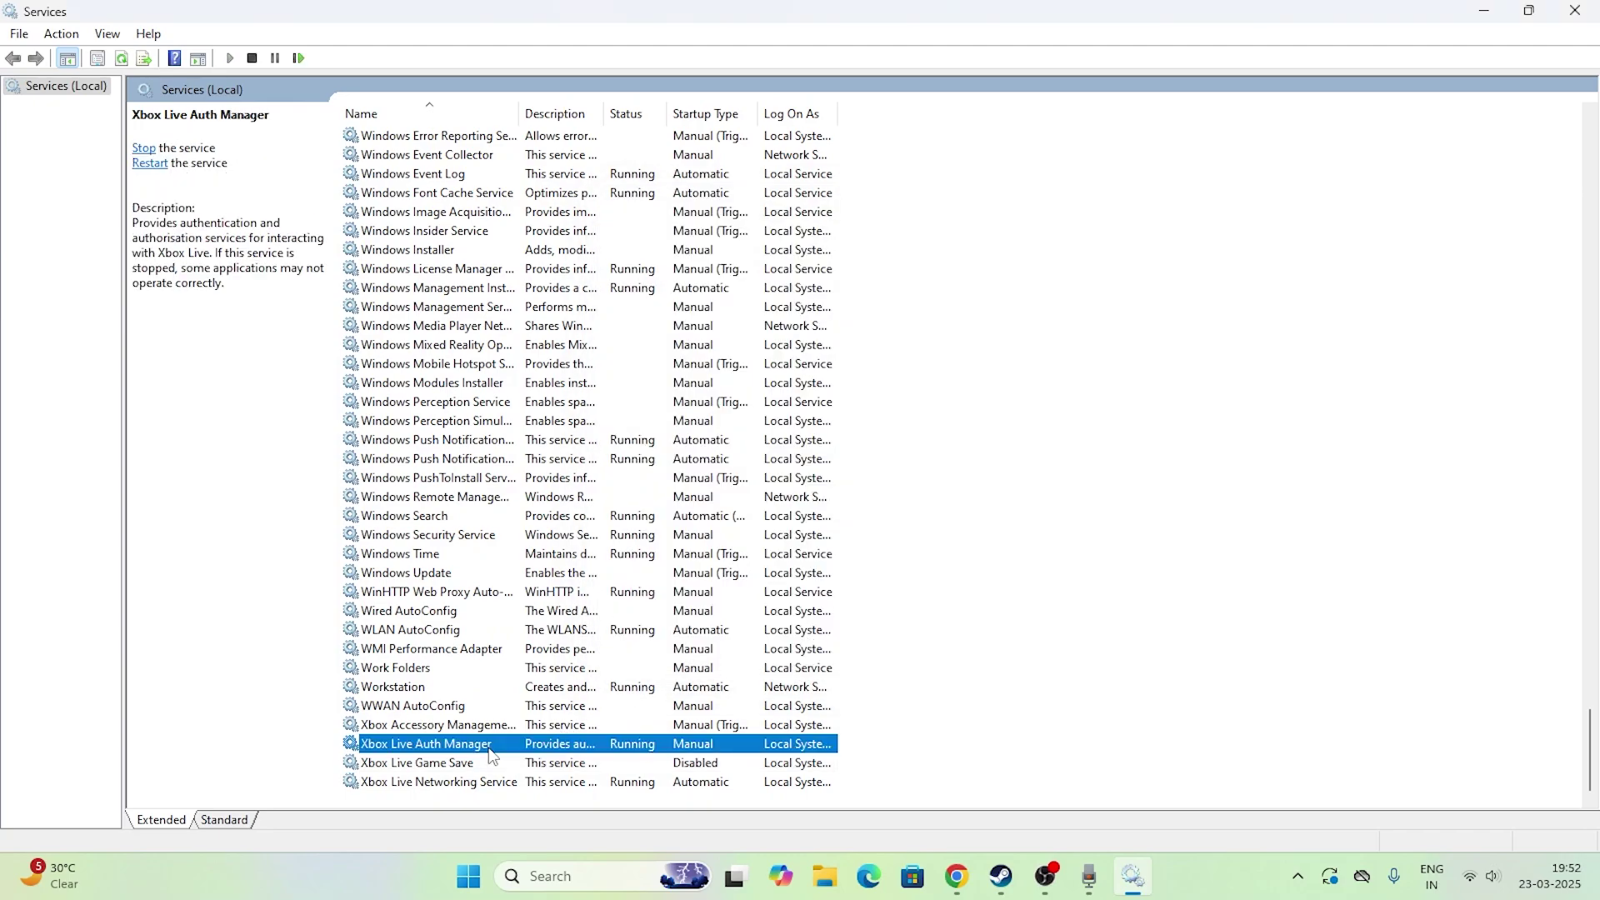
right_click(490, 754)
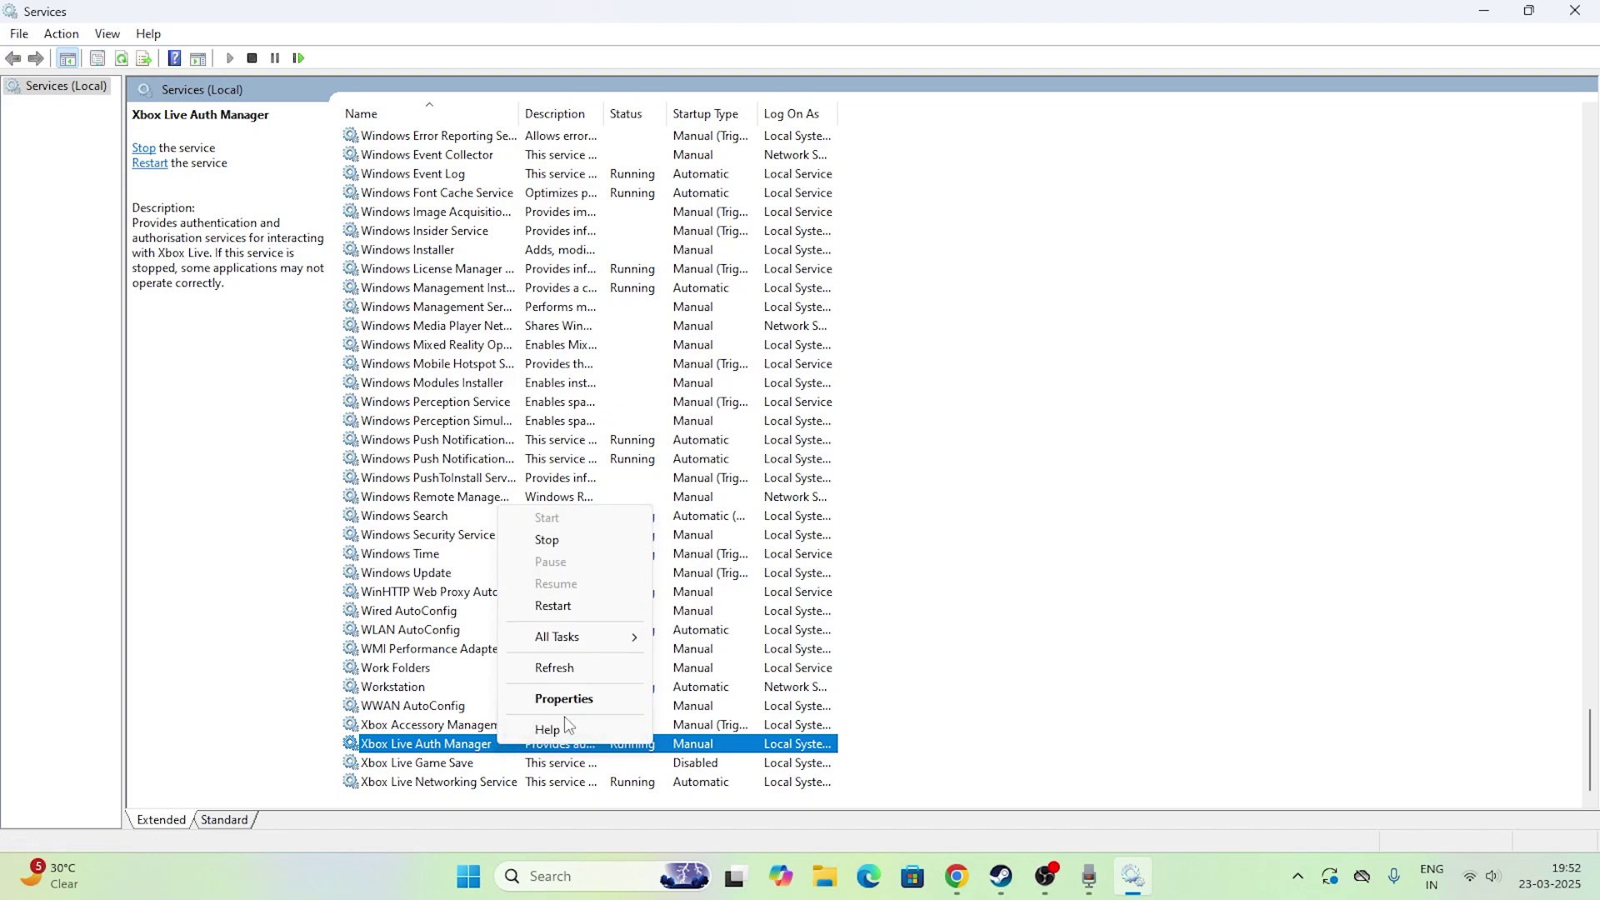
click(583, 700)
click(779, 413)
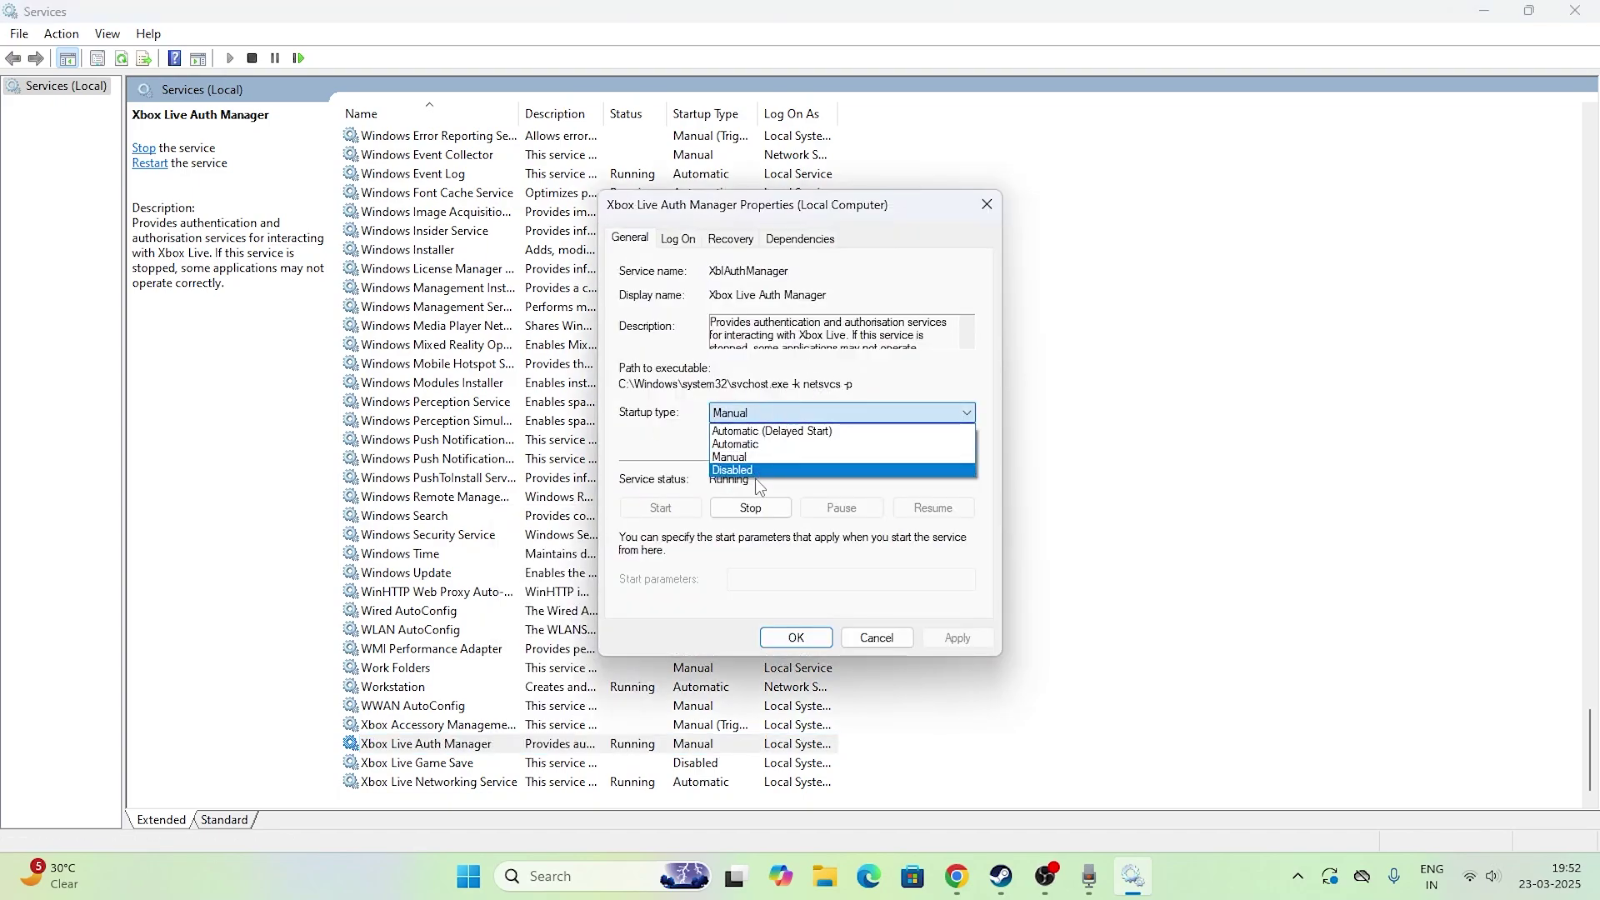
click(739, 553)
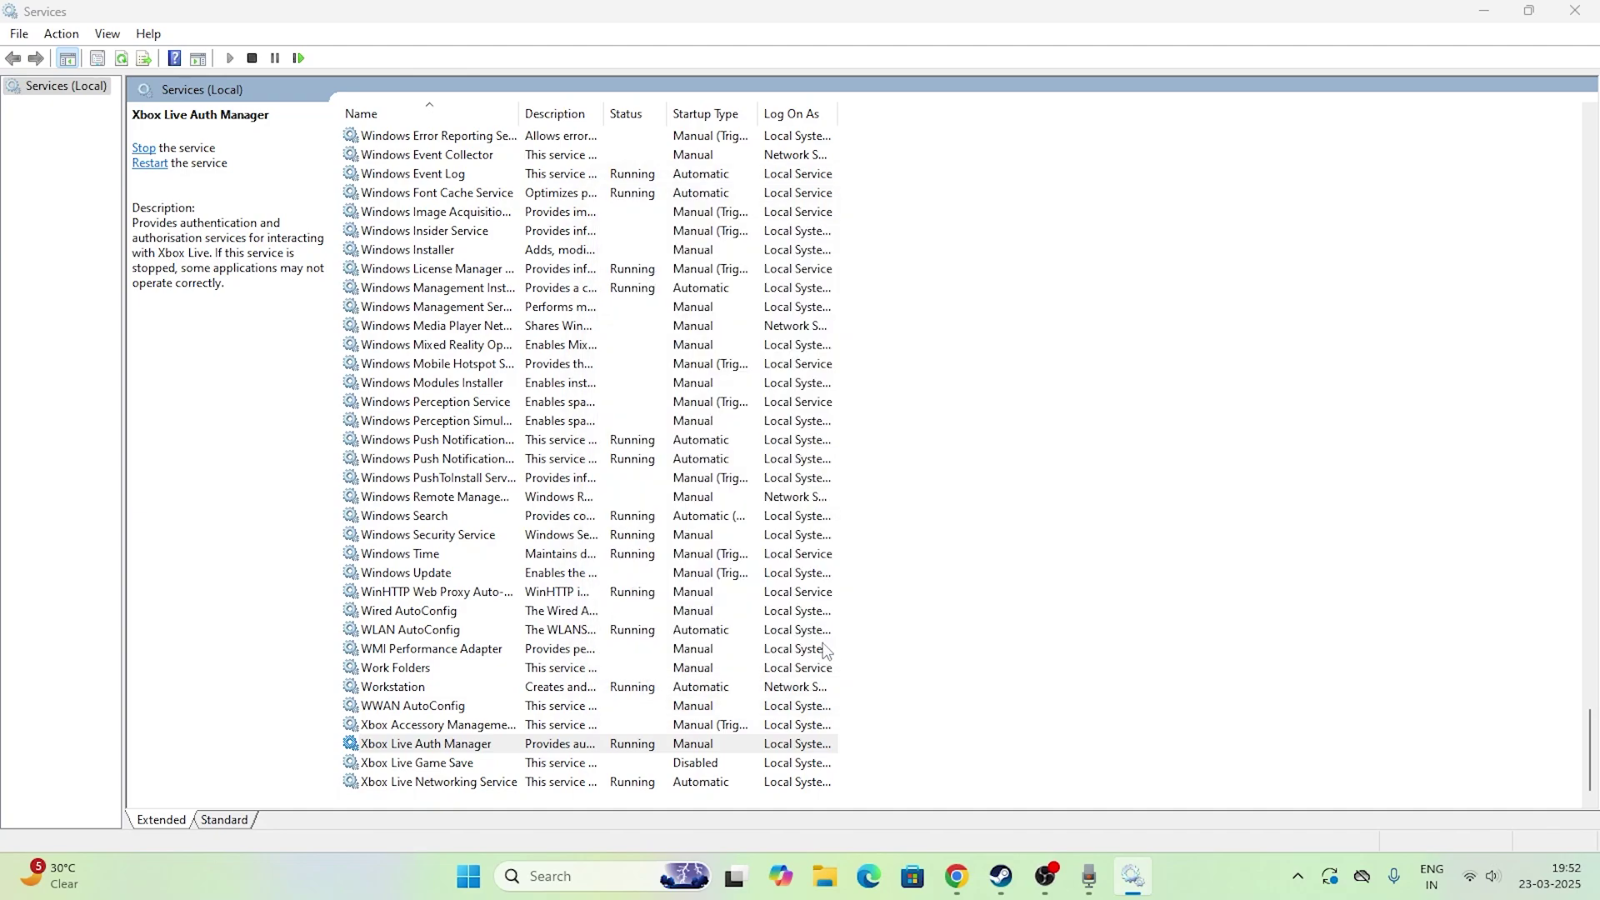
click(870, 638)
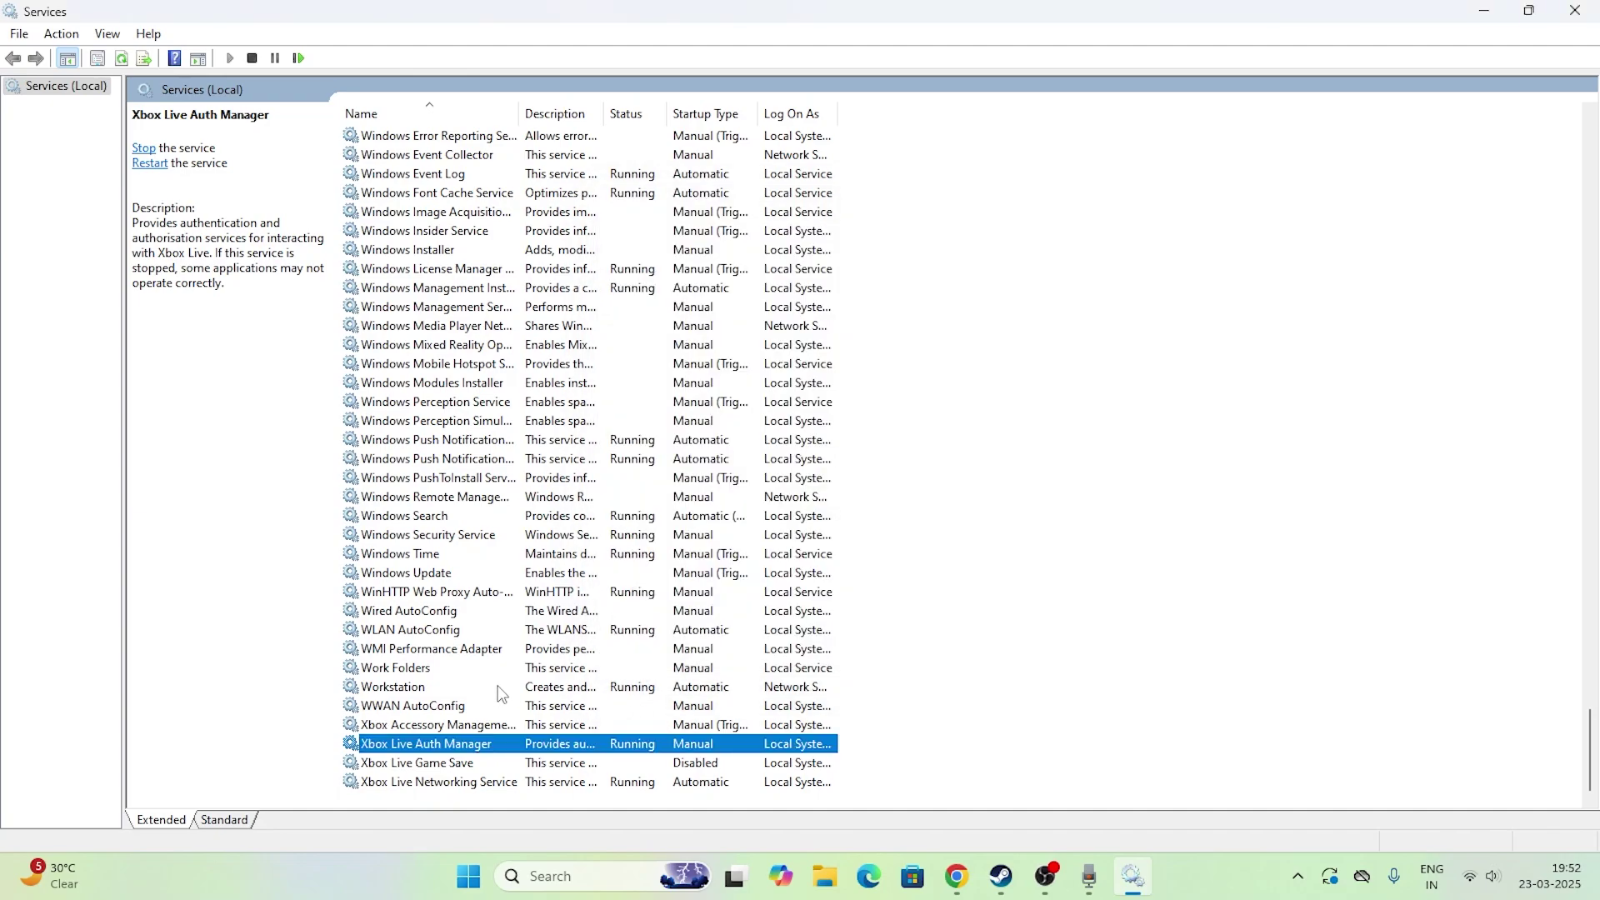
Set BitLocker Drive Encryption Service startup type to Disabled, apply, and close its properties.
scroll(494, 390, up, 20)
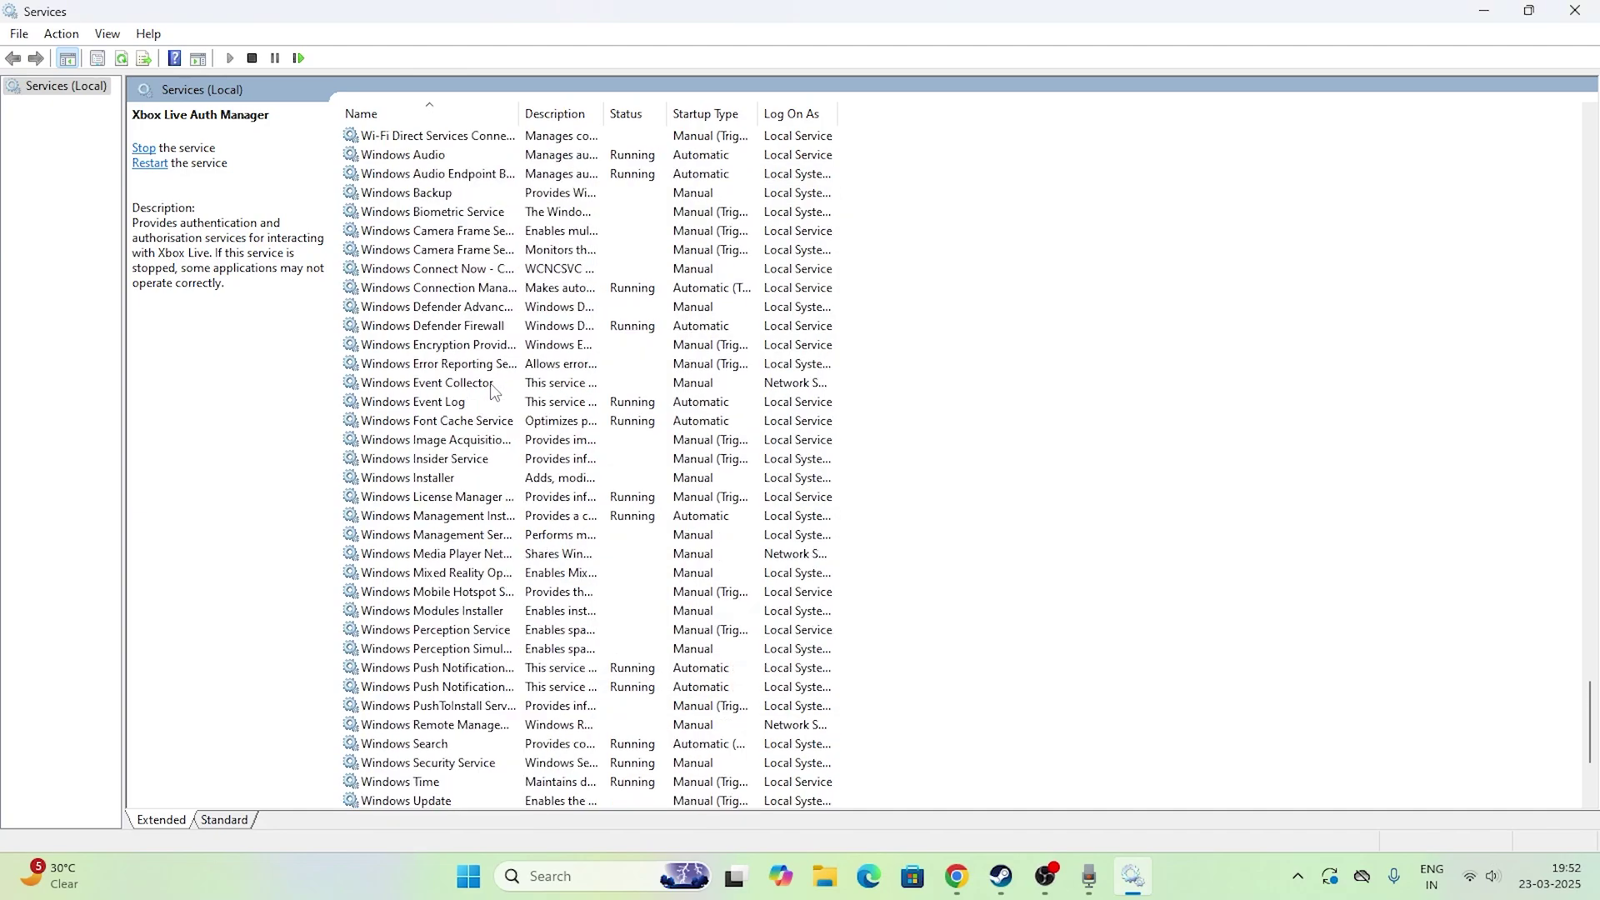
scroll(494, 390, up, 20)
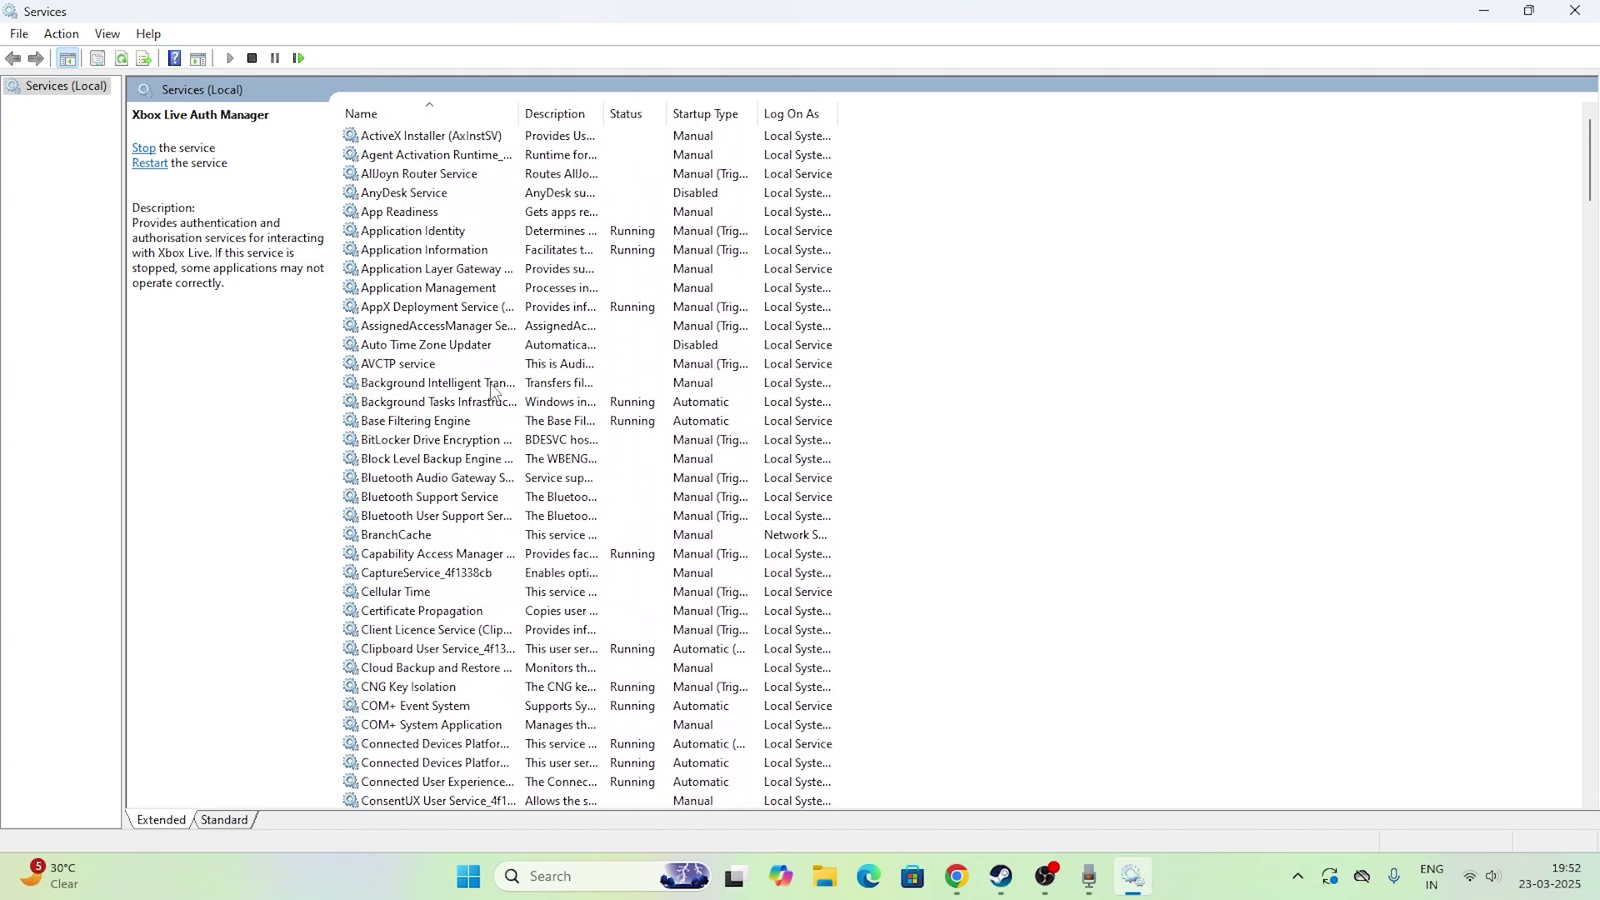
scroll(493, 389, down, 1)
click(399, 385)
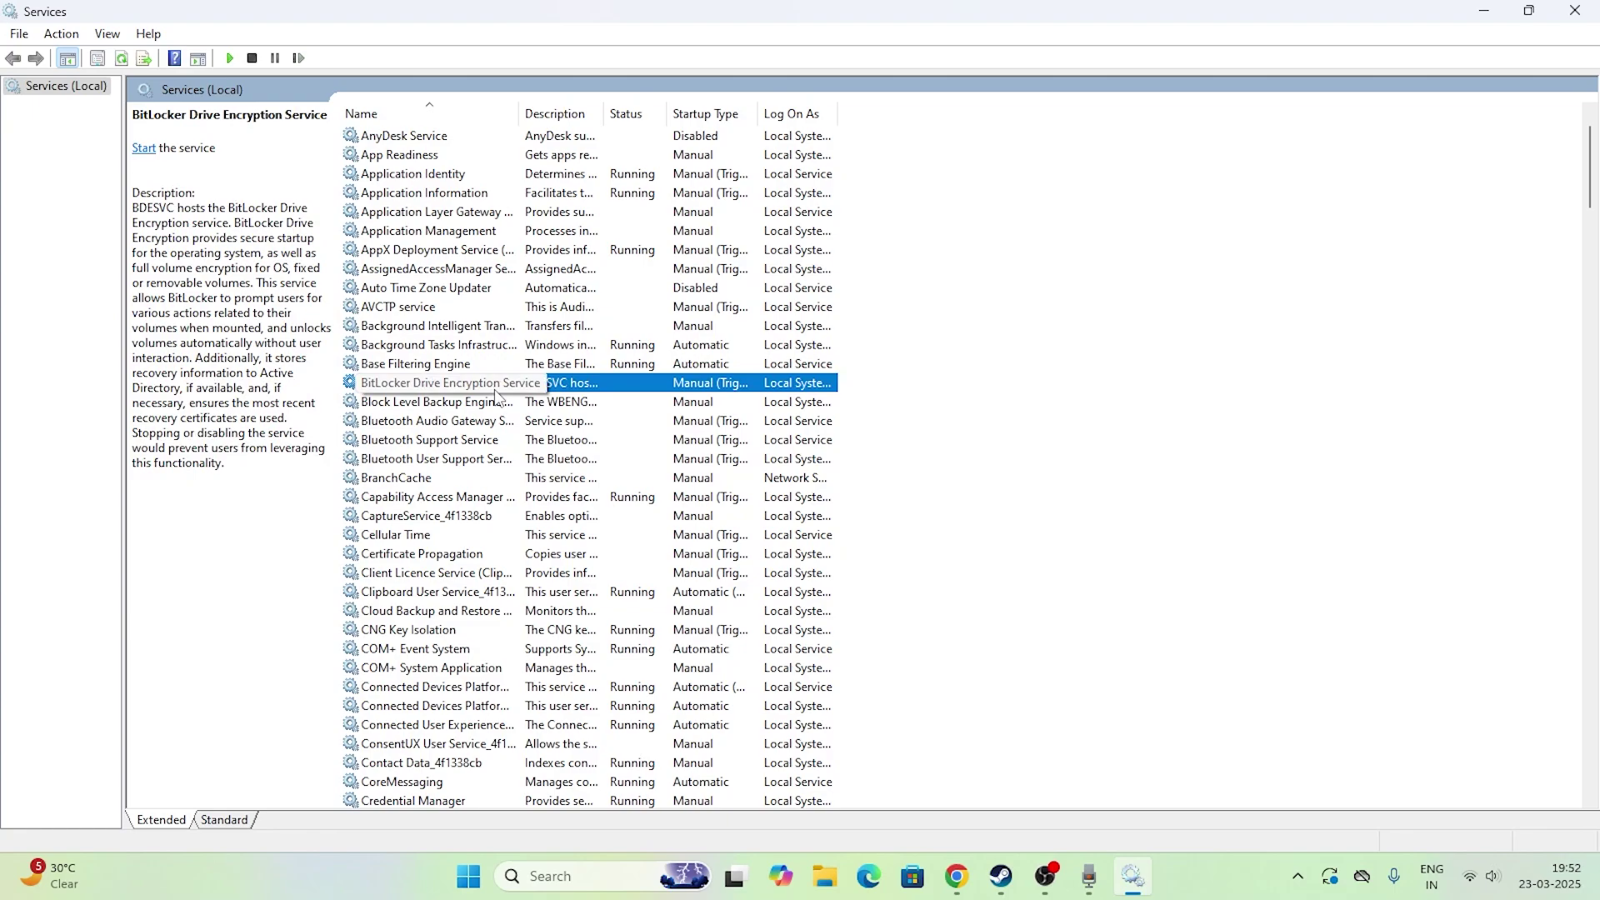
right_click(552, 388)
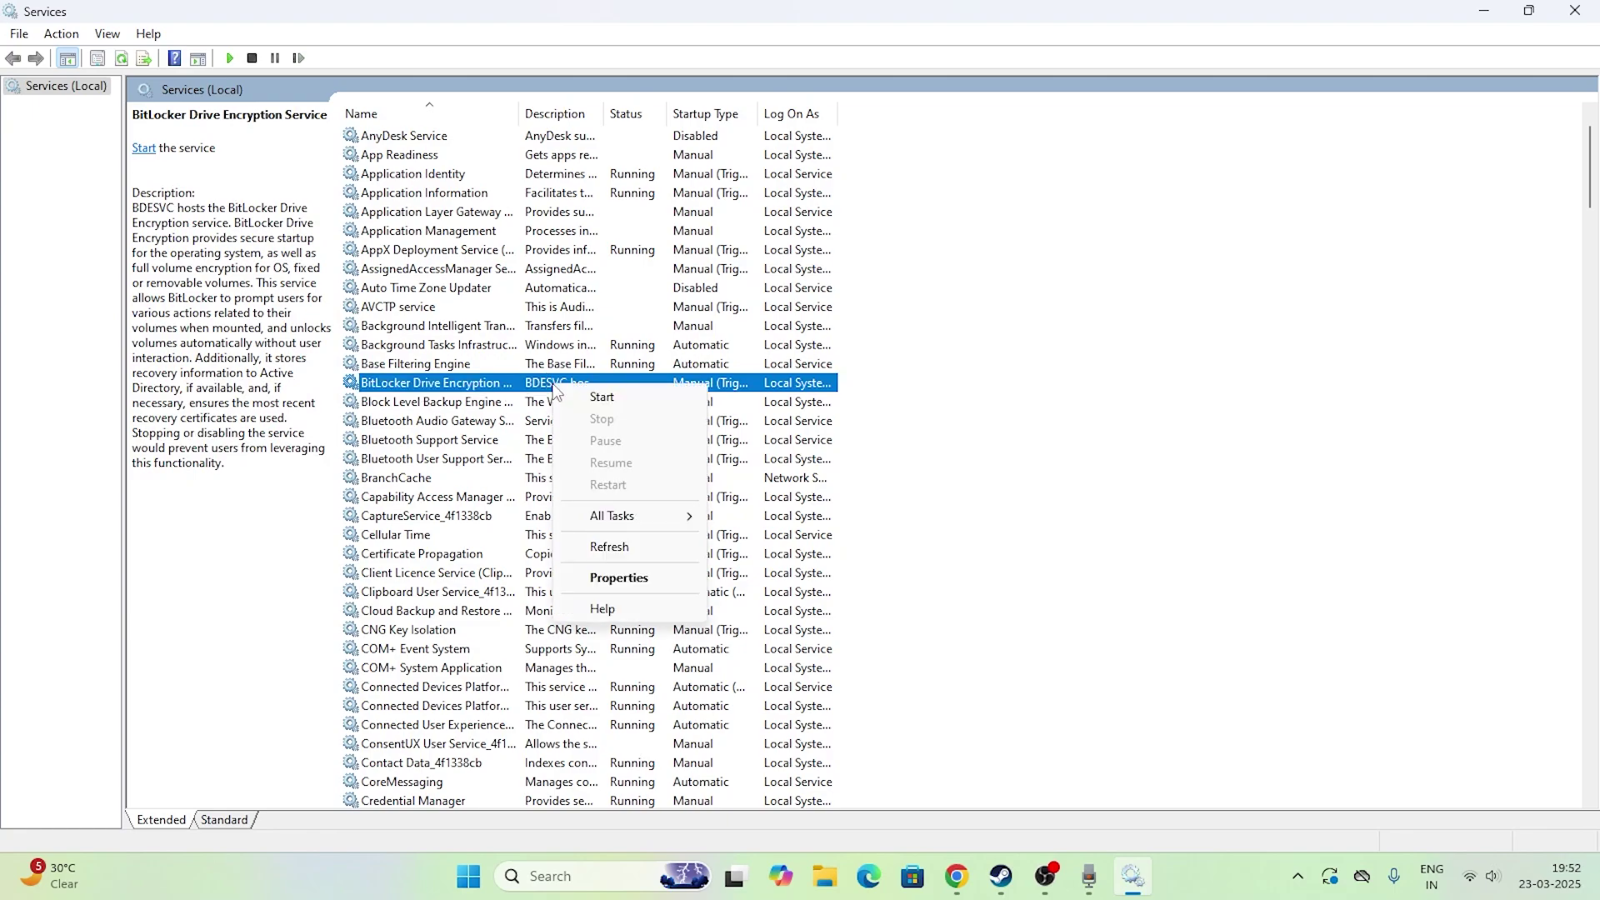
click(620, 575)
click(753, 411)
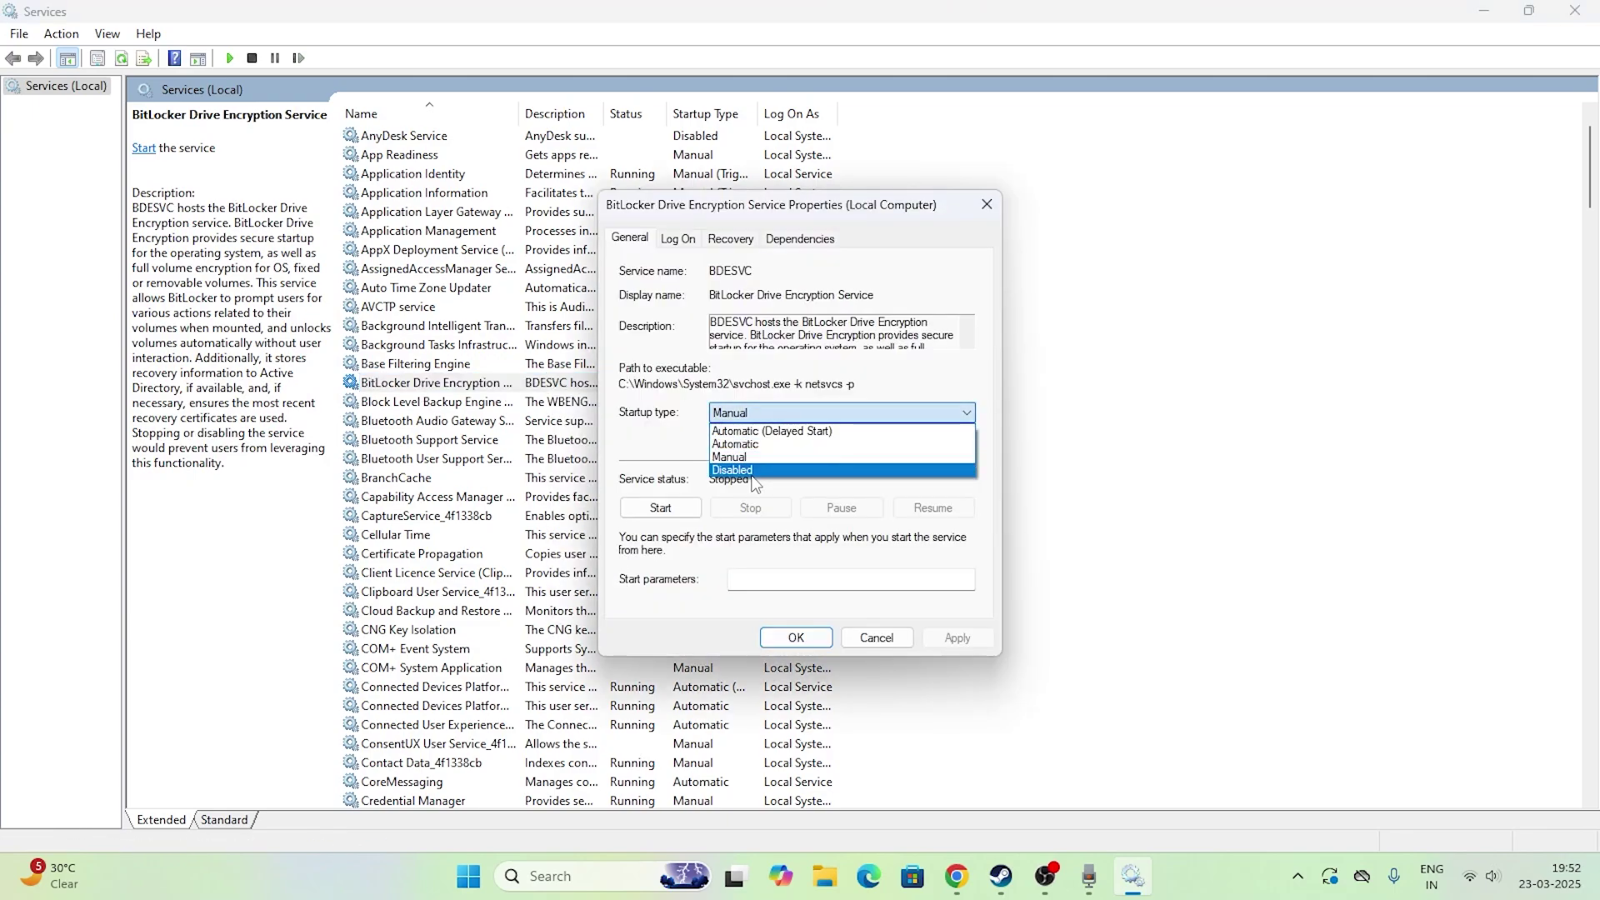
click(750, 470)
click(959, 638)
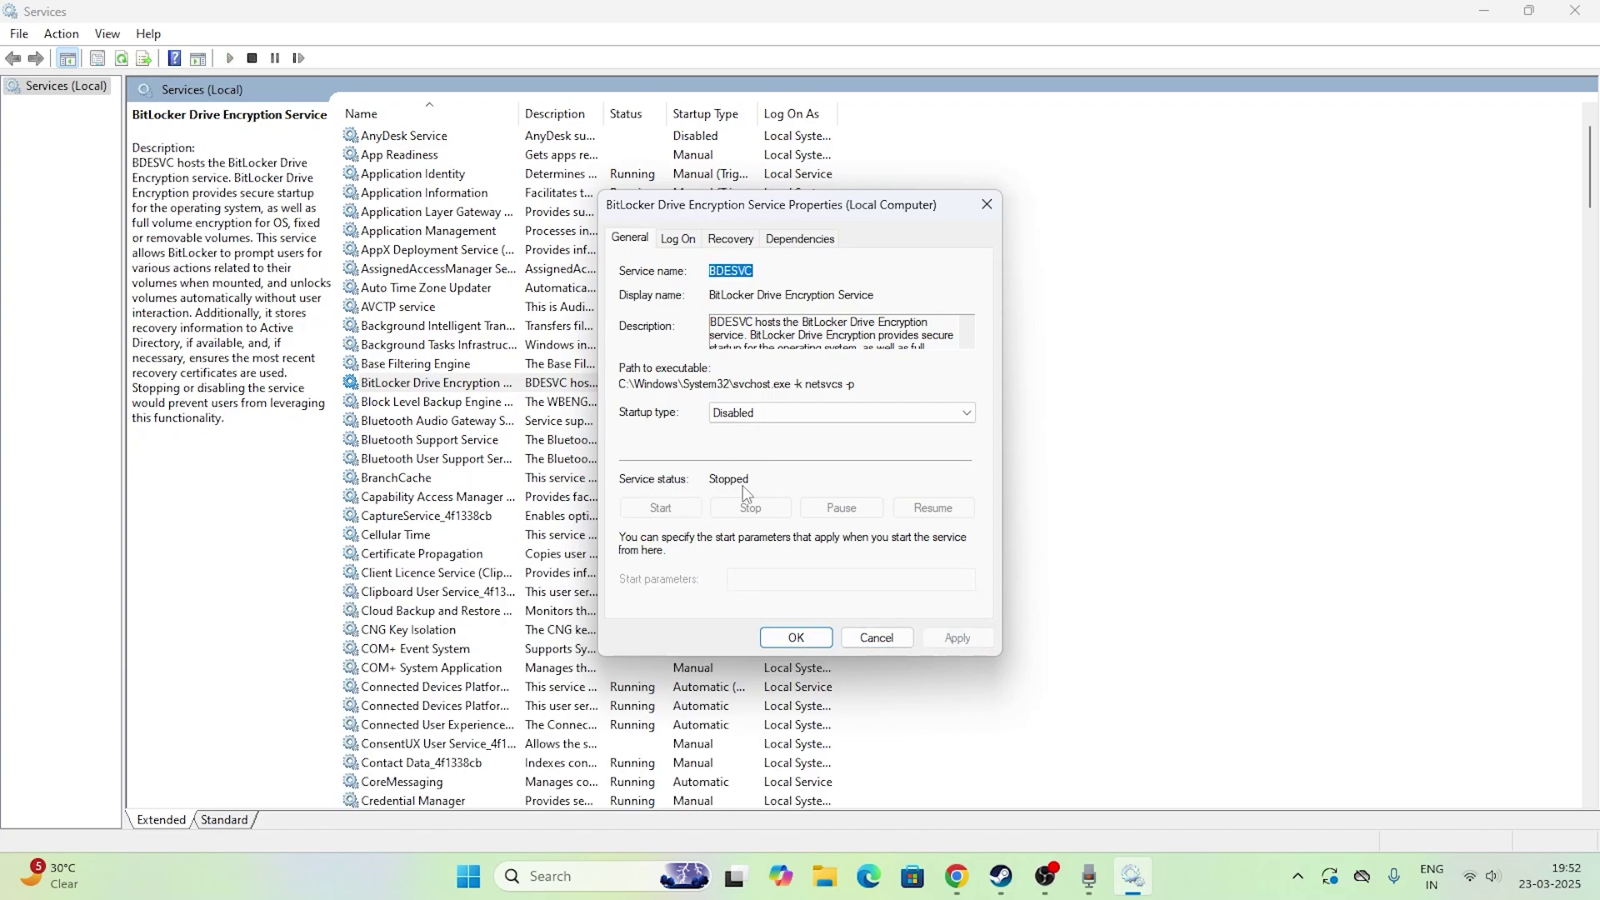
click(986, 205)
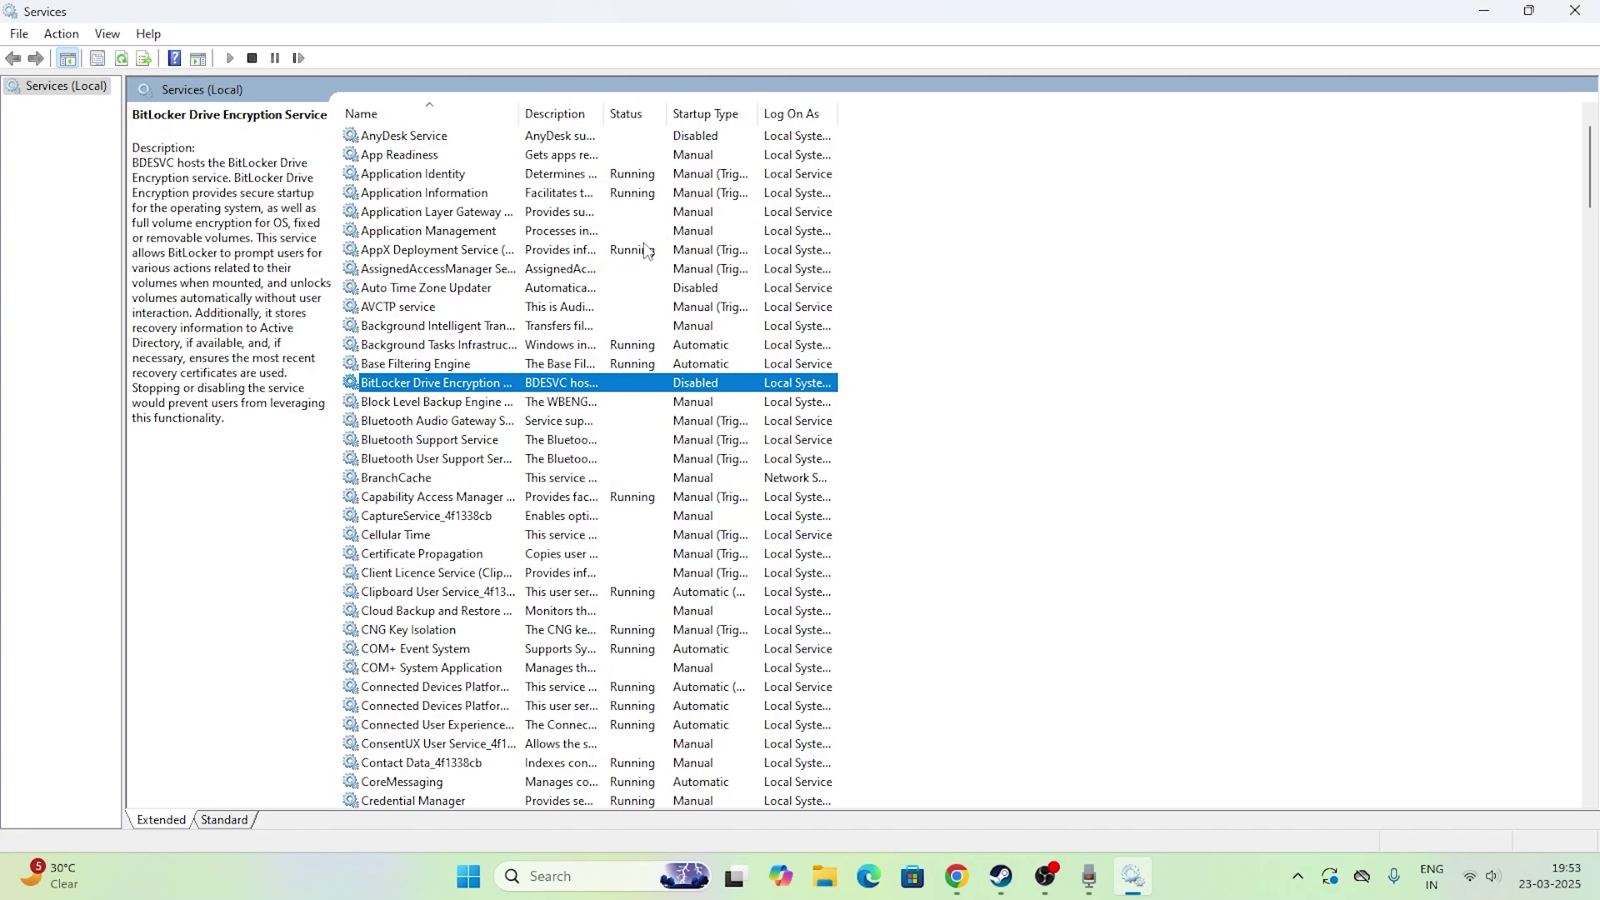
Set Connected User Experiences and Telemetry's startup type to Disabled and apply.
scroll(648, 254, down, 2)
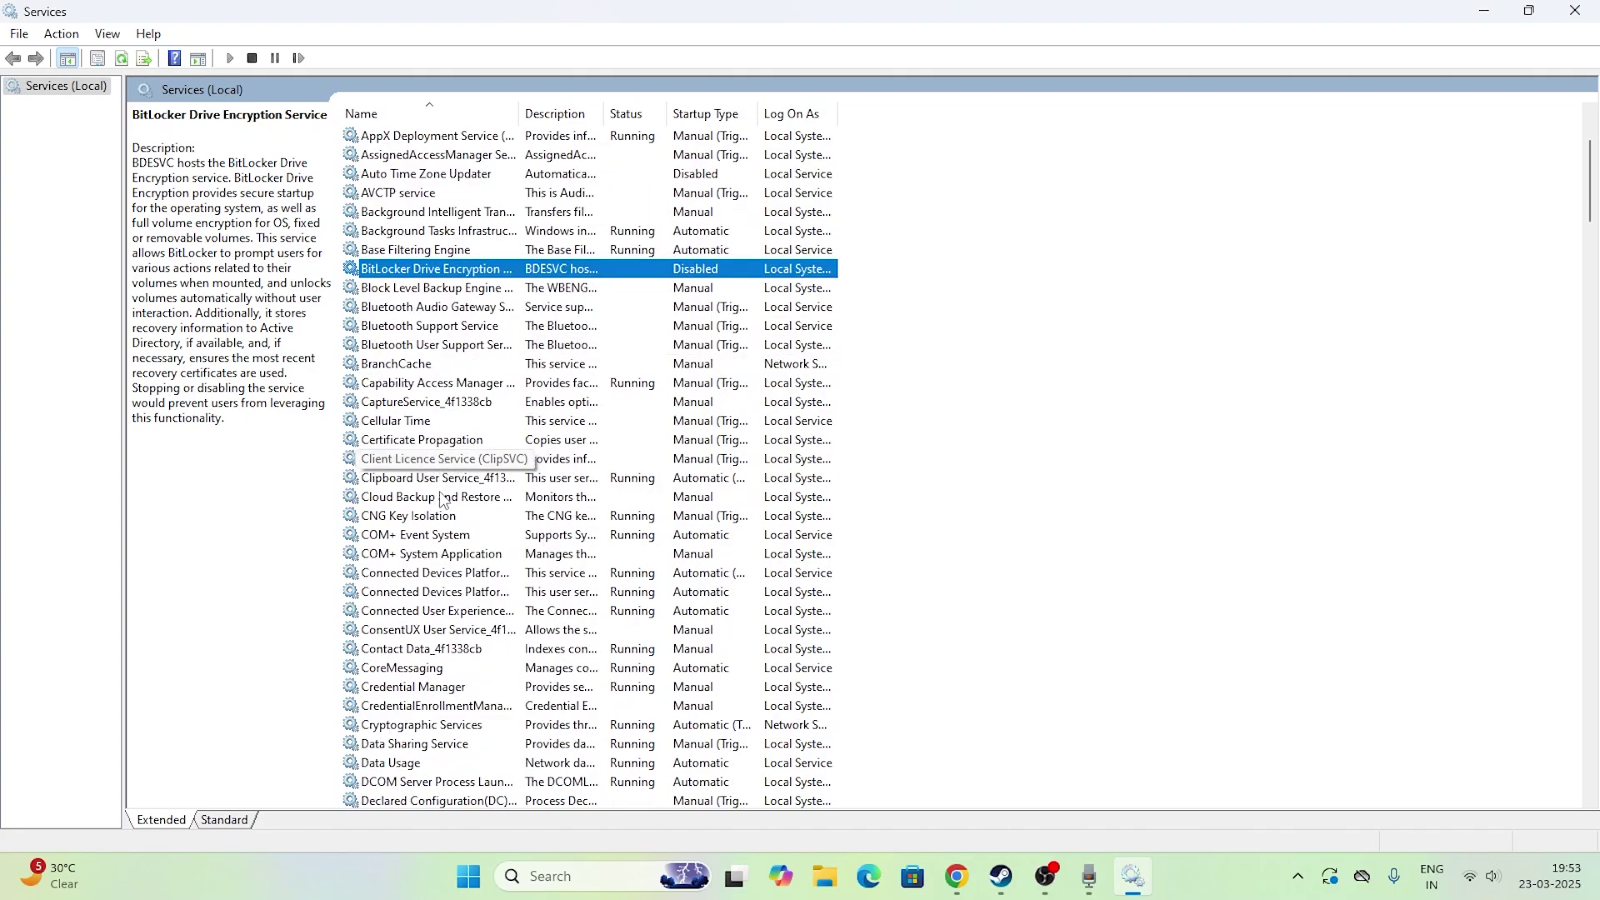
scroll(471, 525, down, 1)
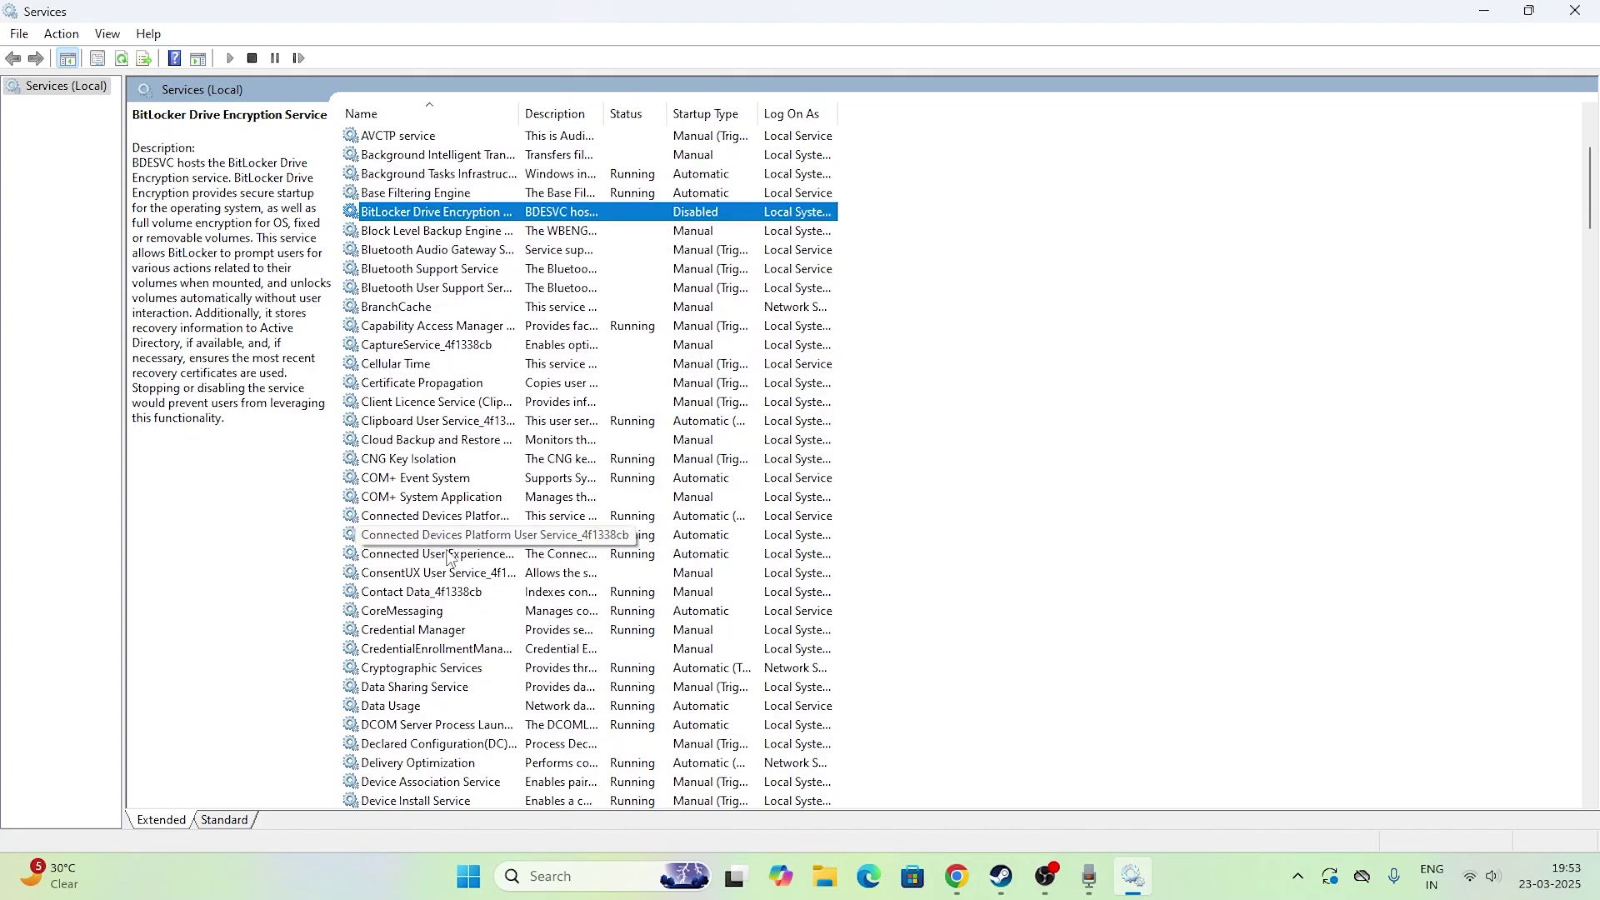
click(497, 554)
right_click(620, 557)
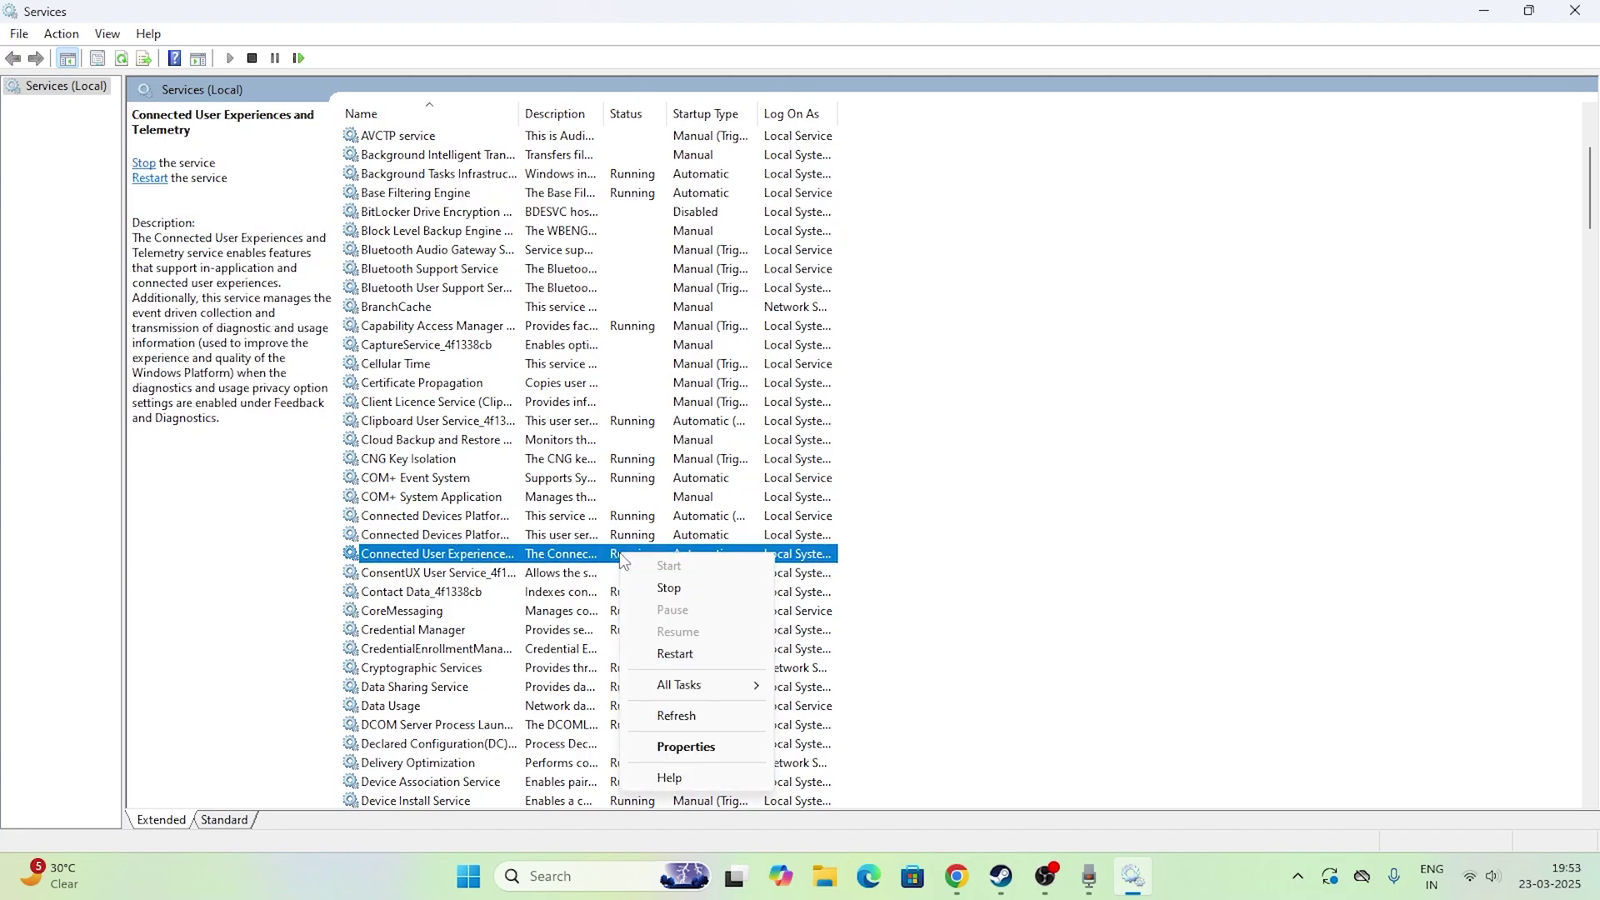
click(679, 746)
click(754, 414)
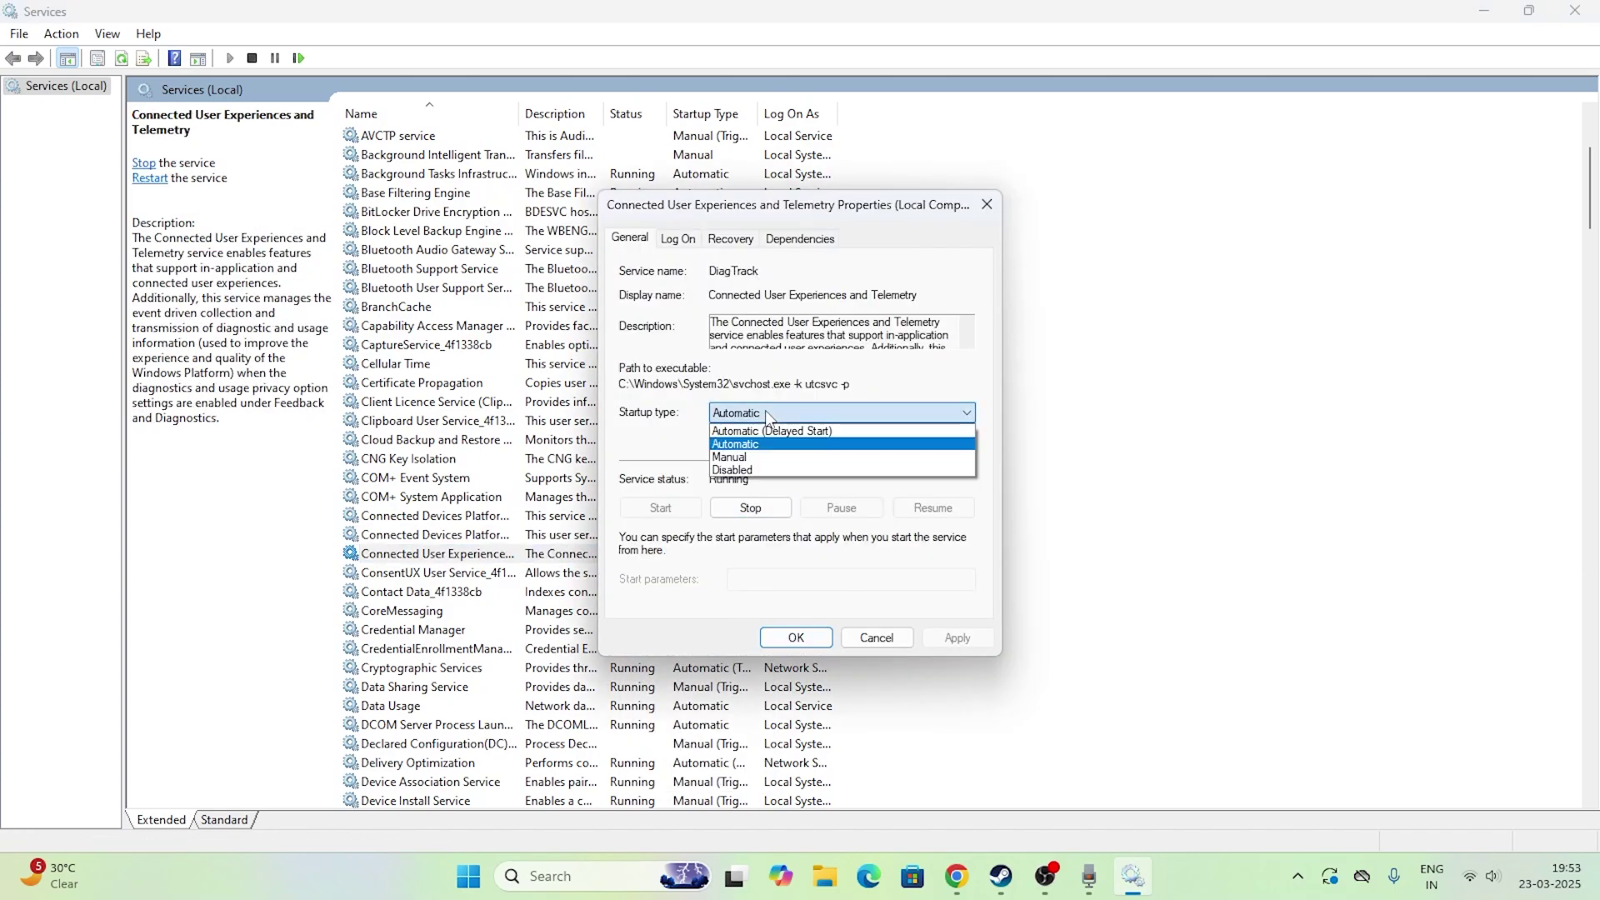
click(760, 471)
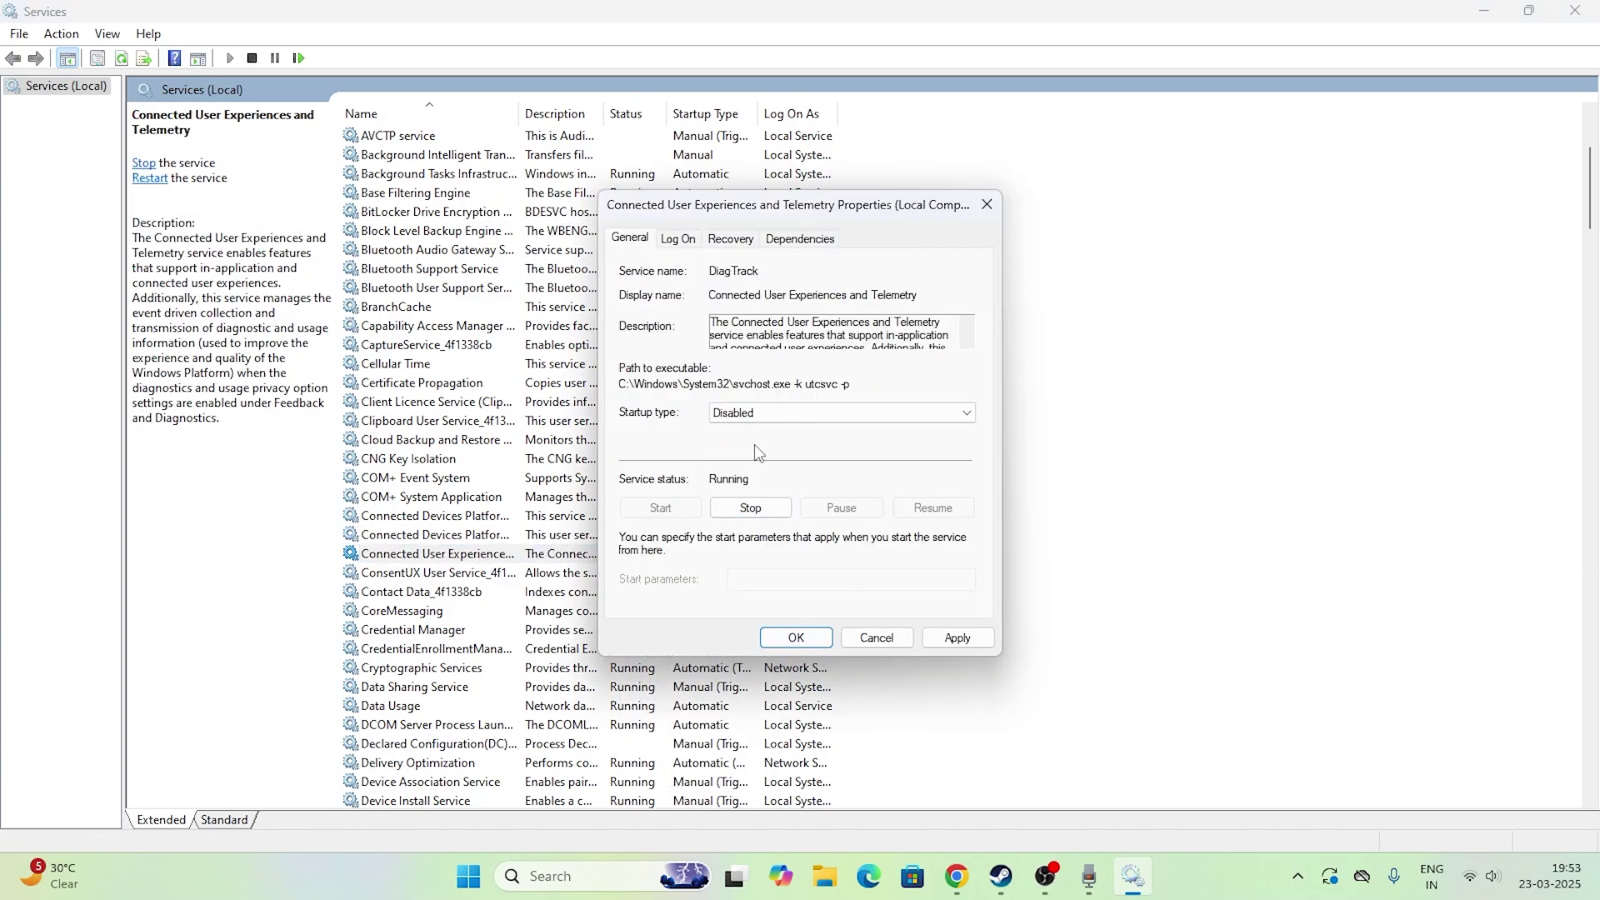
click(957, 640)
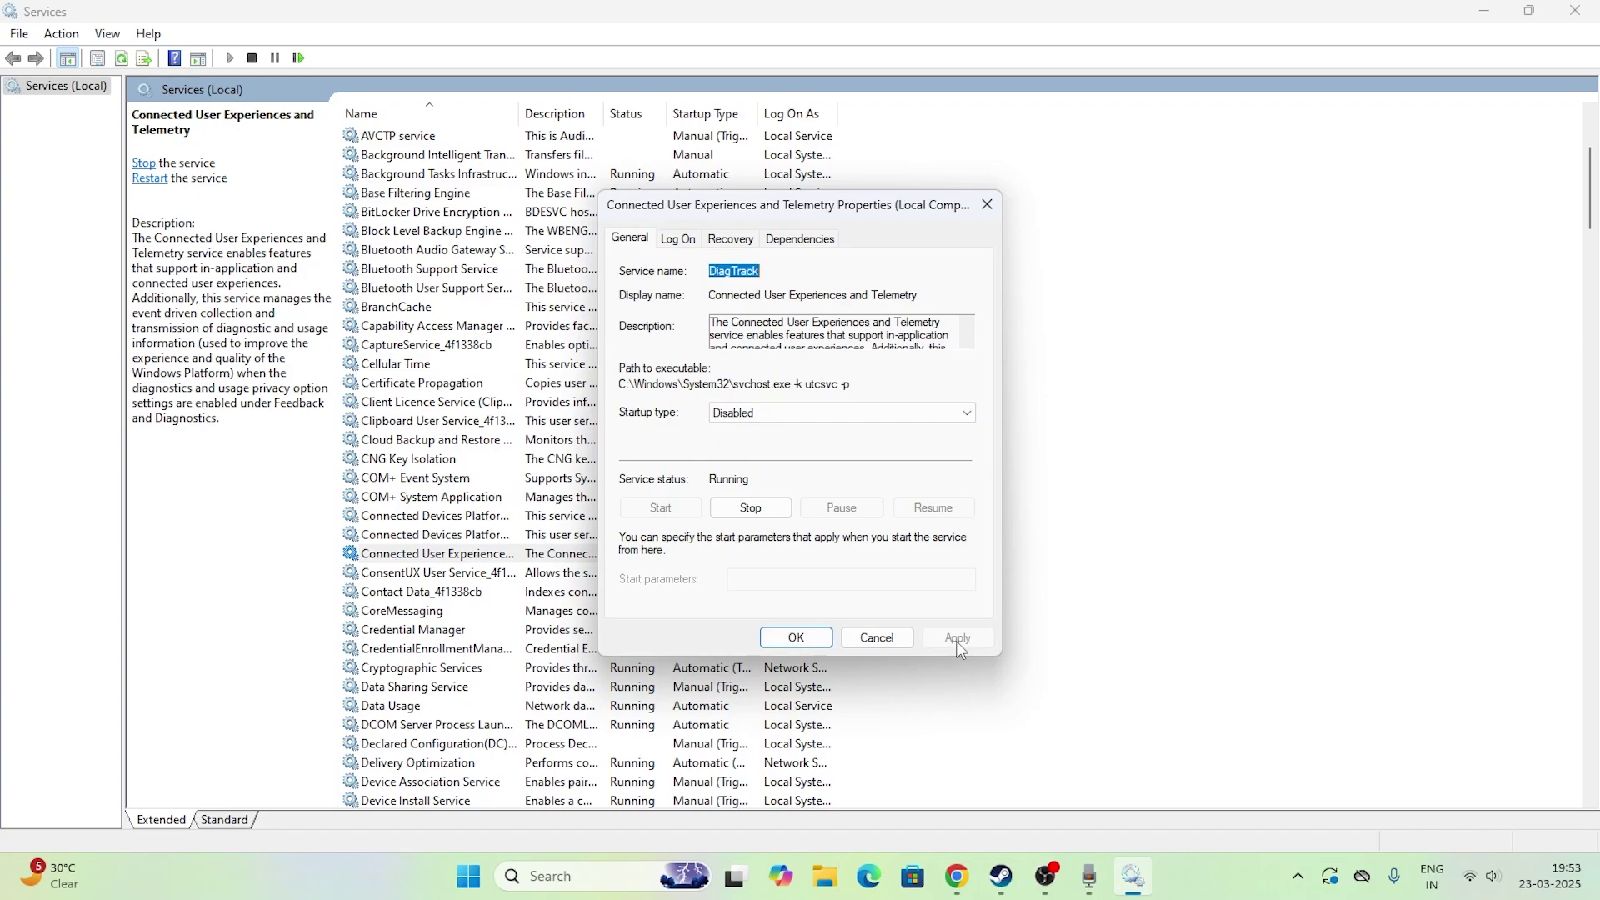
click(796, 638)
Reopen the telemetry service's properties, stop the running service, and close the dialog.
click(608, 555)
right_click(625, 560)
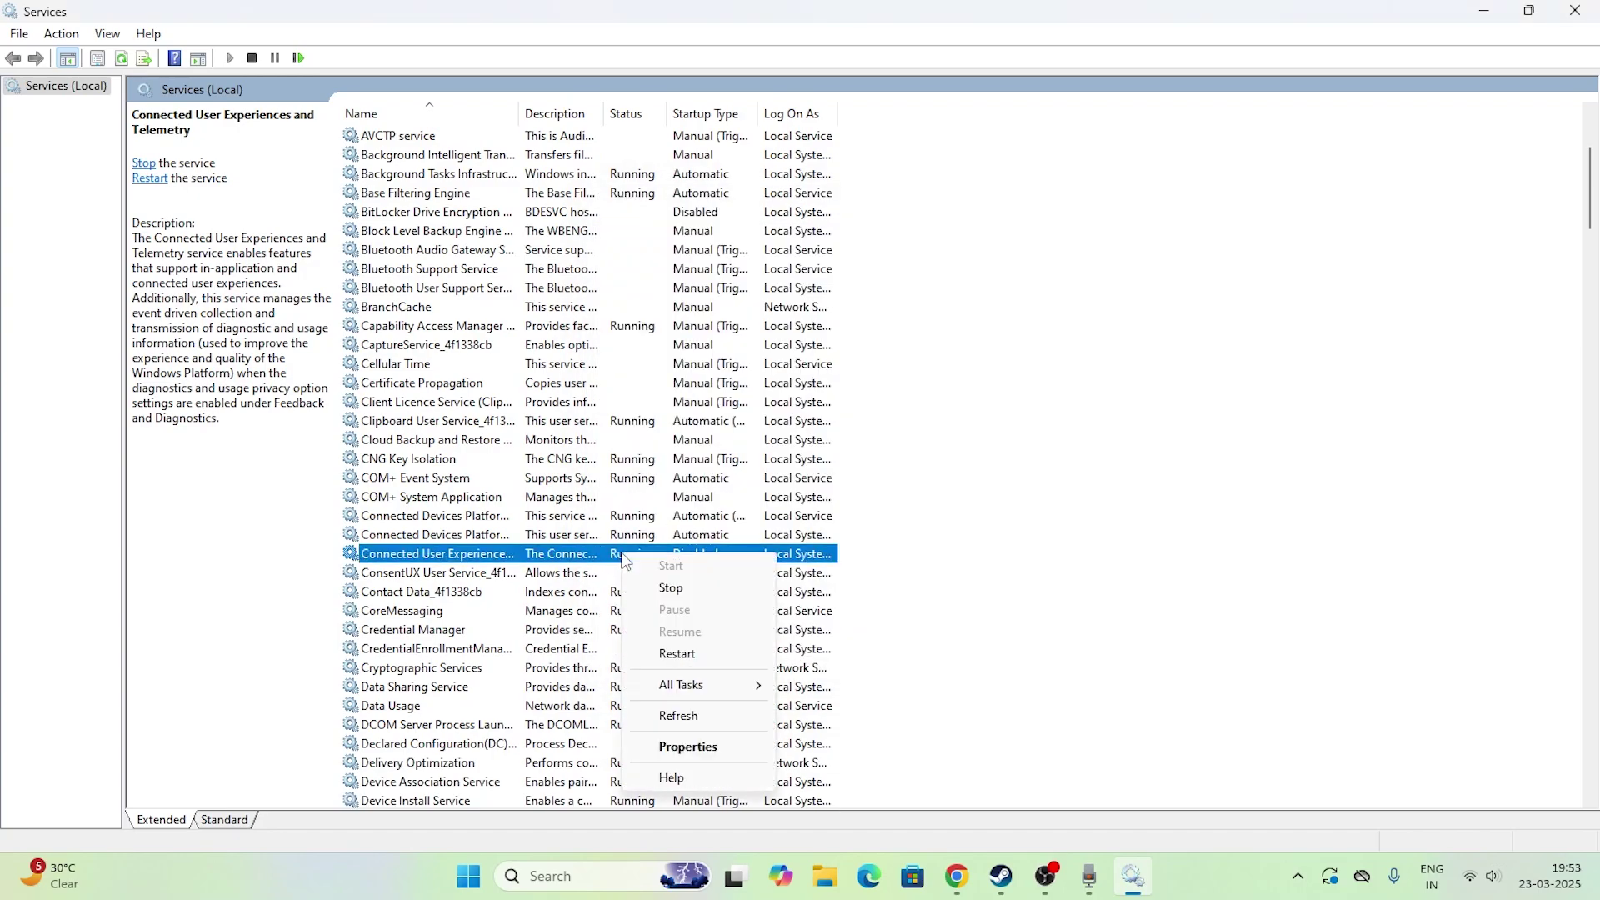
click(688, 746)
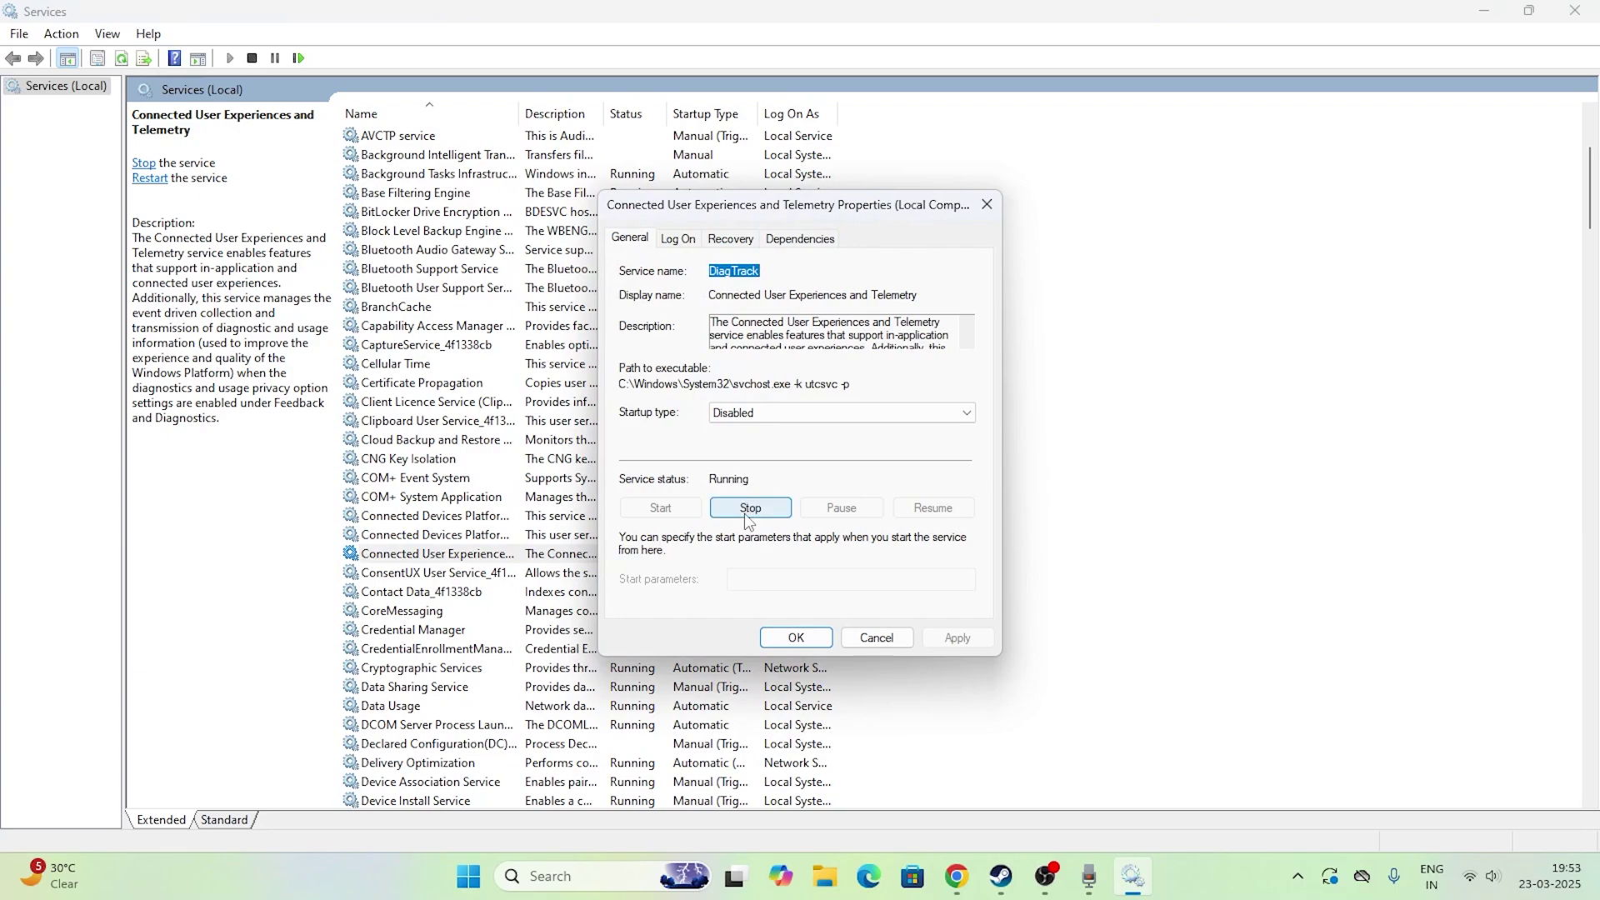
click(748, 510)
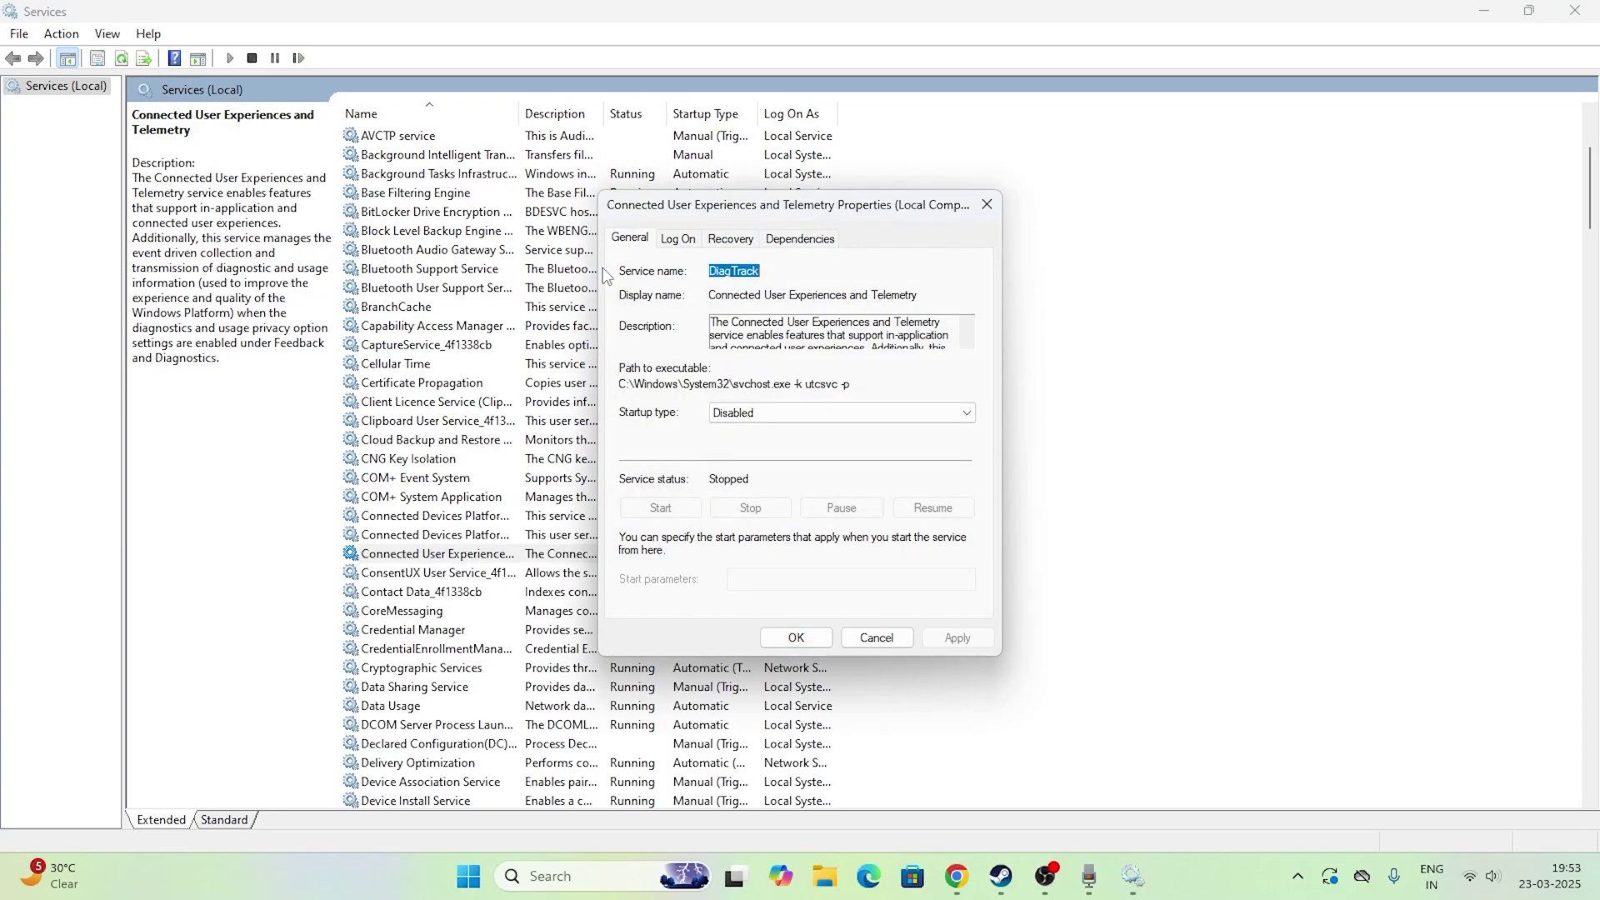
click(986, 204)
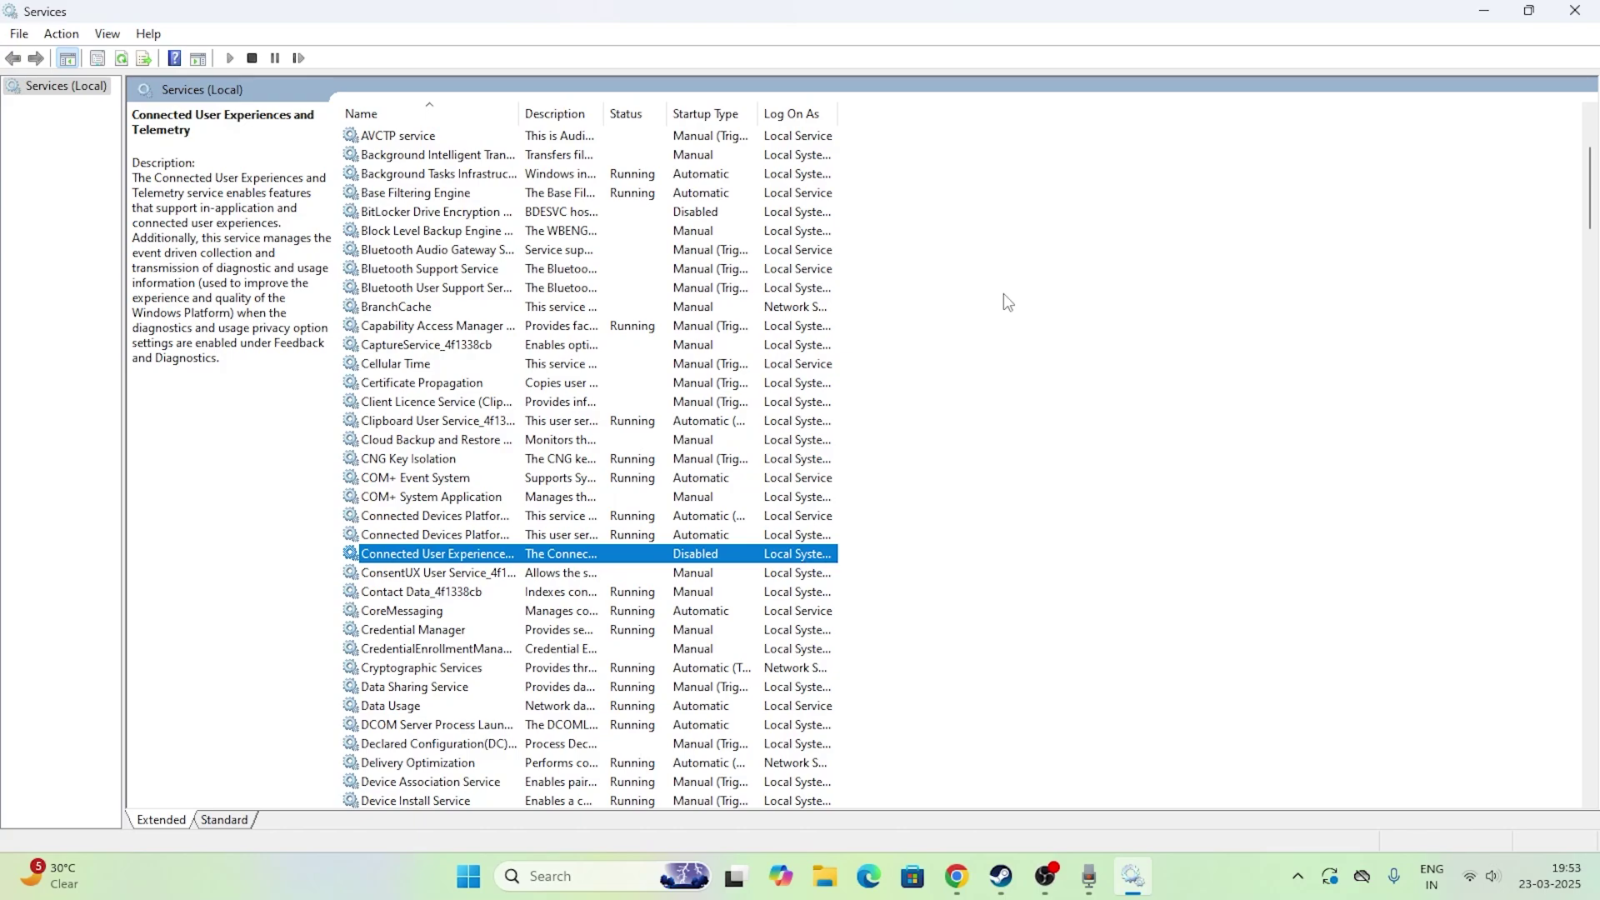
Find Downloaded Maps Manager, choose Disabled startup in its properties, apply, and close.
scroll(534, 371, down, 4)
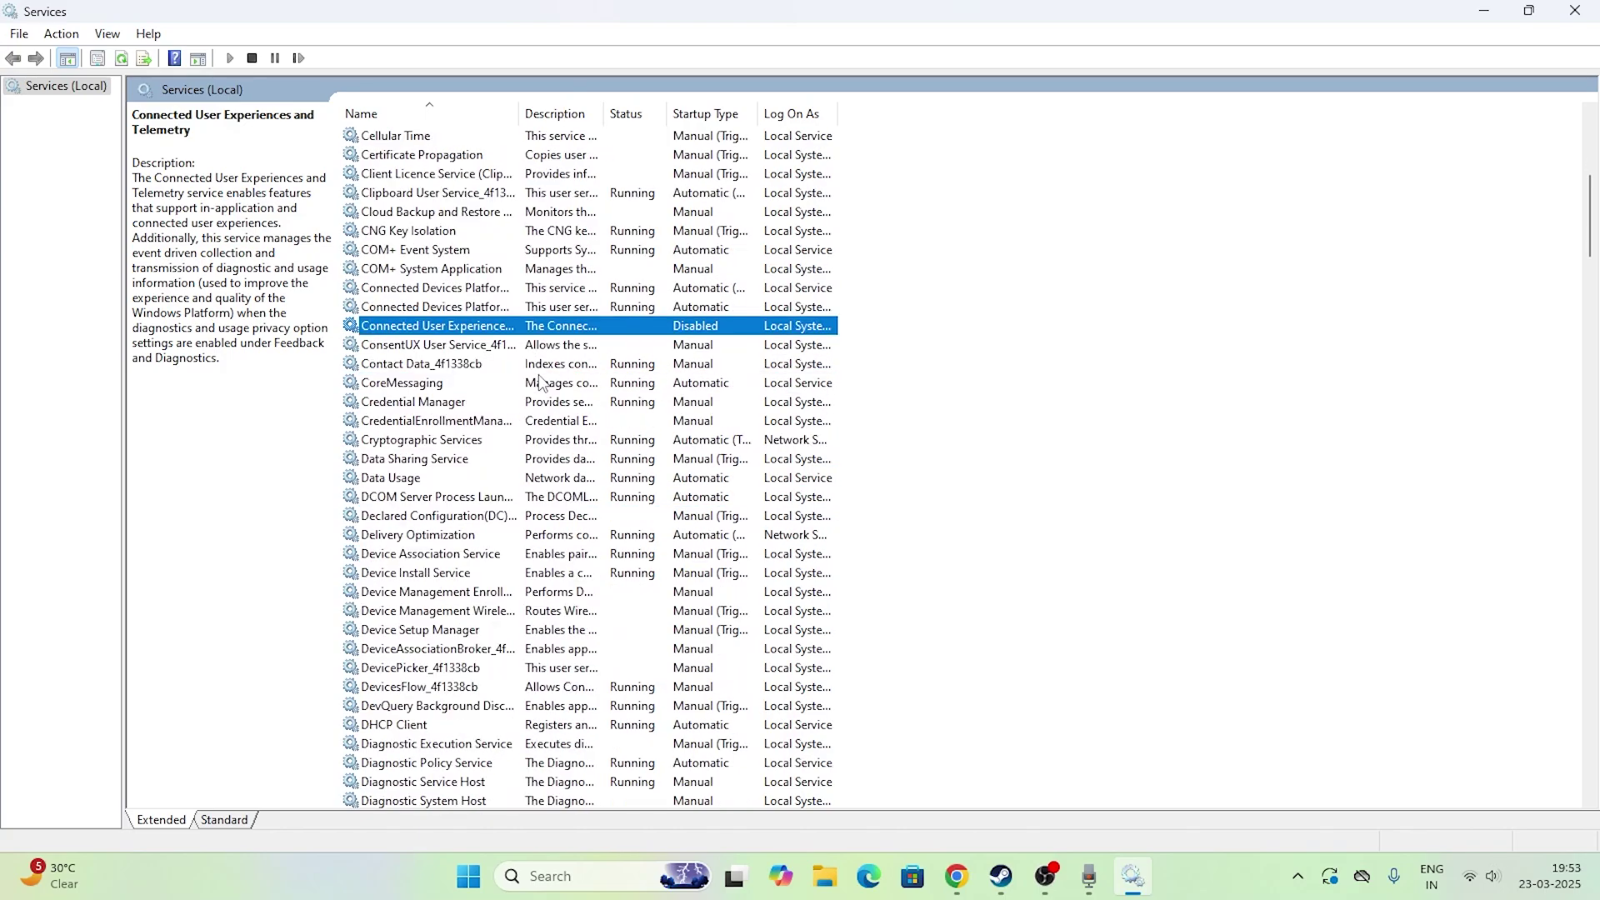
scroll(540, 382, down, 5)
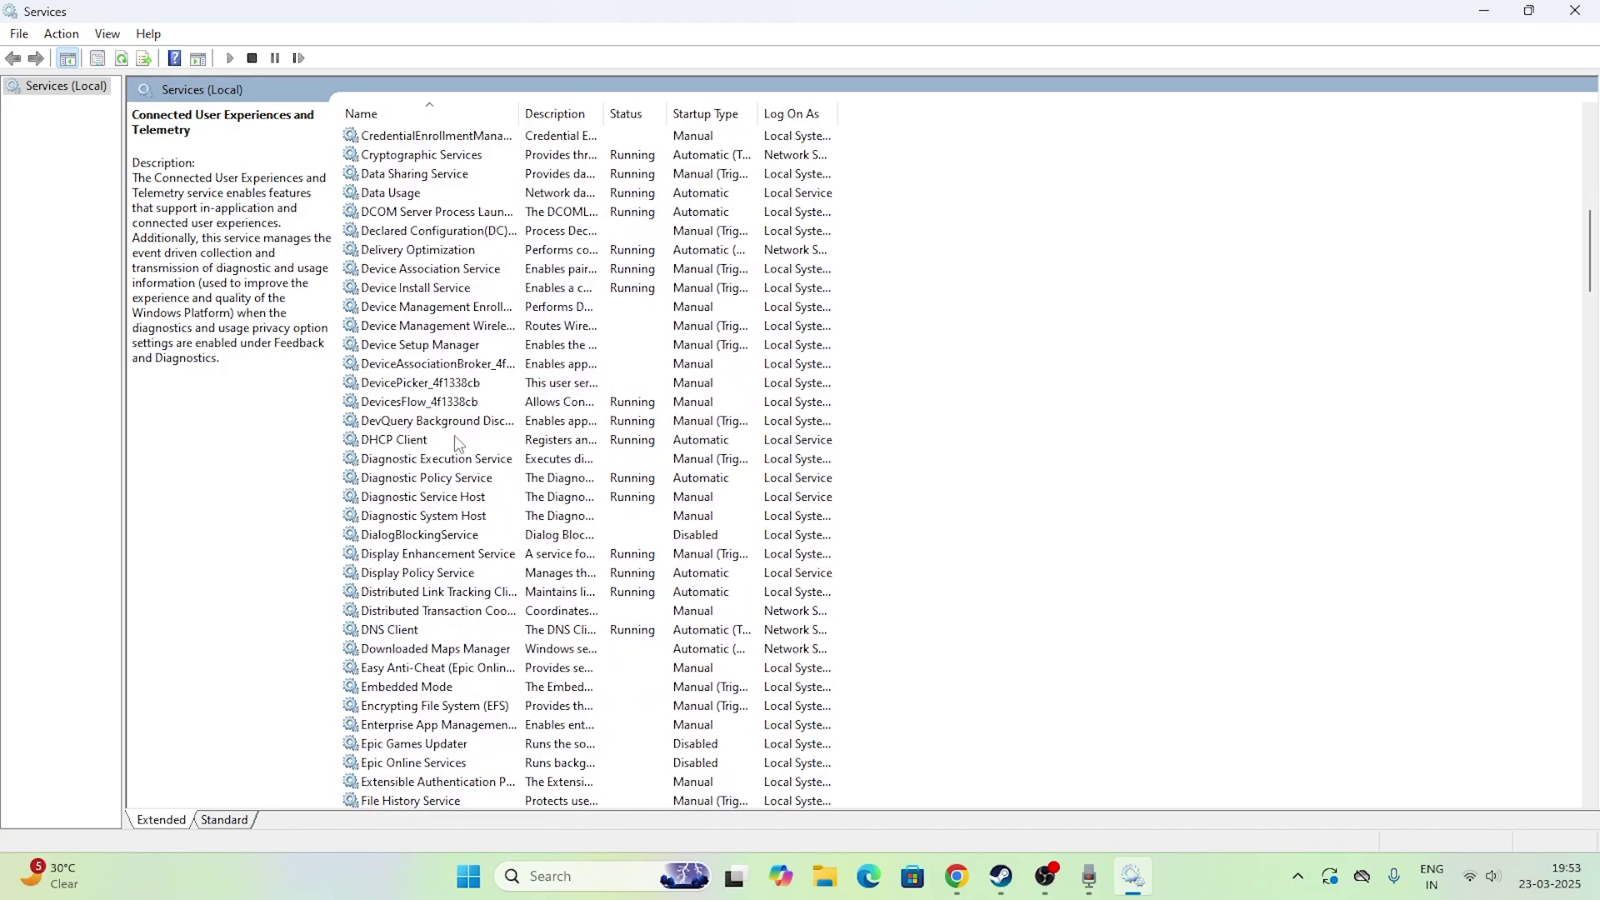
scroll(493, 490, down, 2)
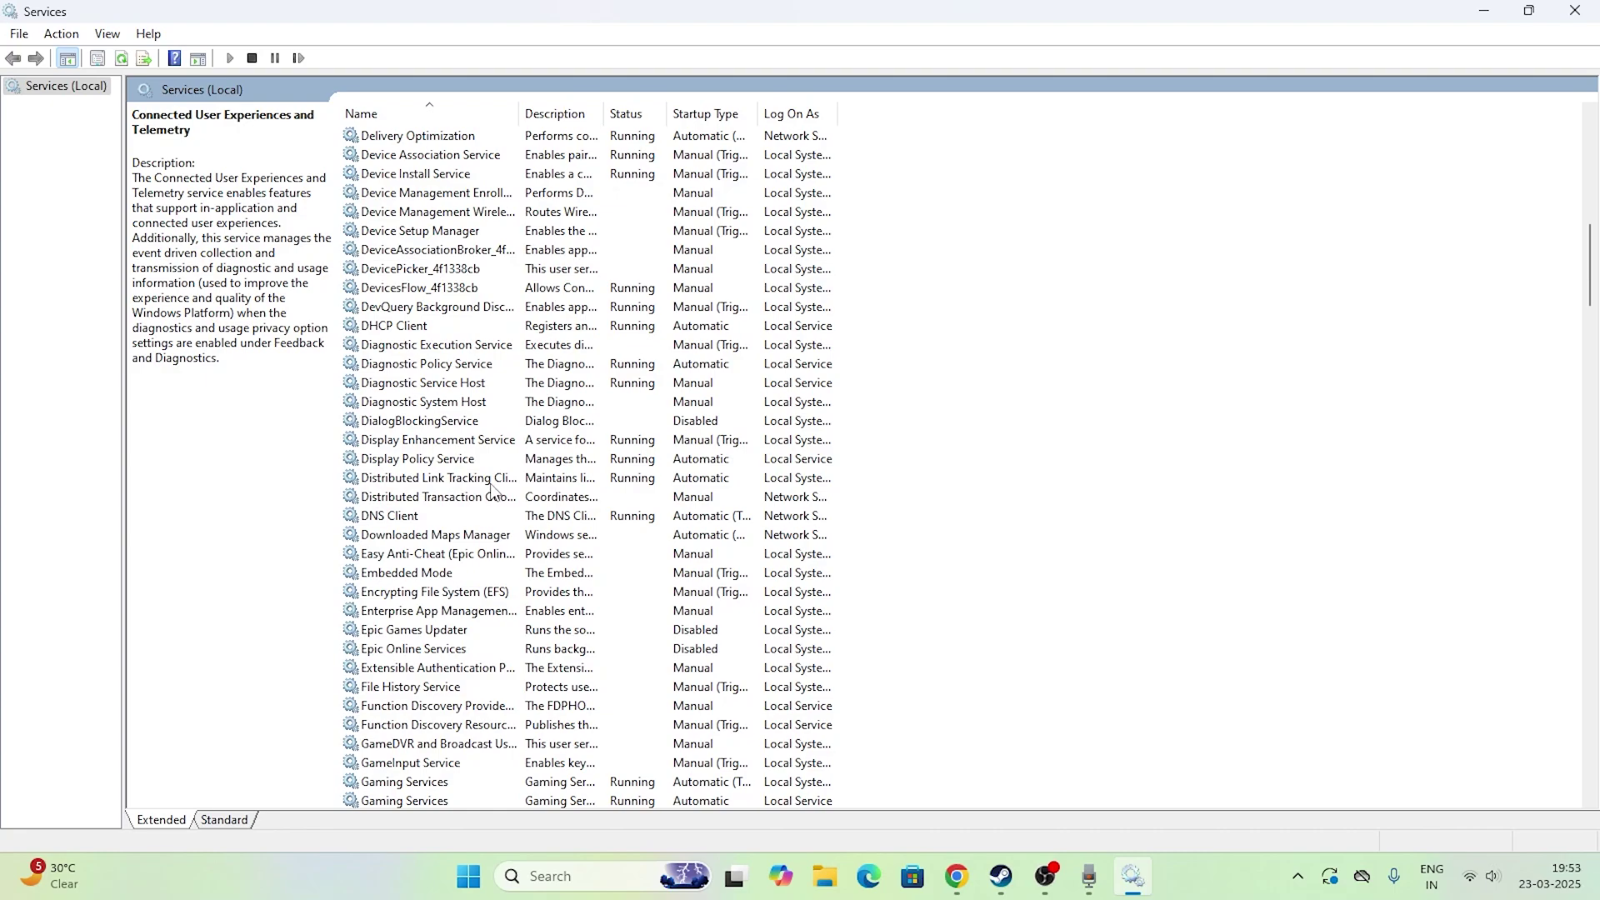
scroll(491, 491, up, 1)
scroll(492, 492, up, 2)
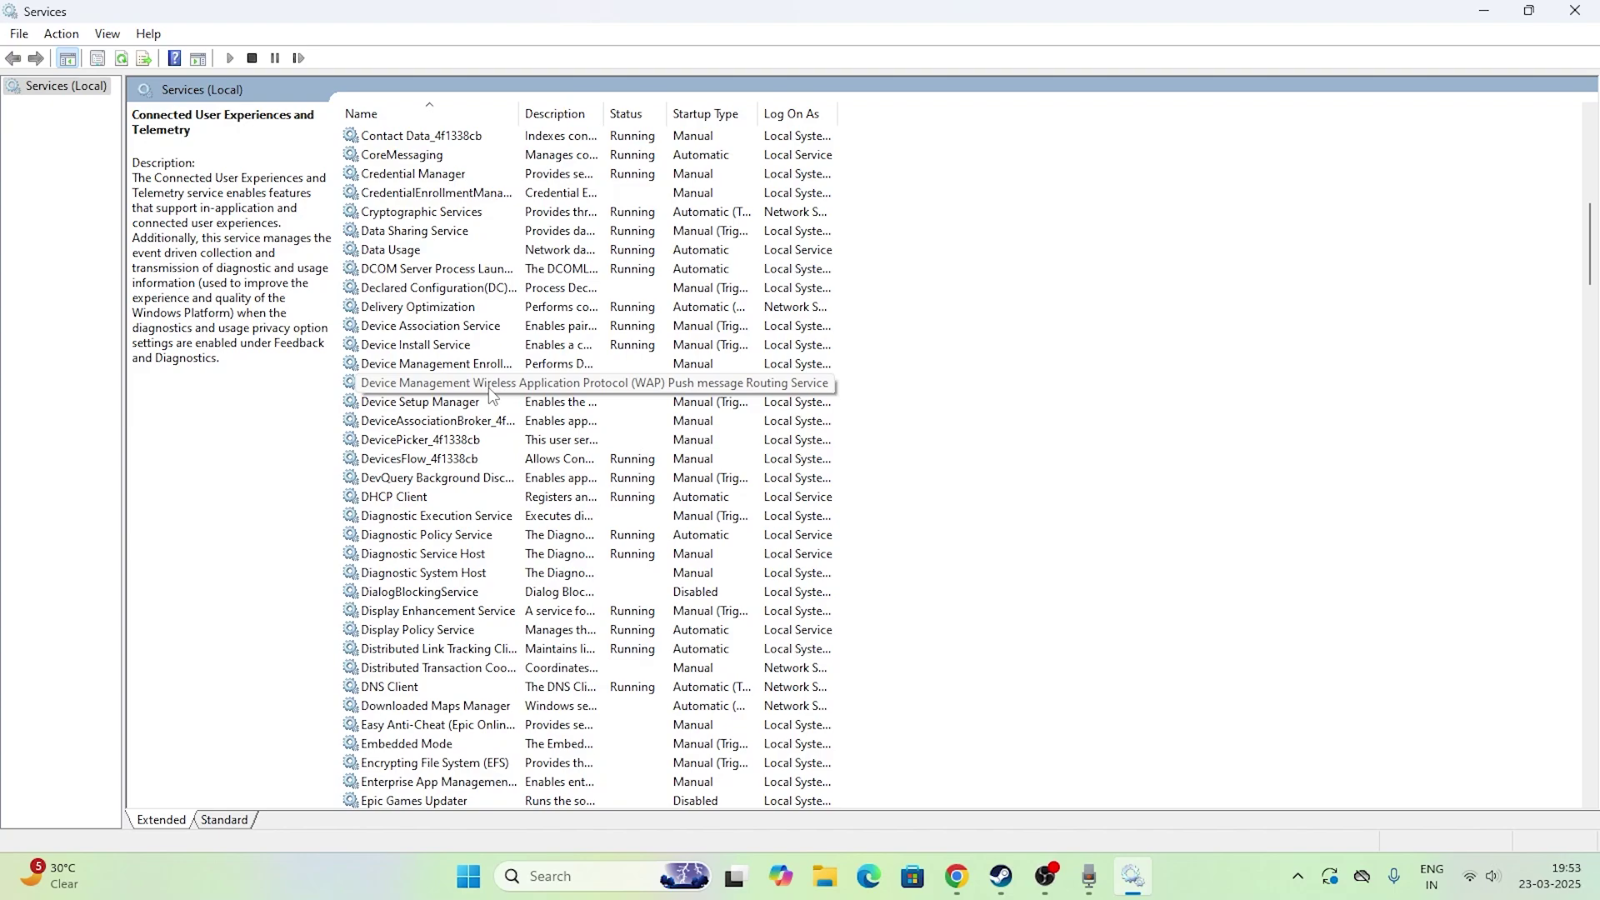
scroll(491, 394, down, 1)
click(492, 653)
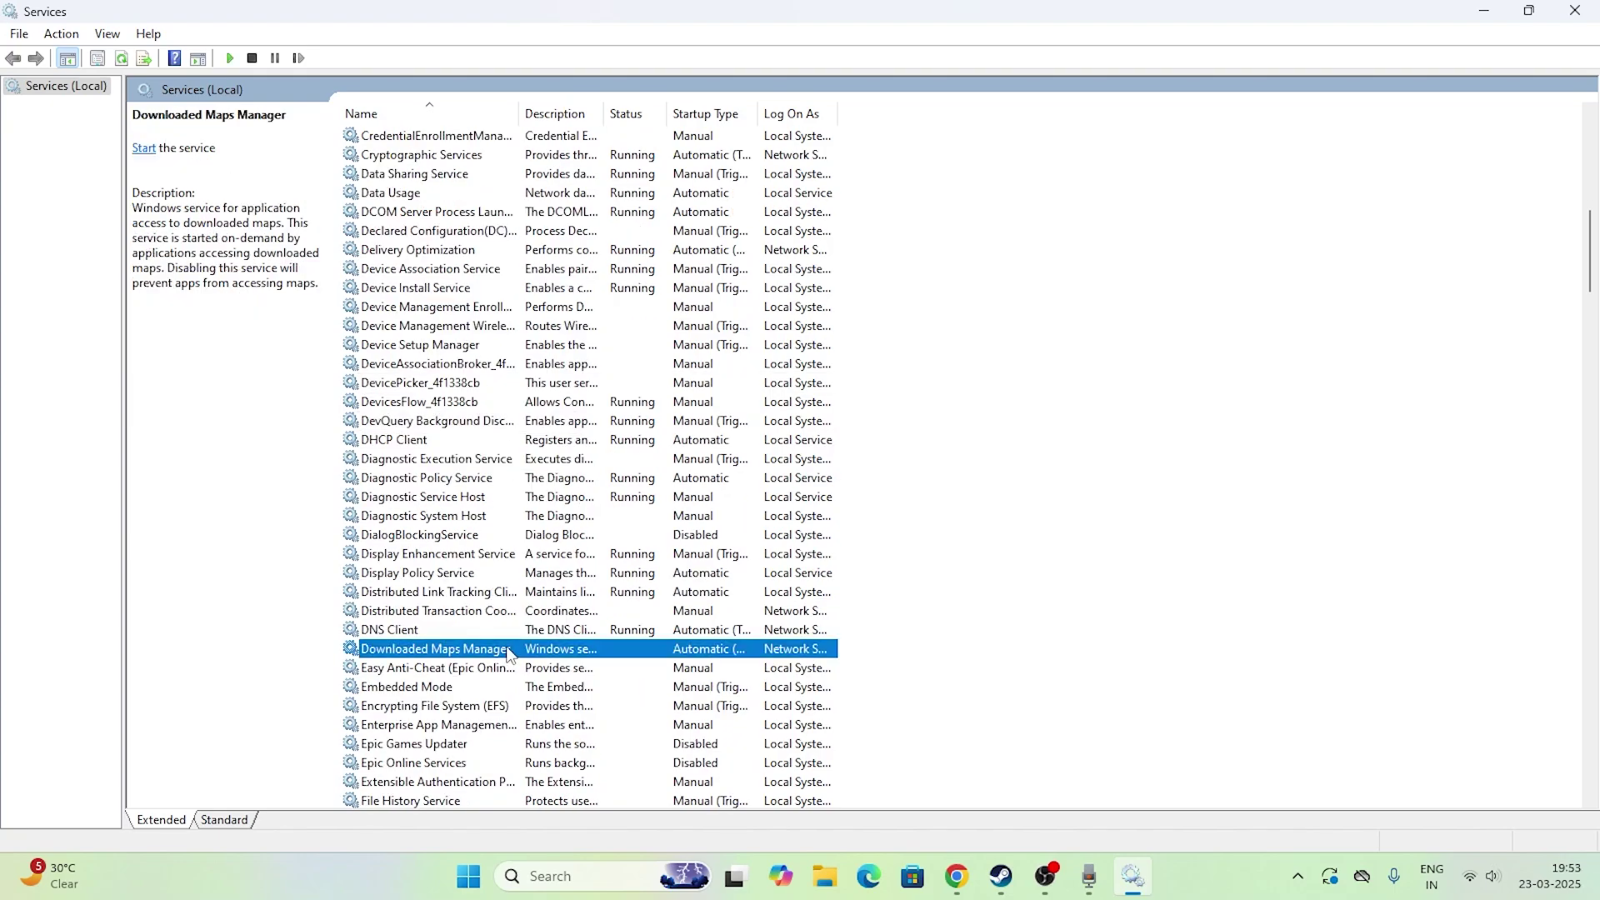
right_click(507, 649)
click(597, 606)
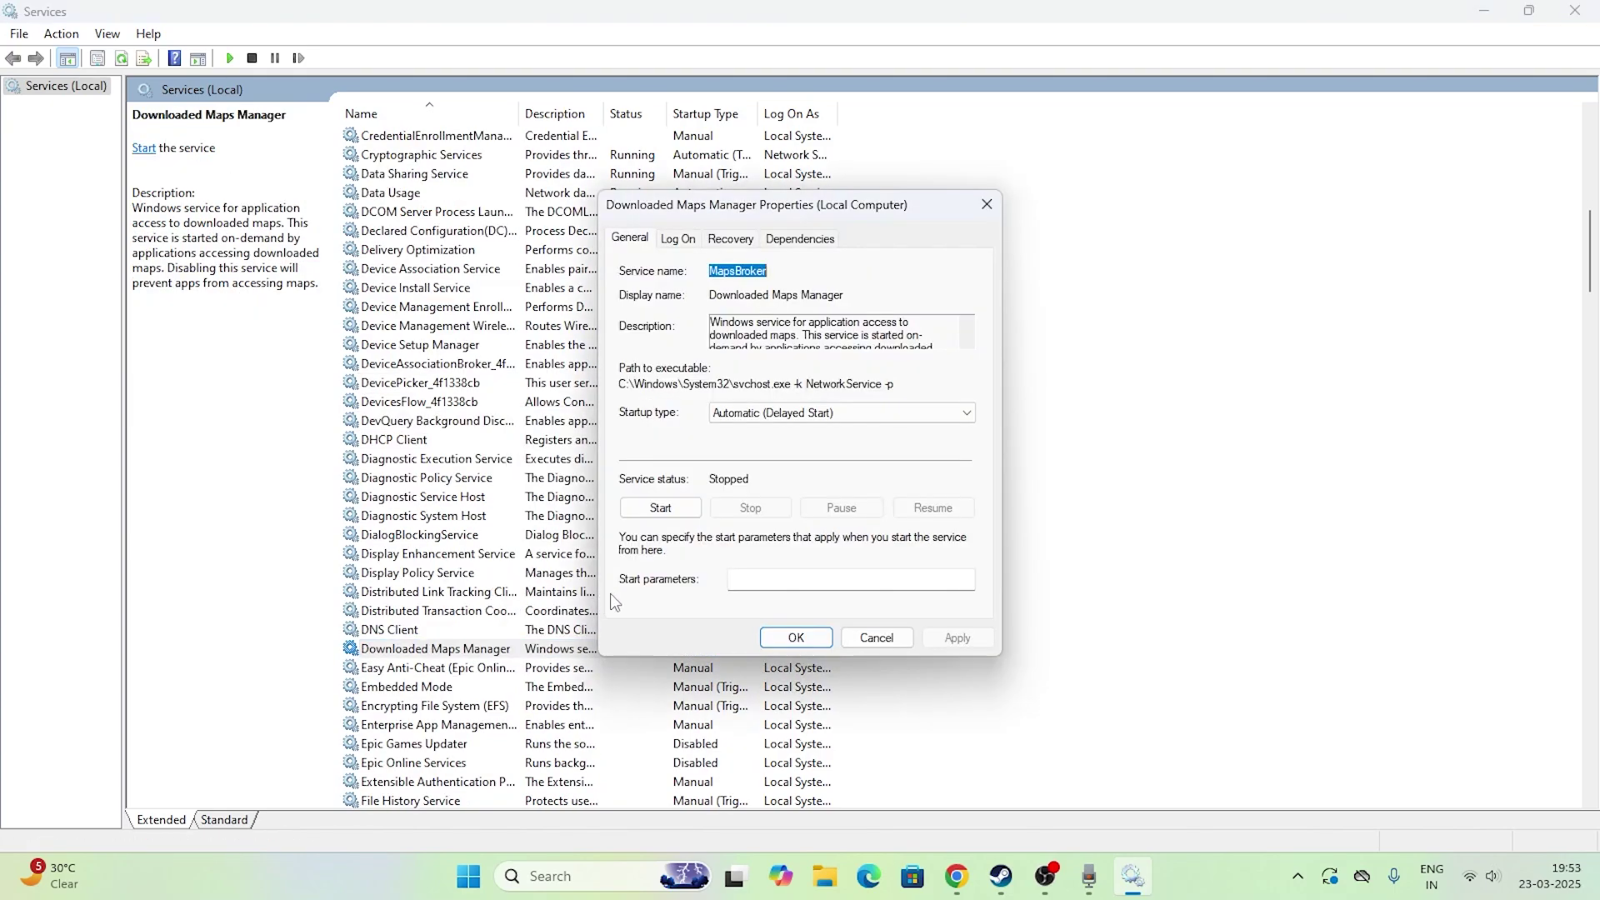
click(782, 414)
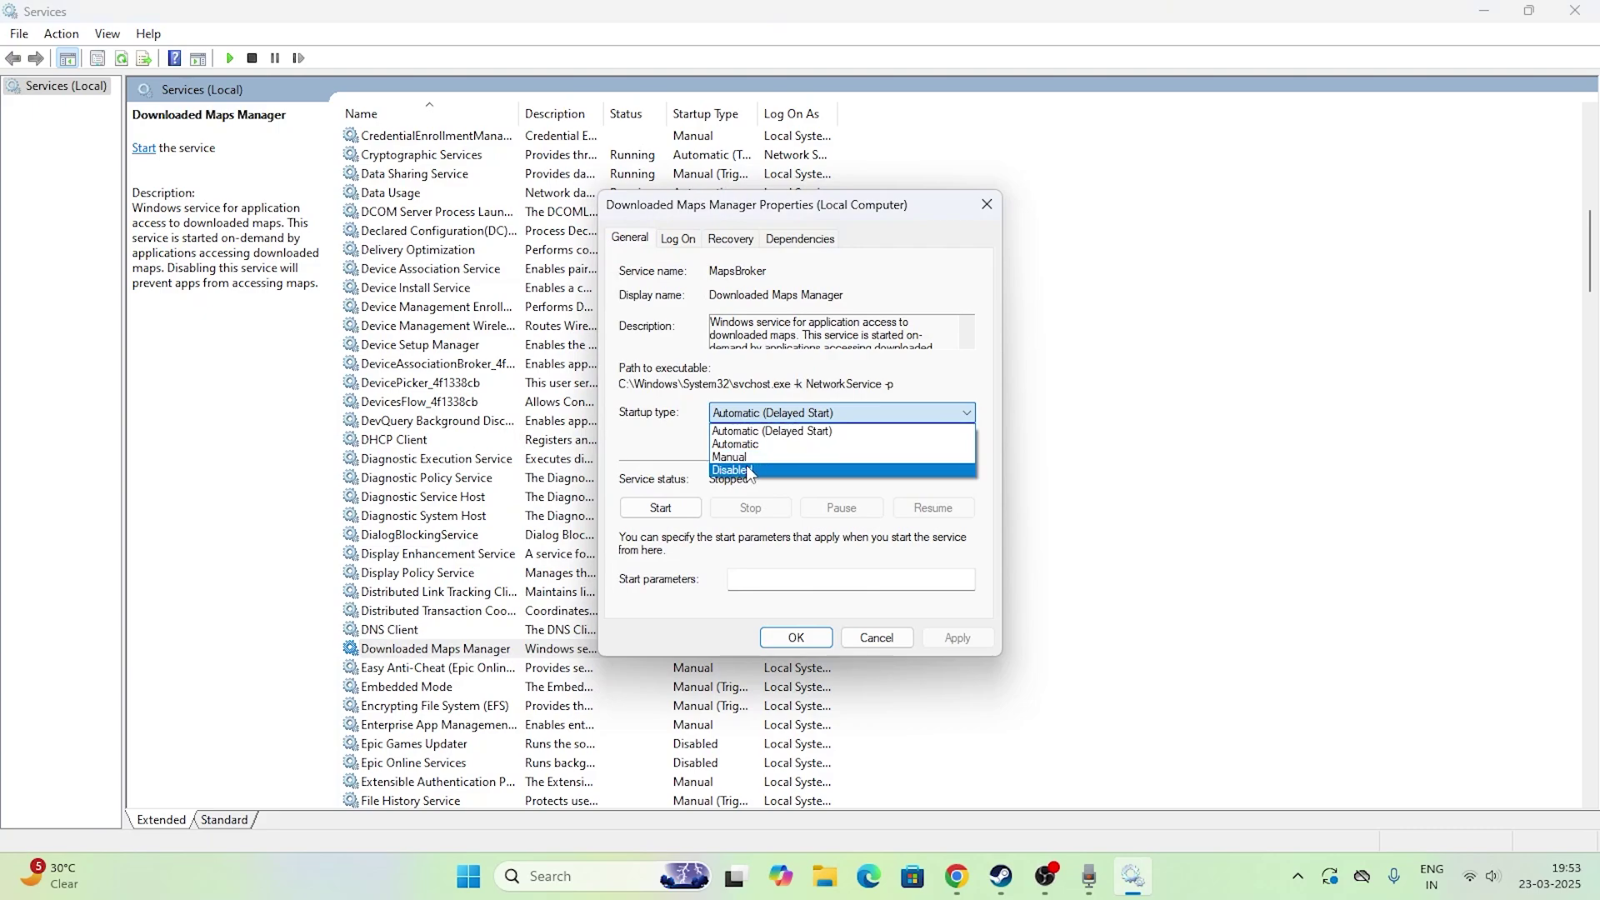
click(758, 472)
click(956, 638)
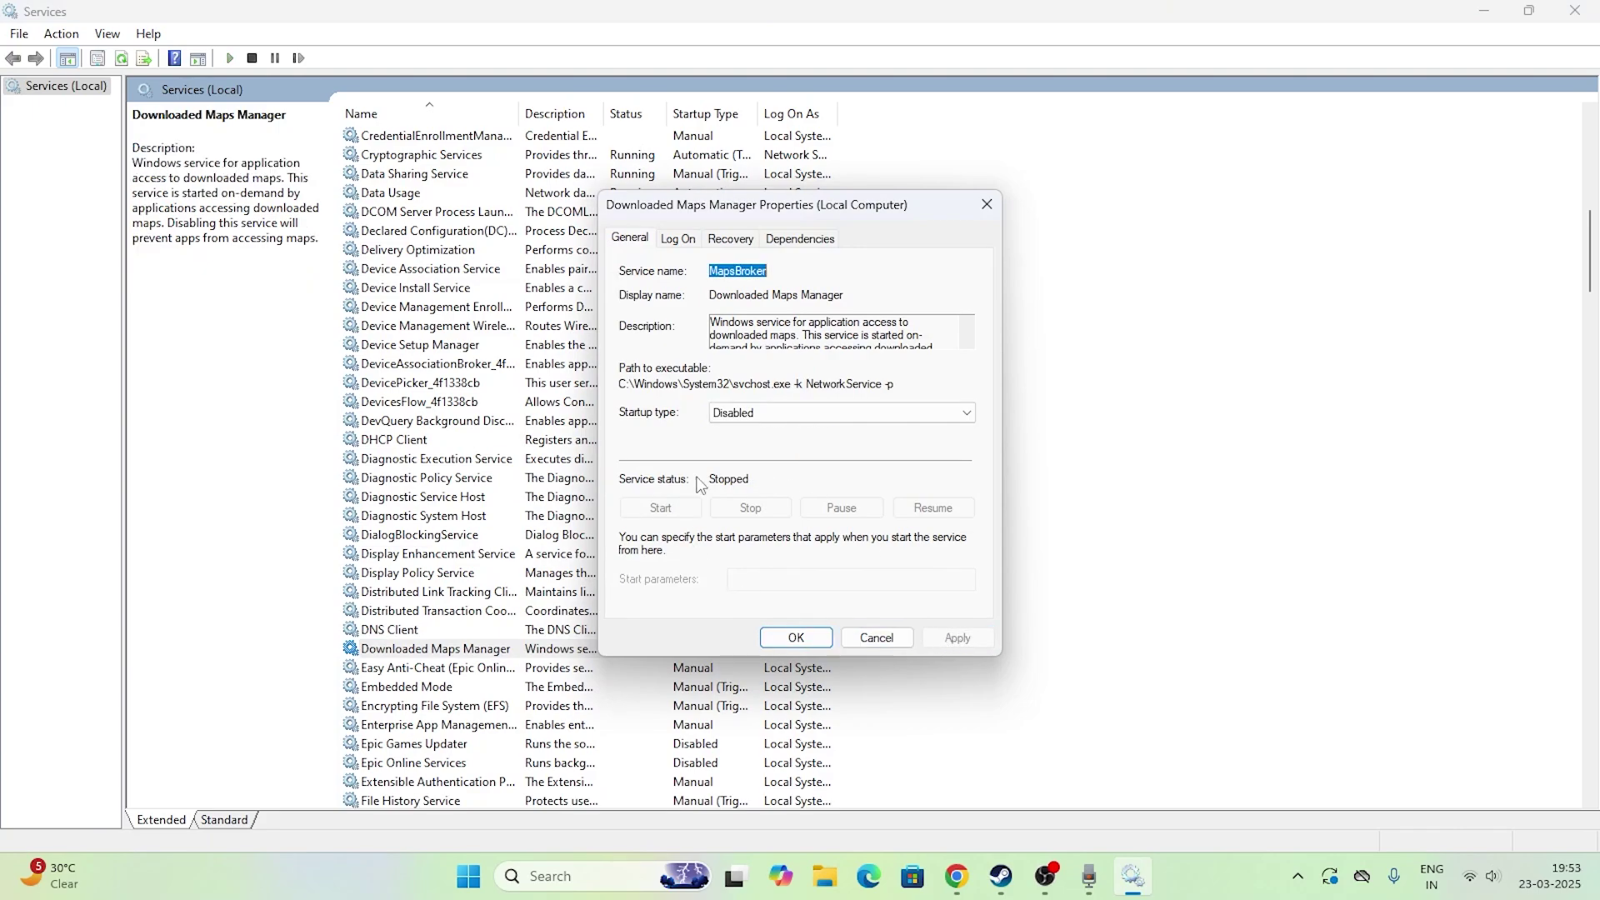
click(986, 207)
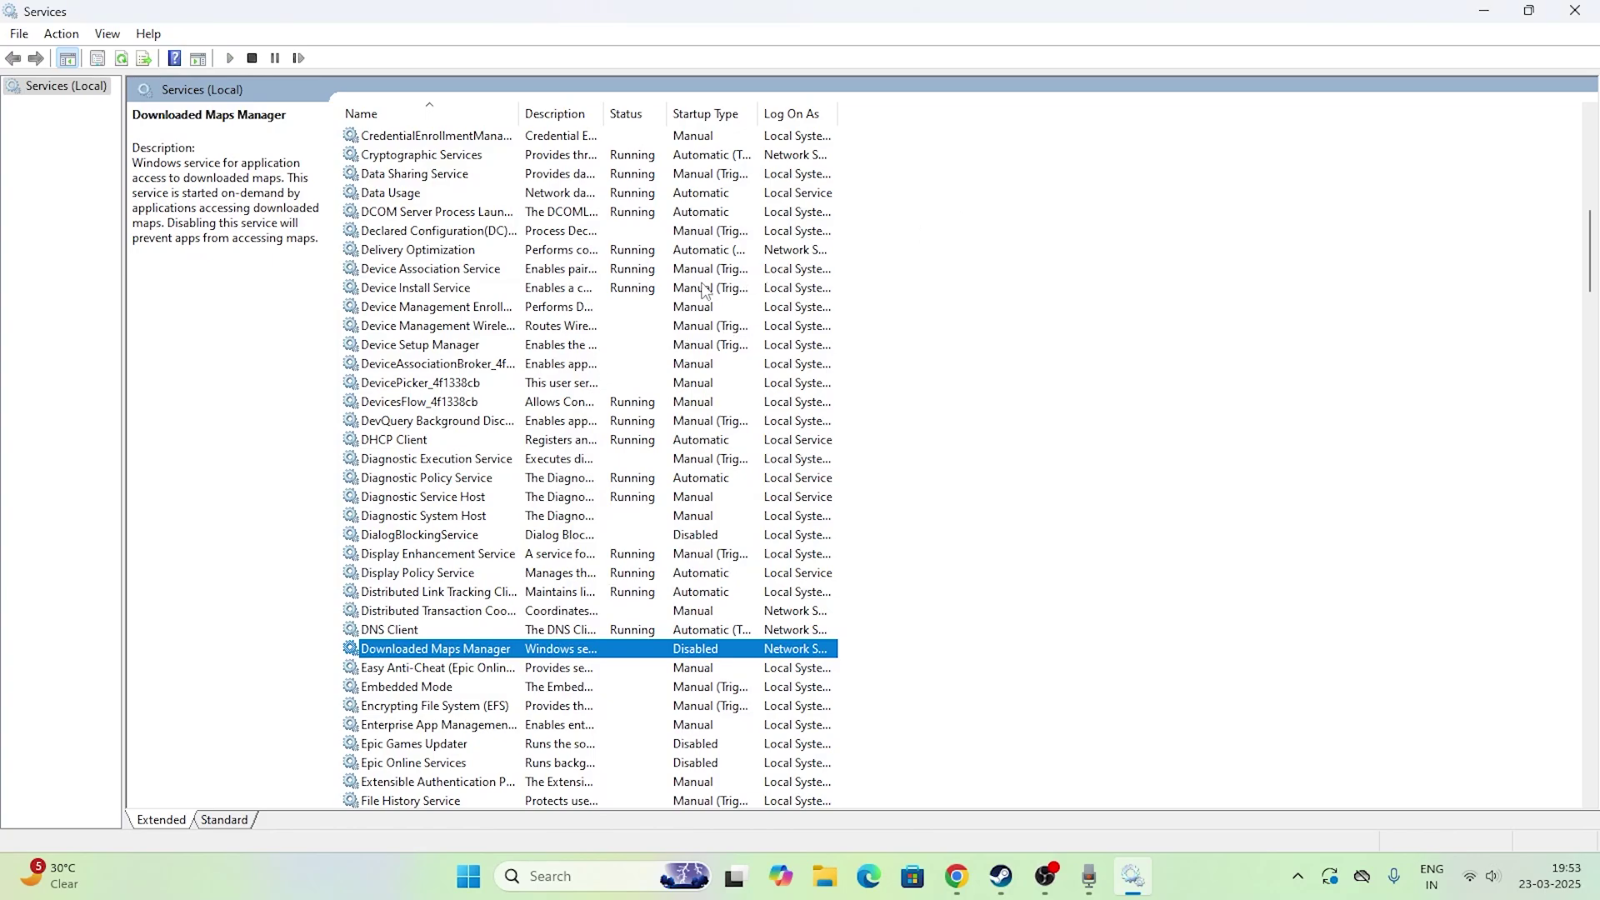
Scroll down to the Parental Controls service and open its Properties.
scroll(571, 396, down, 4)
scroll(571, 397, down, 18)
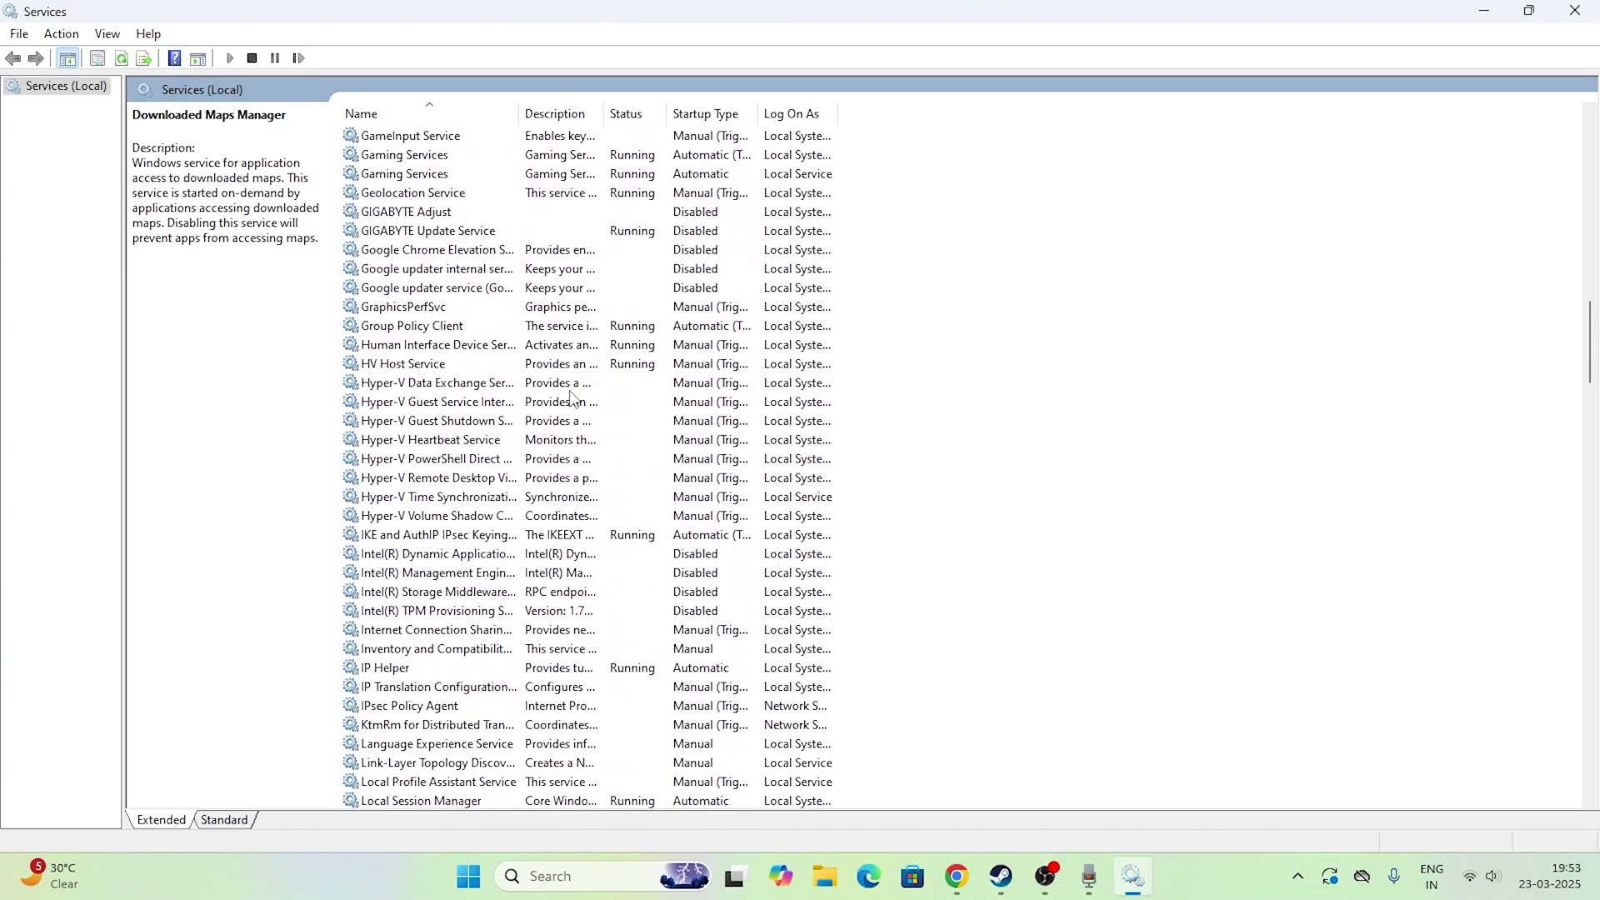
scroll(571, 396, down, 13)
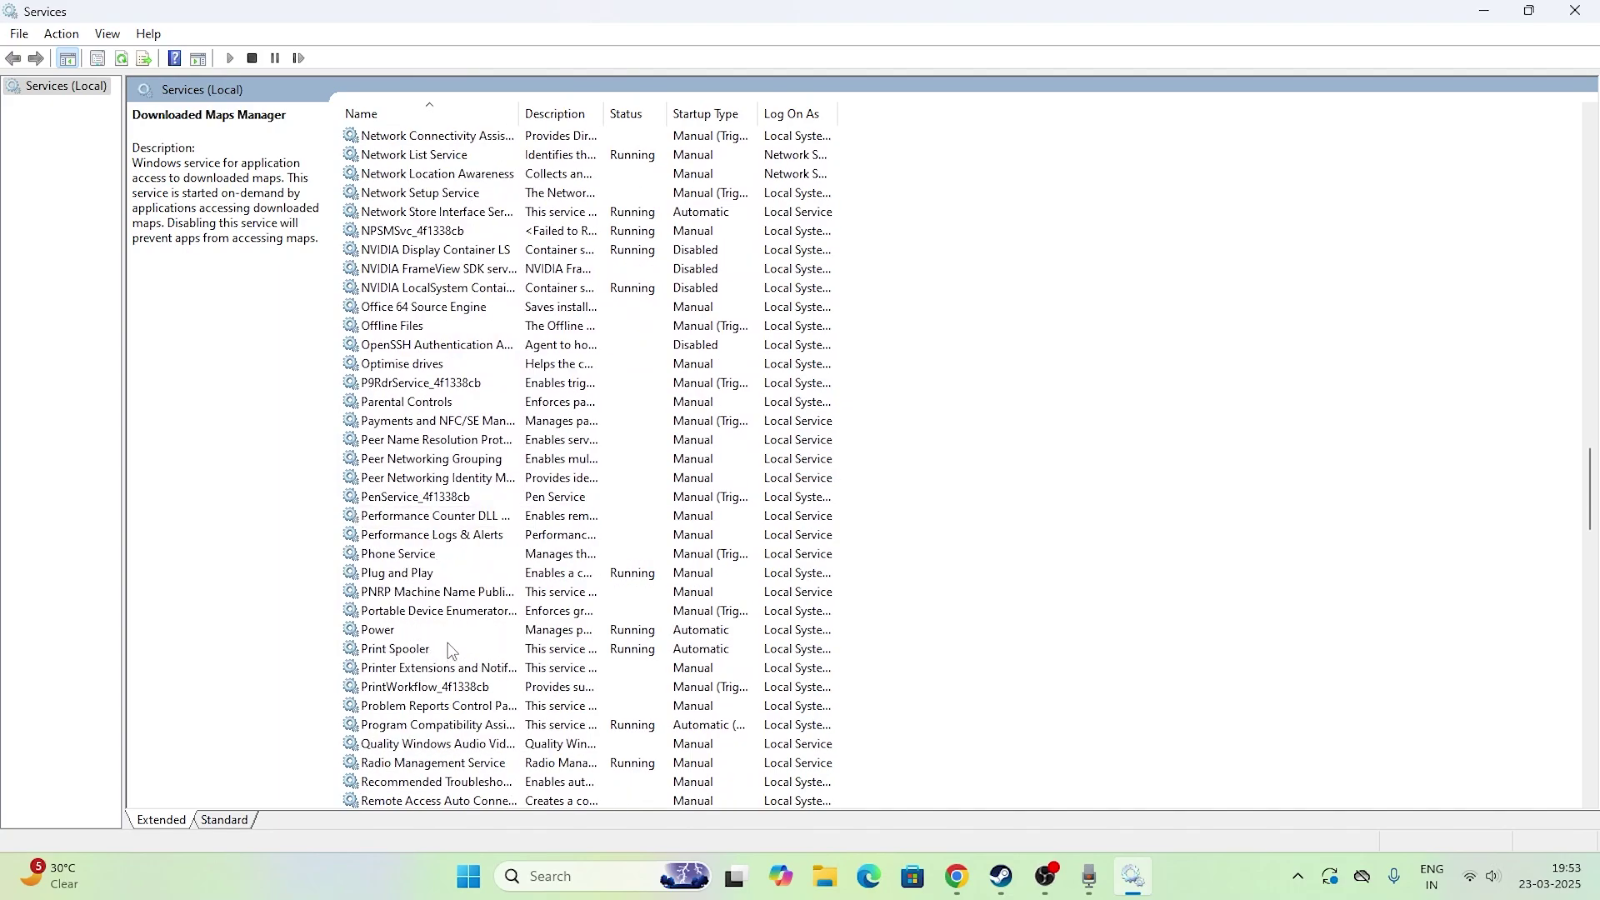
click(556, 402)
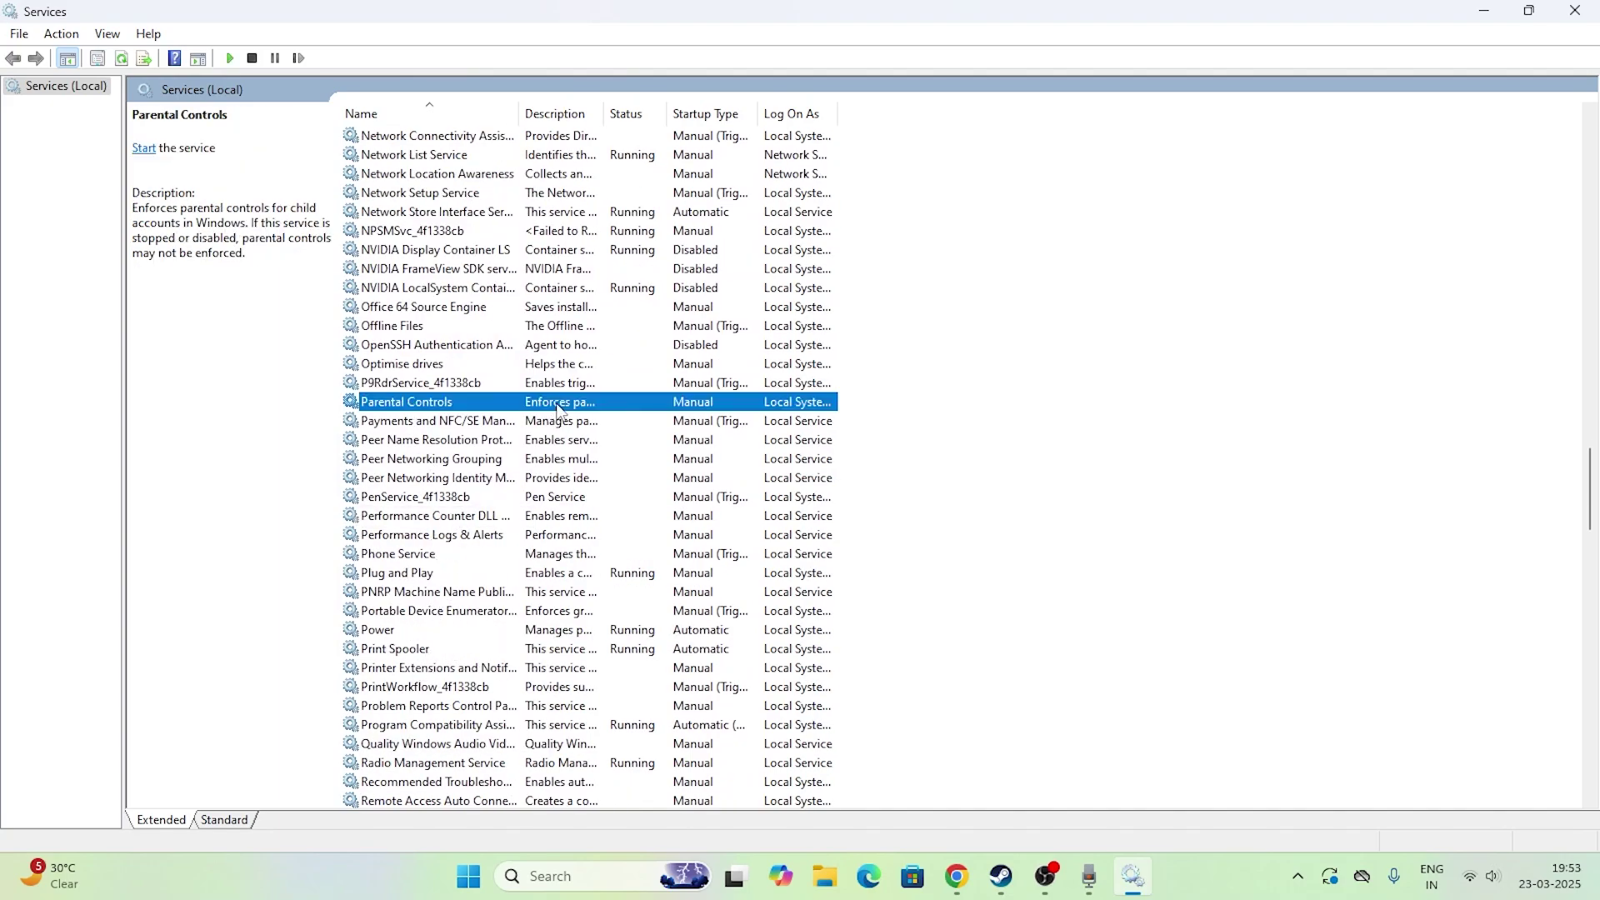
right_click(557, 403)
click(622, 598)
Set the Parental Controls startup type to Disabled, then apply and confirm.
click(760, 413)
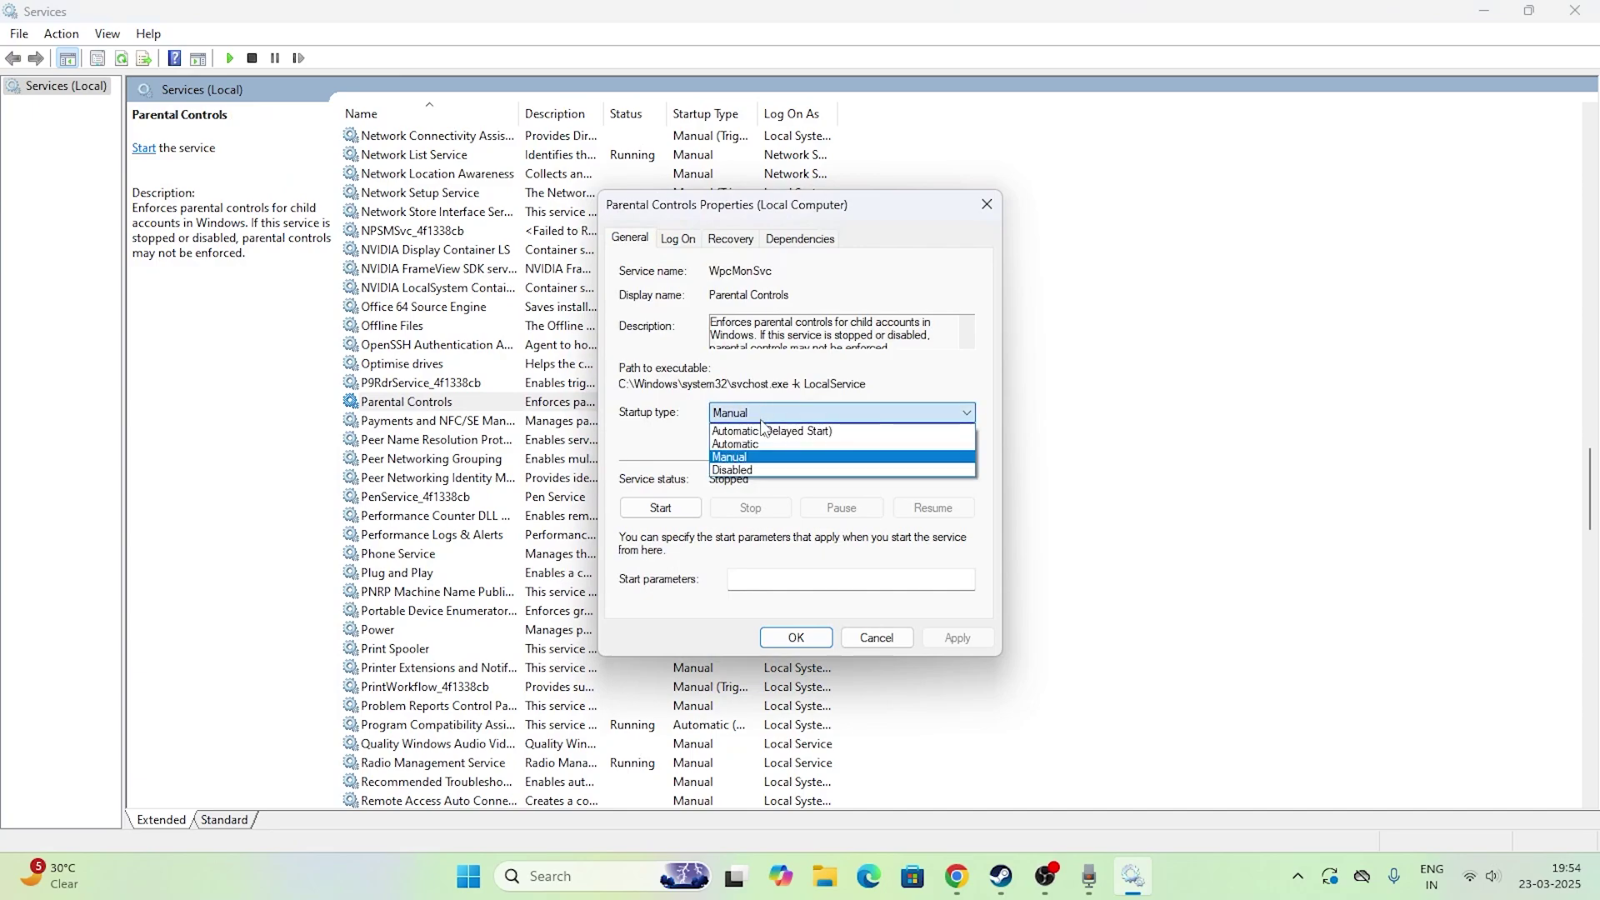
click(755, 473)
click(763, 414)
click(755, 470)
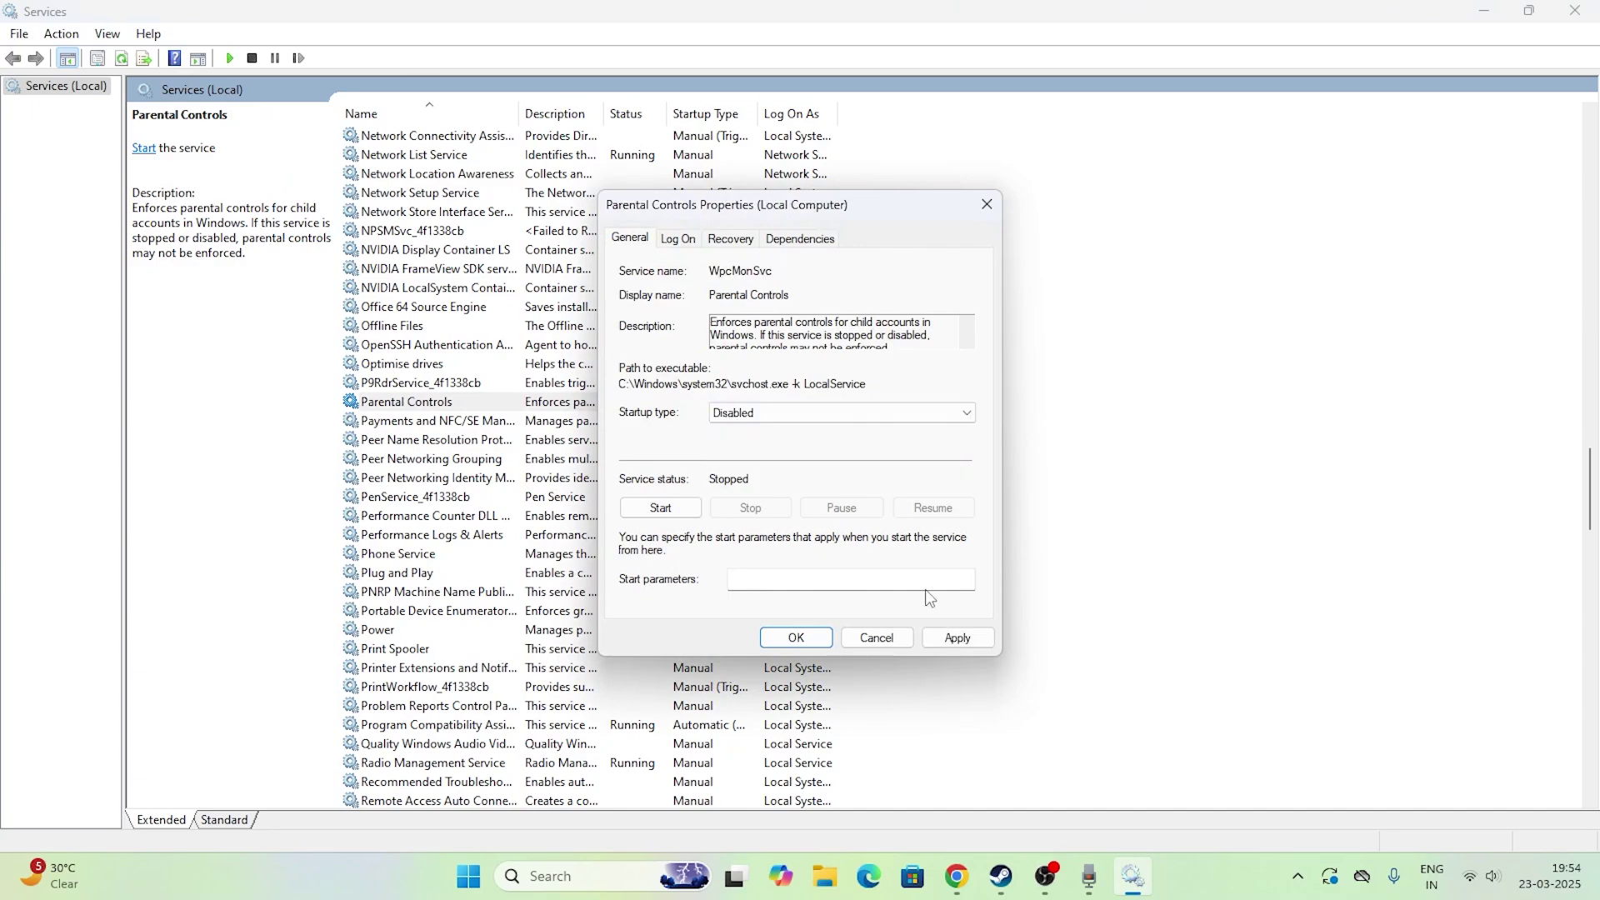
click(954, 637)
click(796, 639)
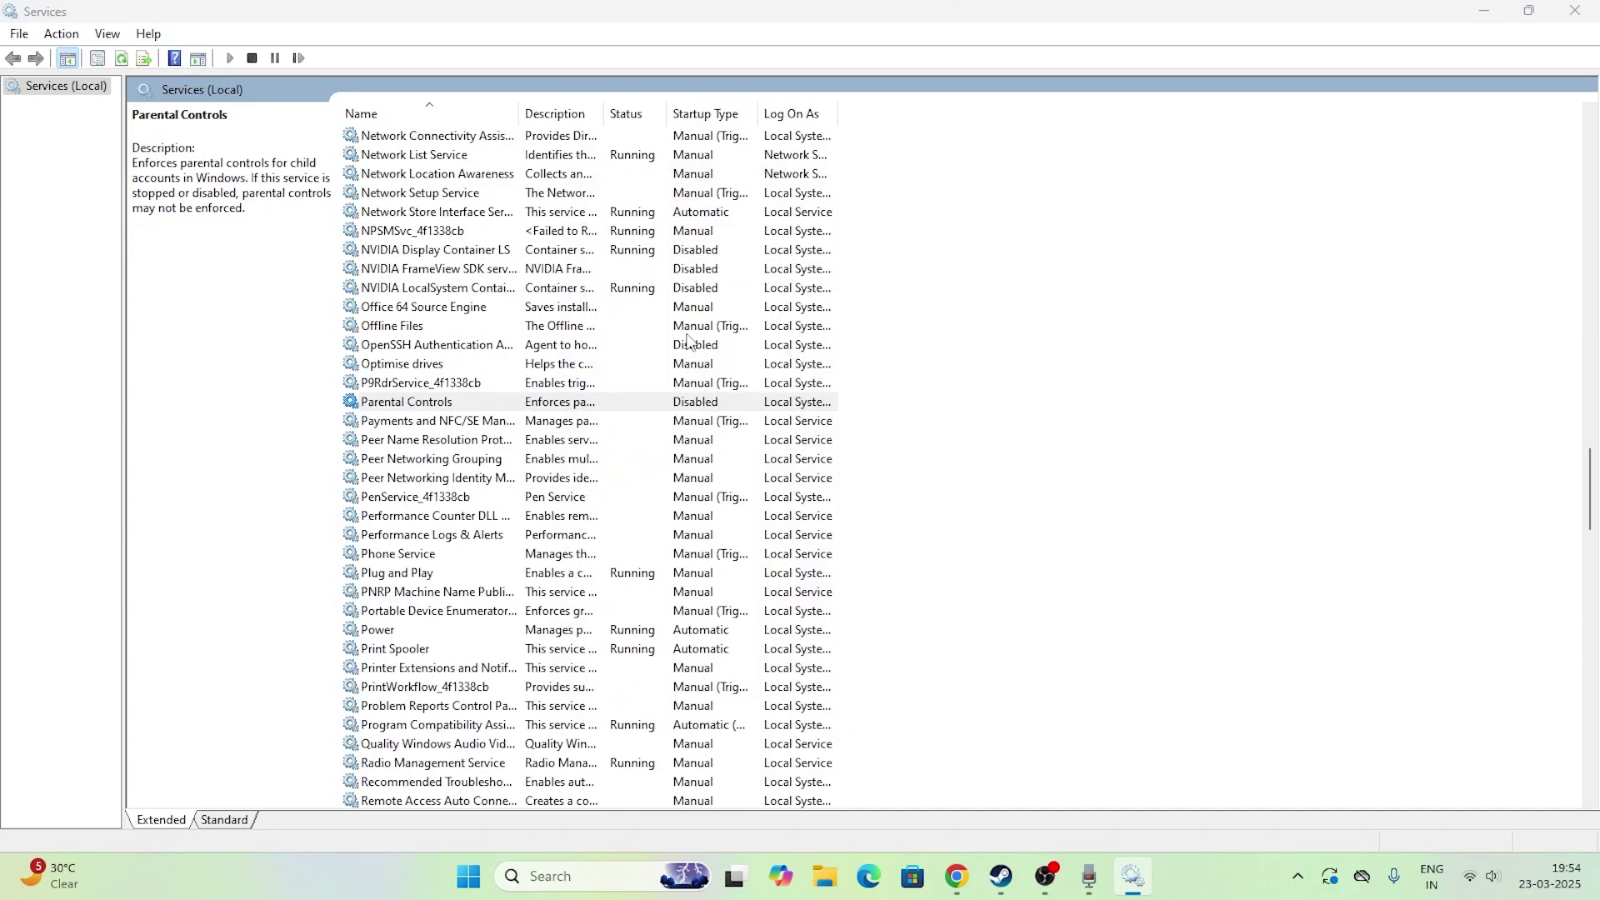
click(628, 404)
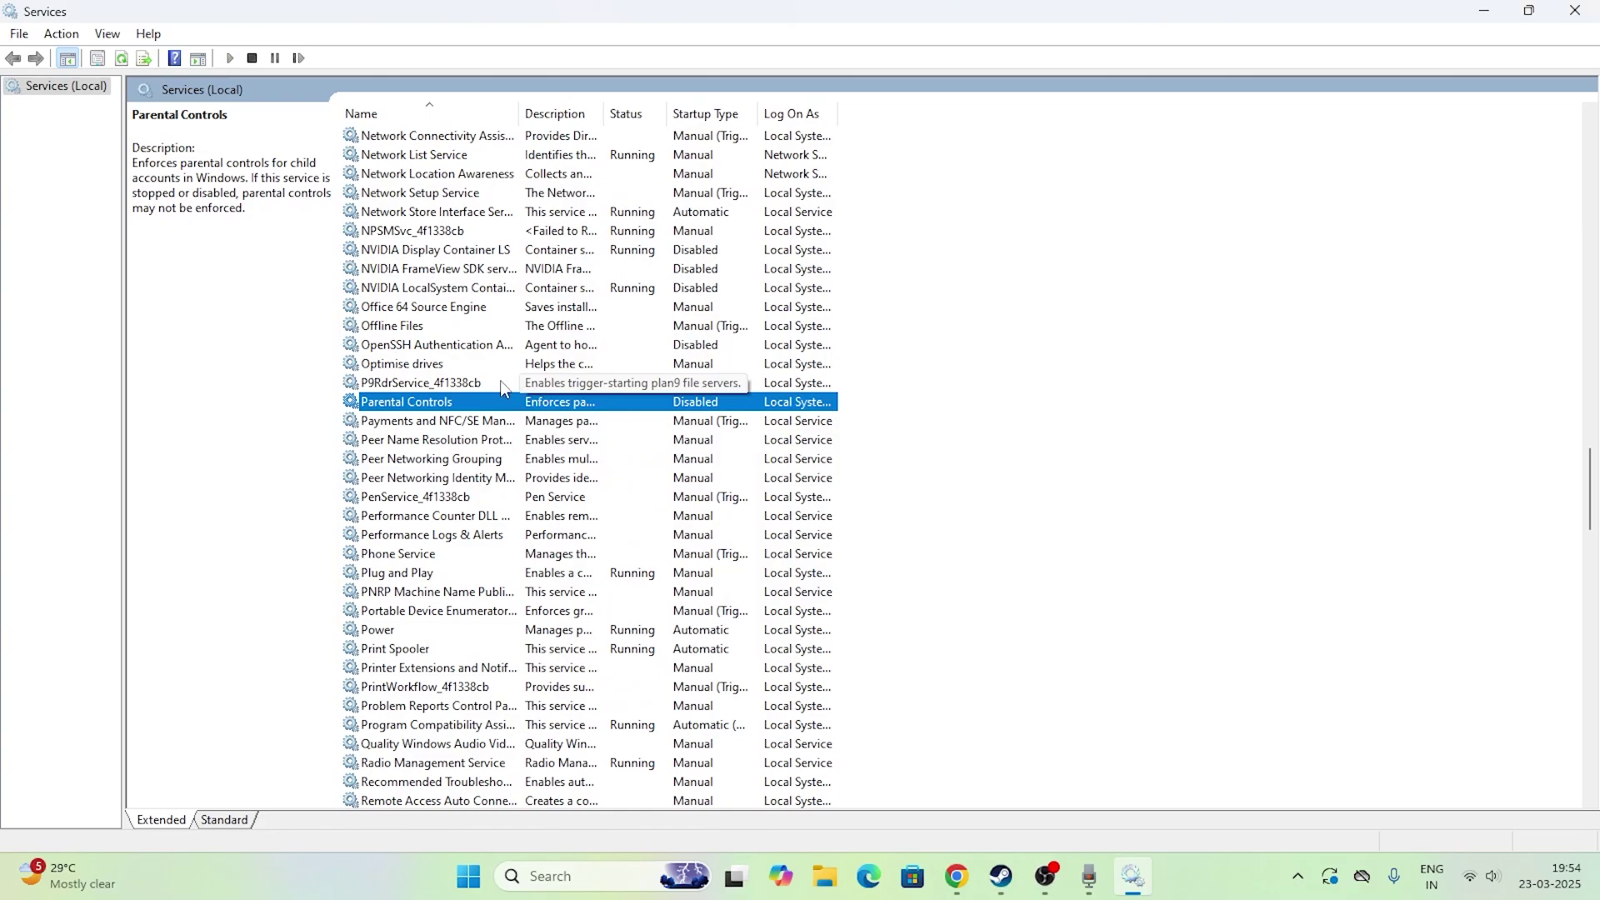
scroll(539, 387, down, 9)
scroll(502, 389, up, 8)
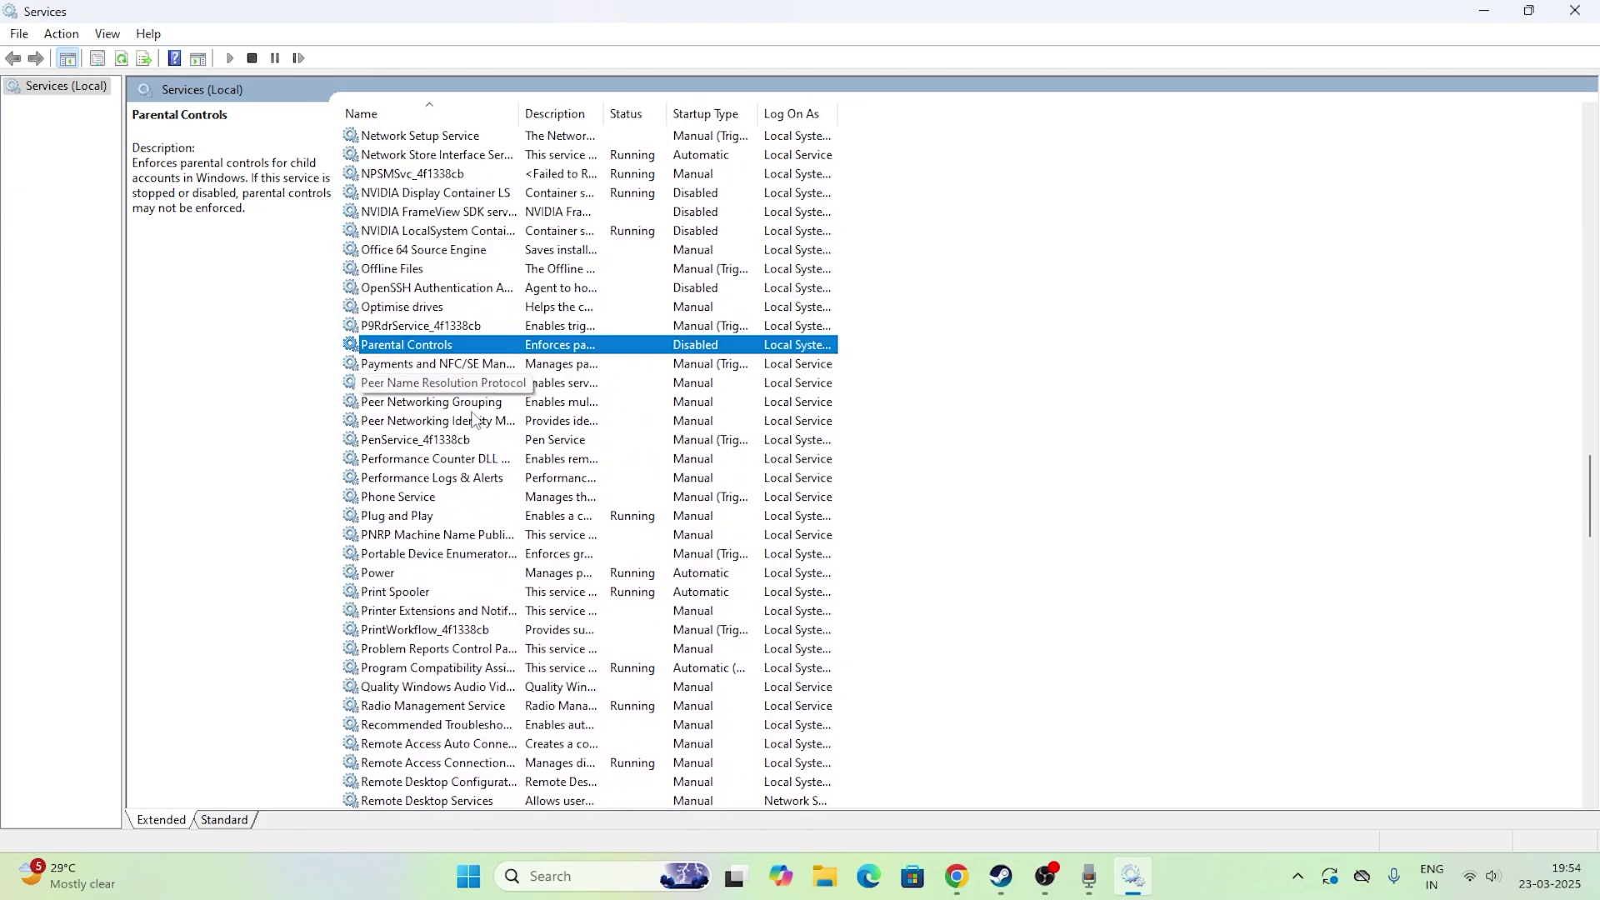
Set Phone Service's startup type to Disabled in its Properties and apply it.
click(412, 500)
right_click(590, 499)
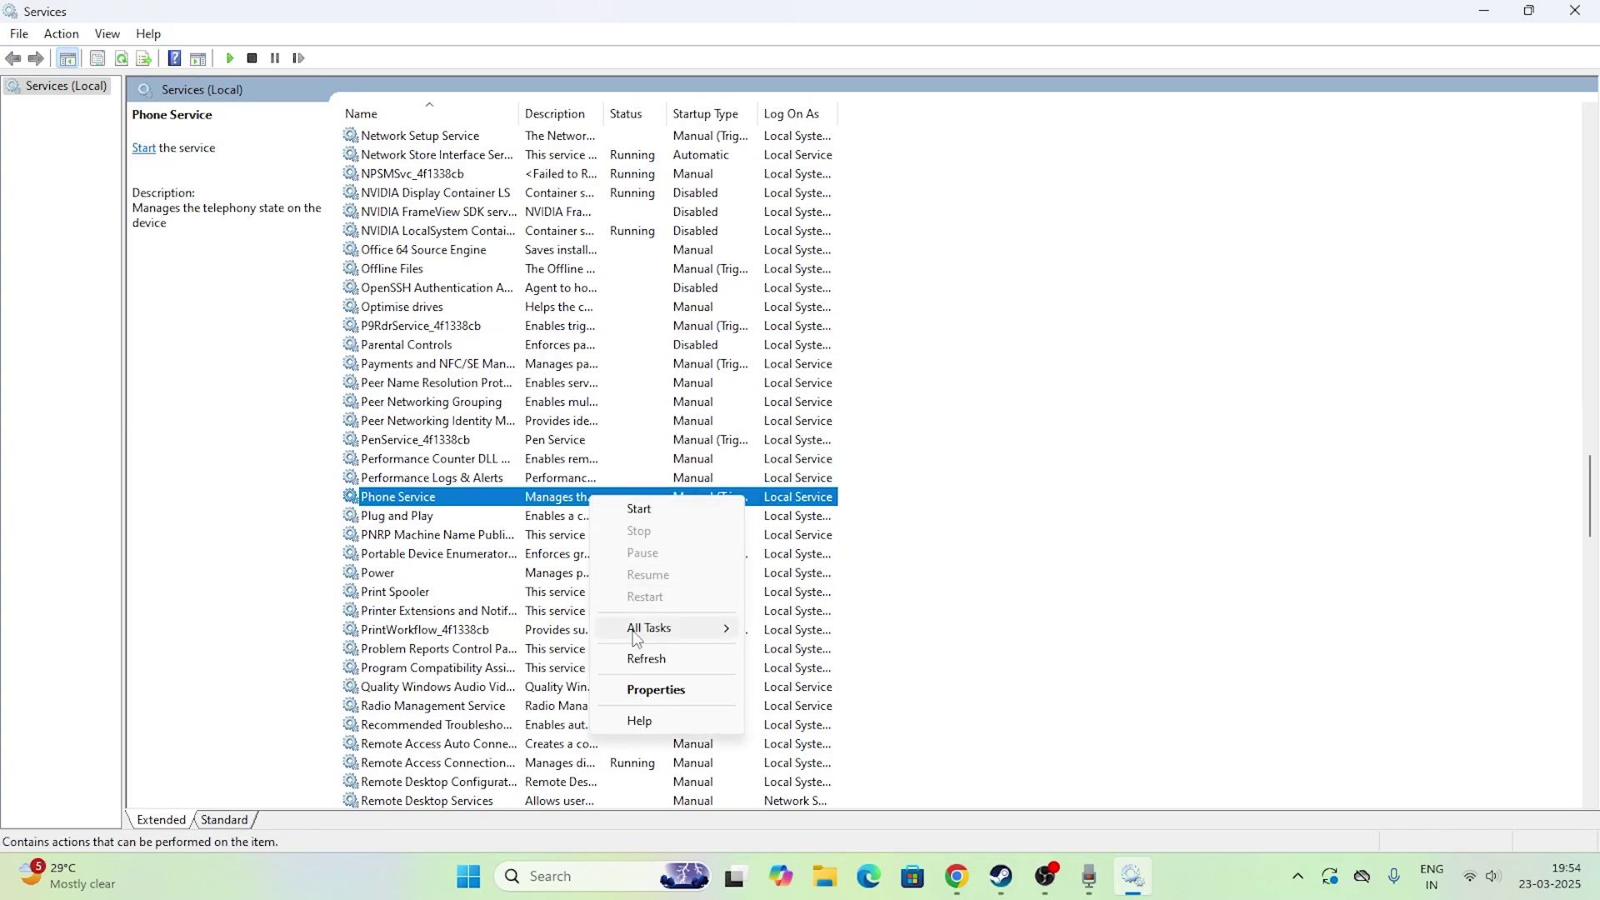
click(655, 689)
click(754, 412)
click(770, 476)
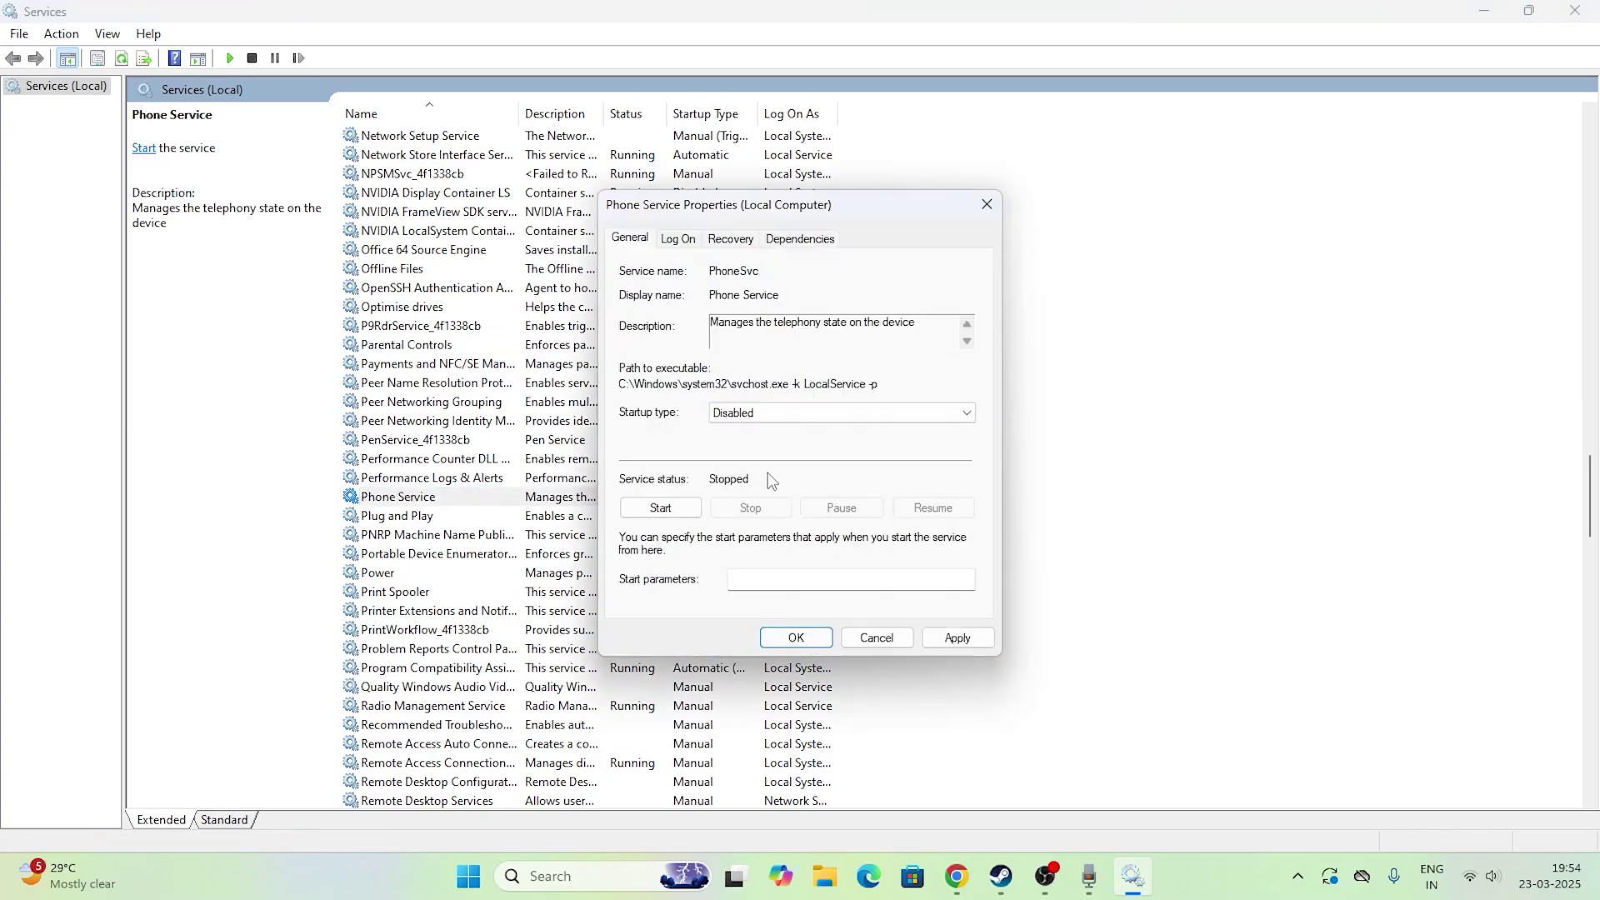
click(956, 637)
click(798, 638)
Set WalletService's startup type to Disabled, then close the Services window.
scroll(567, 546, down, 15)
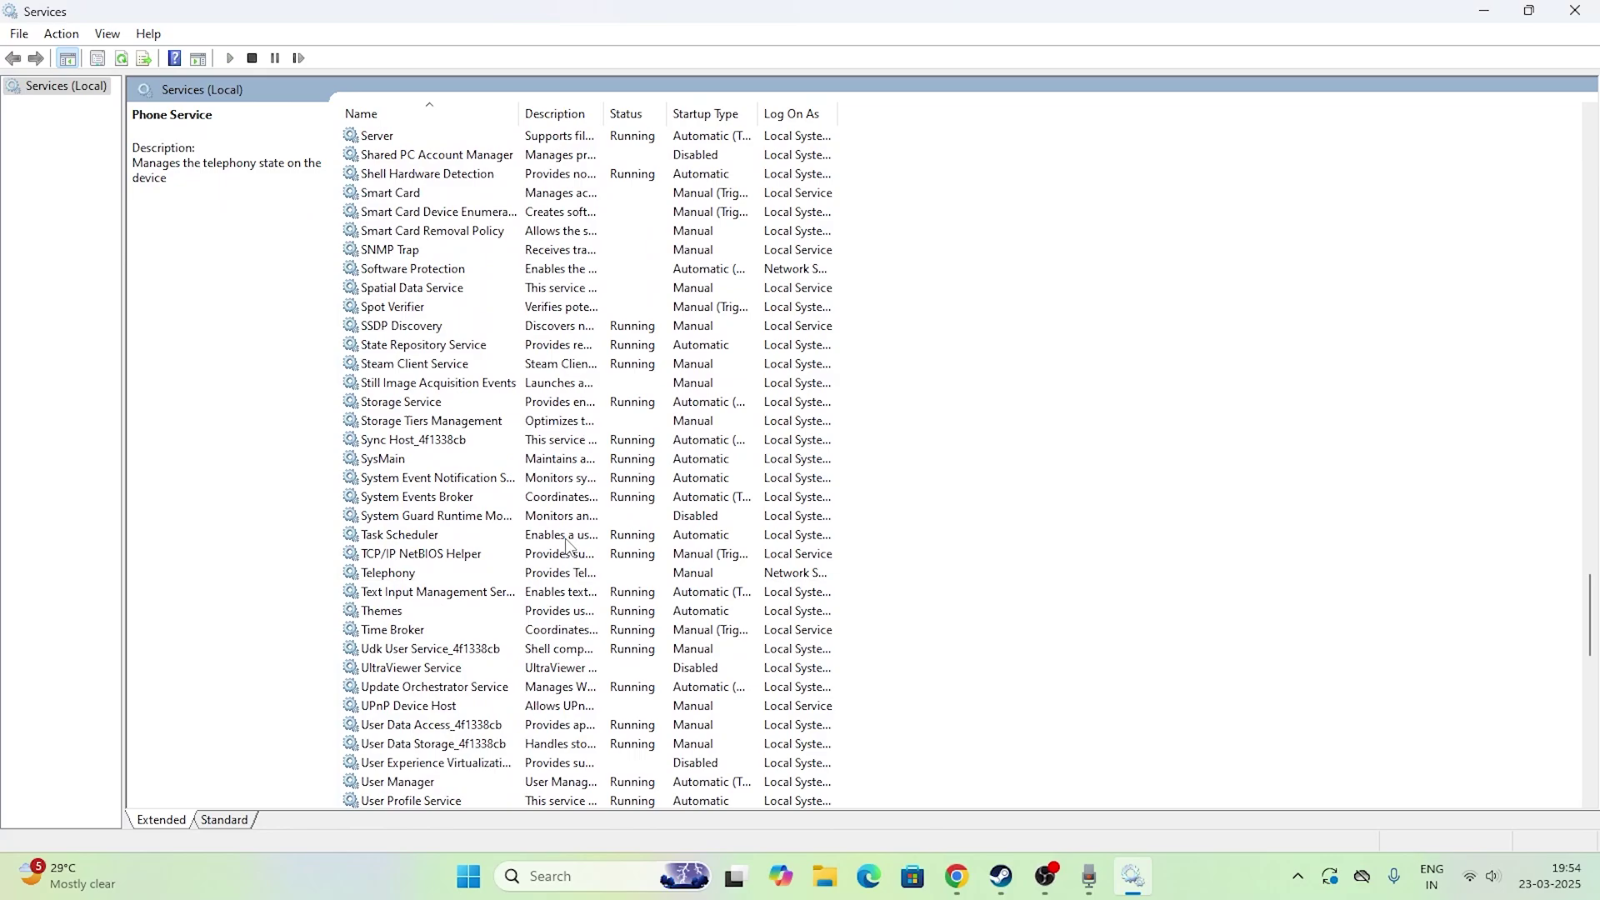
scroll(567, 546, down, 20)
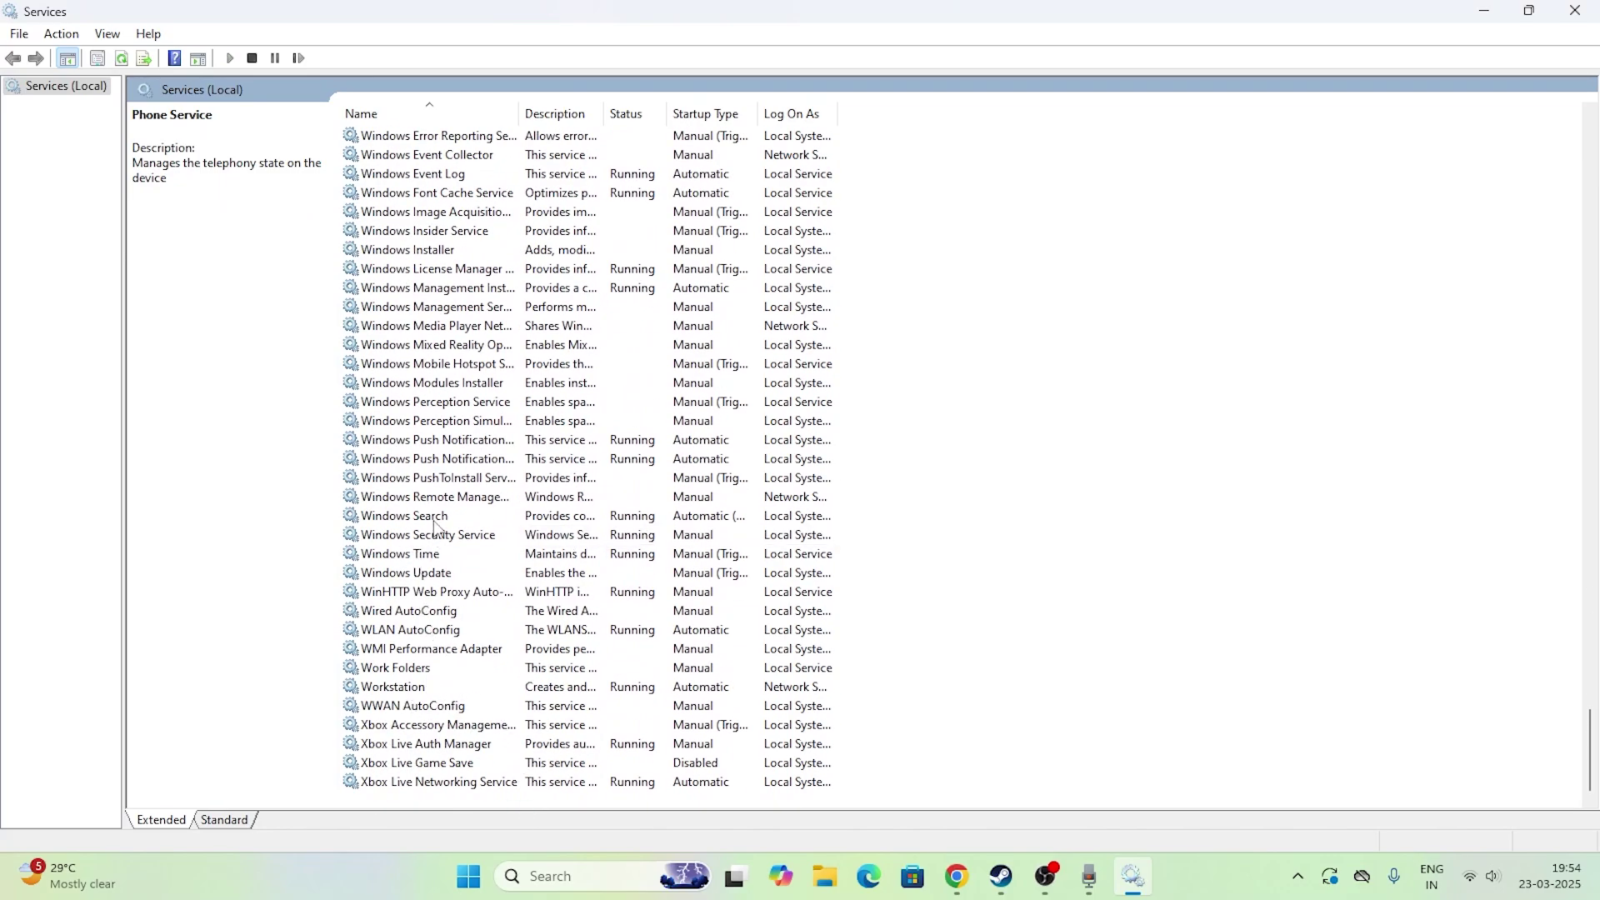
scroll(492, 478, up, 6)
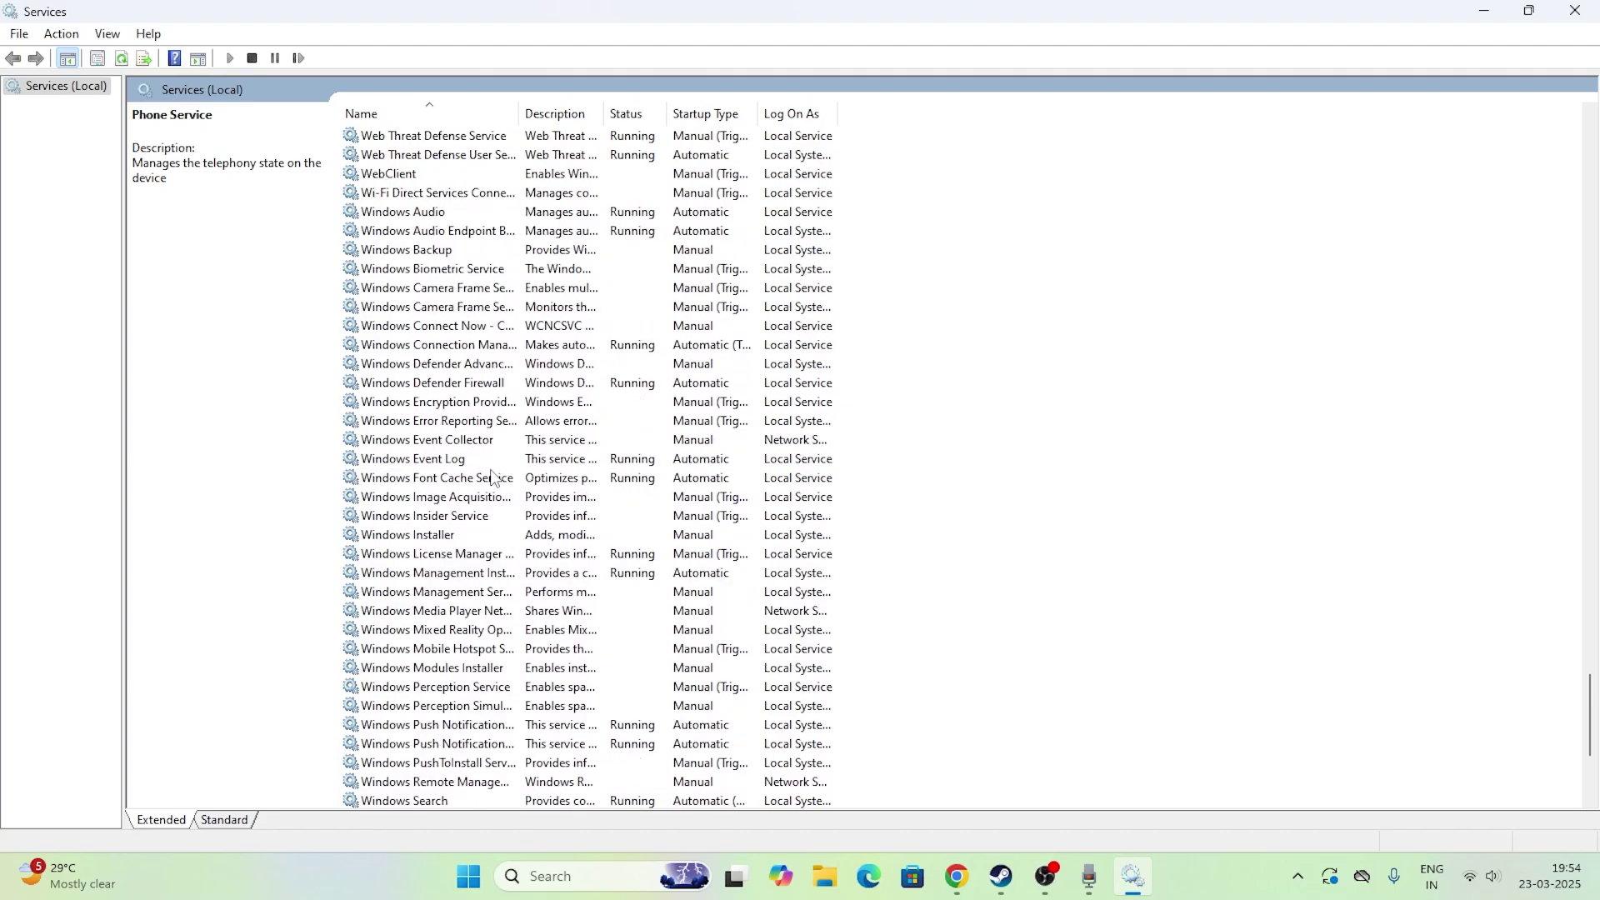
scroll(491, 477, up, 3)
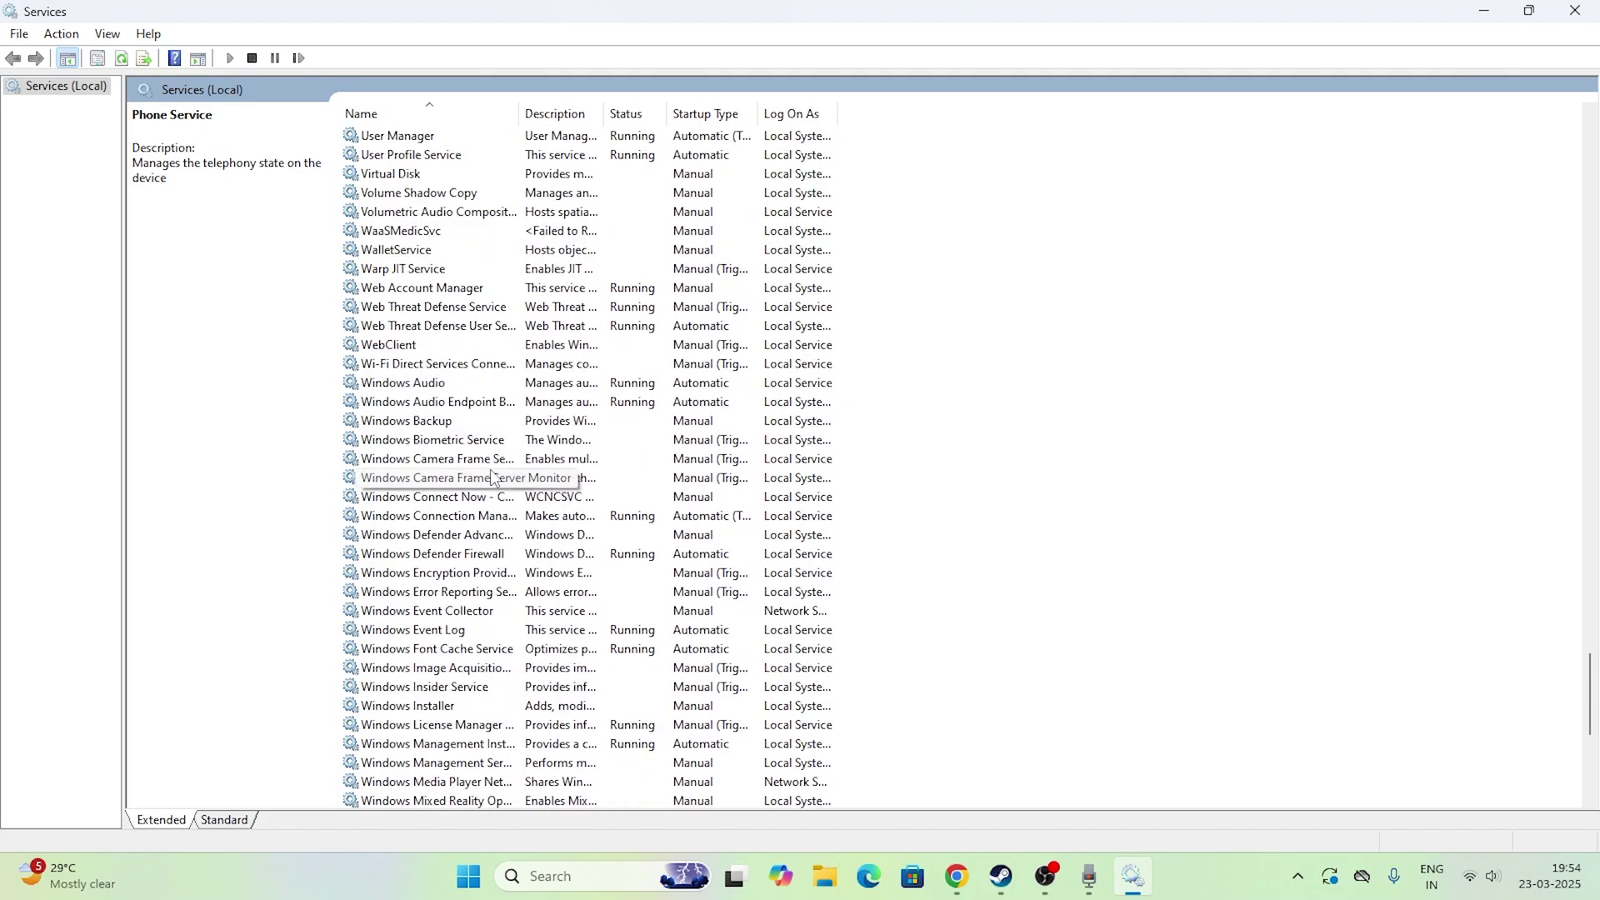
click(509, 310)
right_click(637, 310)
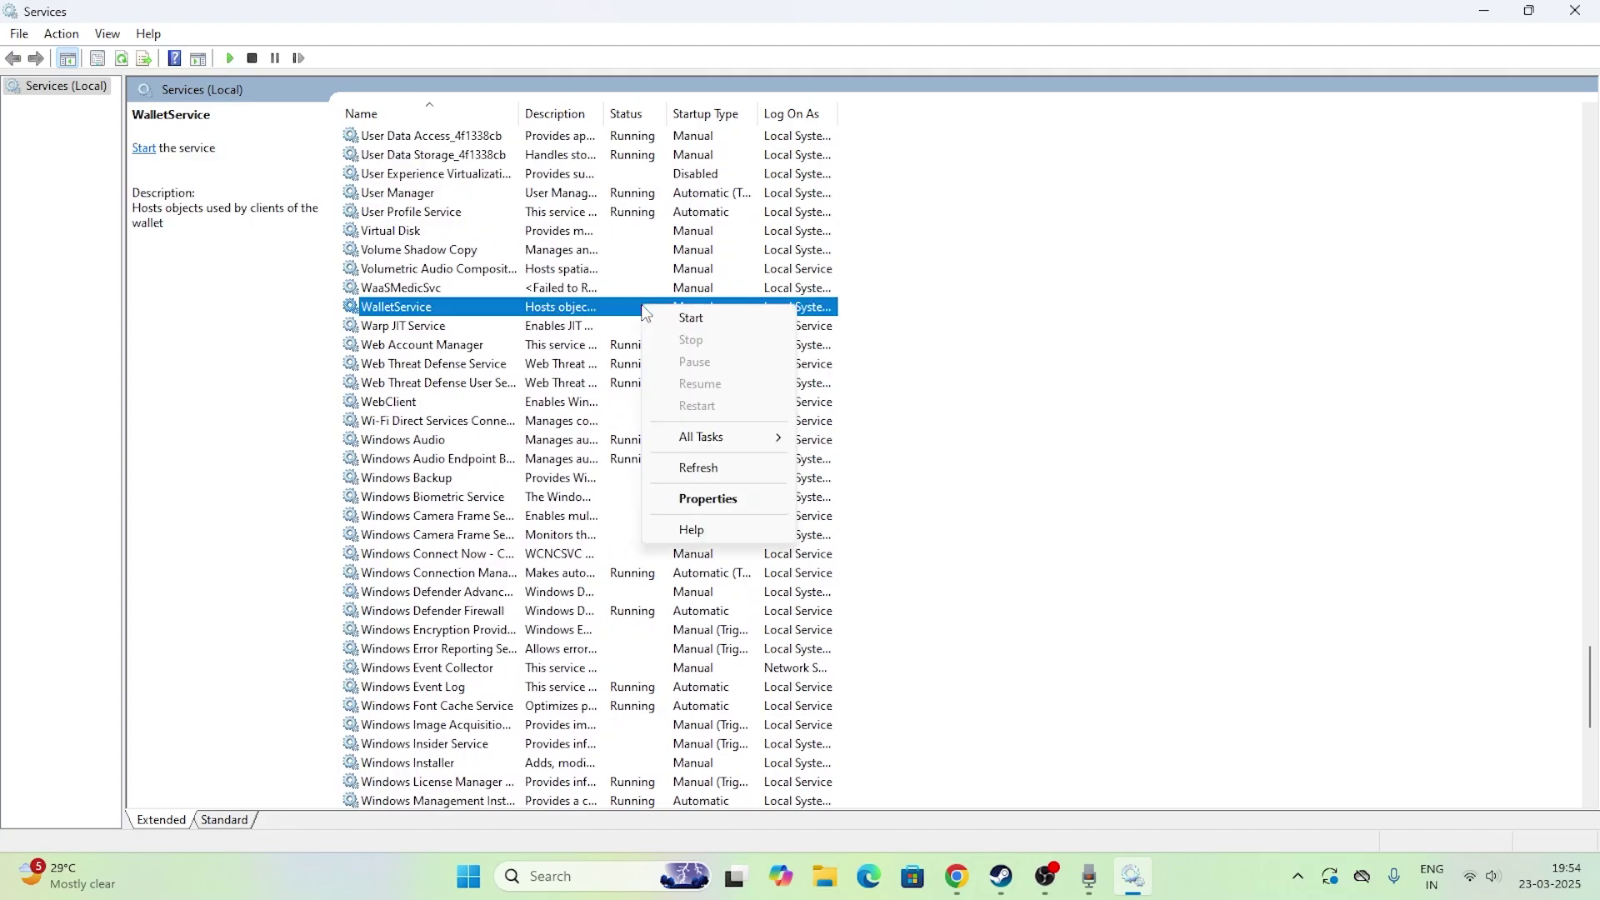
click(697, 496)
click(842, 412)
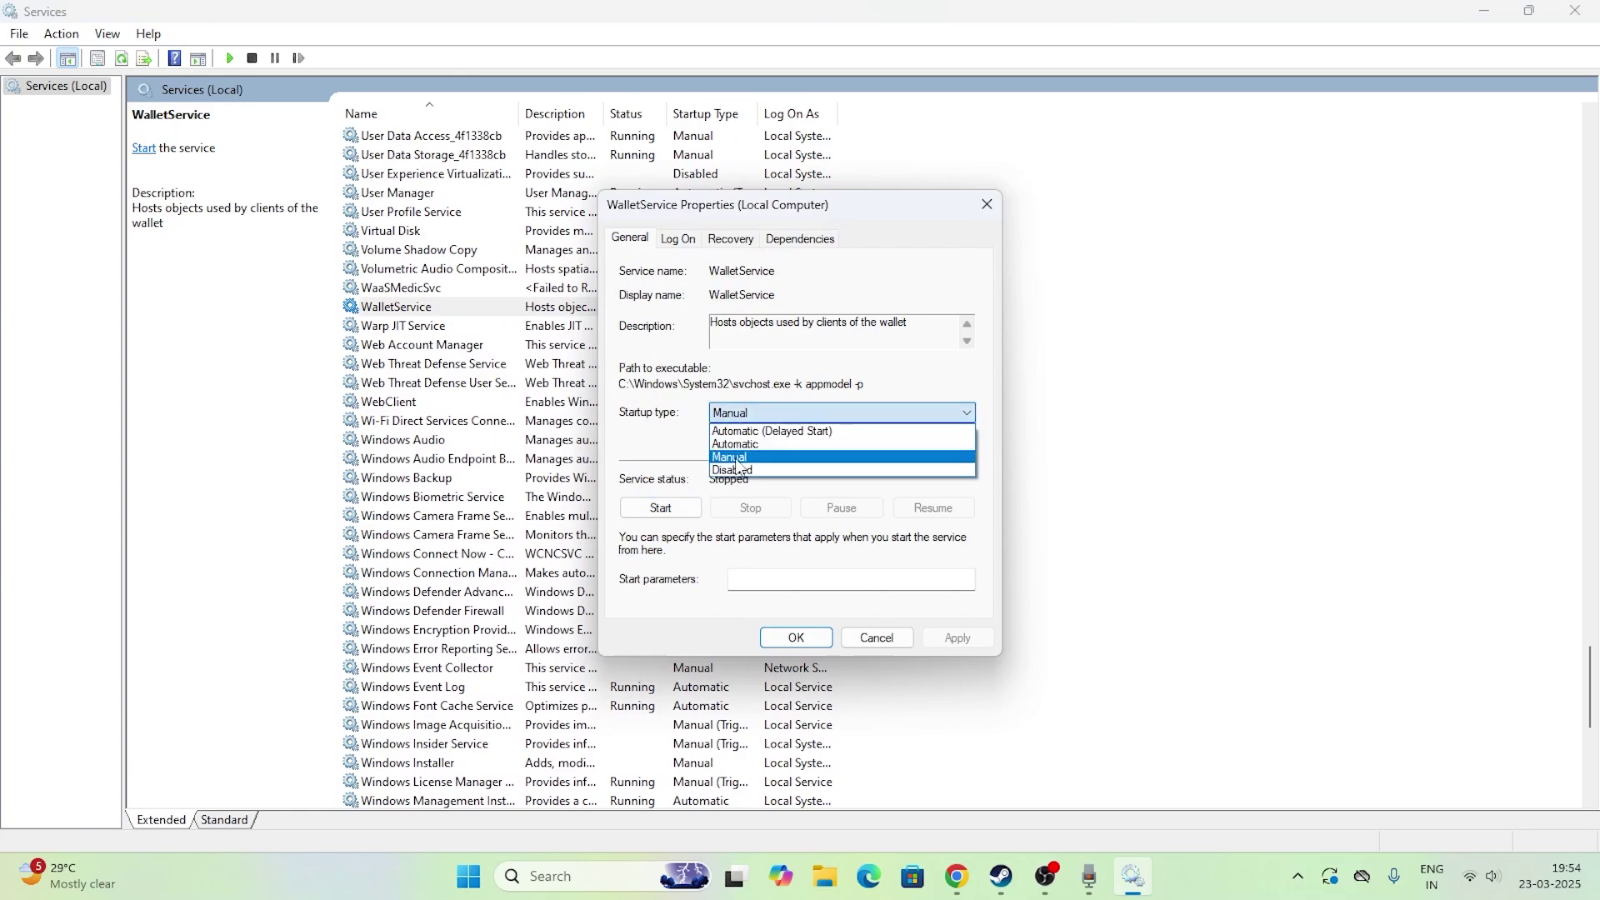
click(741, 472)
click(957, 638)
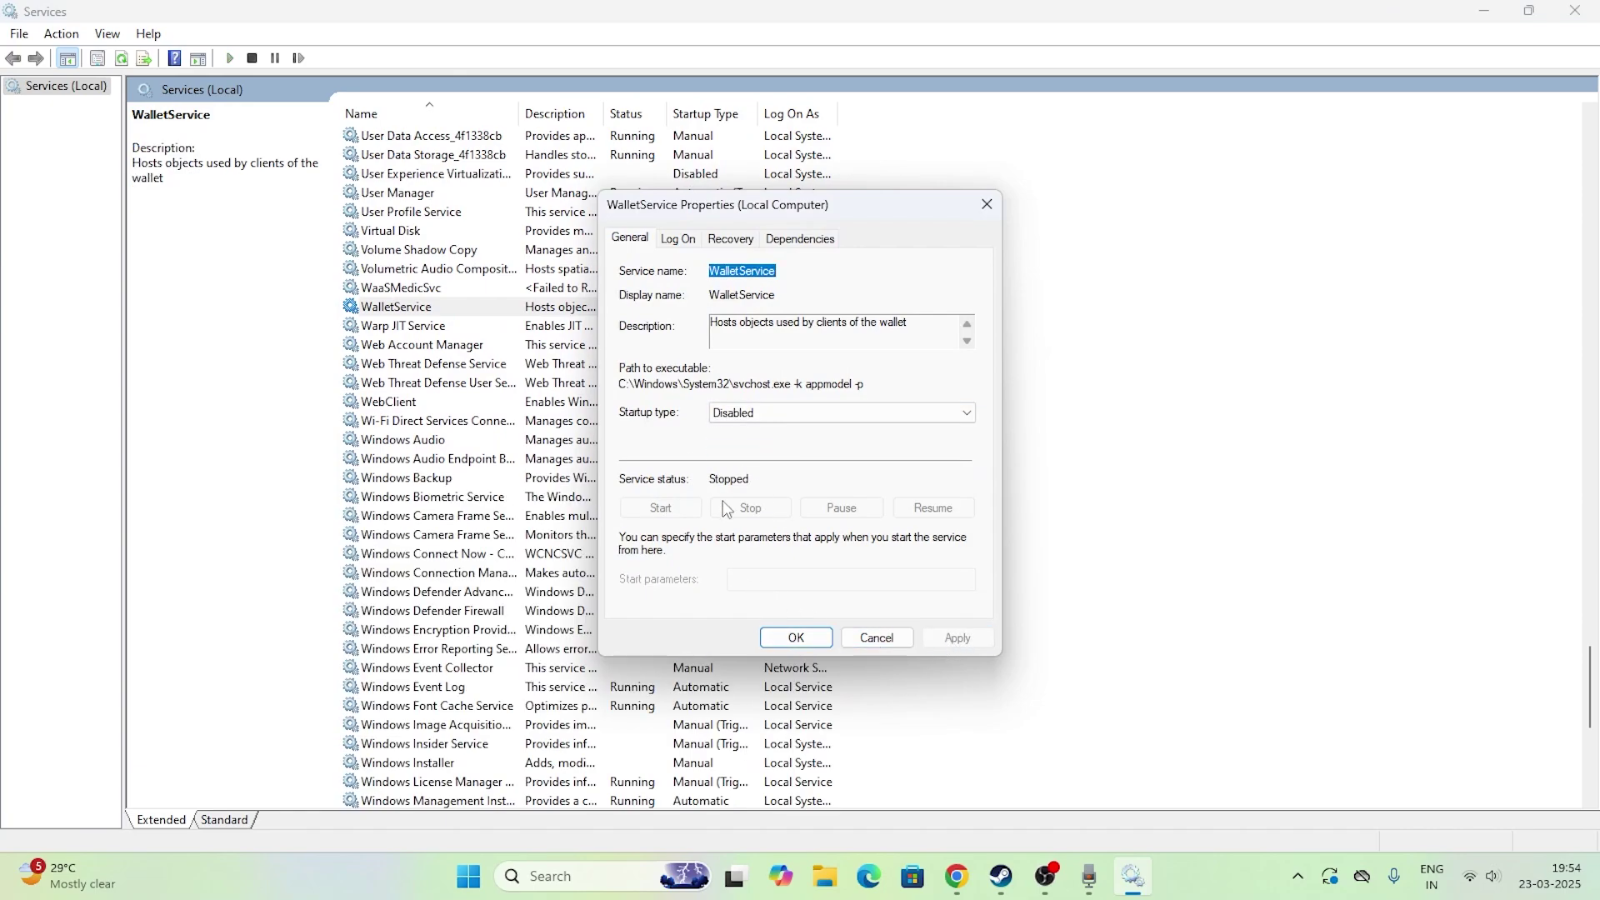
click(795, 637)
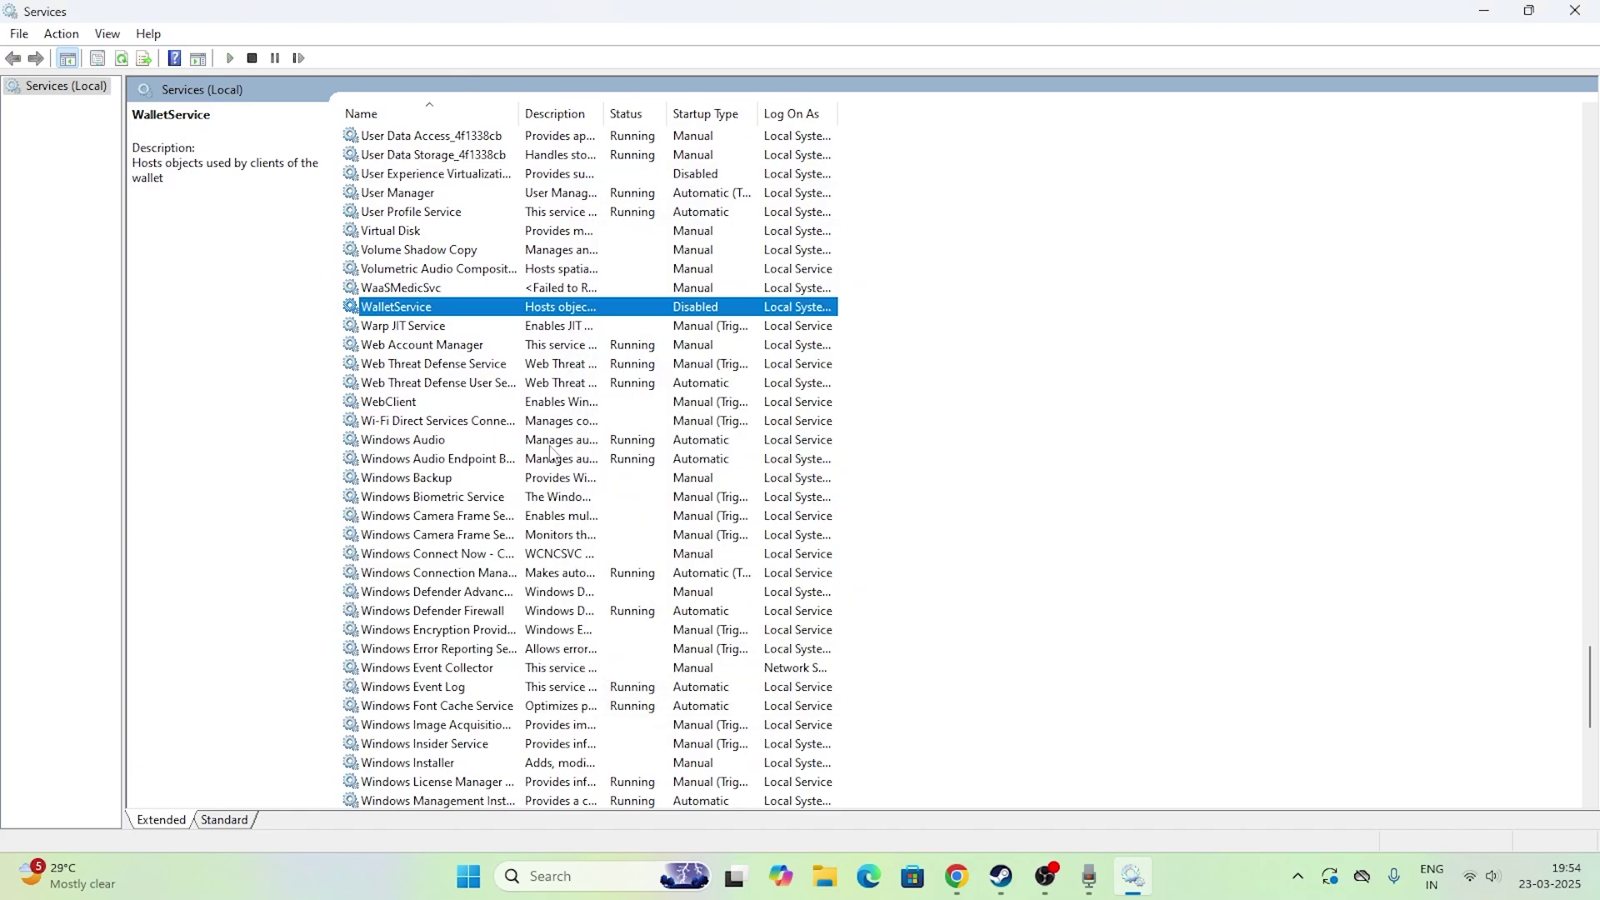
click(1586, 12)
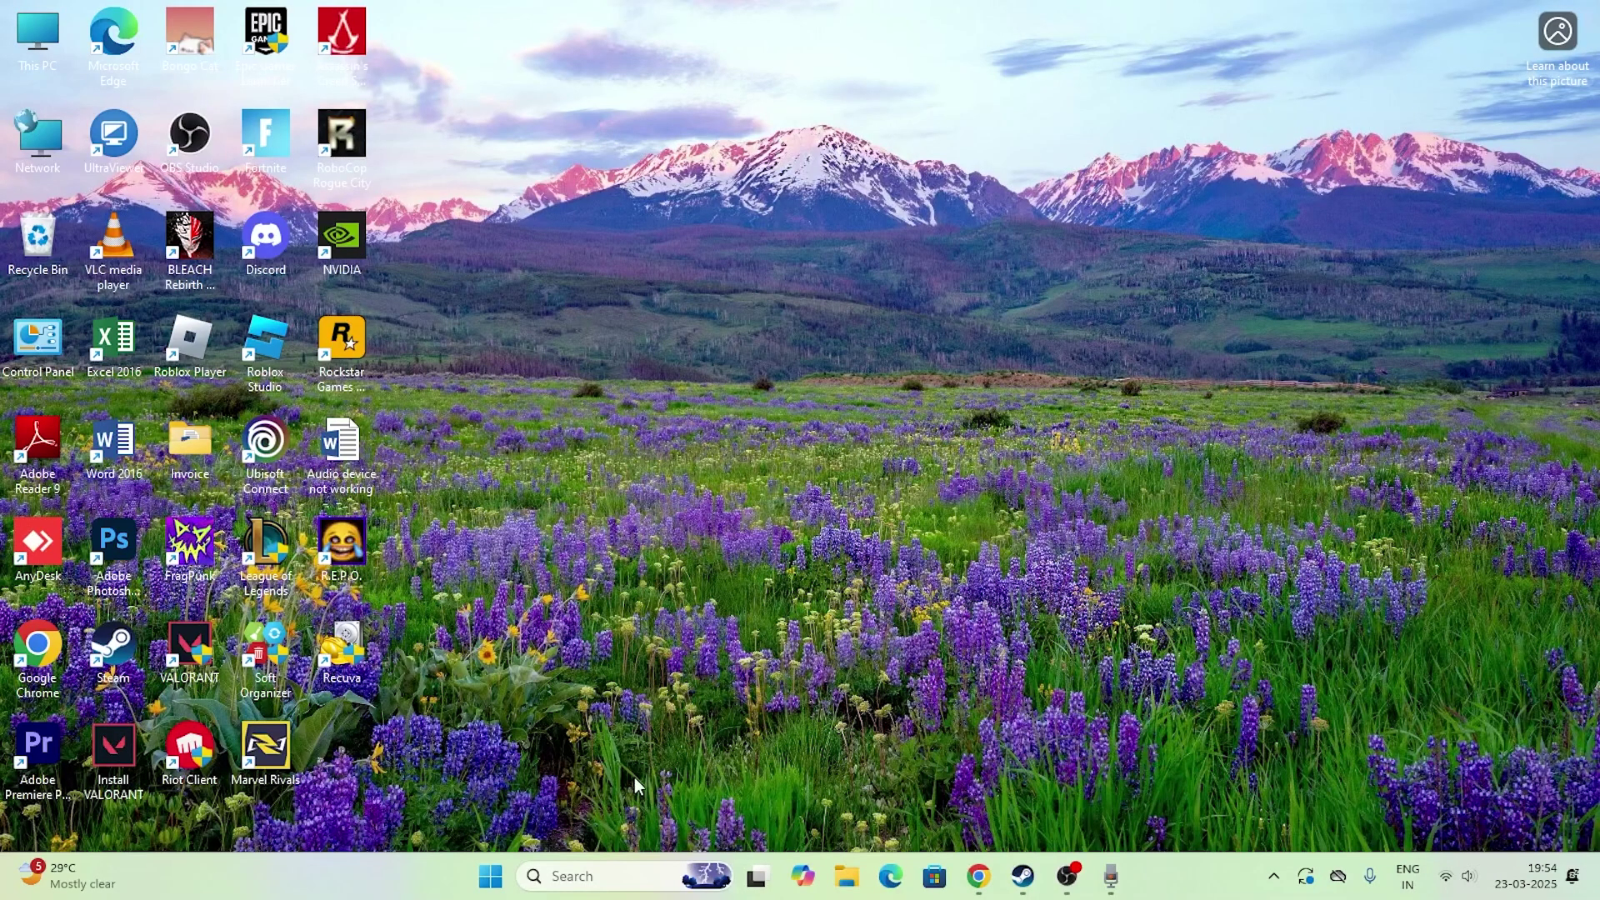
Launch System Properties (sysdm.cpl) from the Run dialog.
click(599, 874)
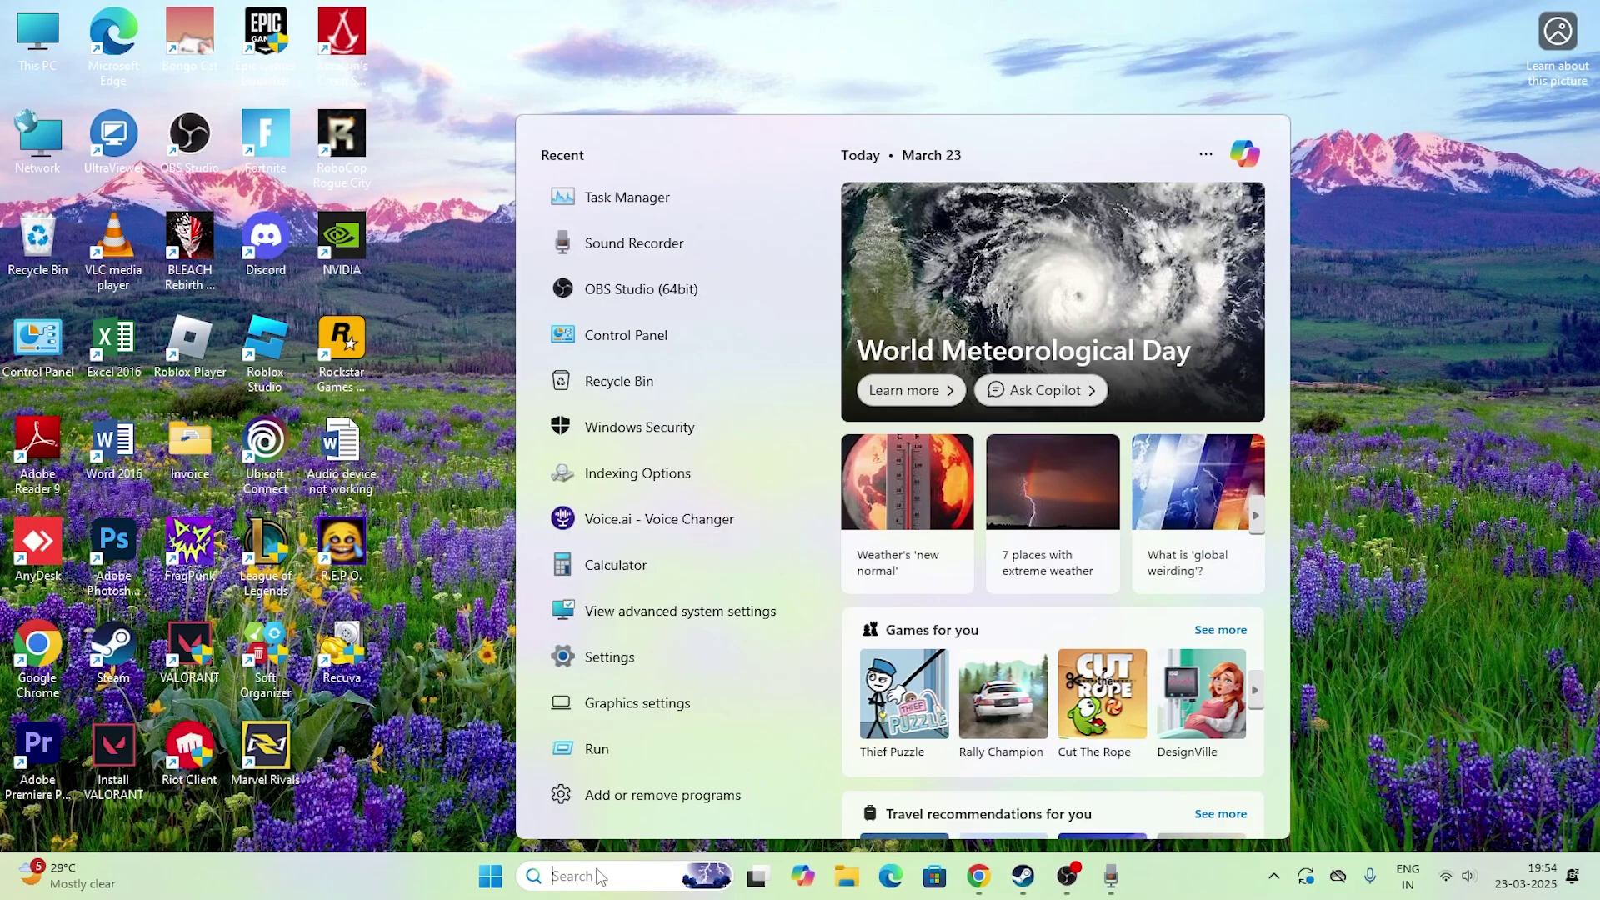
text(run)
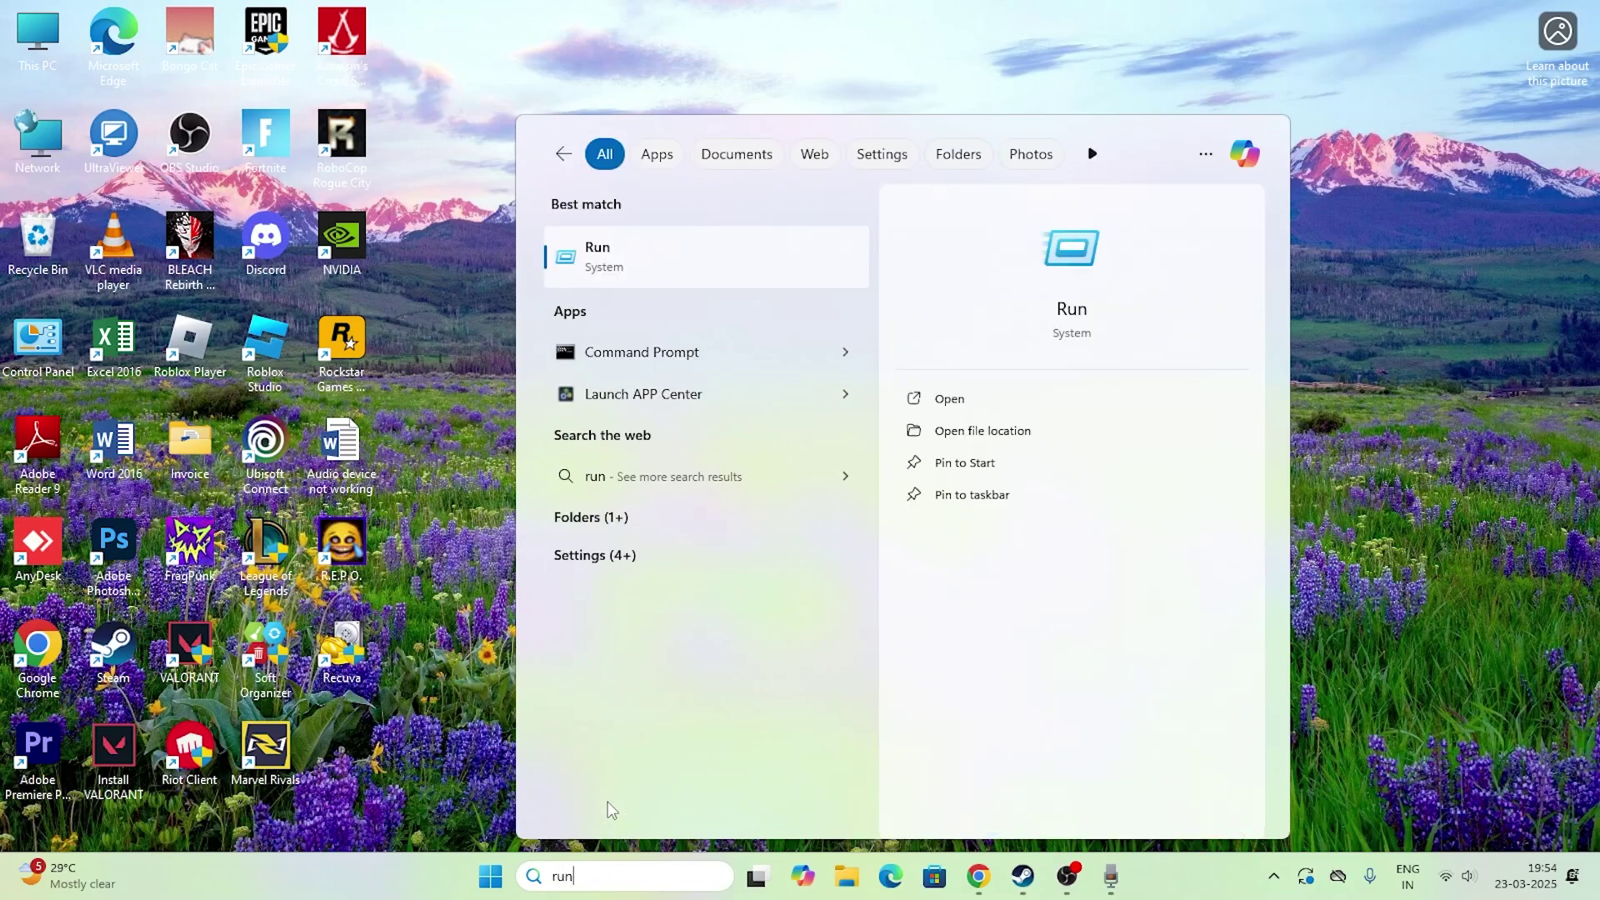
key(Return)
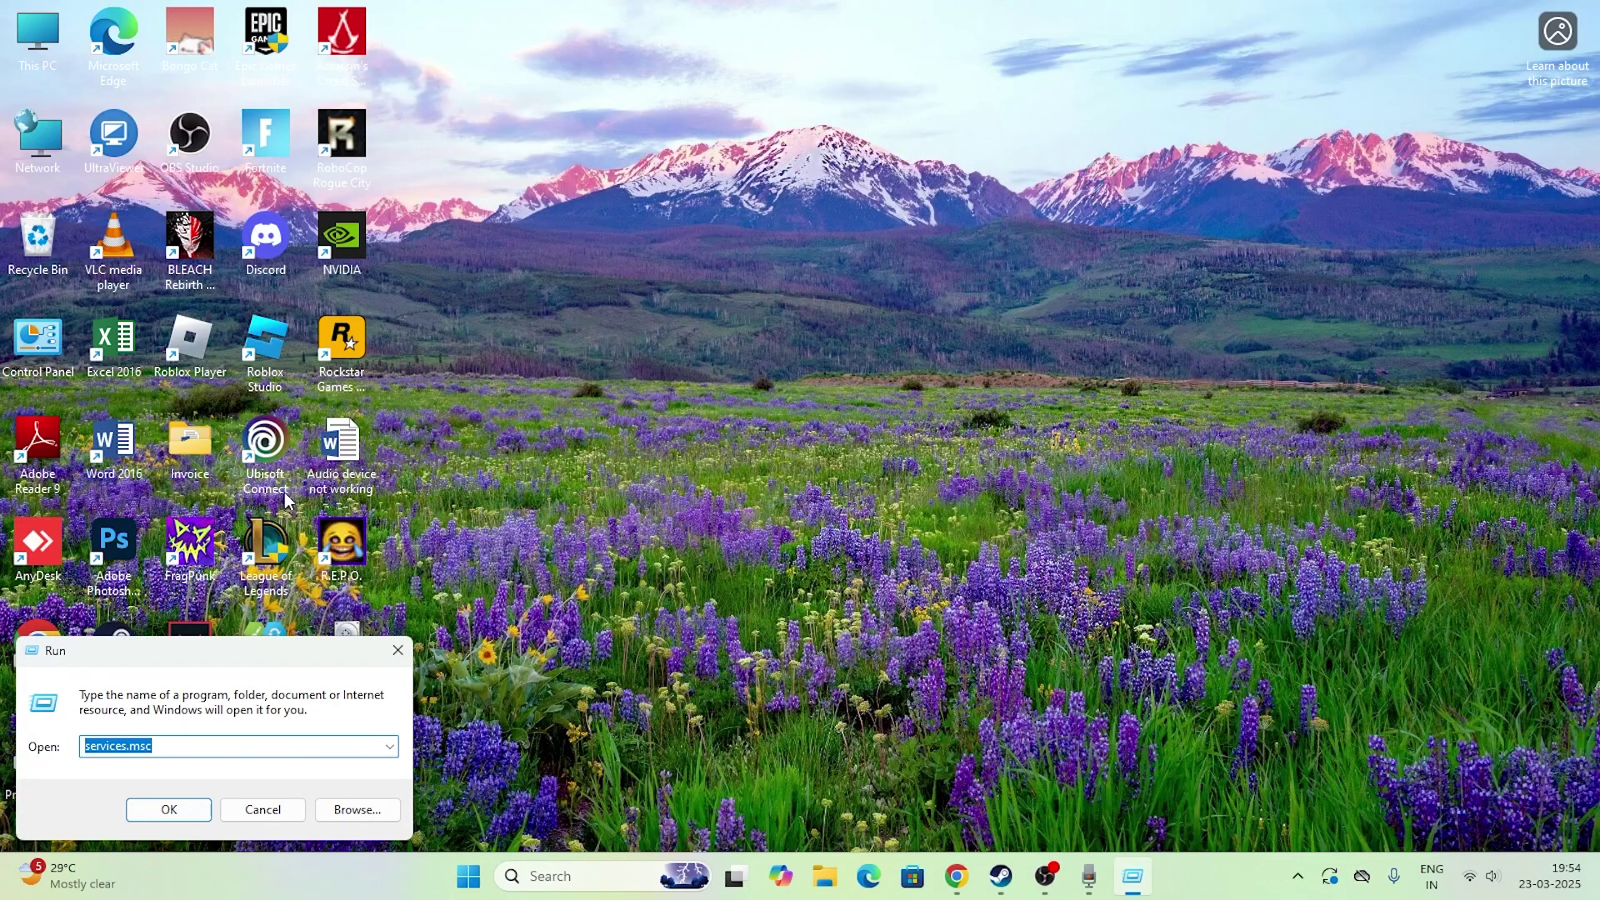
key(BackSpace)
text(s)
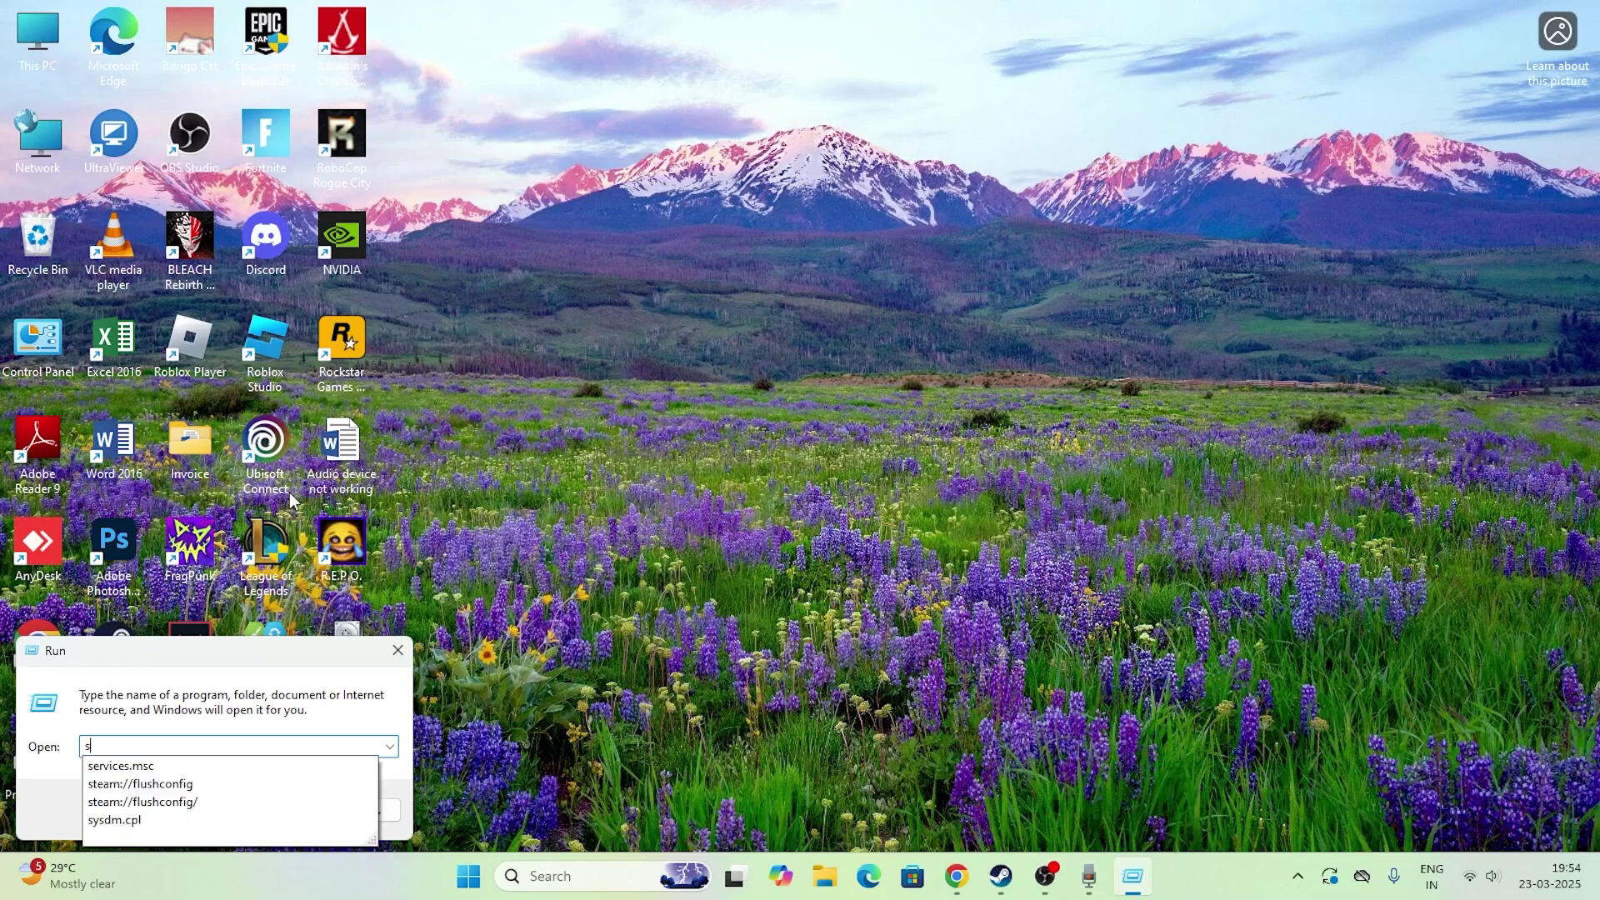
text(ys)
key(Down)
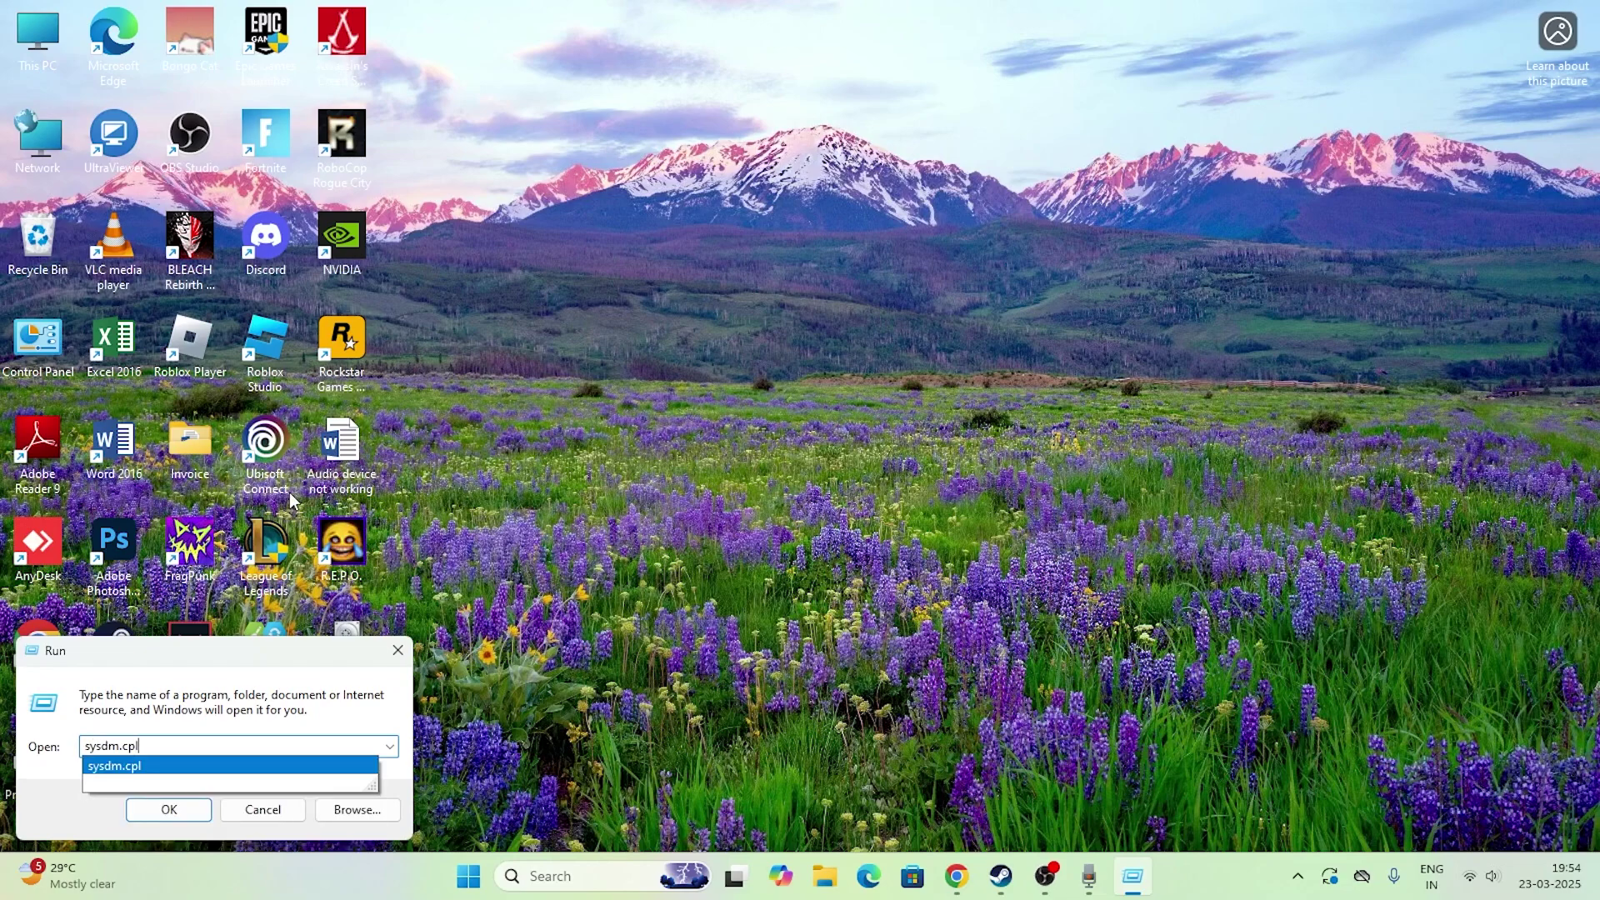
key(Return)
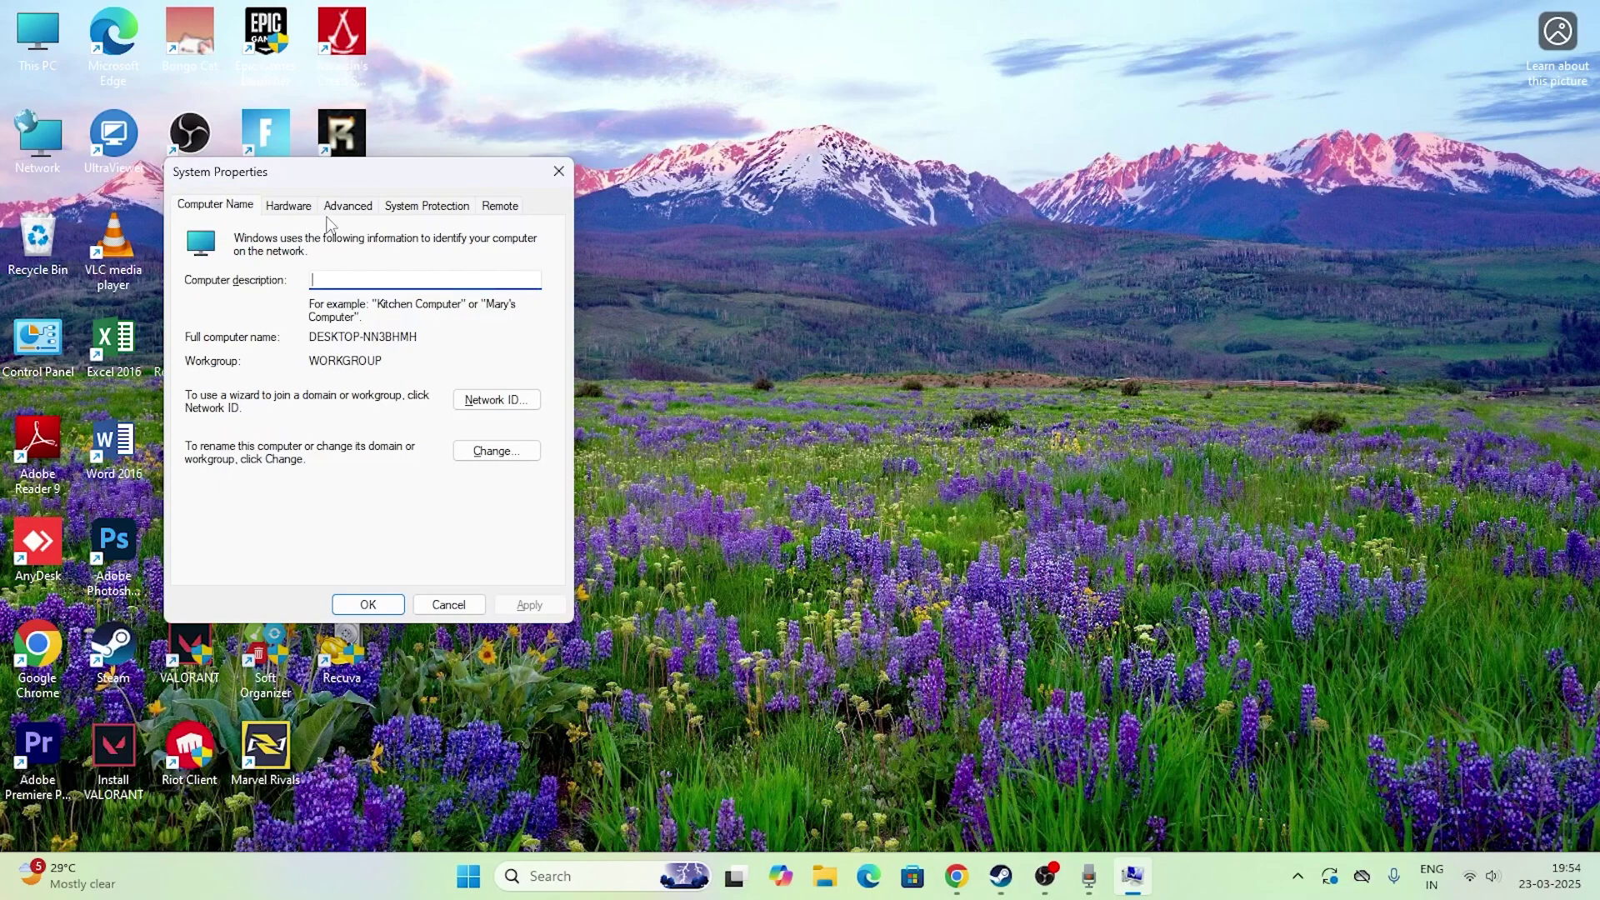
Set visual effects to Custom, keeping taskbar animations, window shadows, thumbnails and smooth fonts.
click(363, 212)
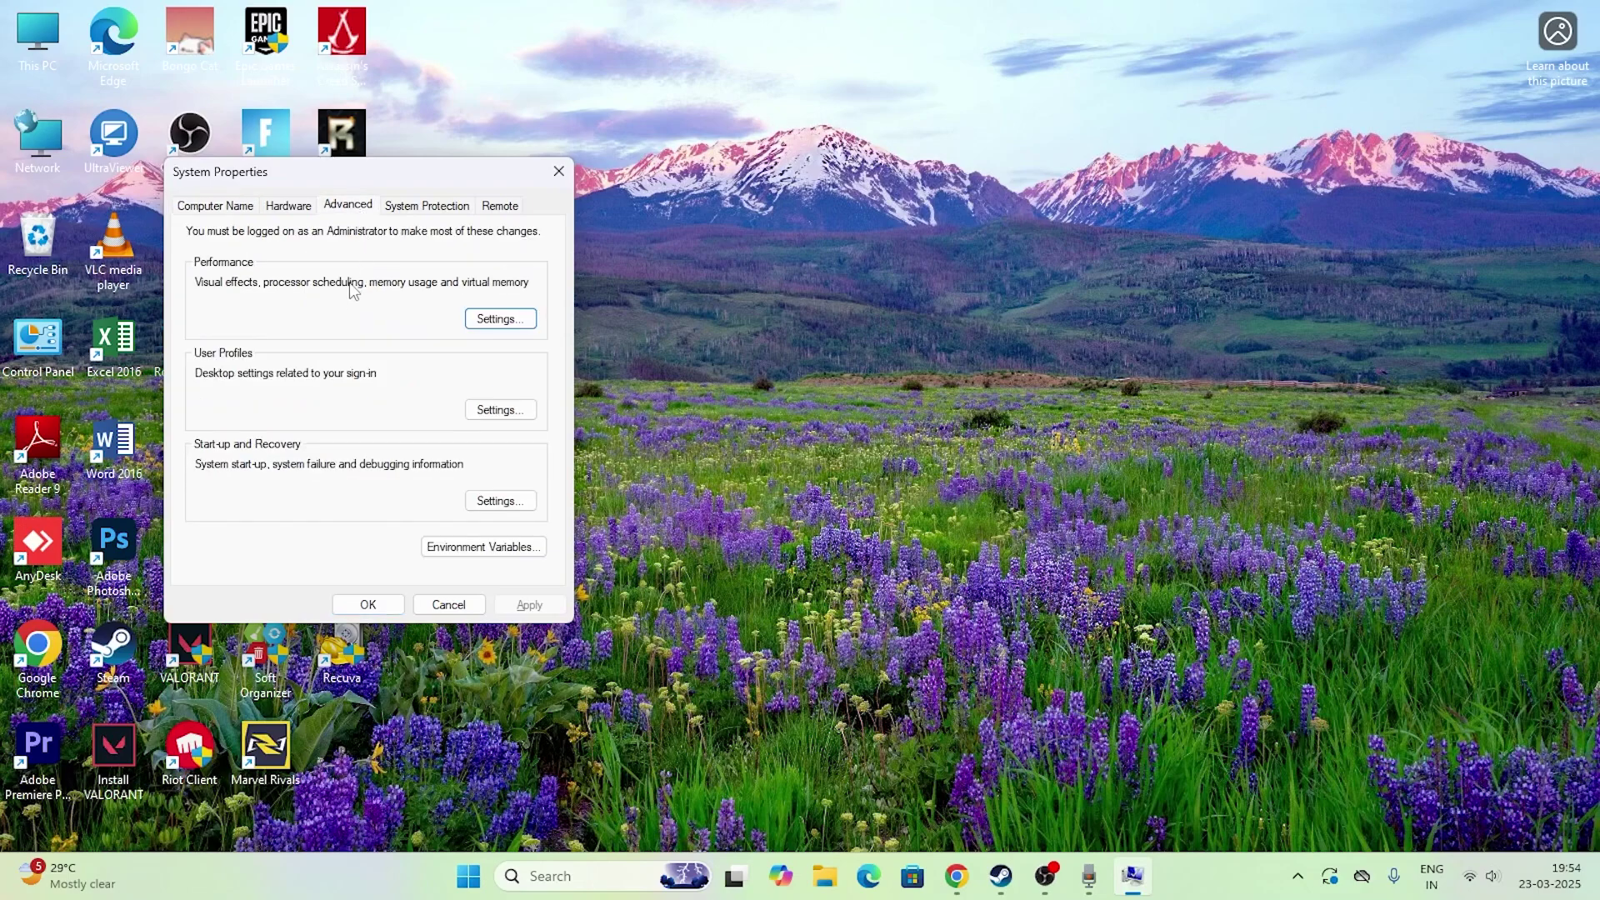
click(501, 320)
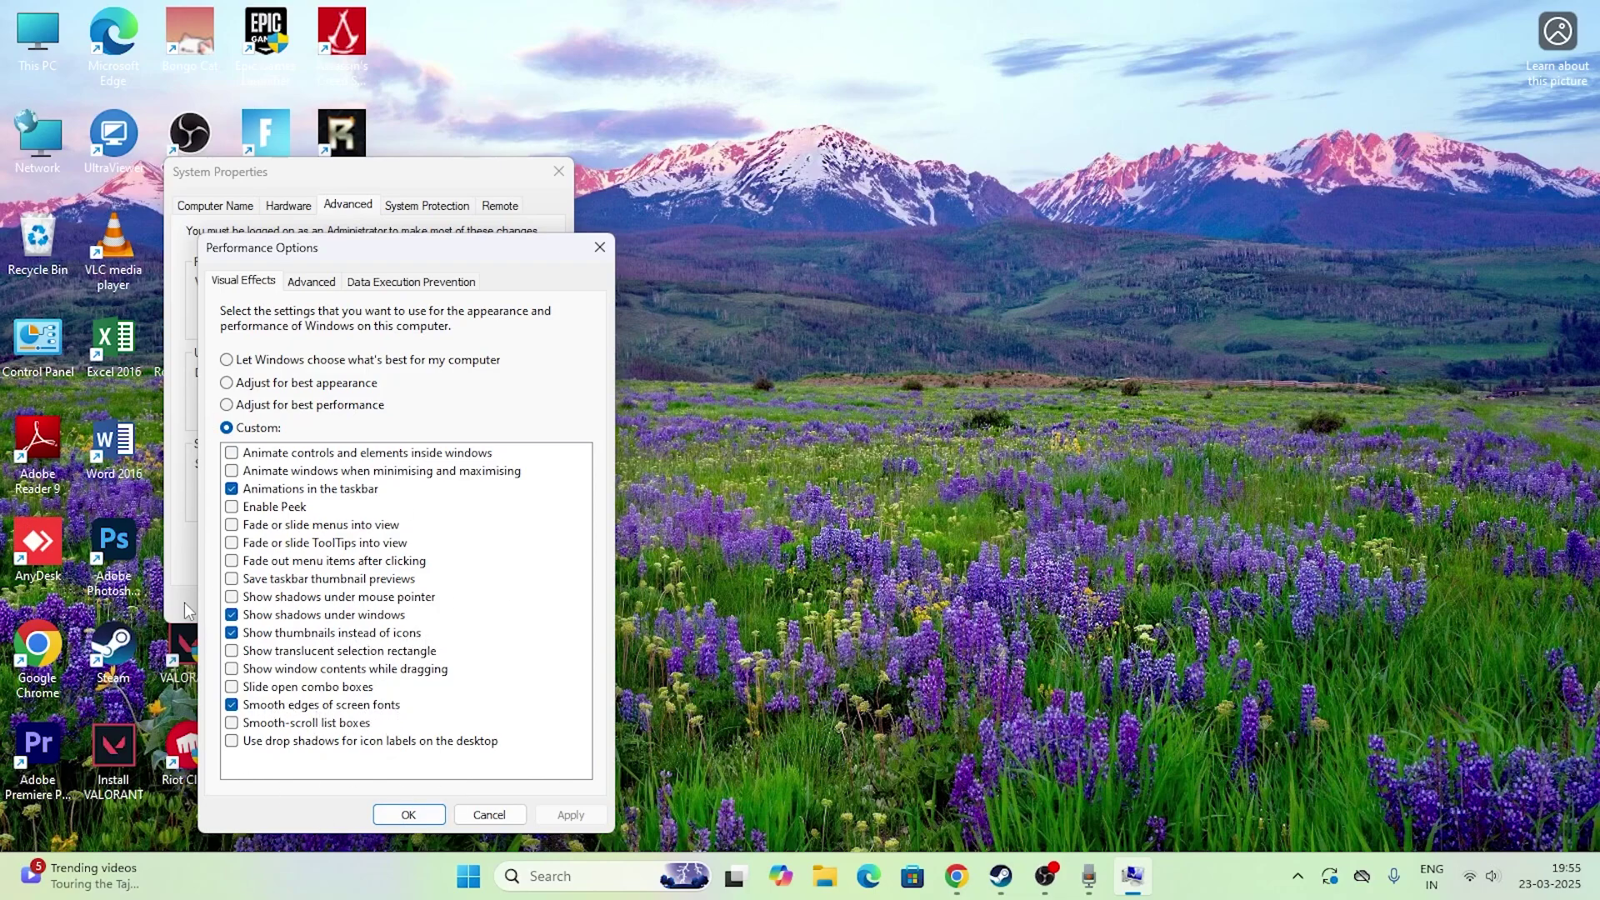
click(385, 813)
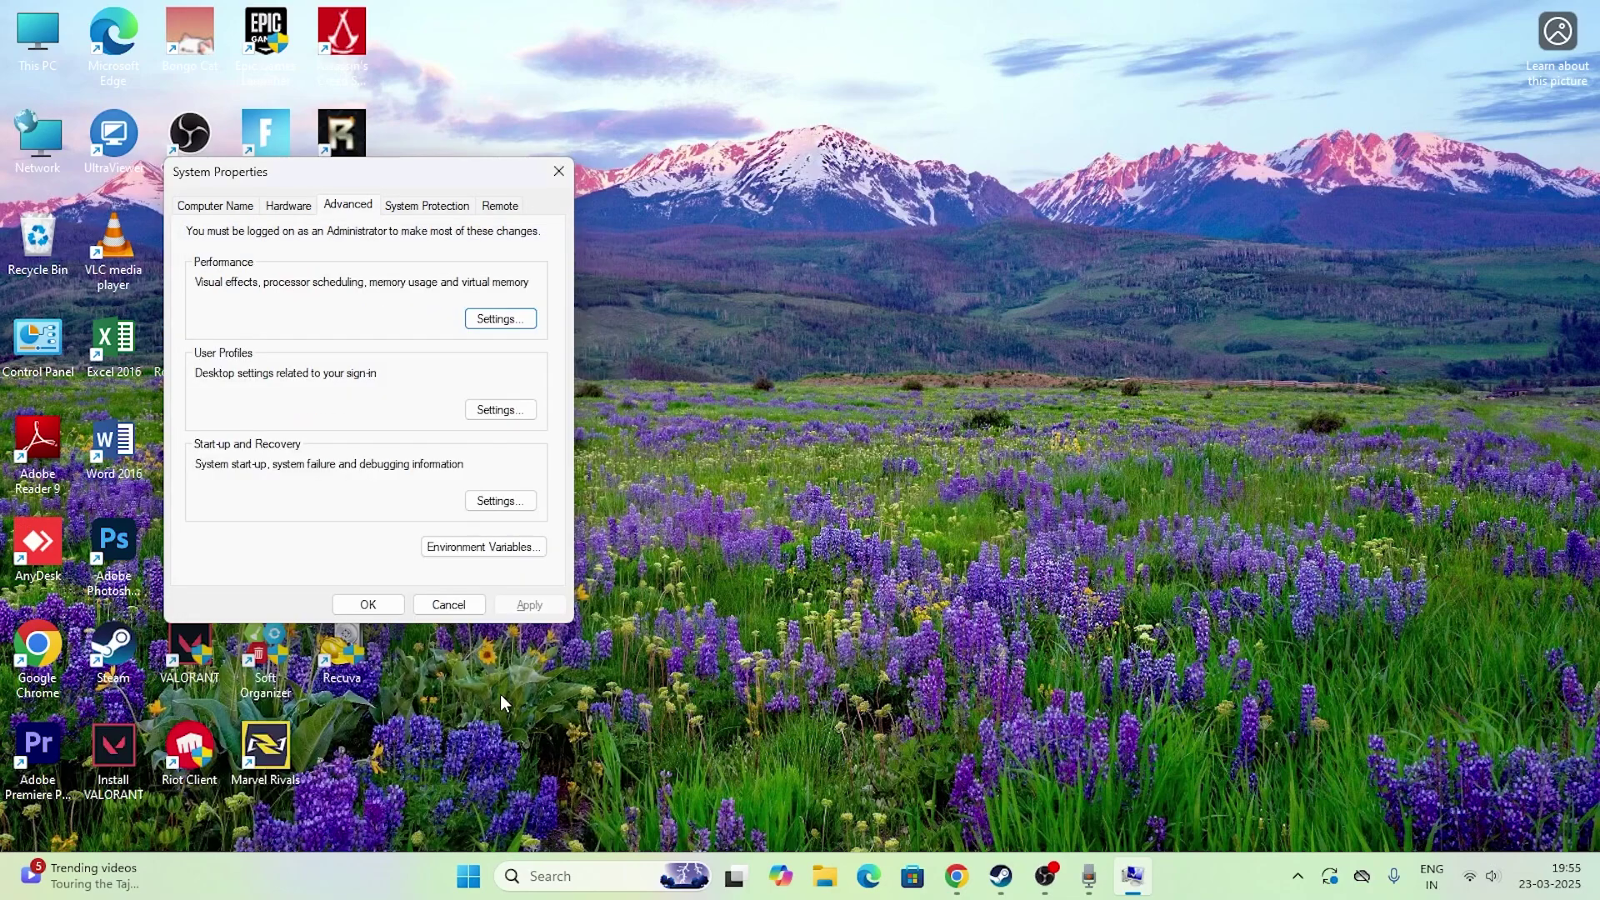
Close System Properties and launch msconfig from the Run dialog.
click(449, 604)
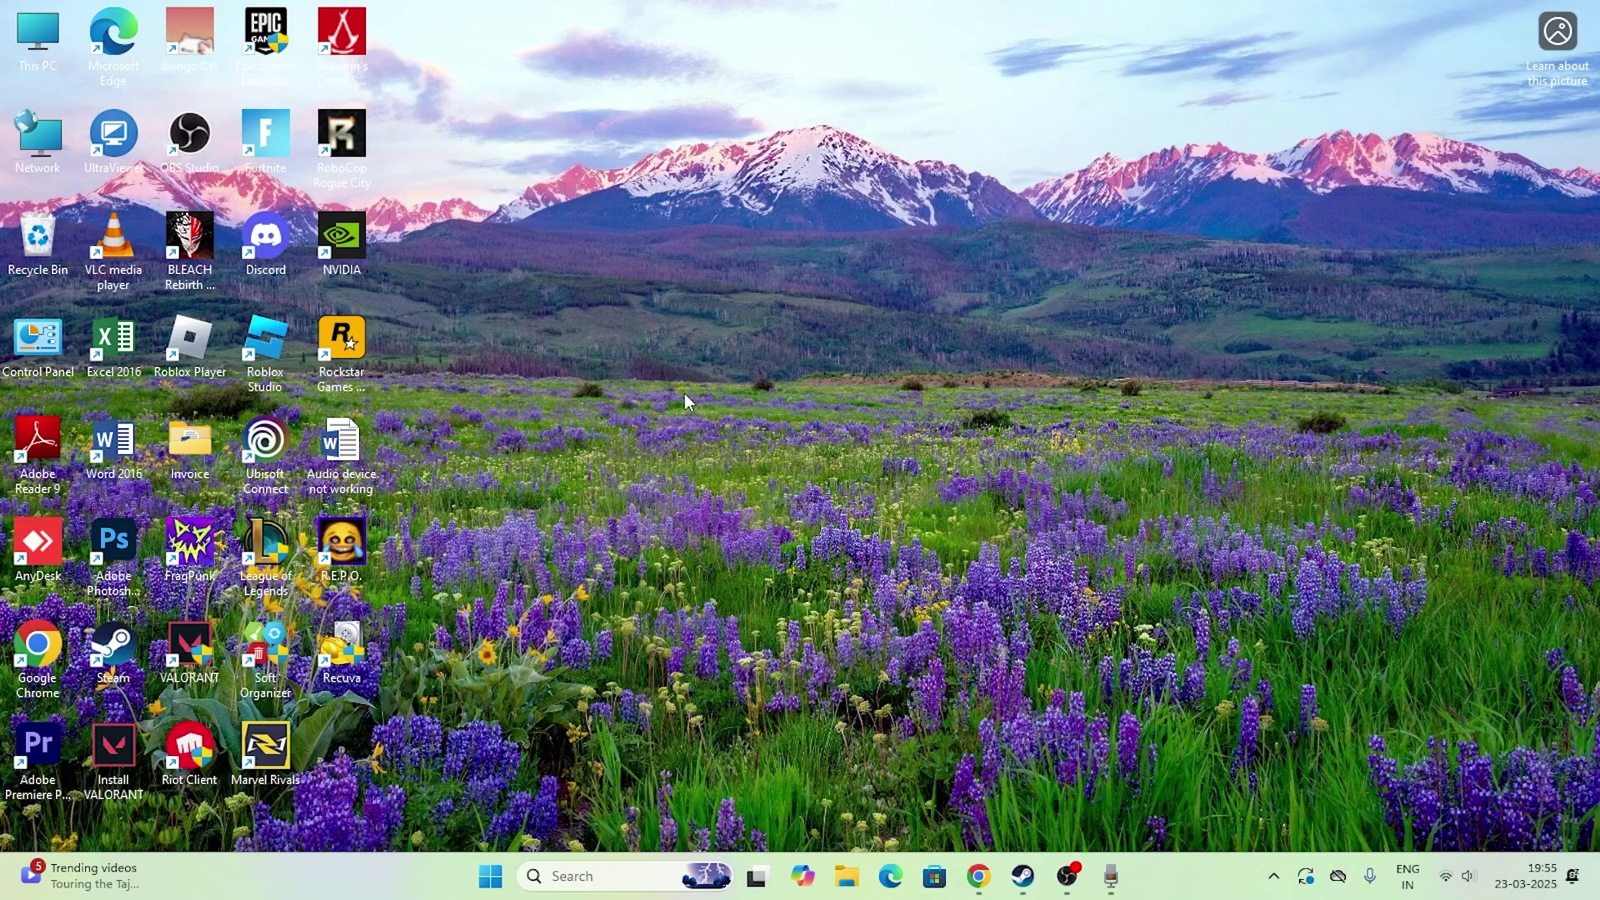
click(531, 867)
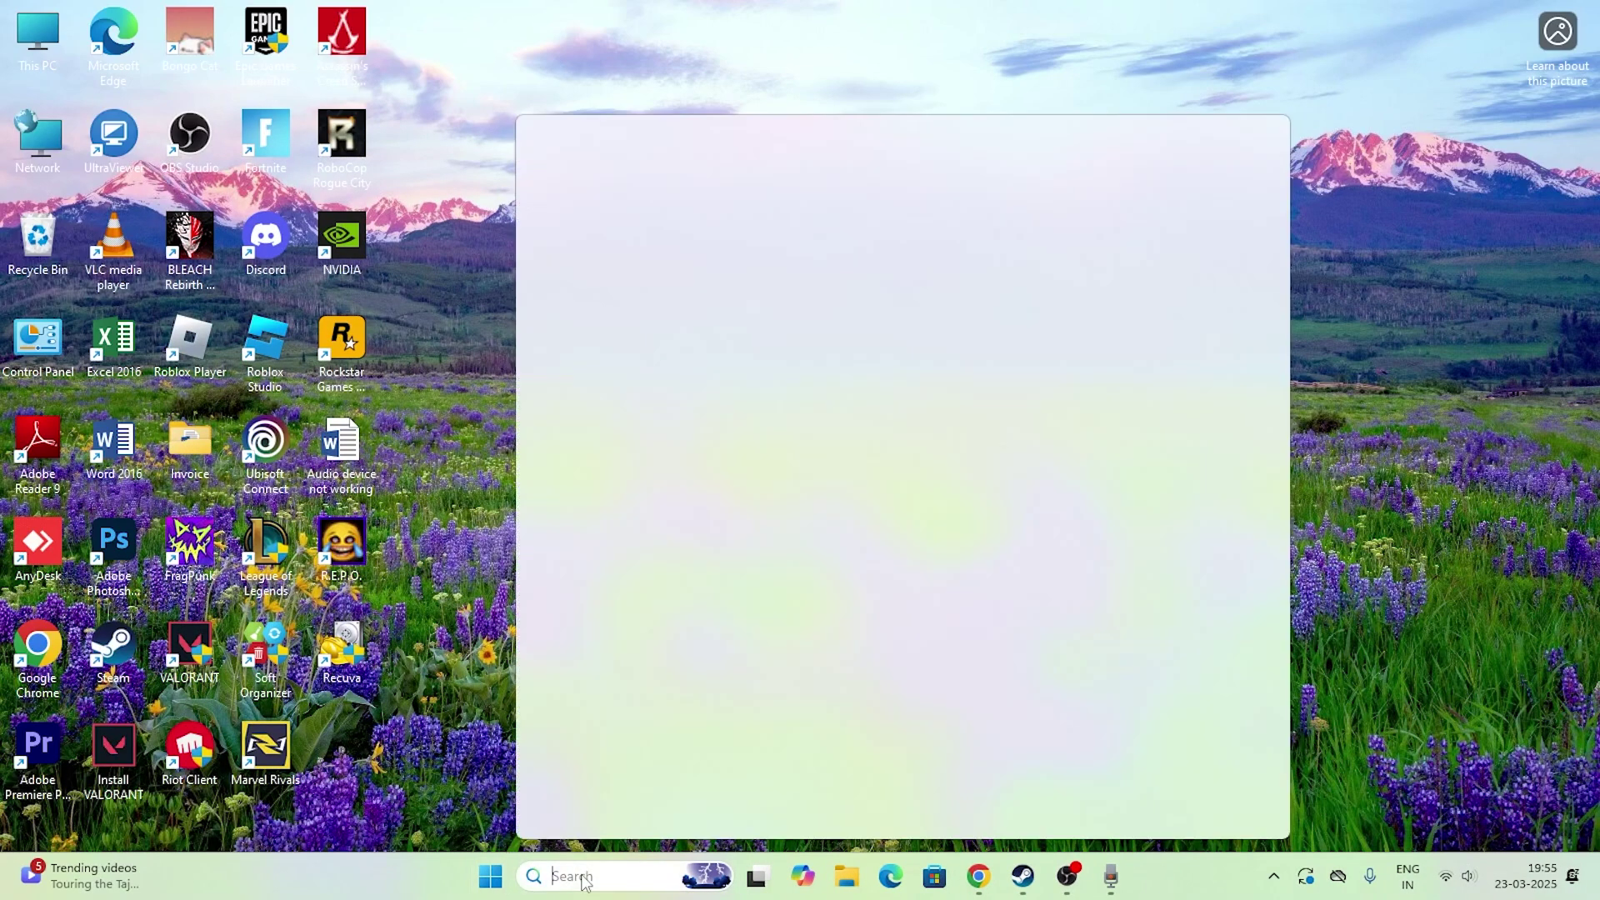
text(run)
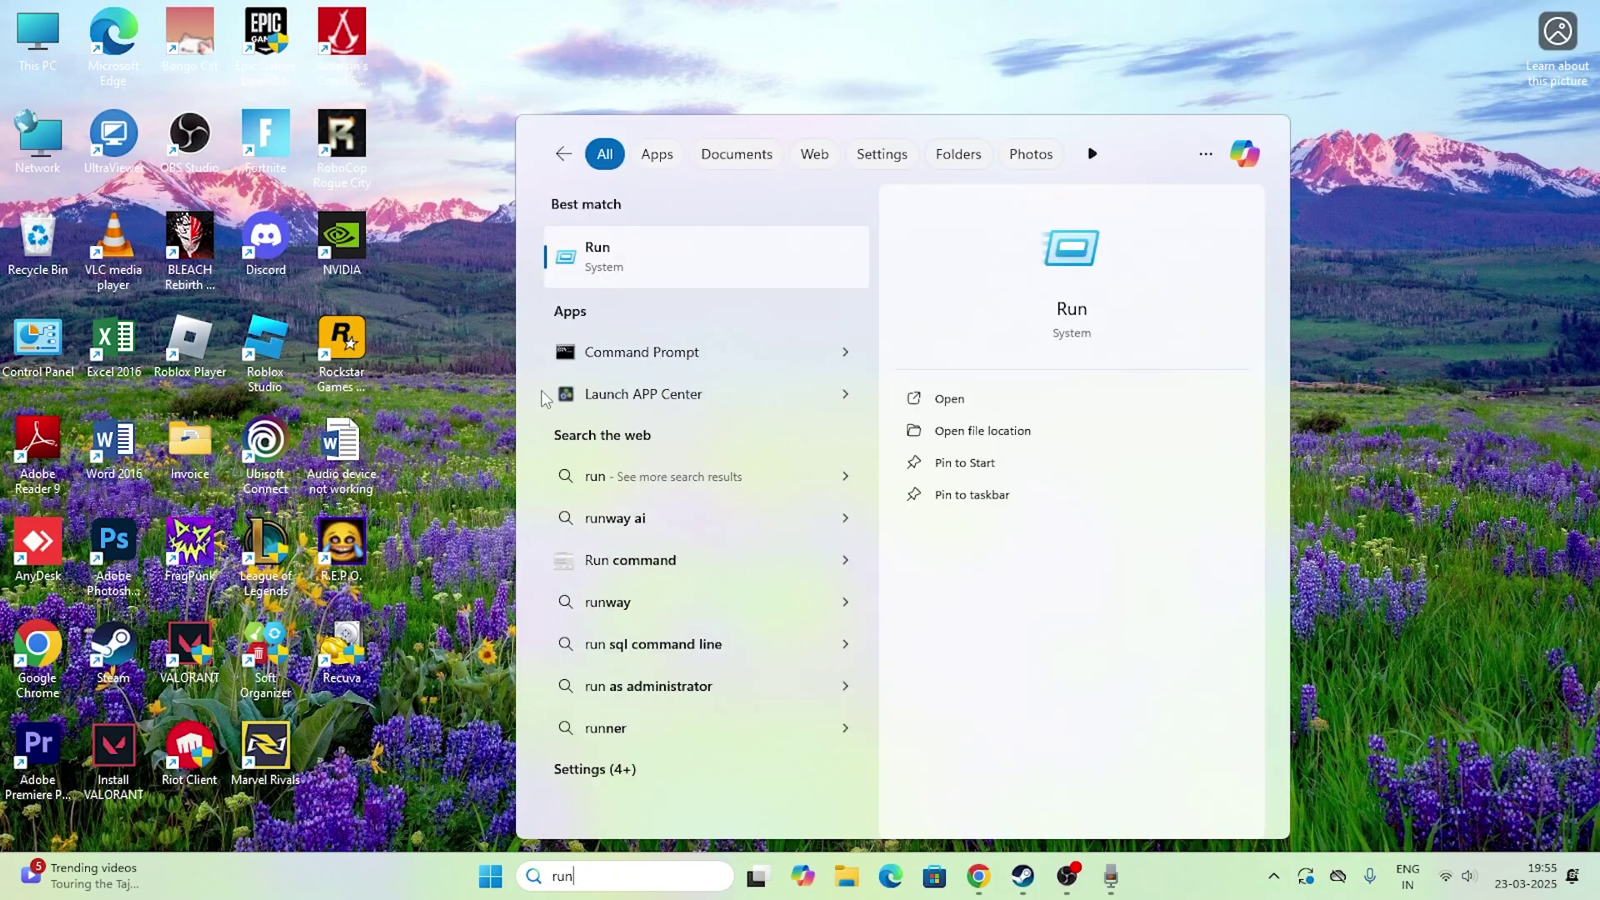
click(592, 253)
key(BackSpace)
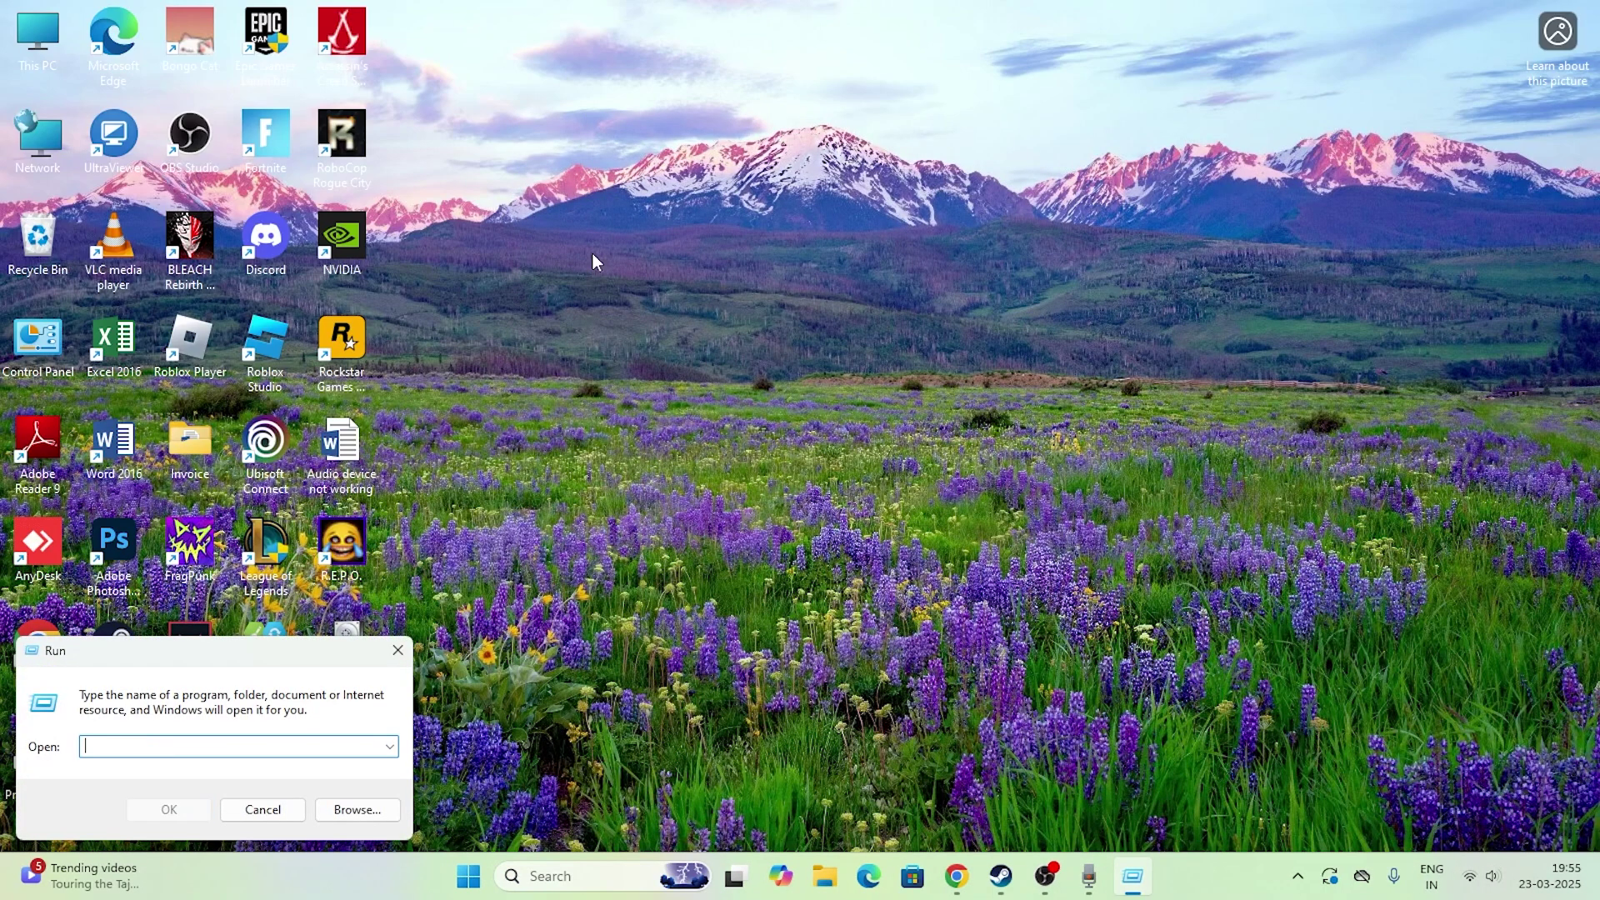
text(msconfig)
key(Return)
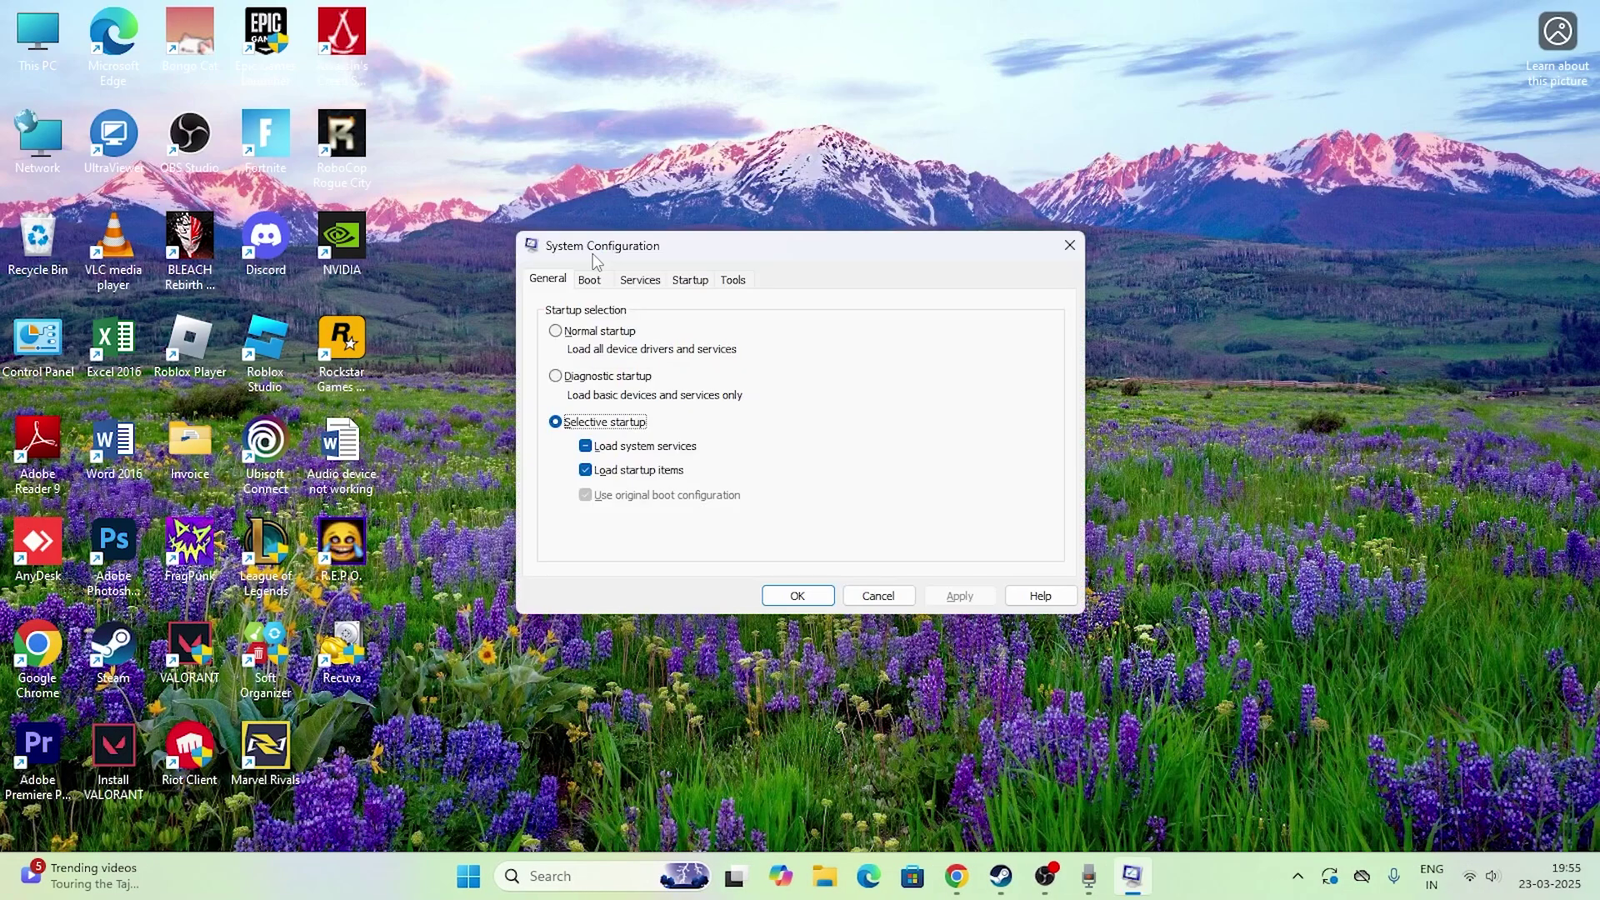
Hide Microsoft services, disable all remaining services, apply, and decline the restart.
click(649, 283)
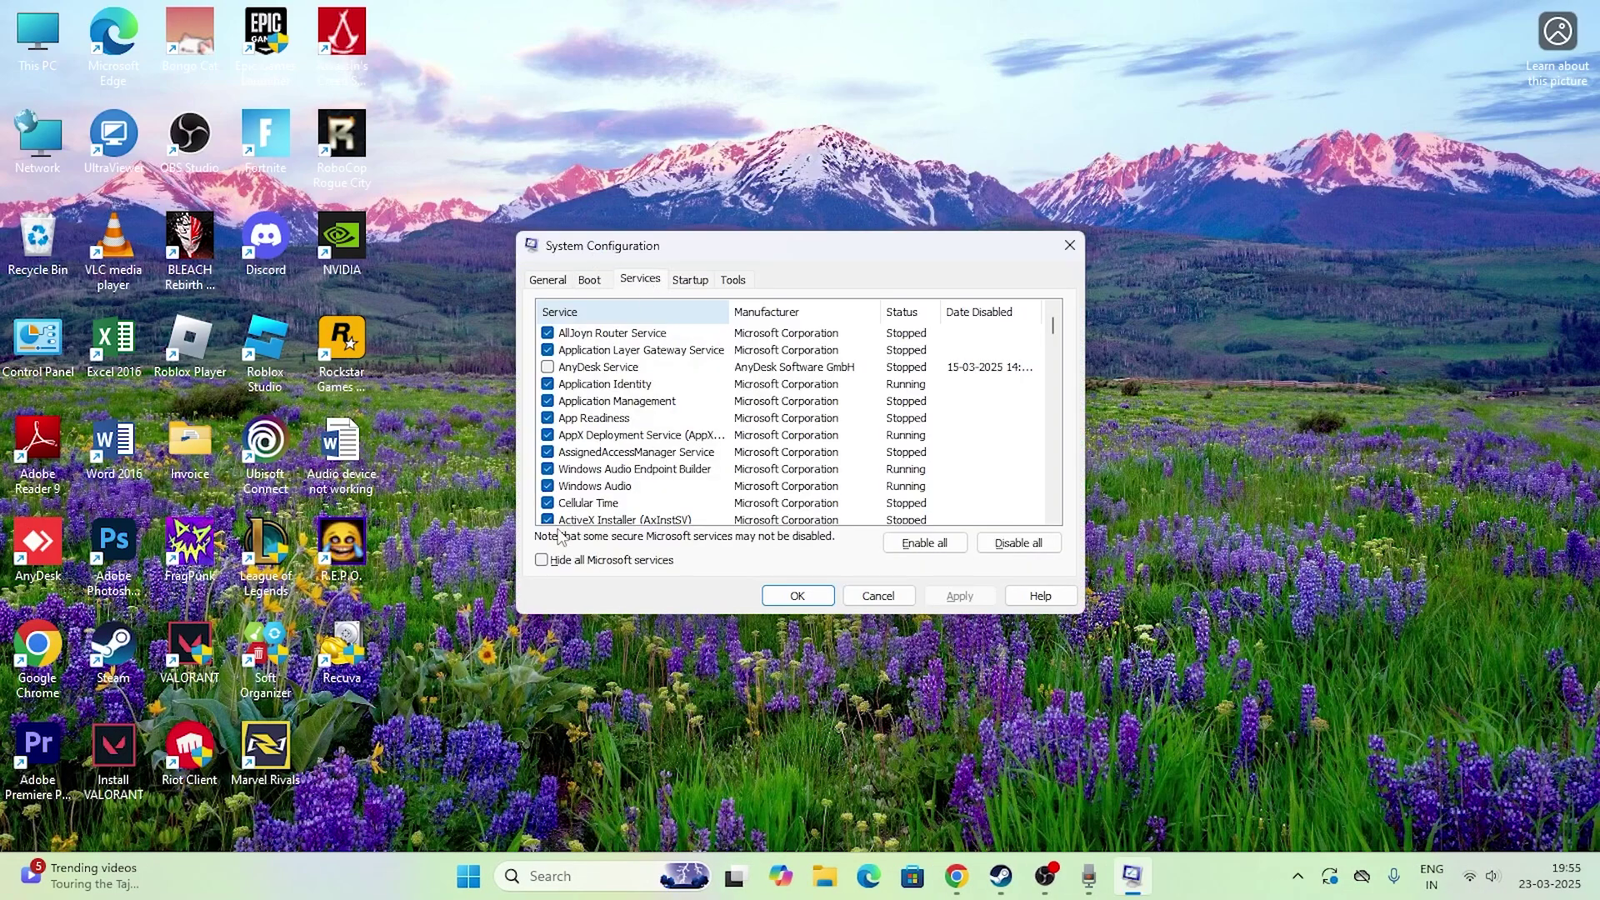
click(542, 562)
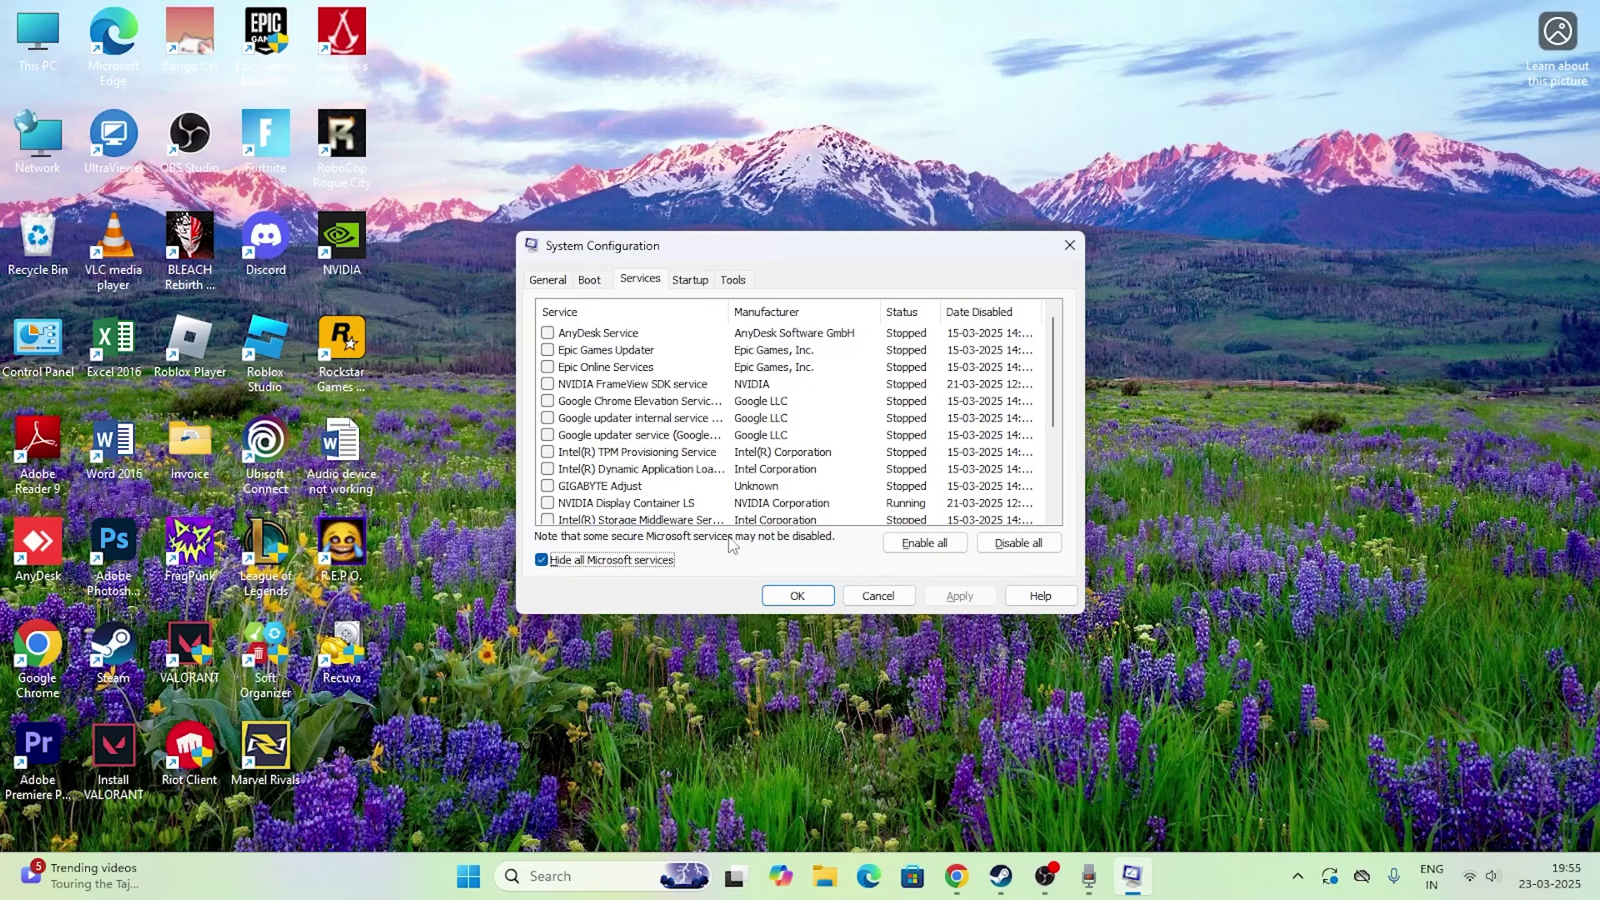
click(1018, 542)
click(959, 595)
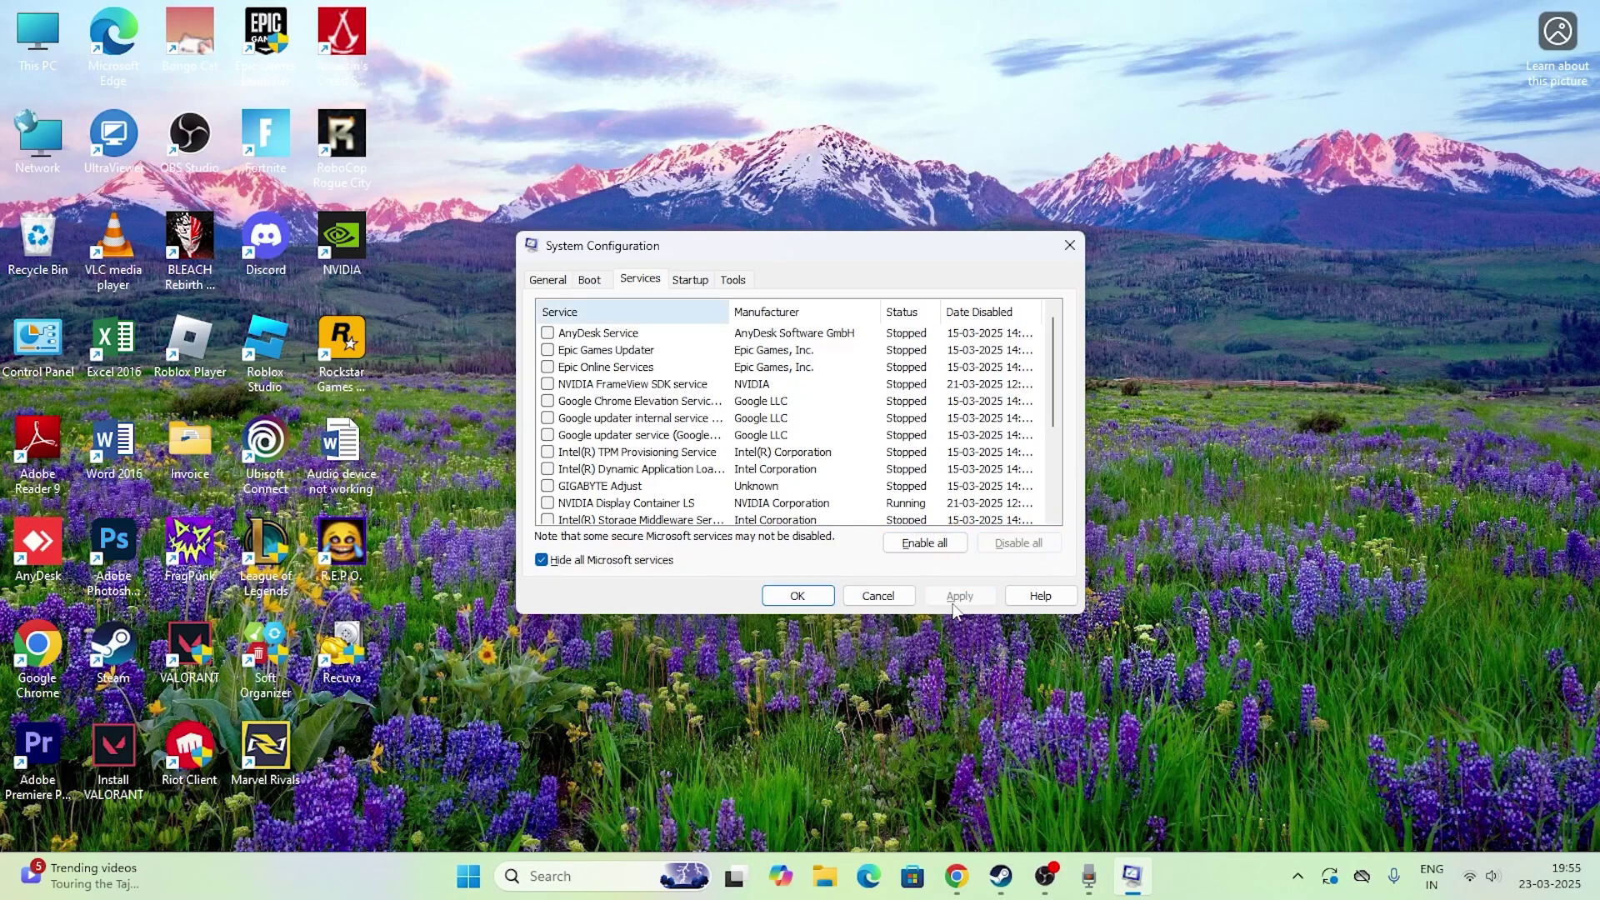
click(797, 596)
click(956, 368)
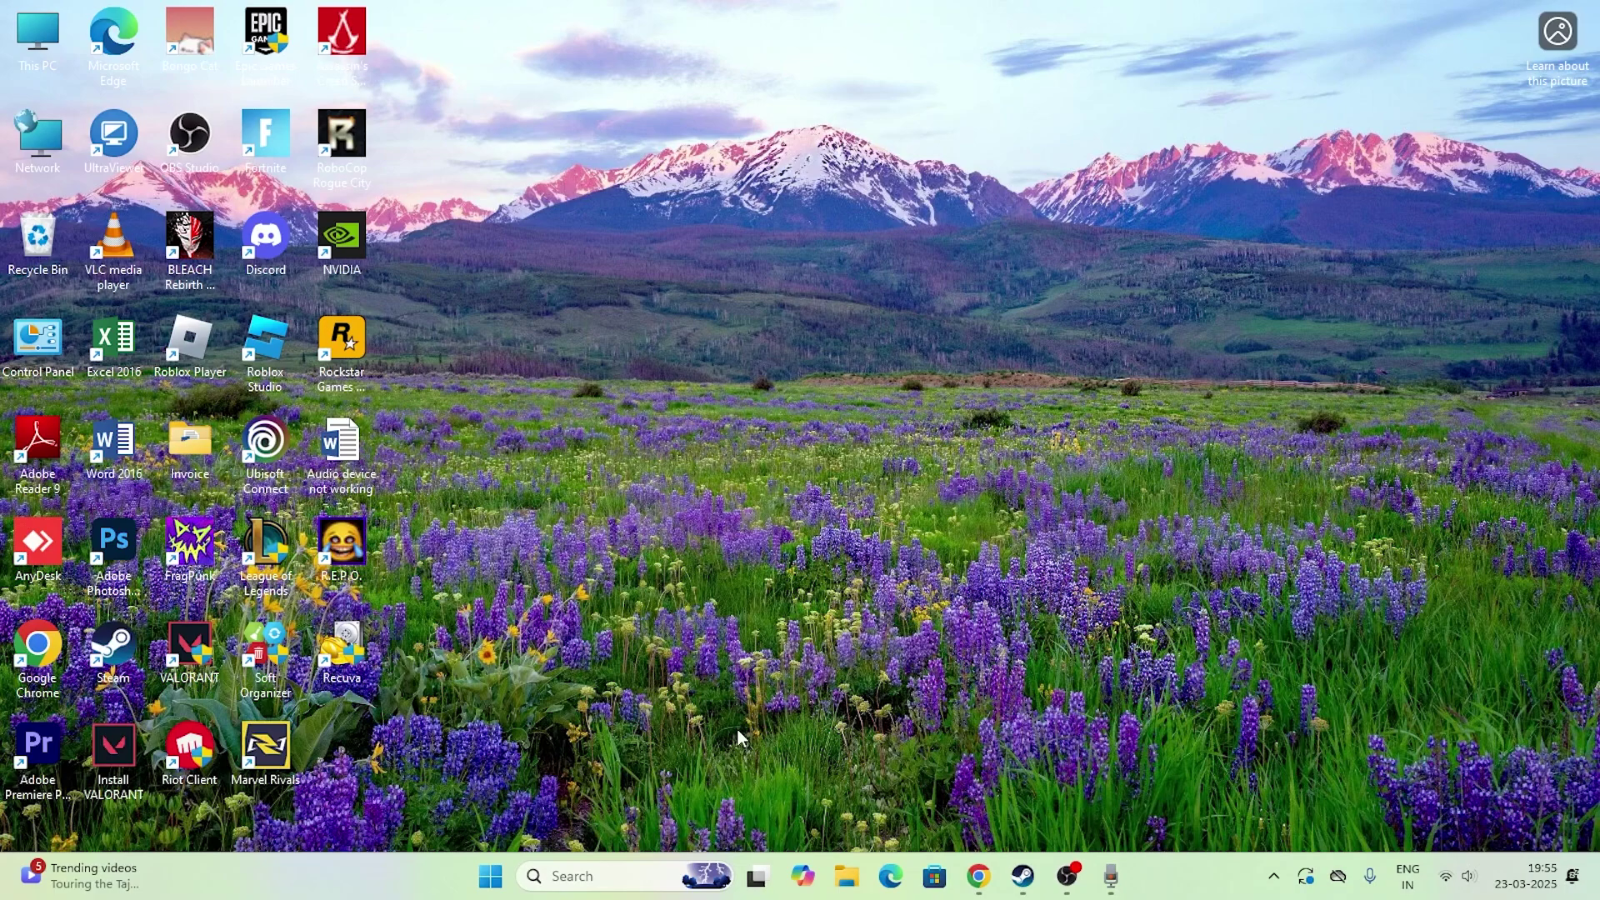
Launch Task Scheduler from search and maximize its window.
click(599, 864)
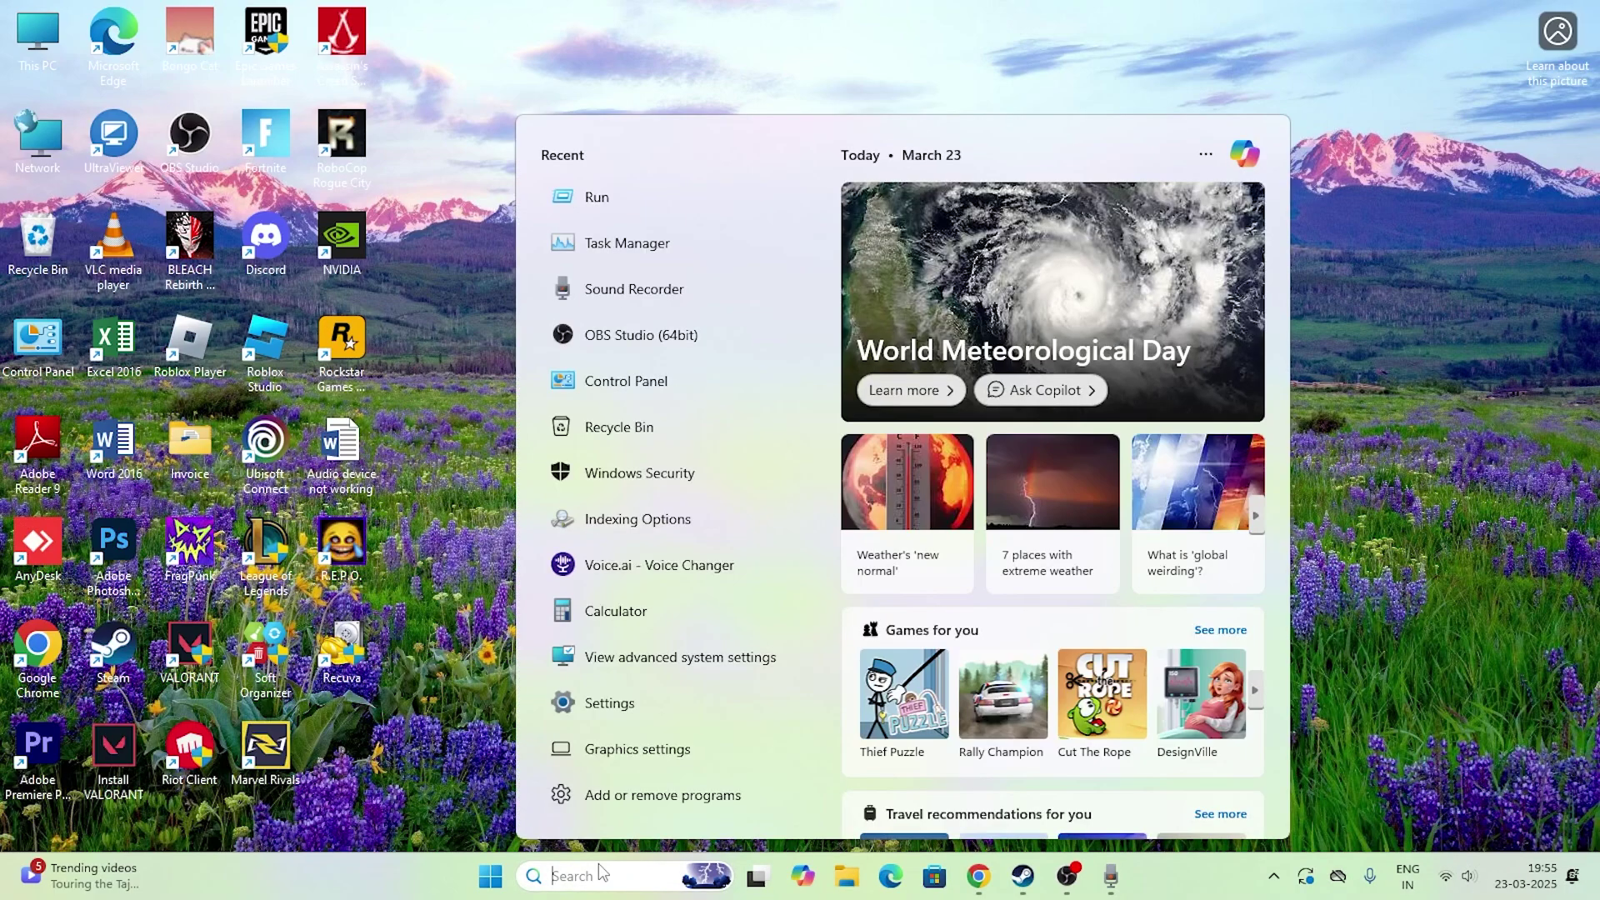
text(task)
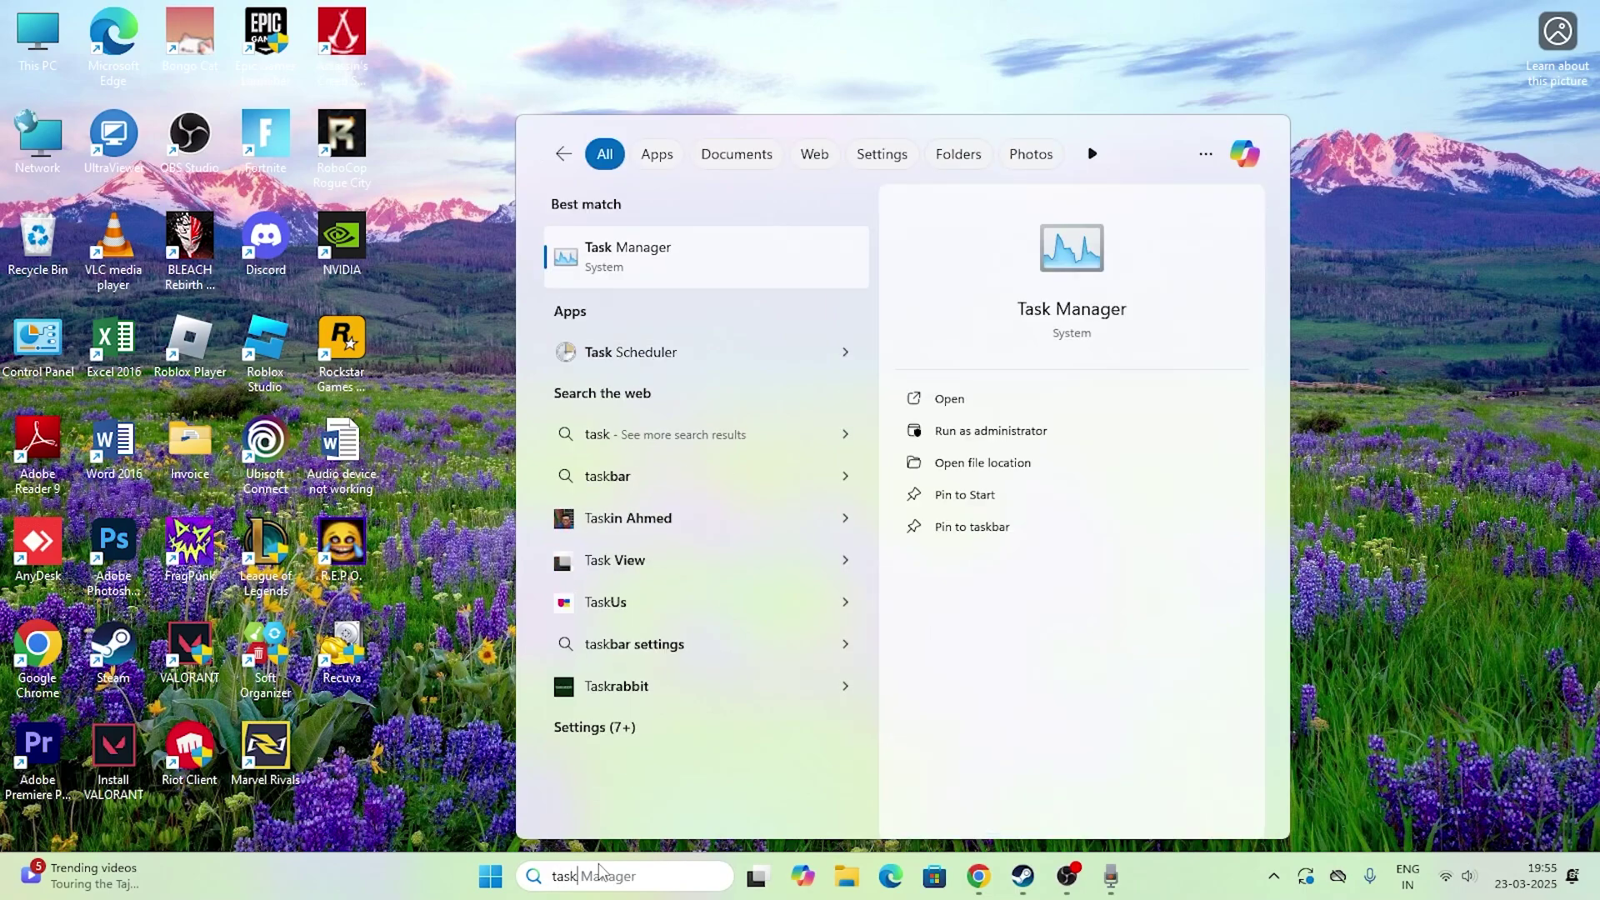
key(Down)
key(Down)
key(Escape)
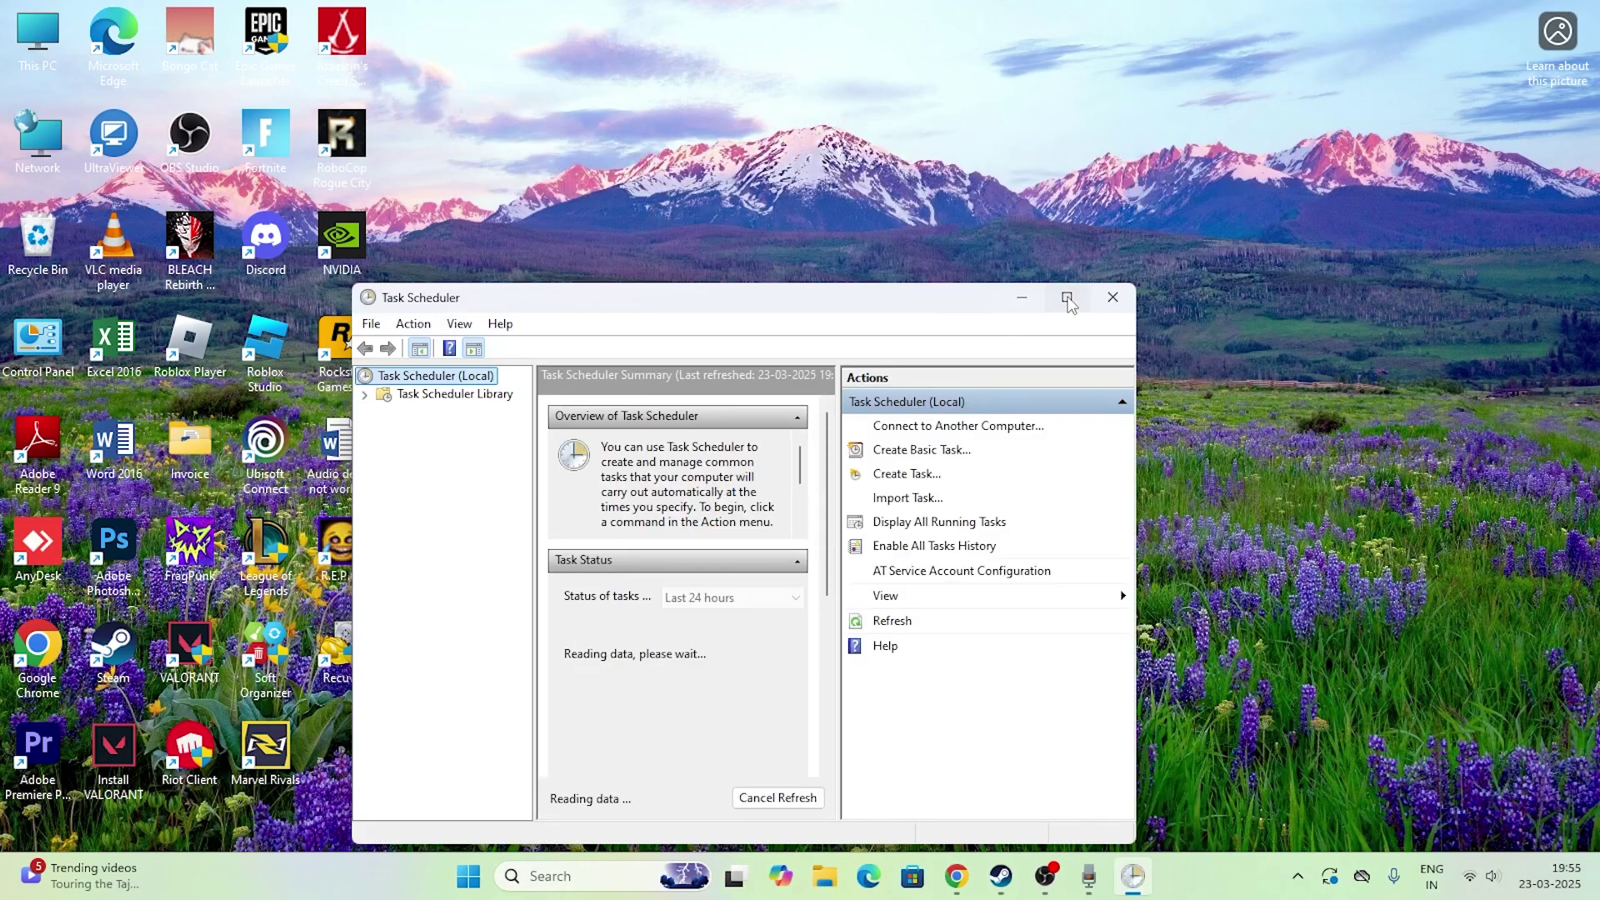
click(1064, 297)
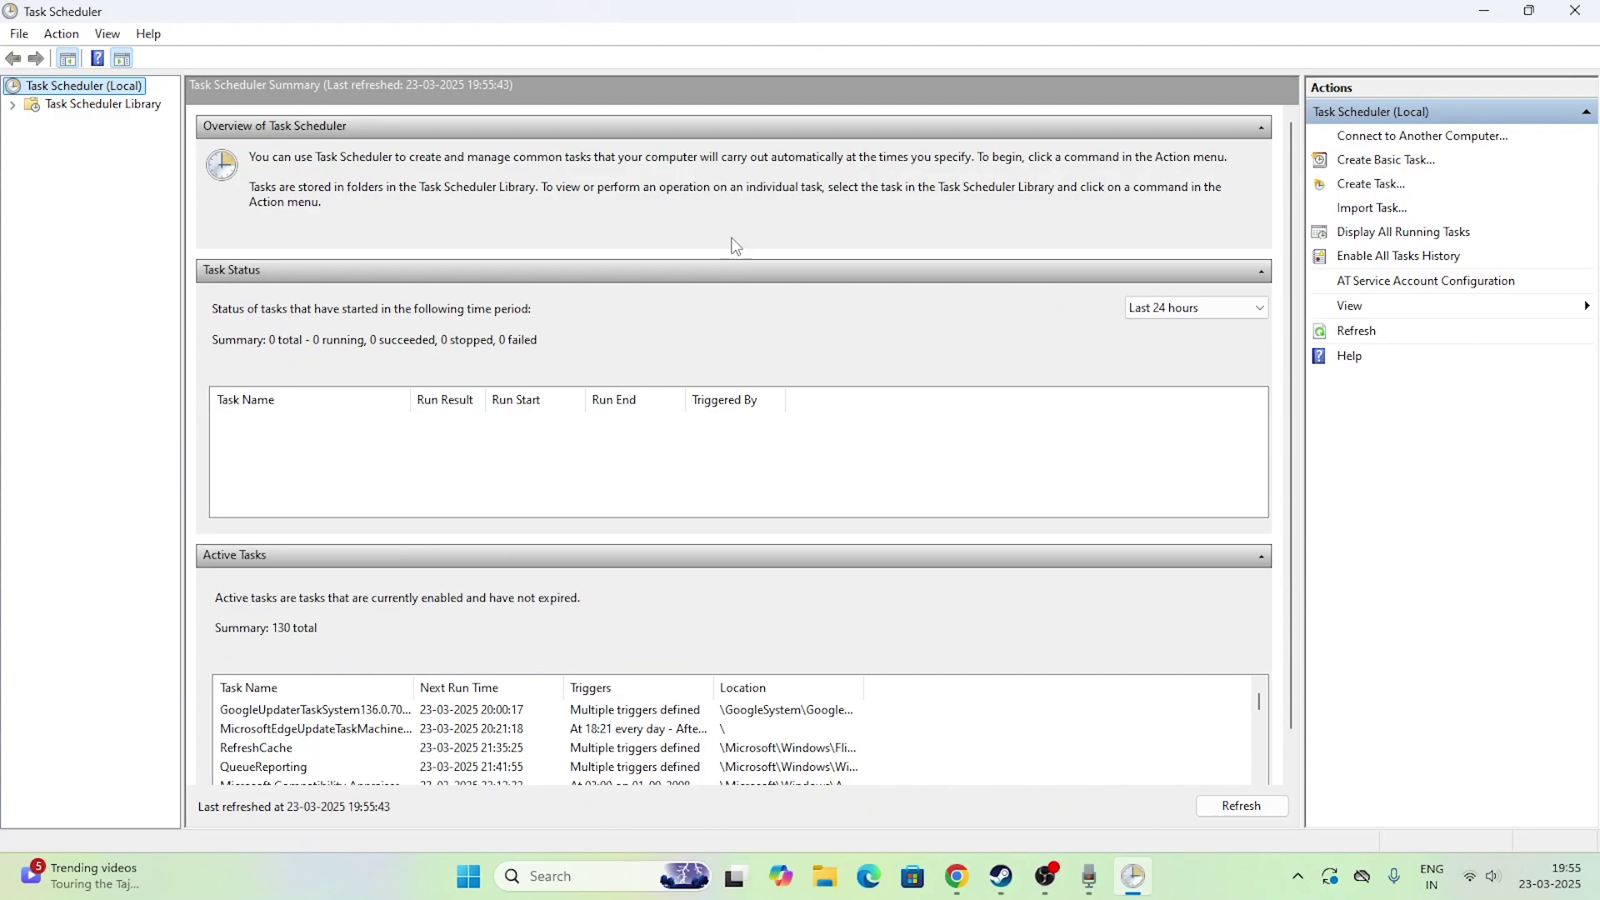
Inspect the Edge update and CreateExplorerShellUnelevatedTask tasks in the library, then close Task Scheduler.
click(105, 106)
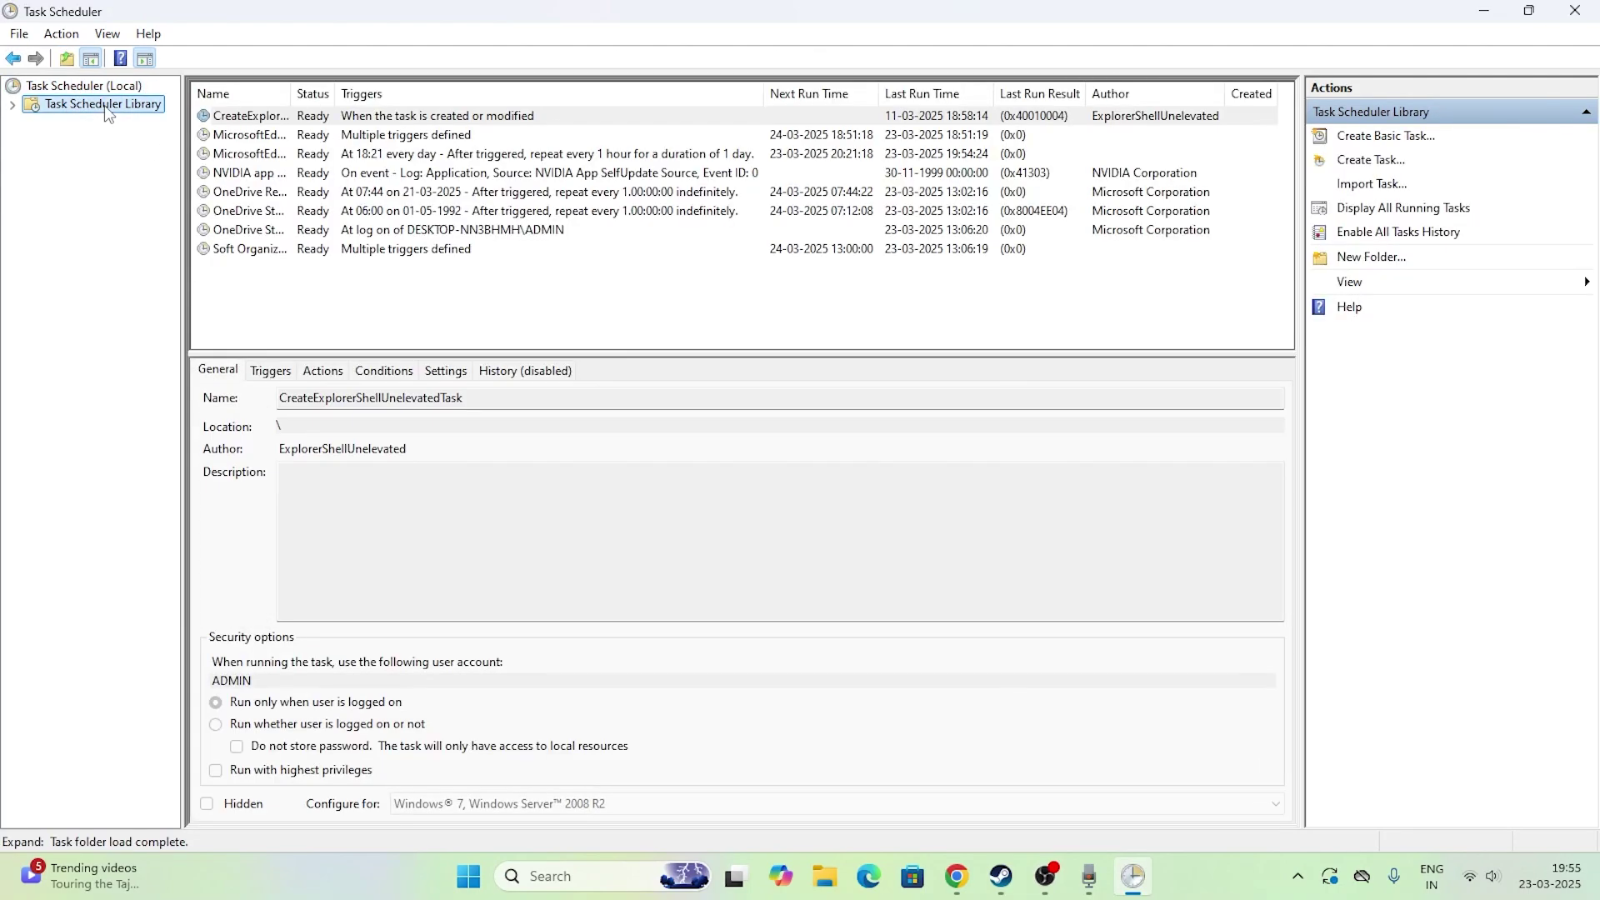
click(376, 136)
right_click(474, 156)
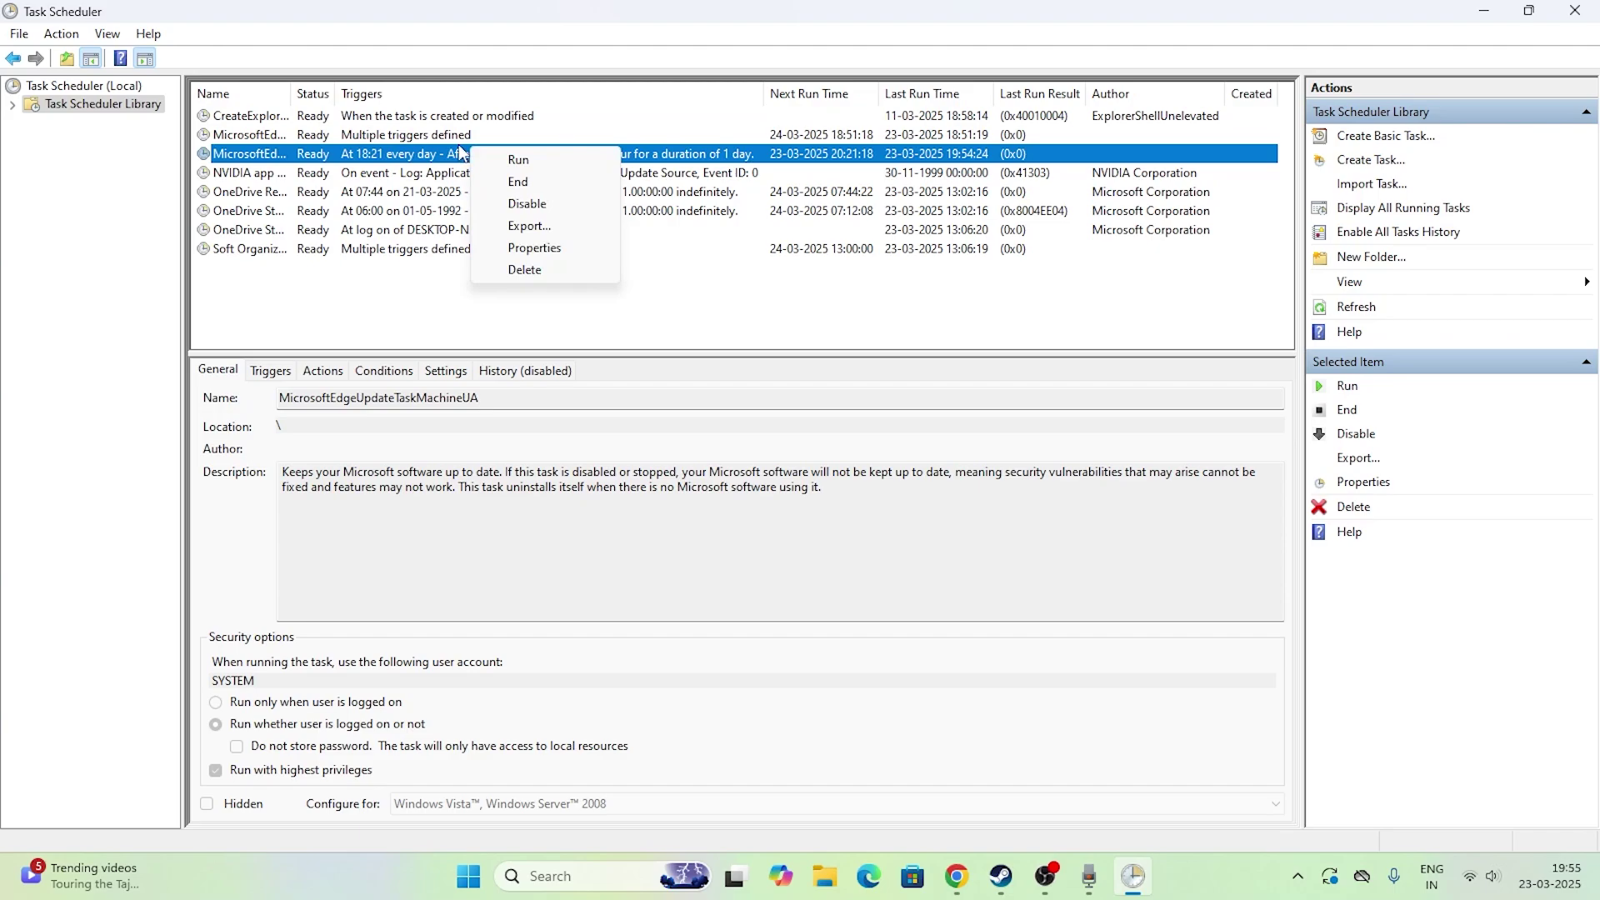
click(464, 153)
click(446, 124)
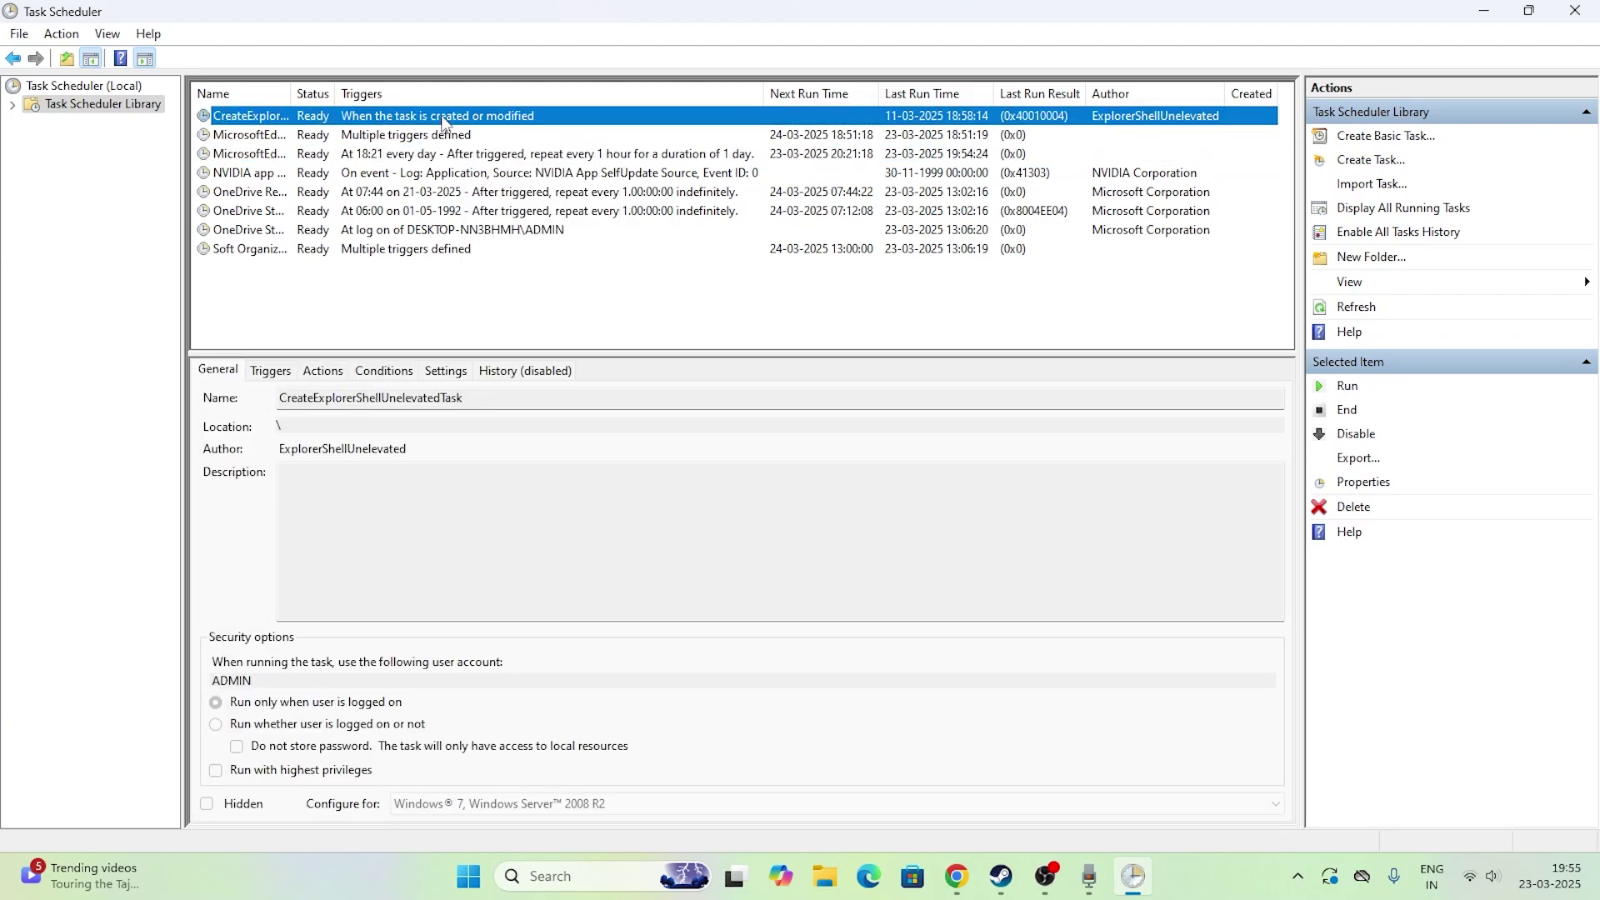
double_click(456, 123)
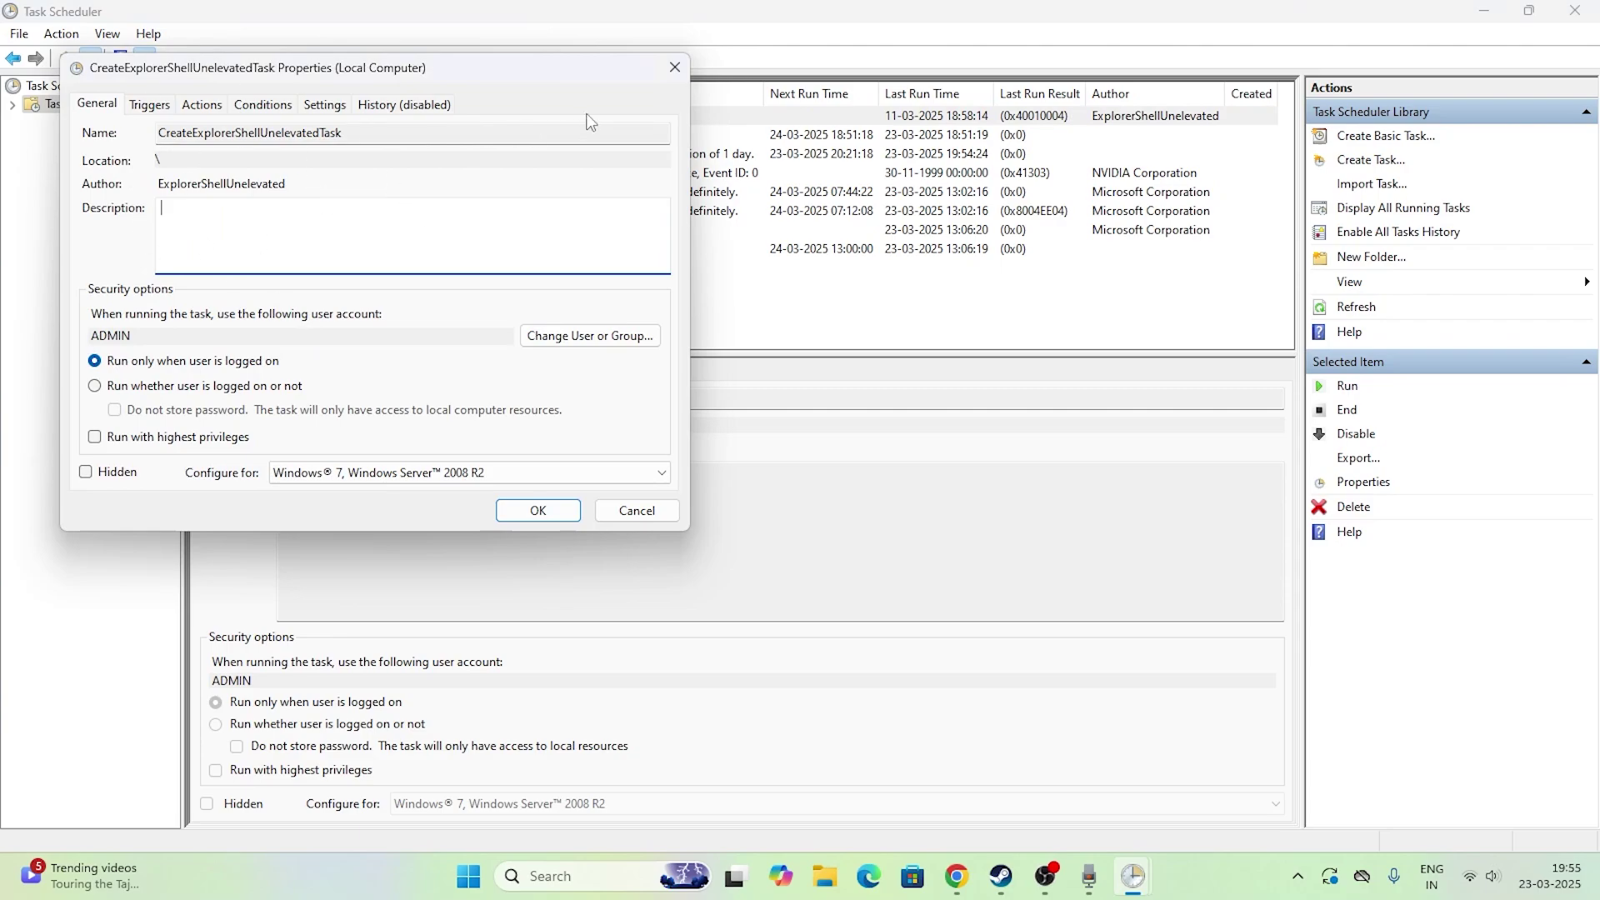
click(675, 66)
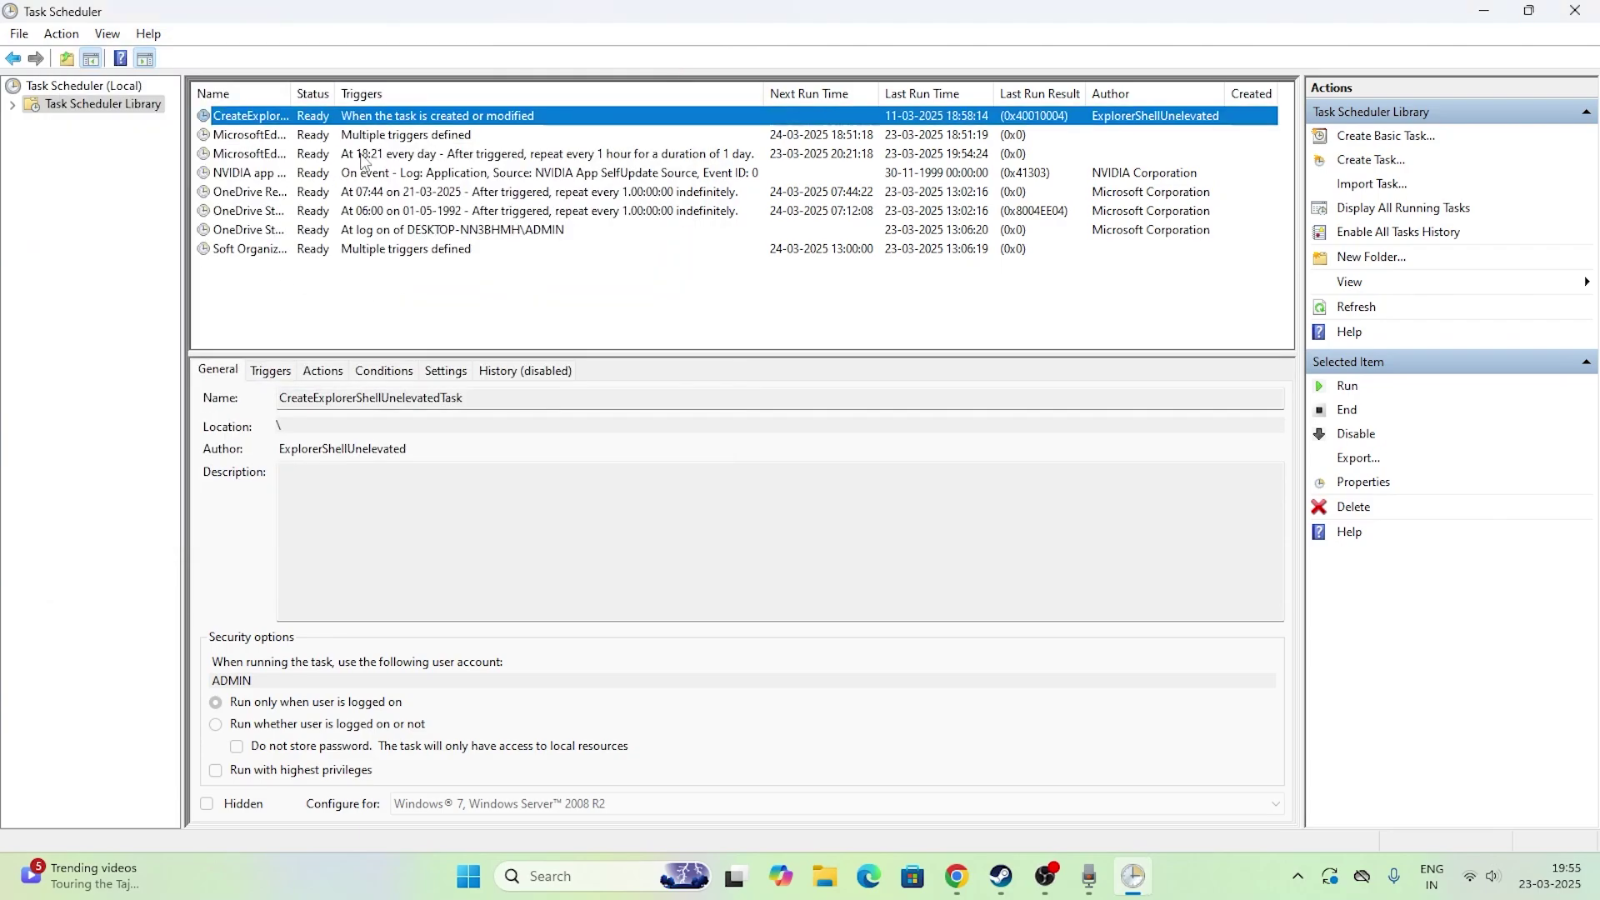
right_click(382, 137)
click(614, 285)
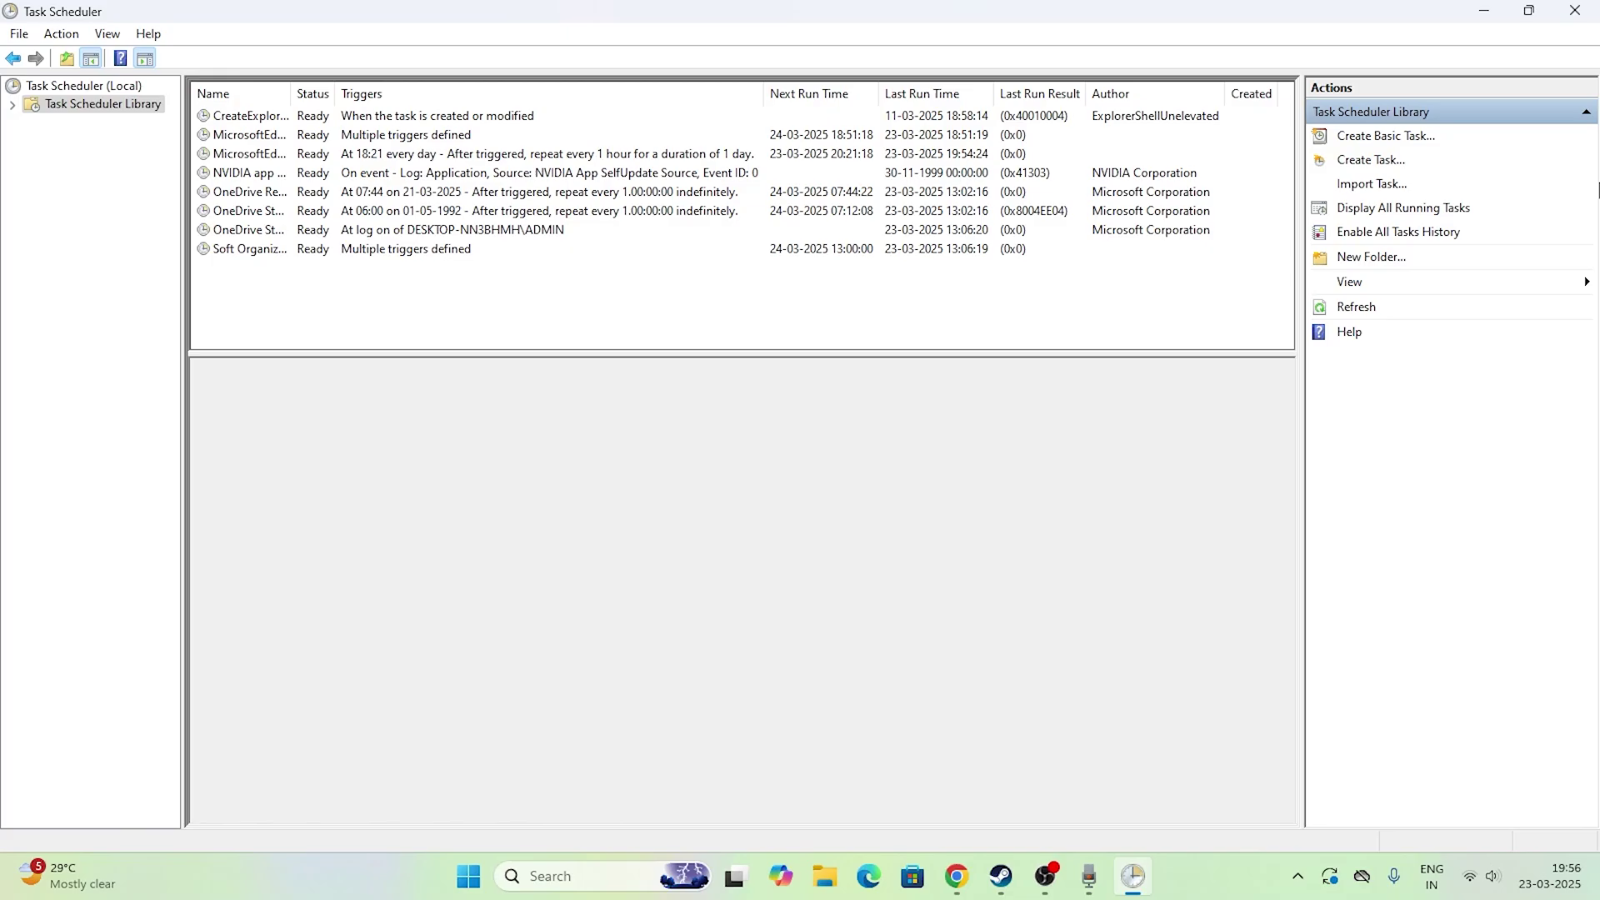
click(1593, 14)
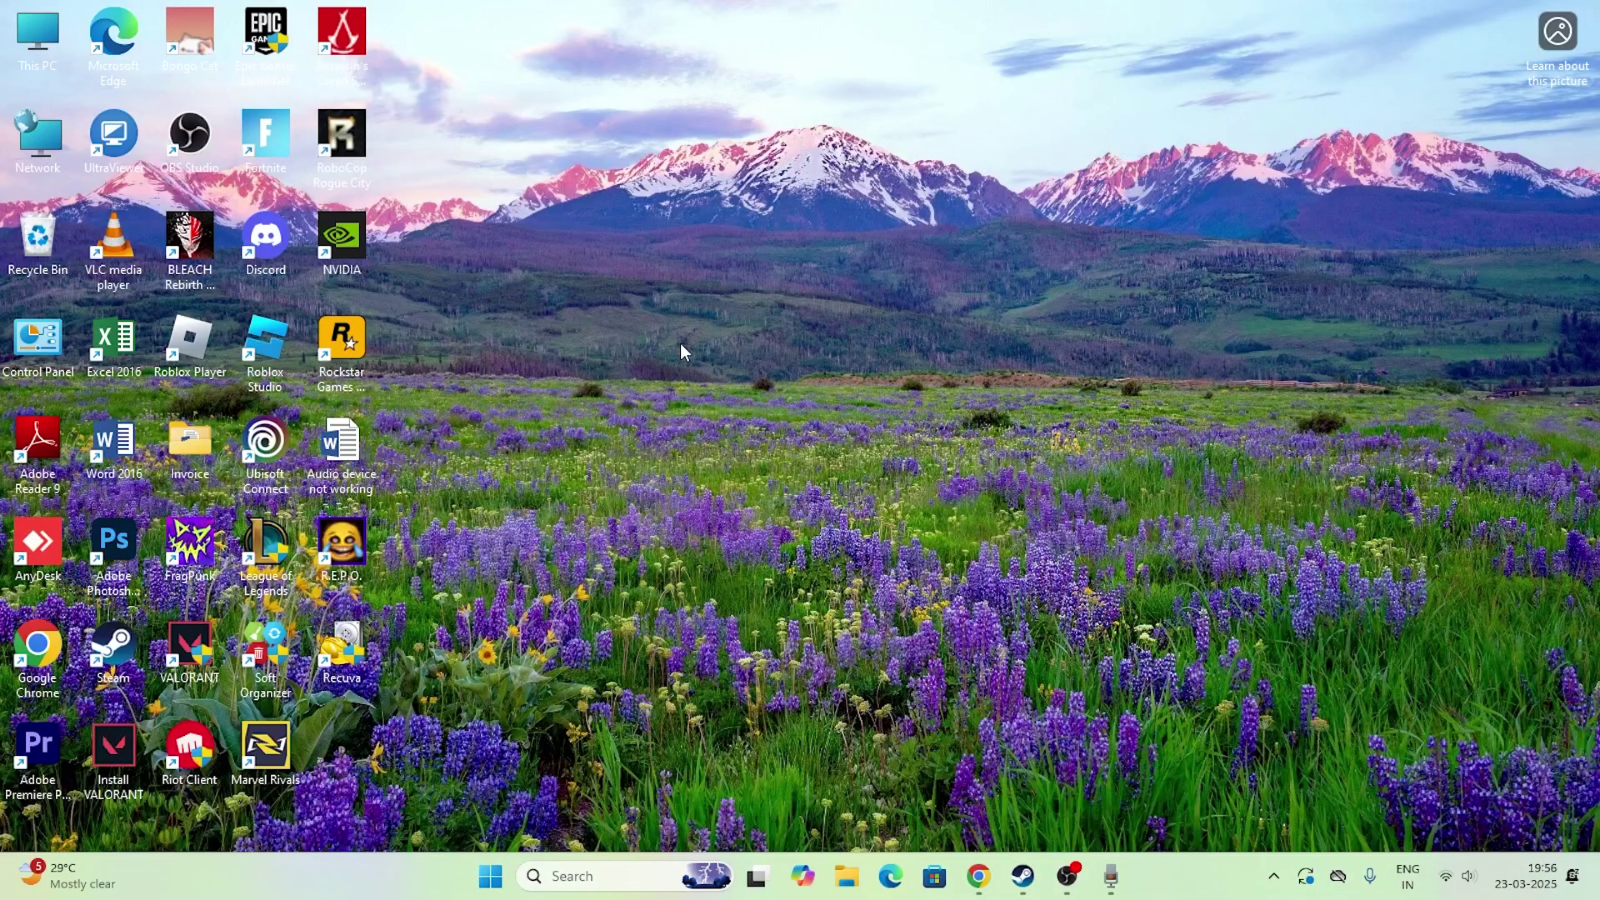
Open the Settings app from Windows search.
click(569, 889)
text(s)
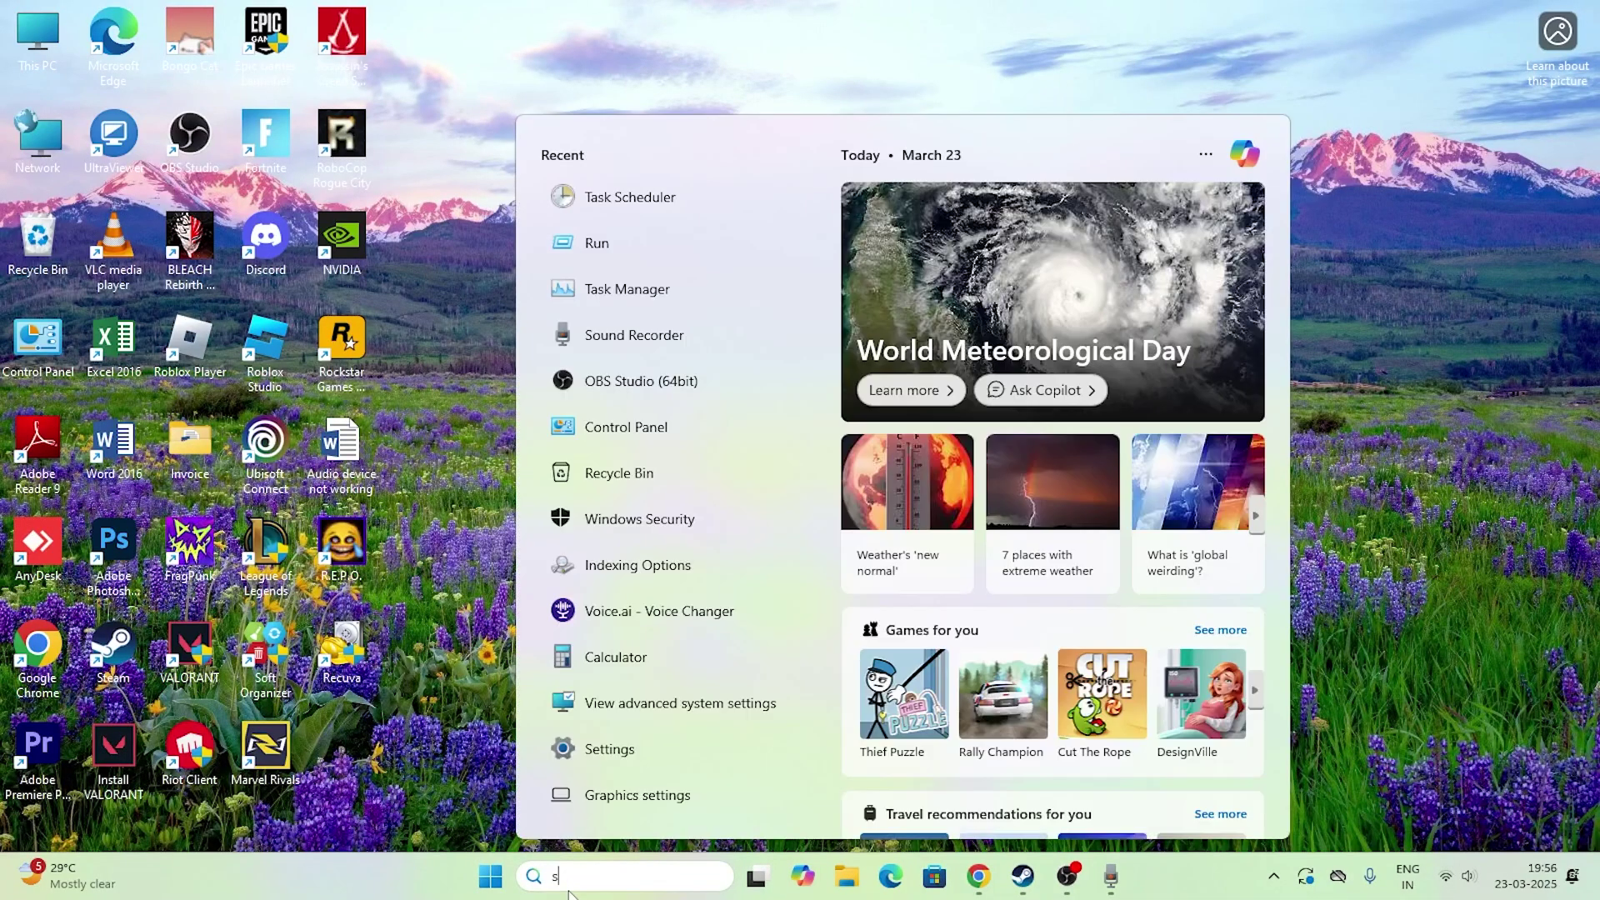
text(ettings)
click(614, 269)
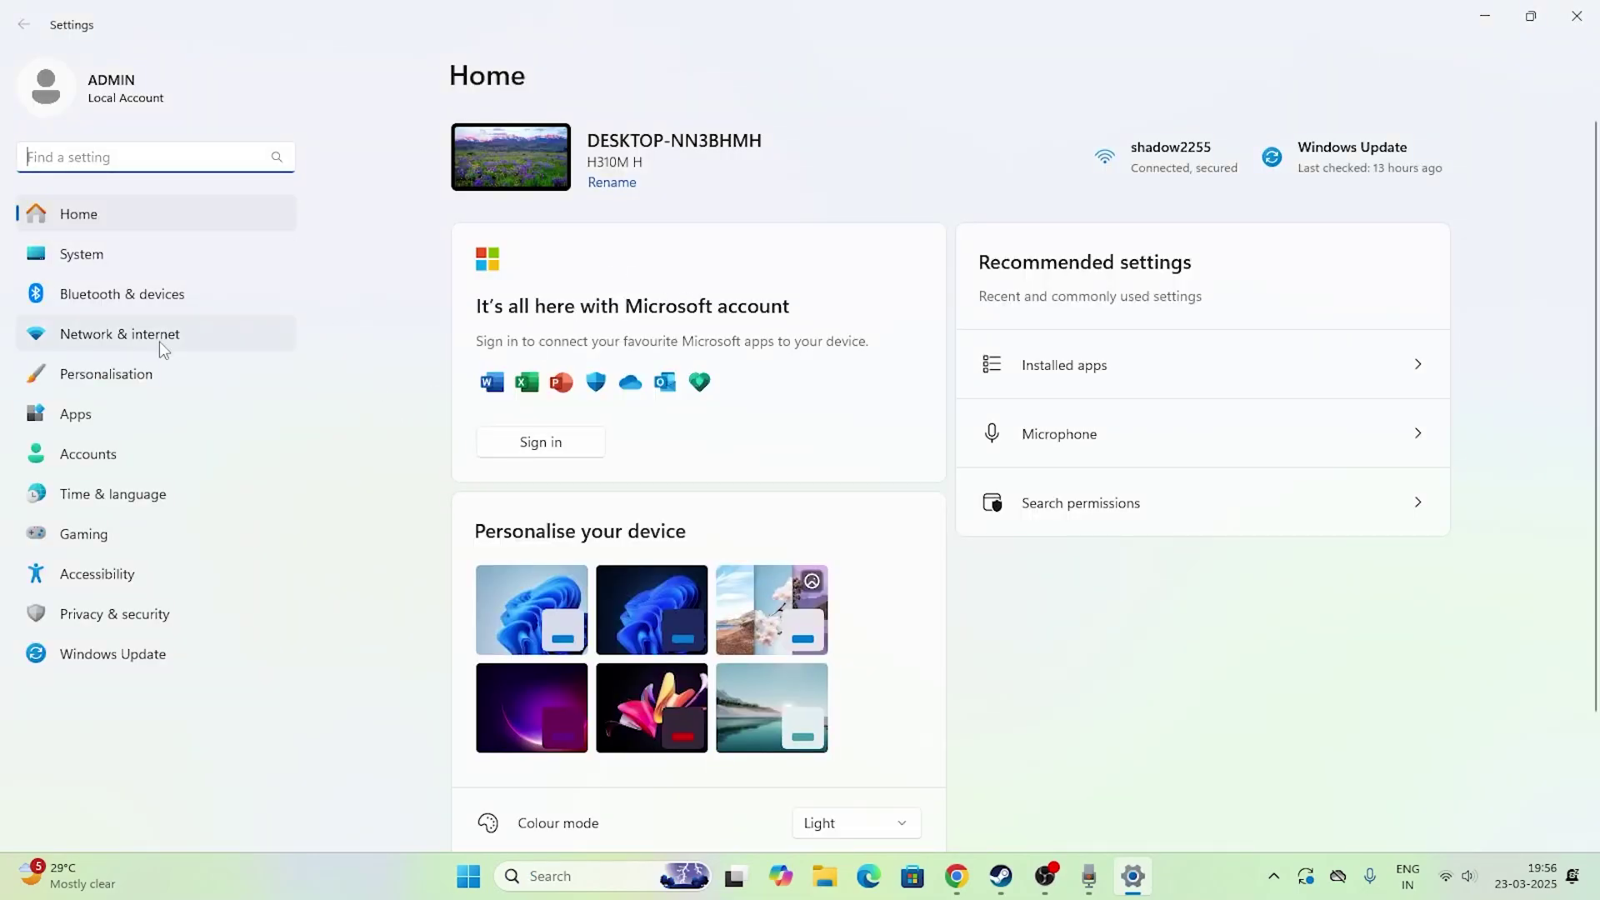
Go to the Personalisation > Taskbar settings page.
click(143, 372)
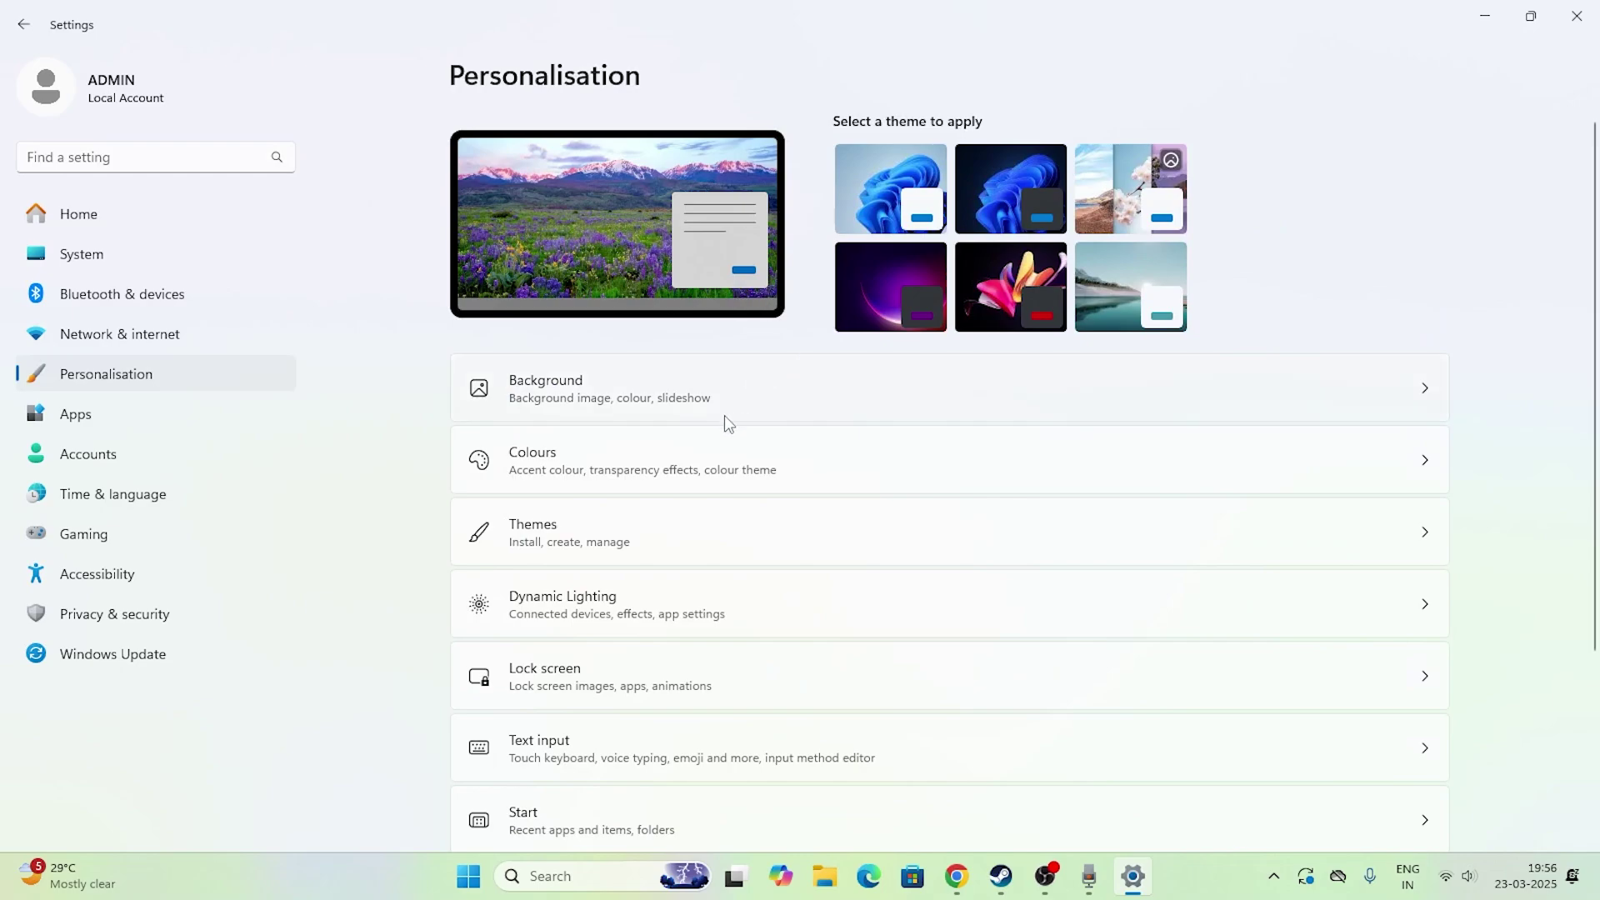
scroll(724, 417, down, 3)
scroll(724, 416, up, 2)
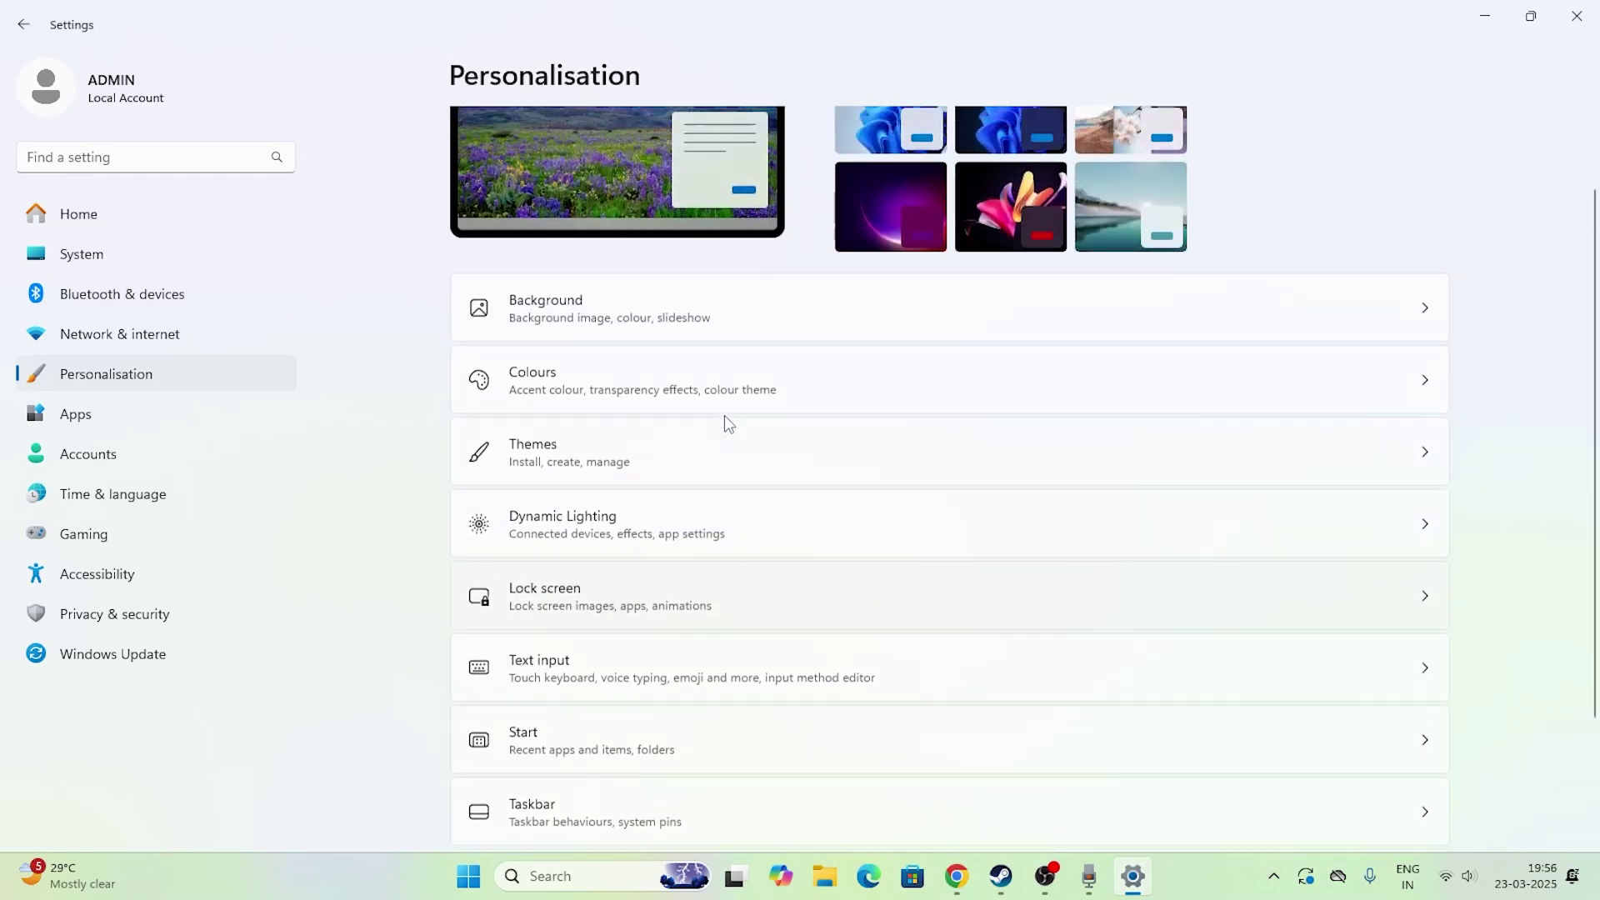
scroll(724, 417, down, 2)
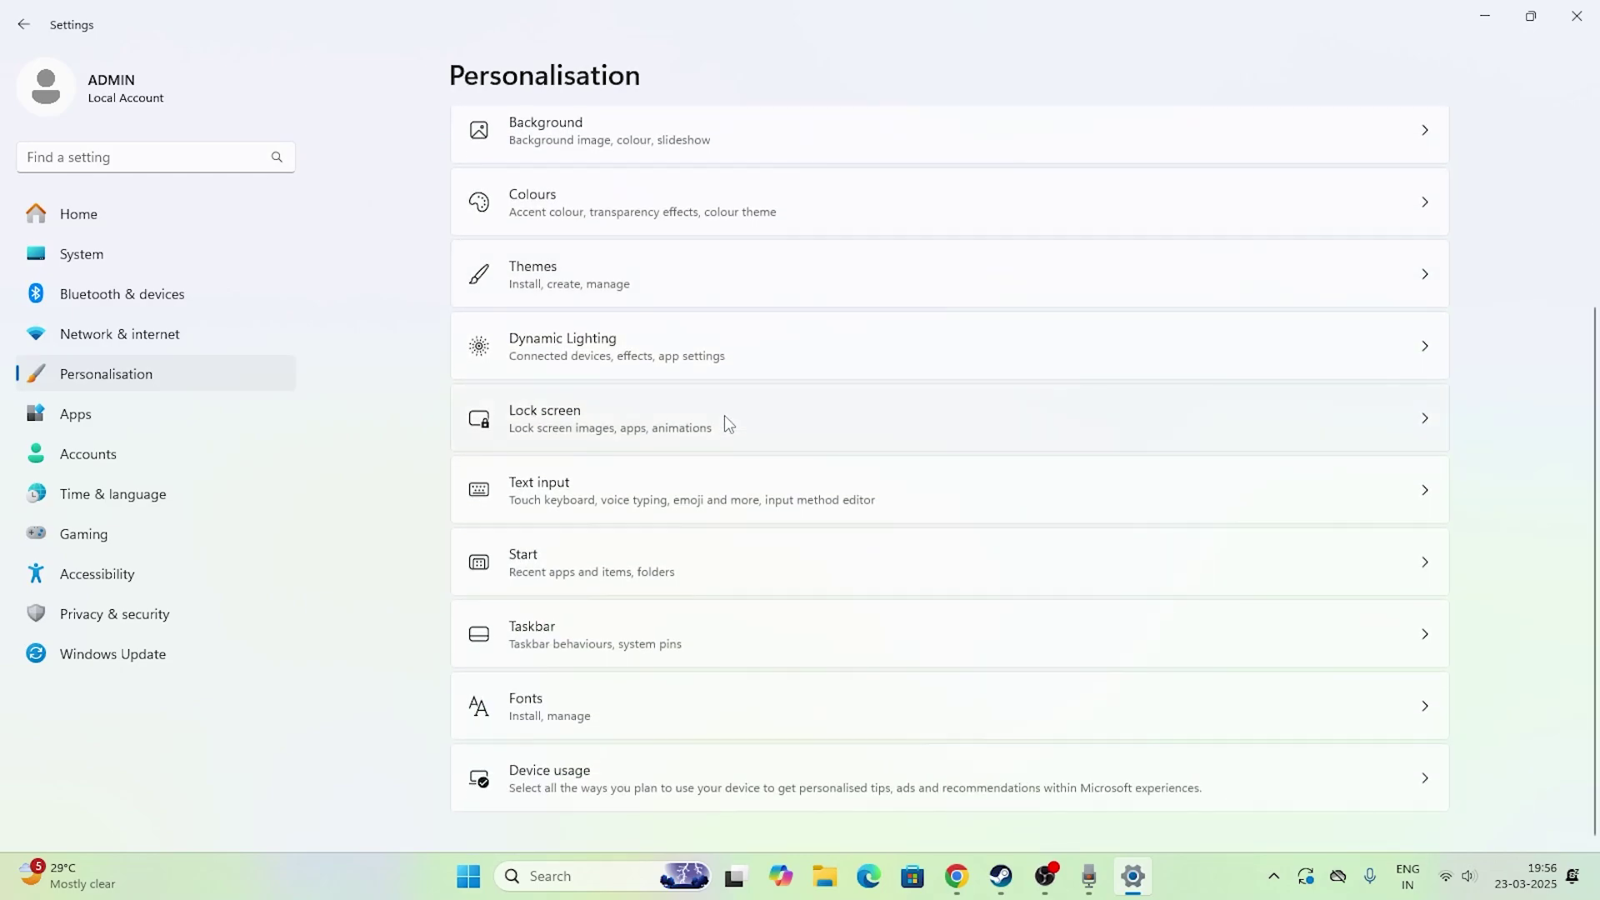
click(563, 660)
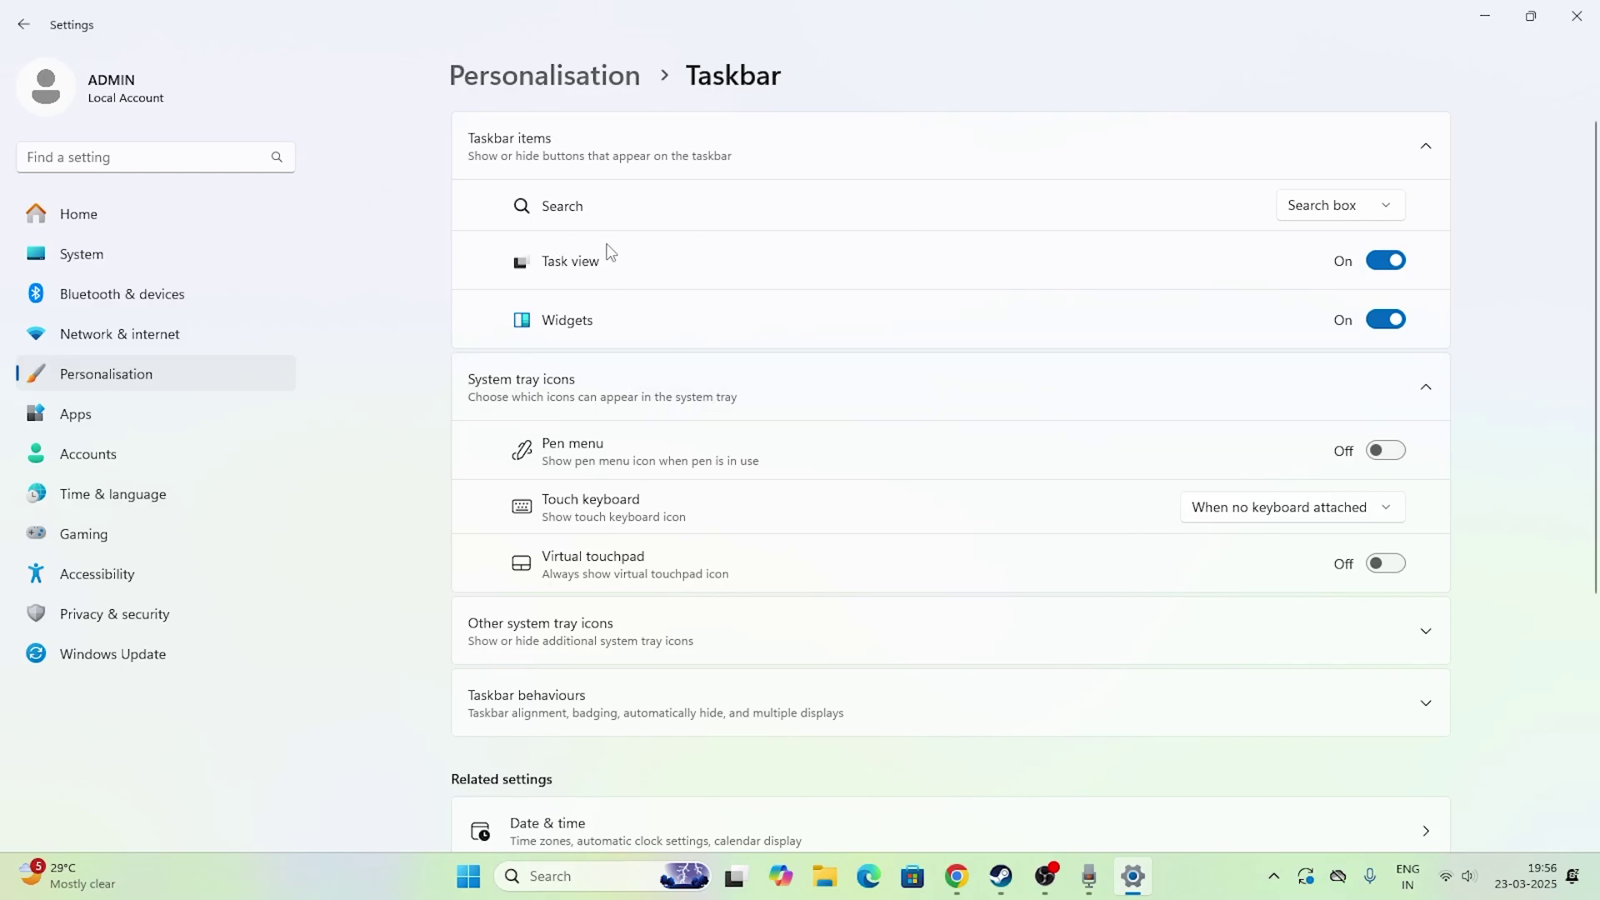
scroll(834, 302, down, 2)
scroll(833, 302, down, 2)
scroll(834, 302, up, 4)
Turn Widgets off on the taskbar, leaving Task view on.
click(1399, 326)
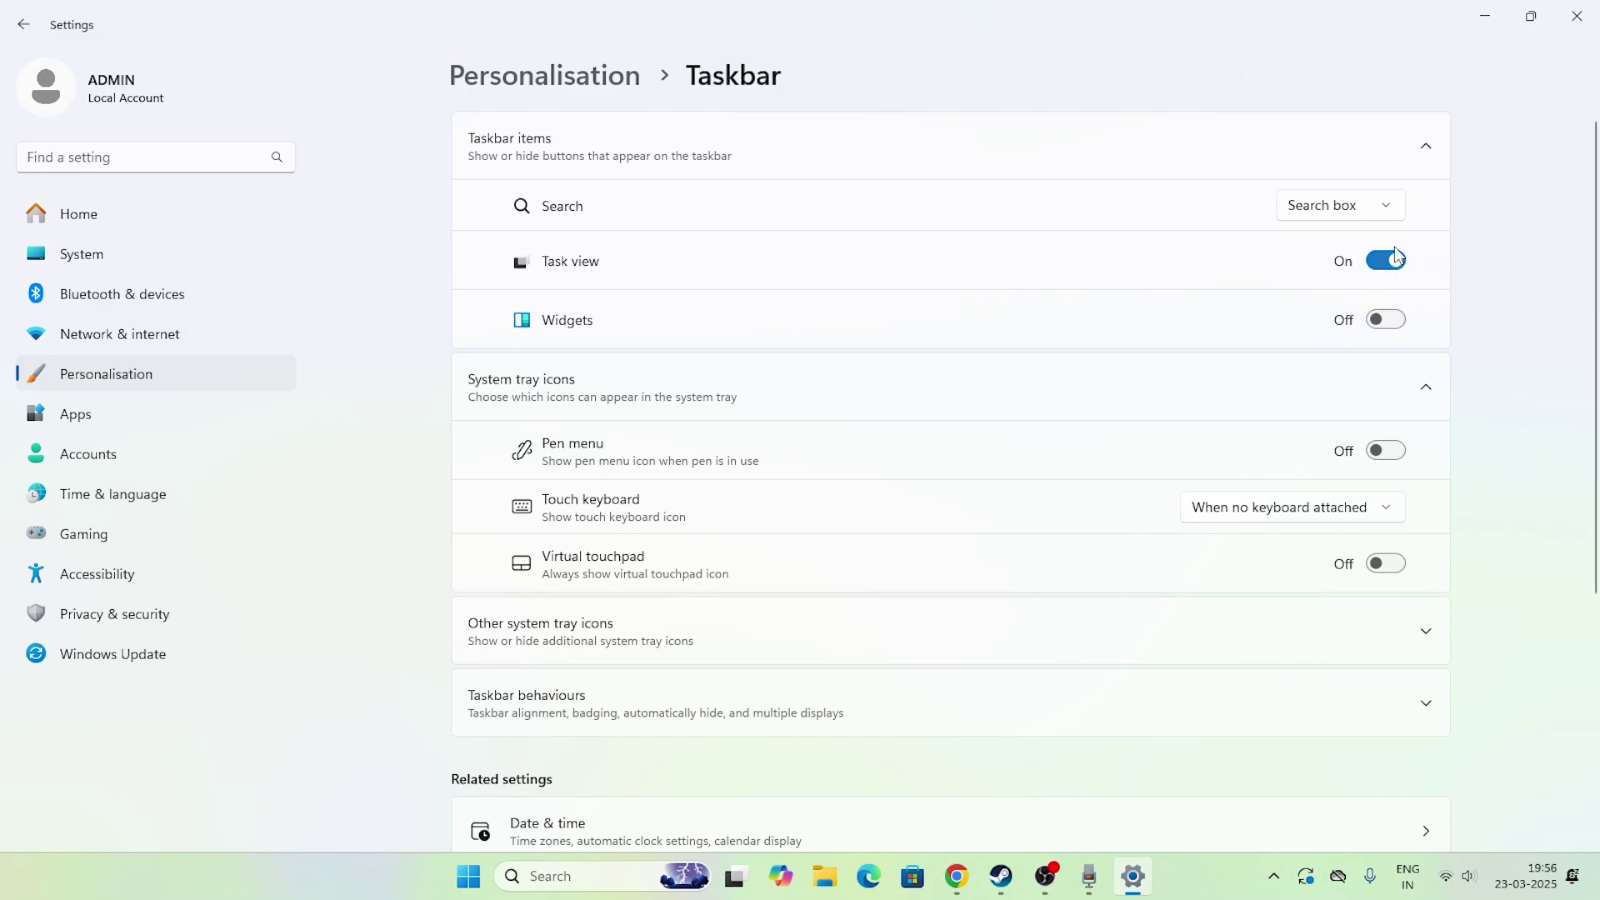
click(1397, 259)
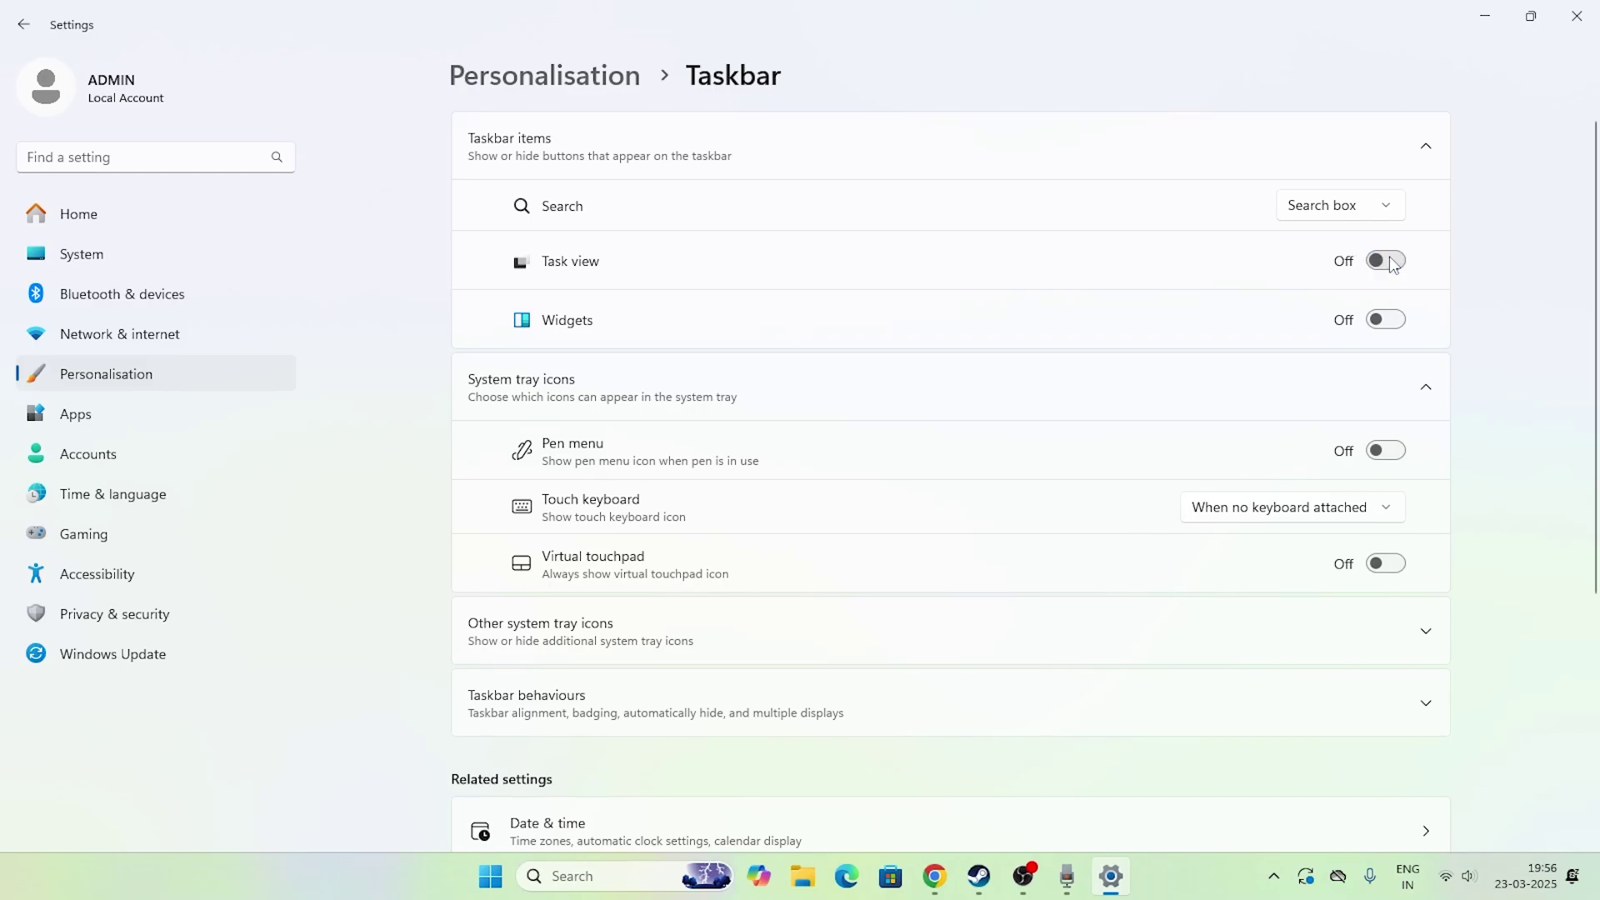
click(1399, 265)
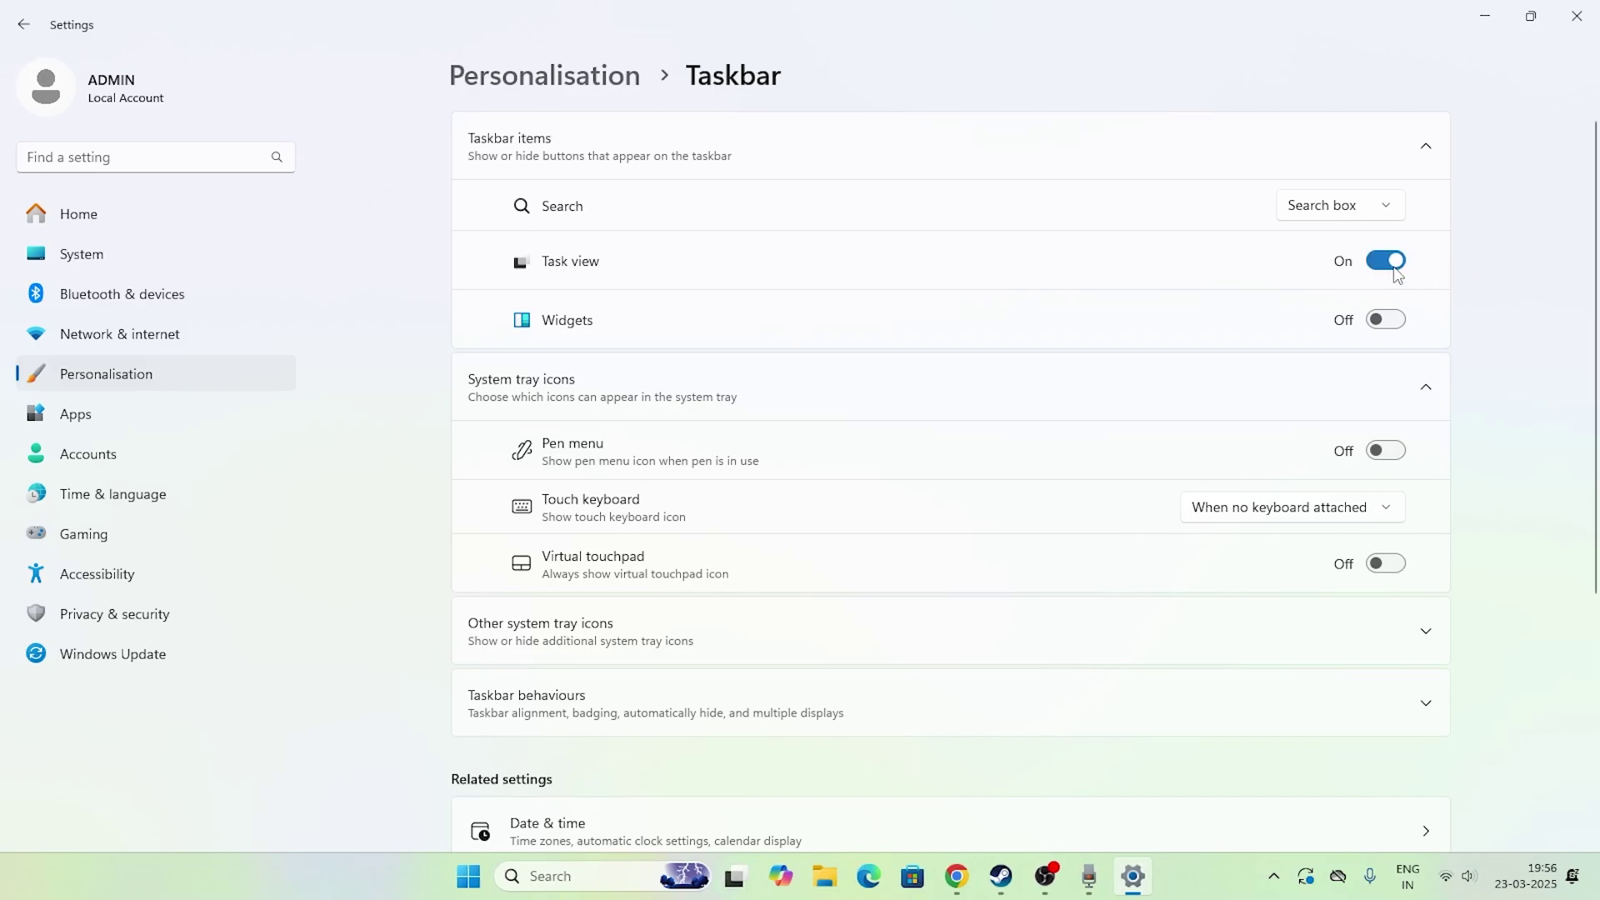
click(1379, 259)
click(1379, 259)
click(83, 408)
Uninstall the Weather app from Installed apps.
click(629, 159)
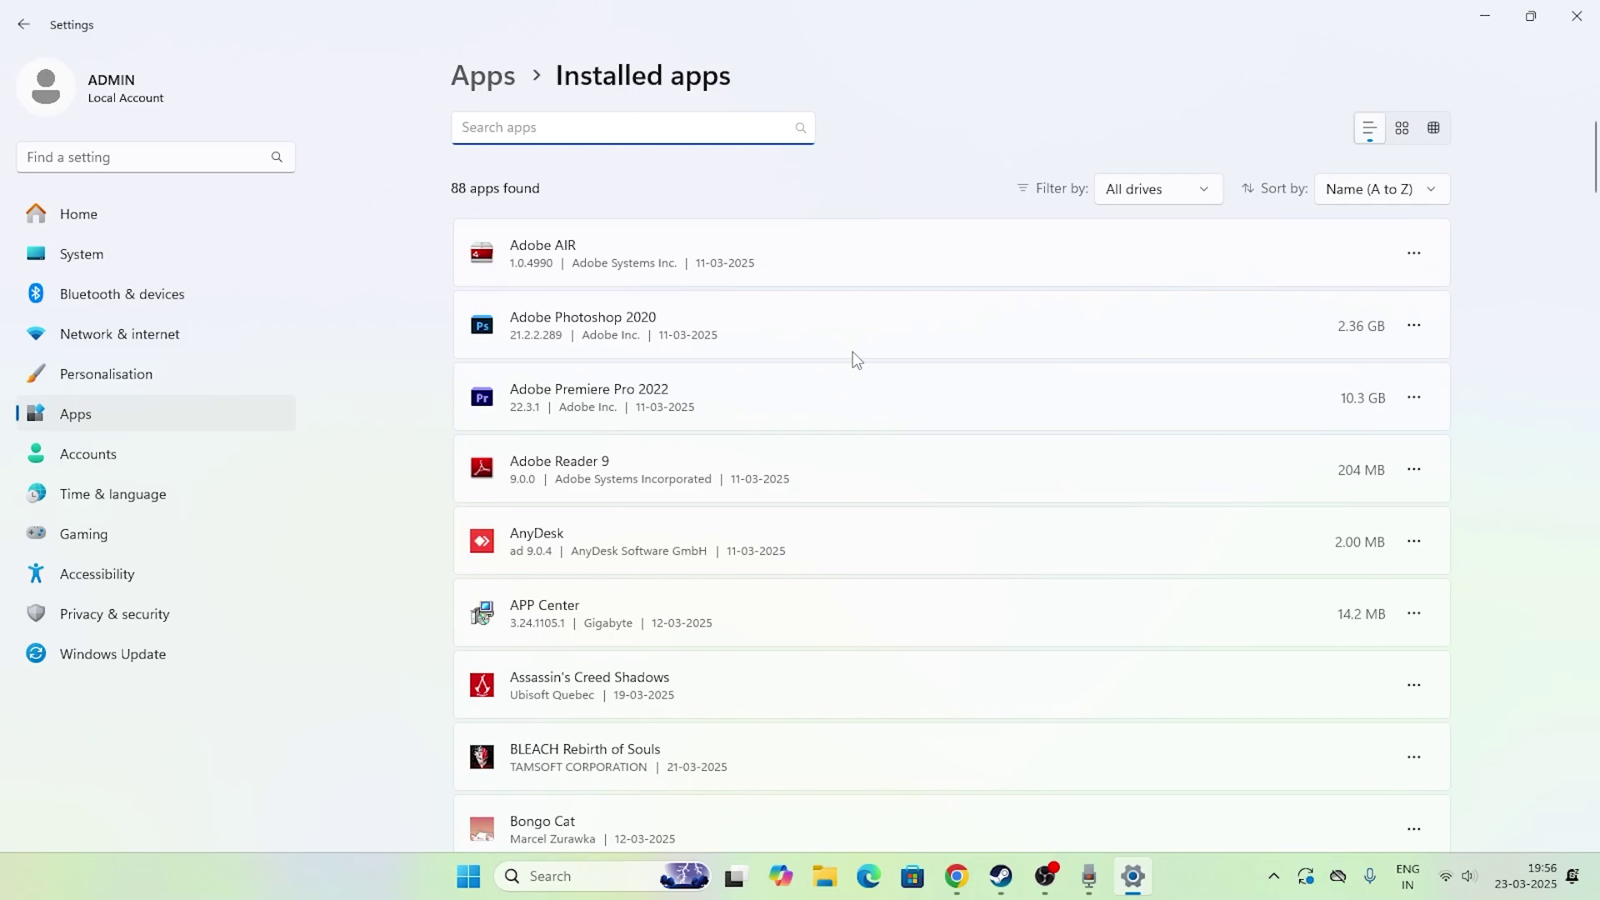
scroll(855, 360, down, 20)
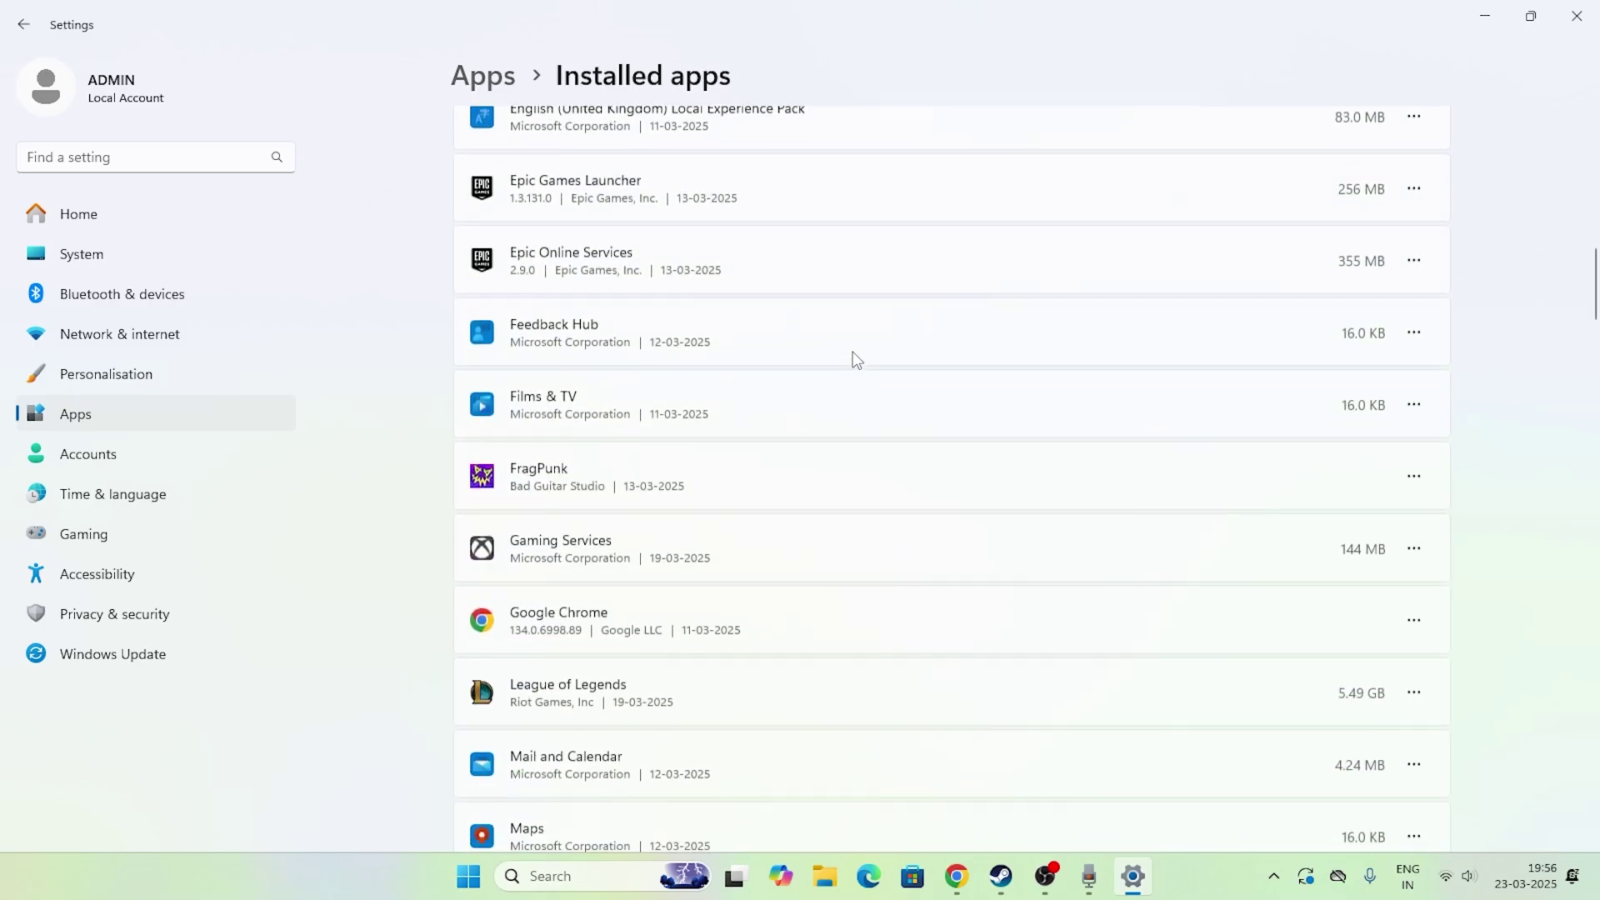
scroll(856, 360, down, 20)
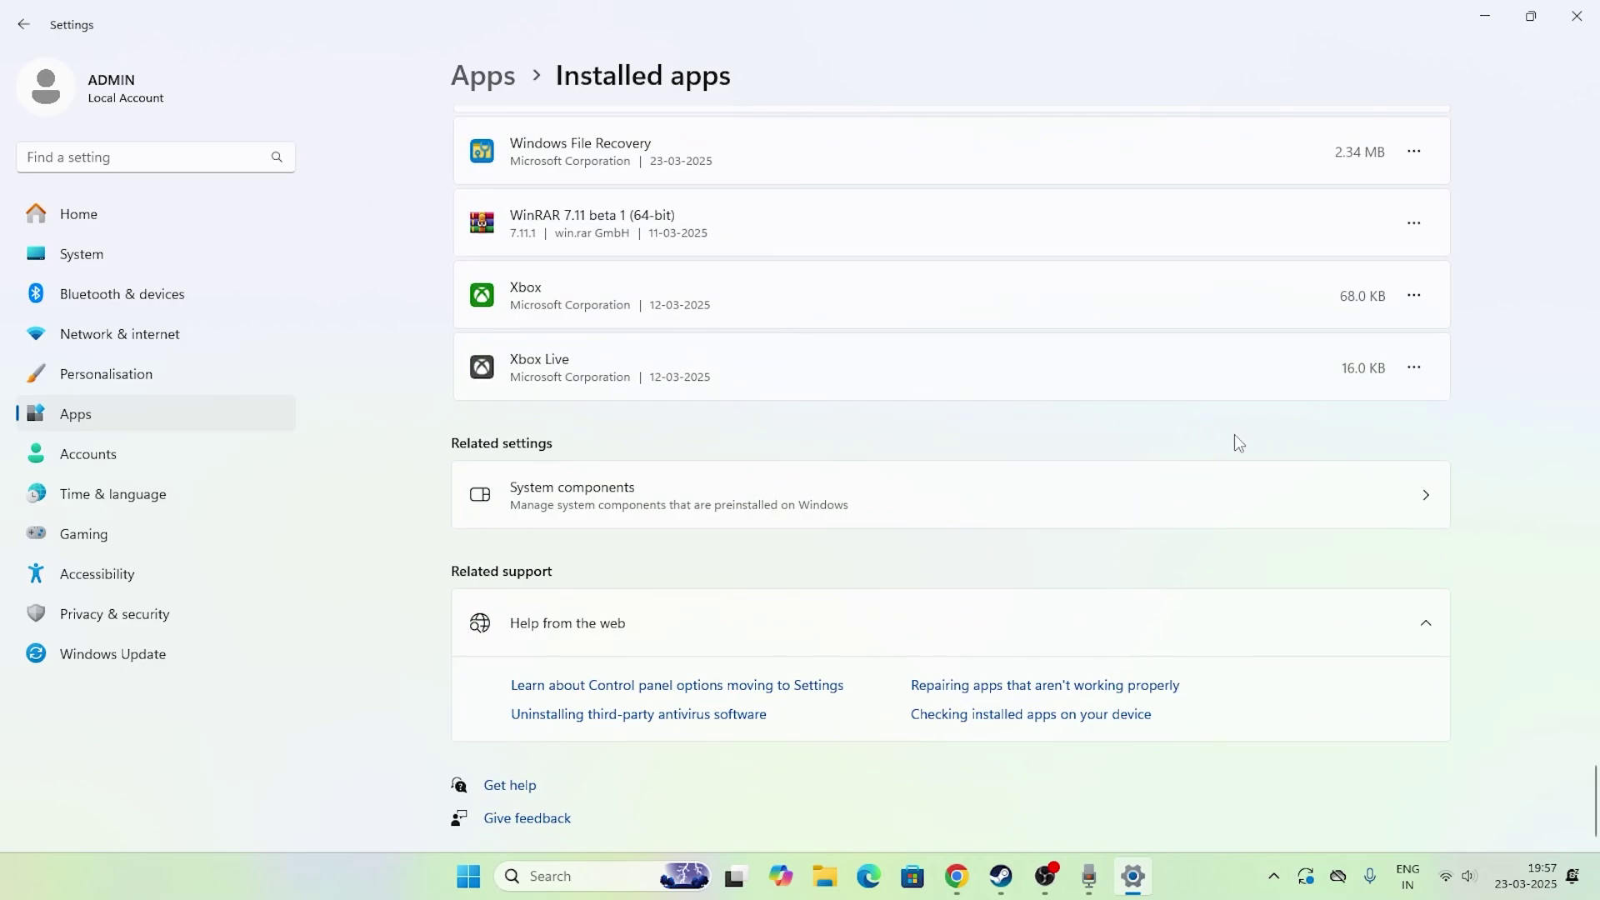
scroll(1239, 442, up, 5)
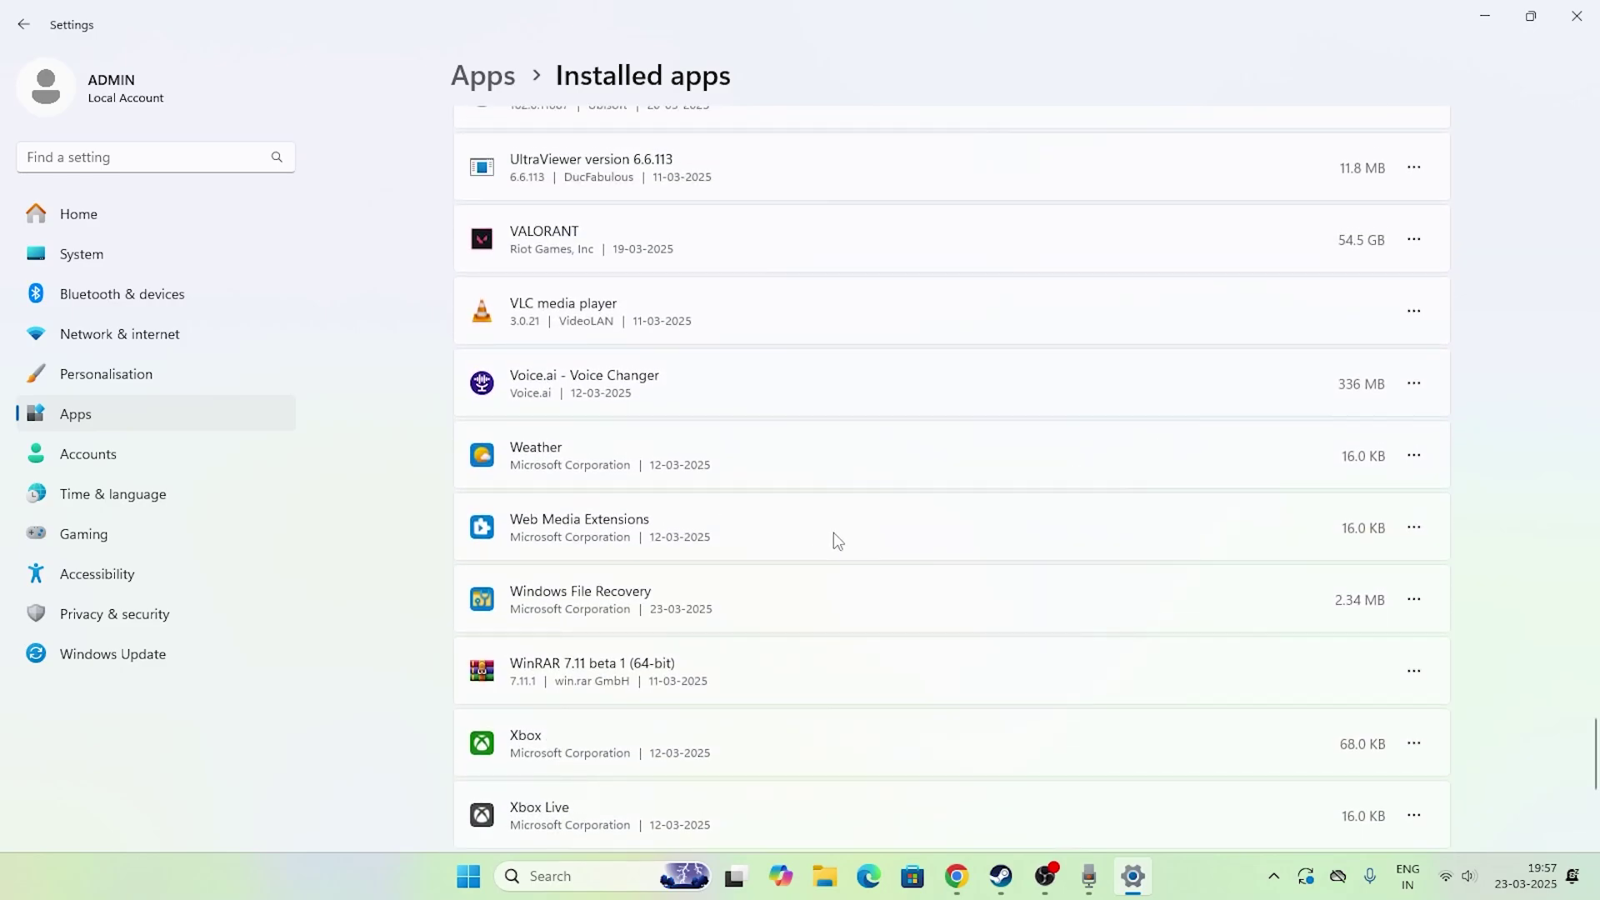
scroll(833, 533, up, 1)
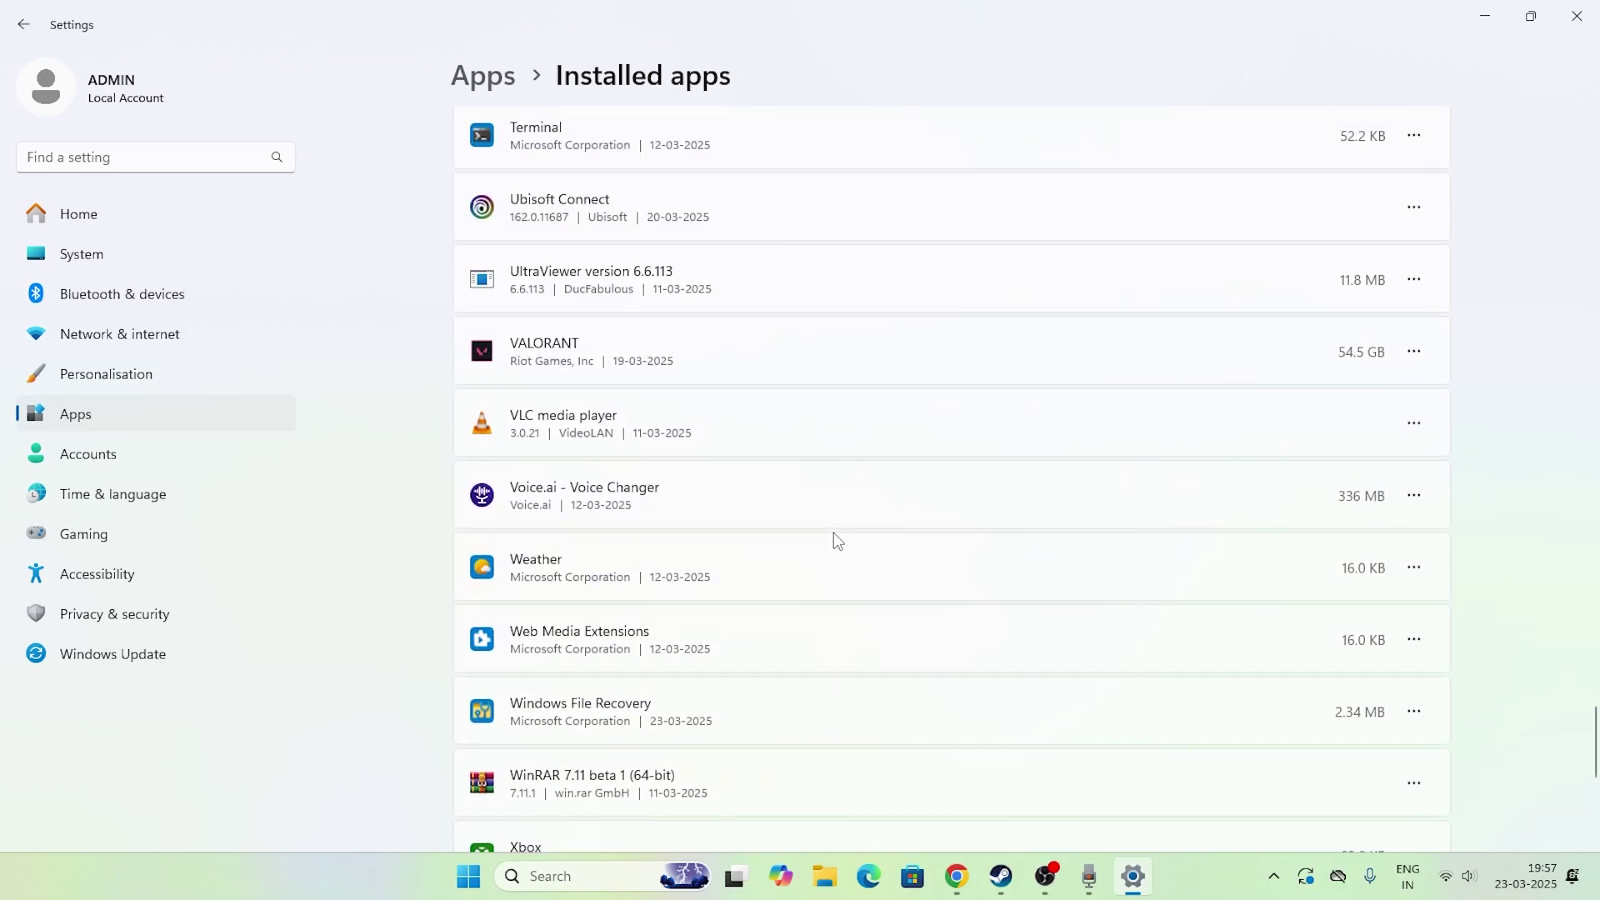
click(1418, 573)
click(1268, 672)
click(1343, 671)
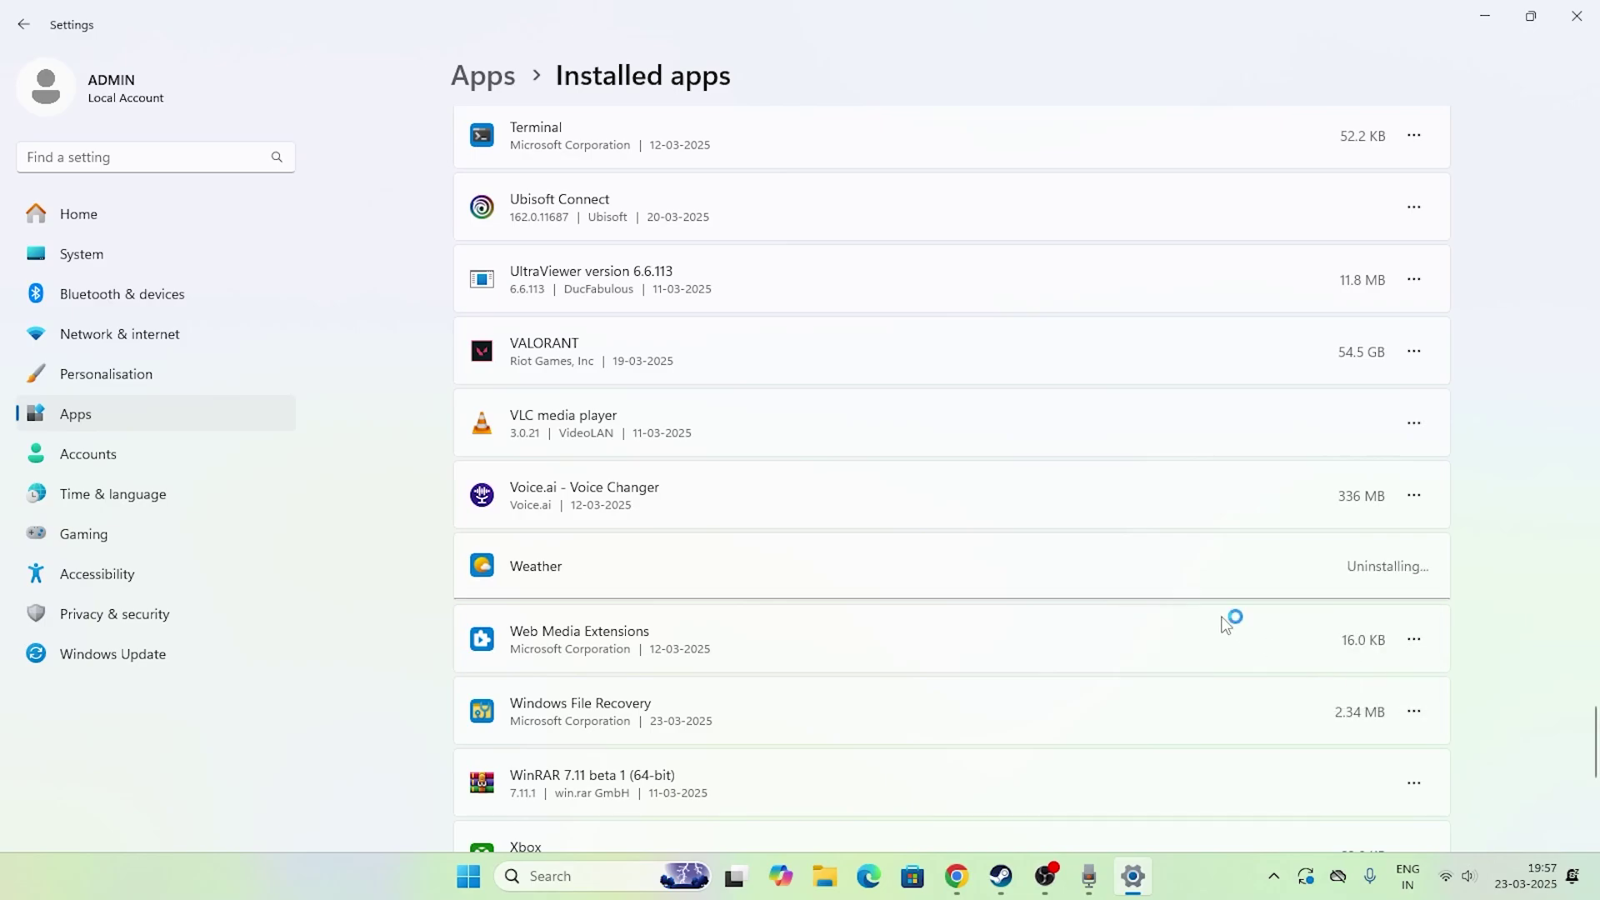
Start uninstalling Maps but dismiss the confirmation, keeping it installed.
scroll(1058, 521, up, 5)
scroll(1064, 520, up, 2)
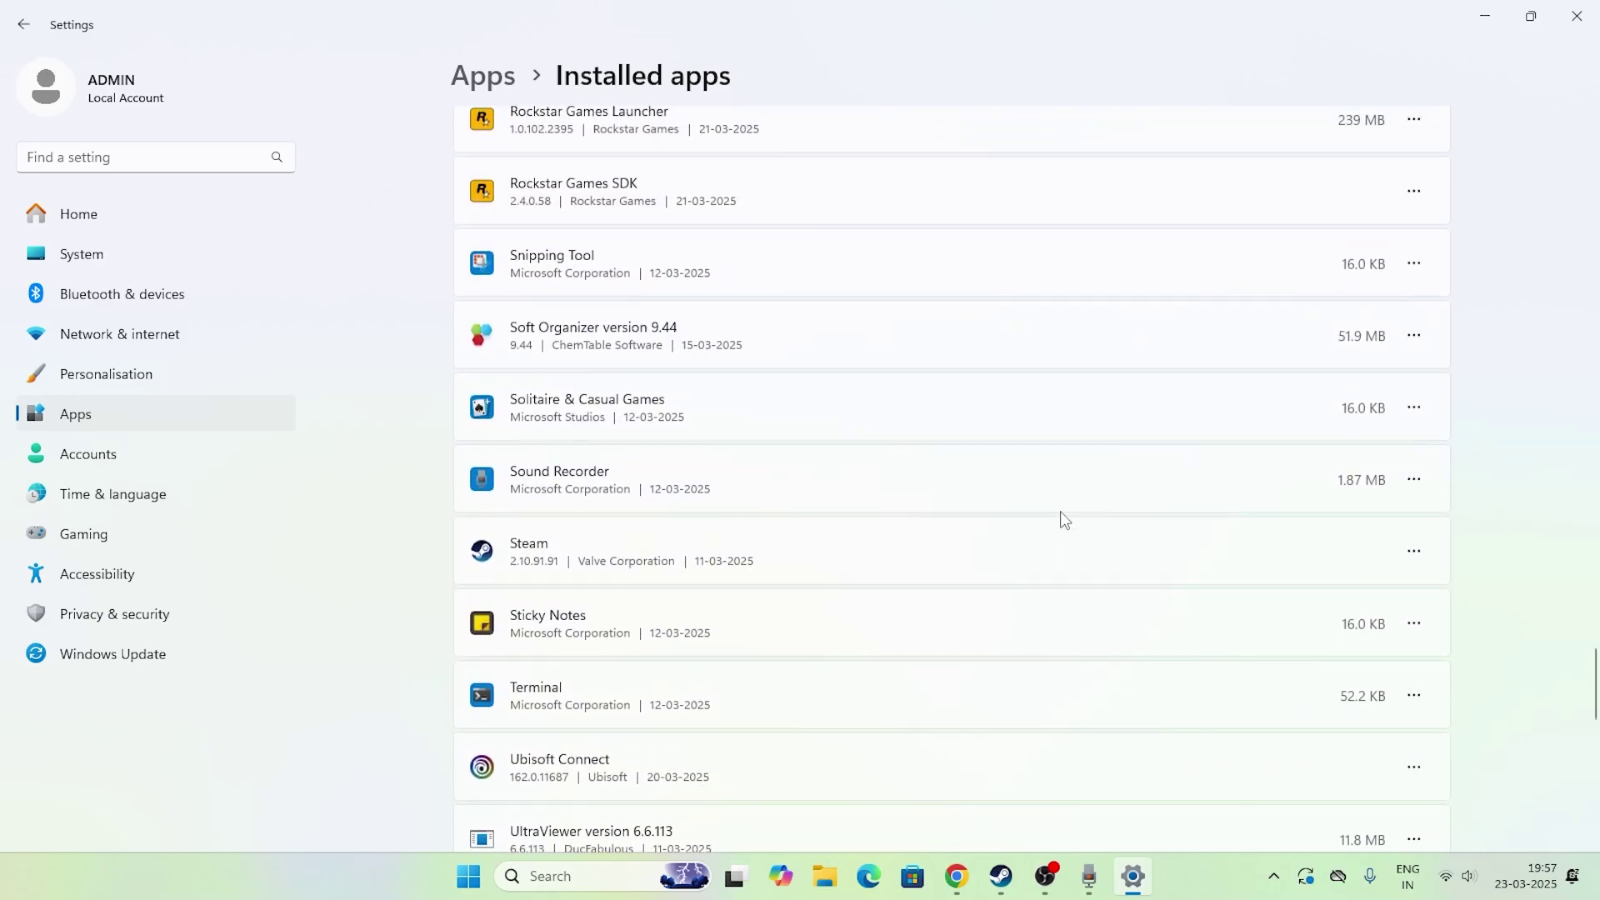
scroll(1106, 522, up, 3)
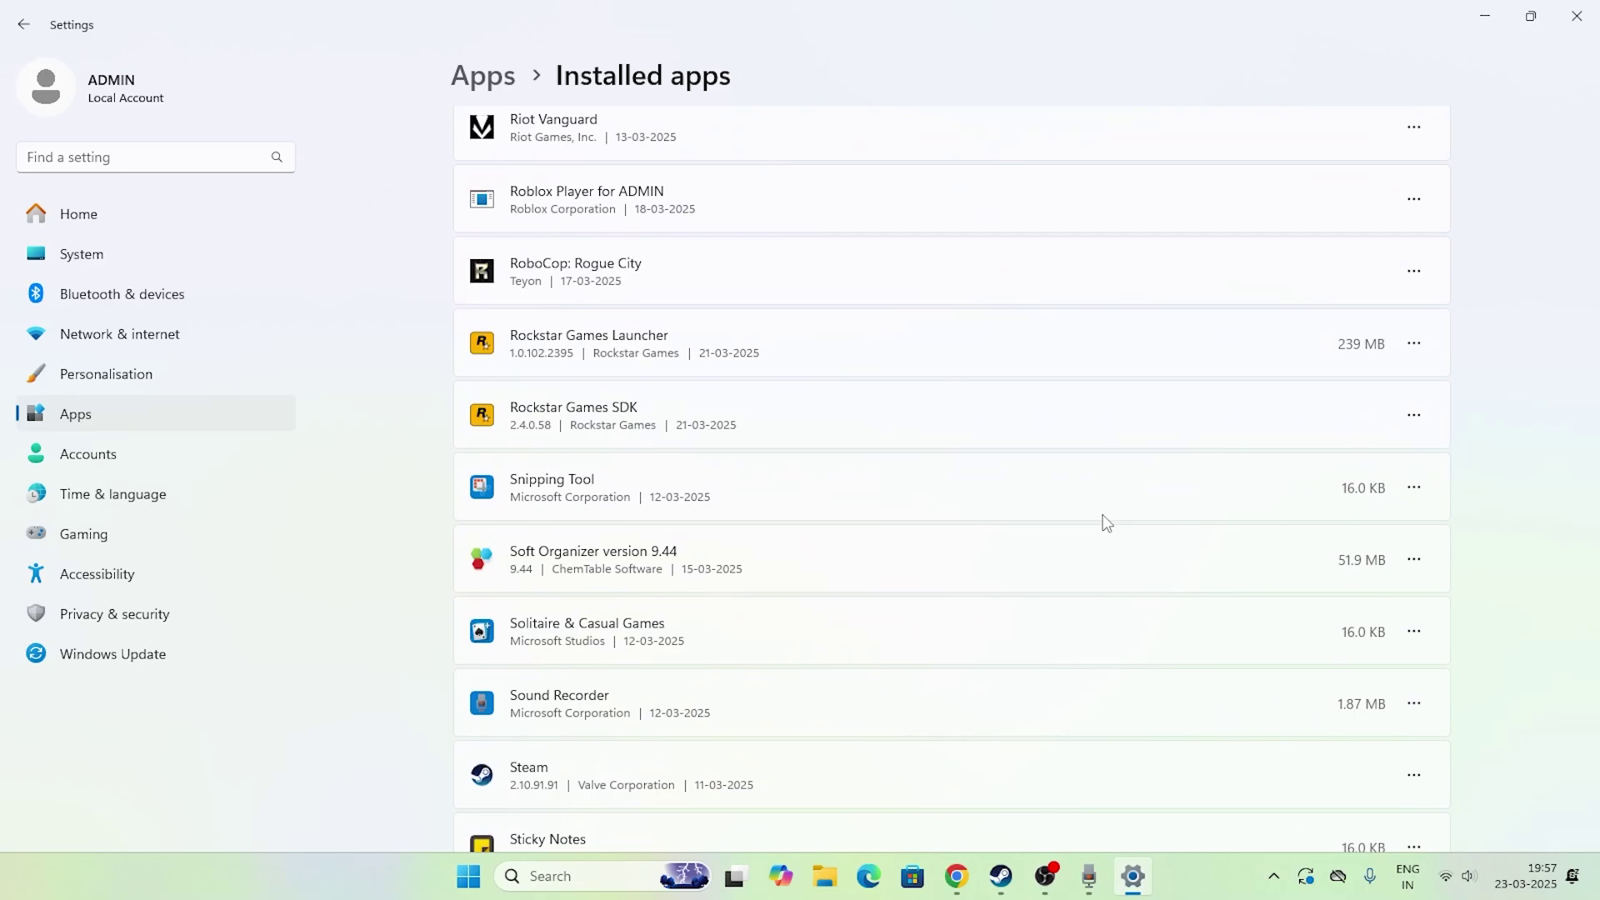
scroll(1106, 523, up, 12)
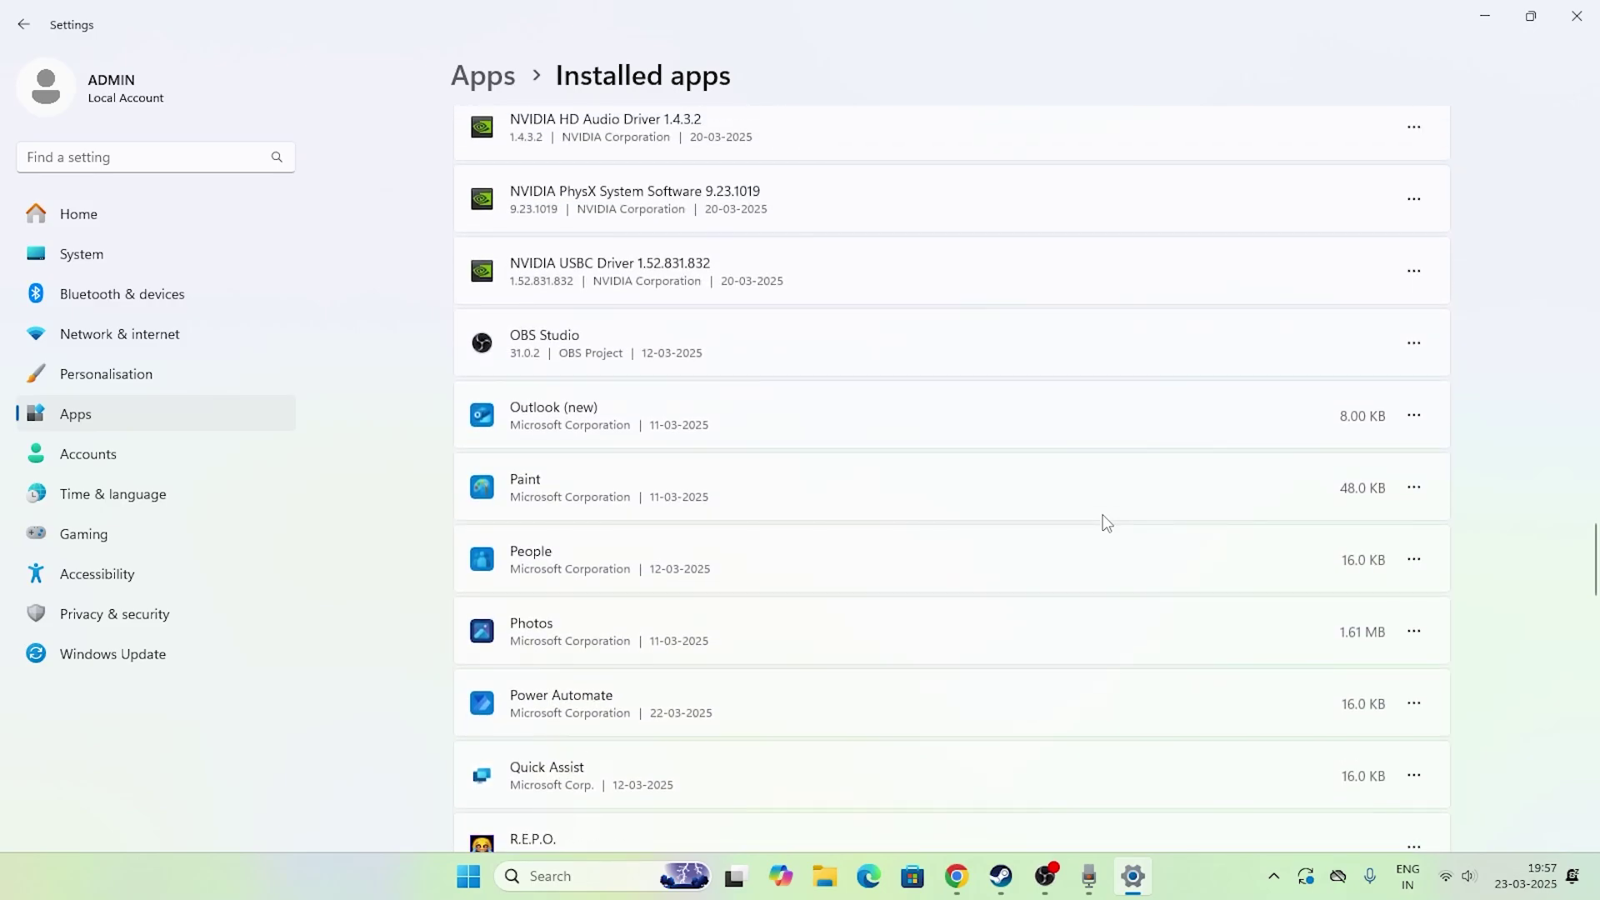
scroll(1107, 523, up, 10)
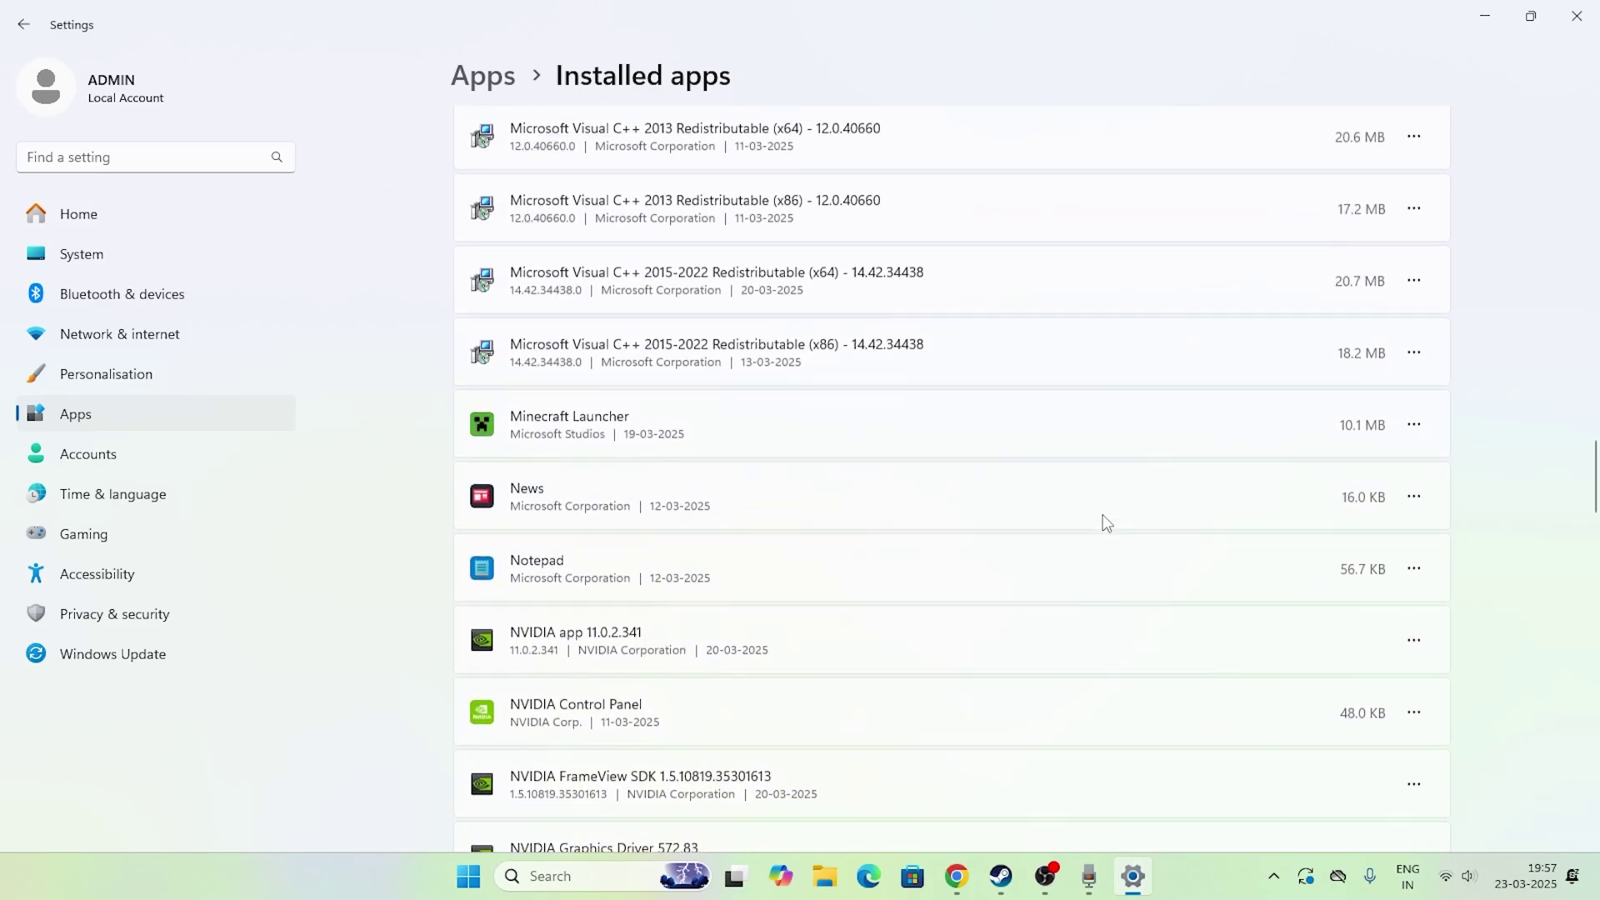
scroll(1105, 521, up, 15)
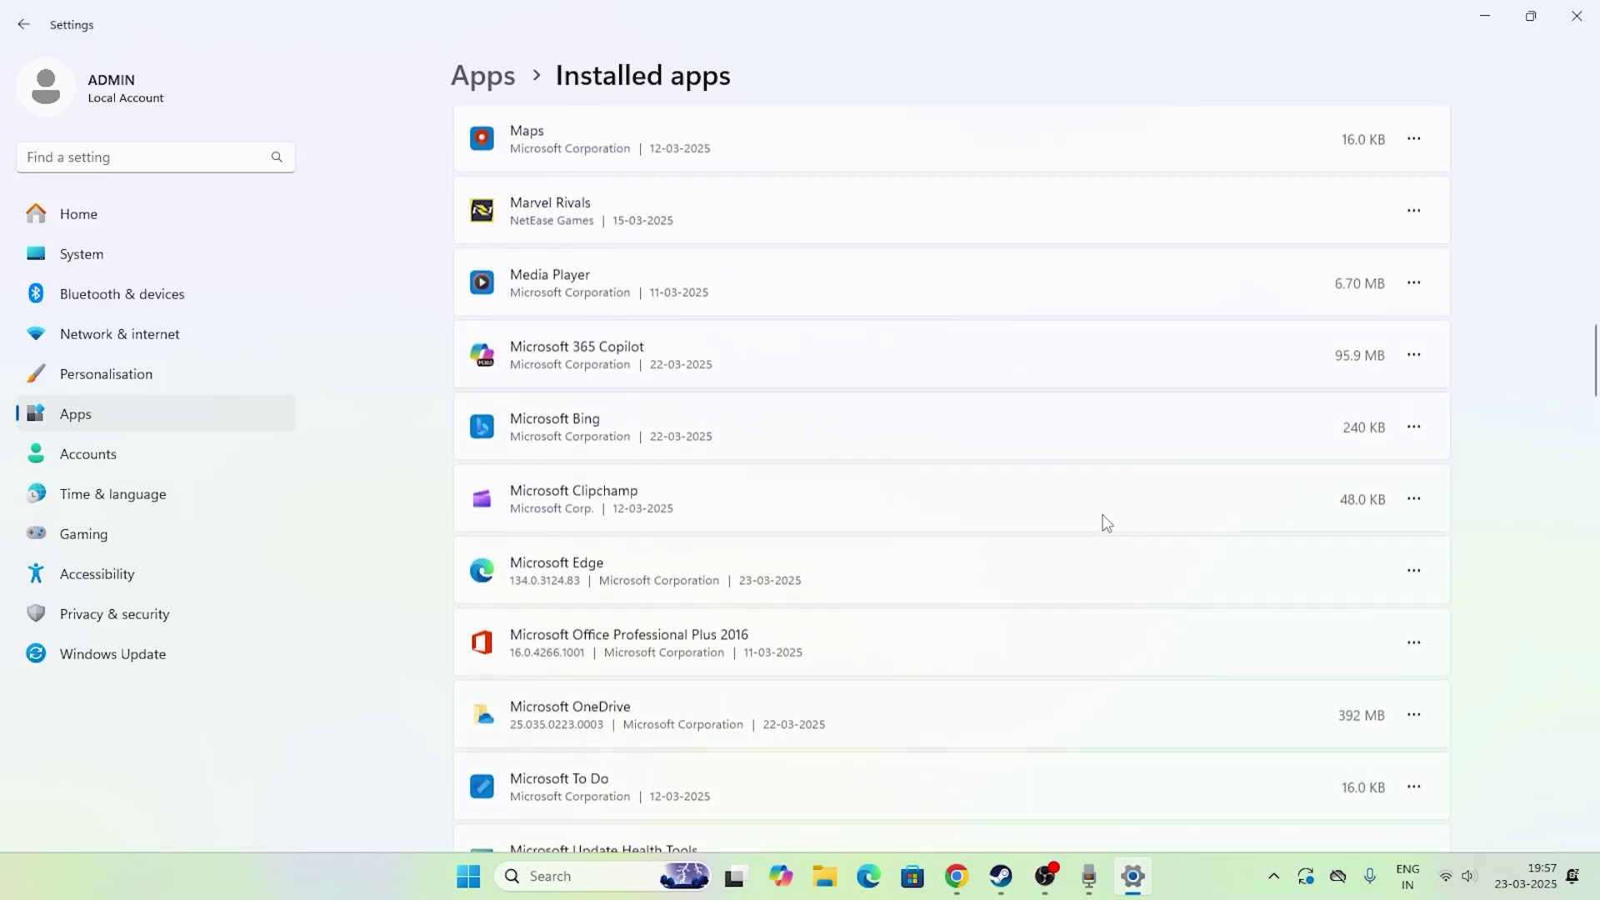
scroll(1106, 522, up, 5)
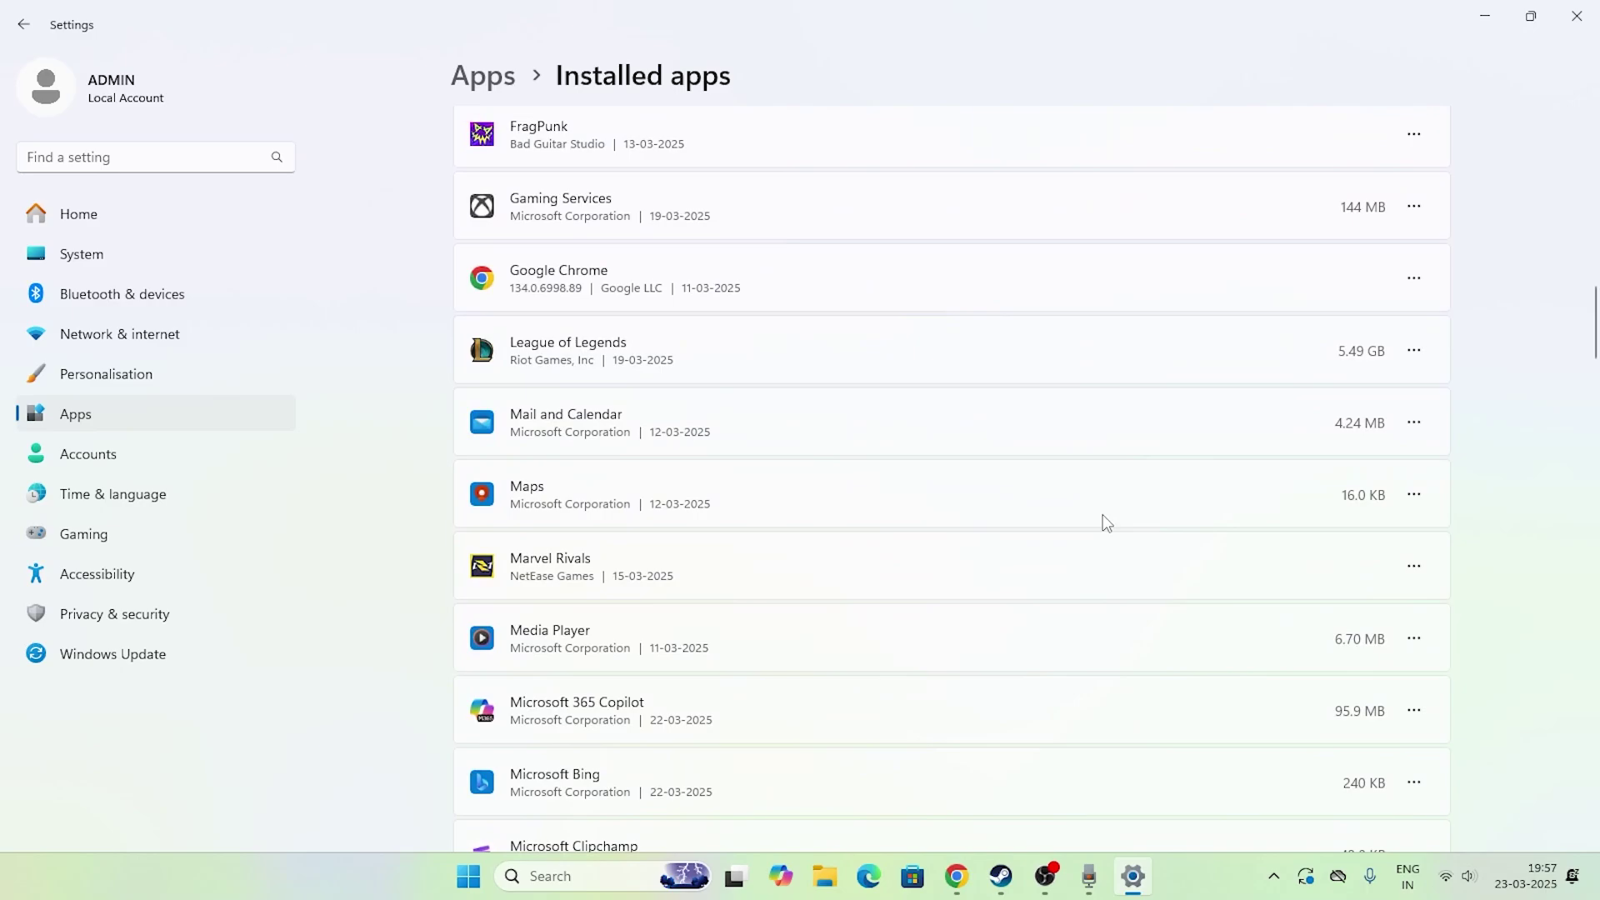
click(1412, 496)
click(1275, 601)
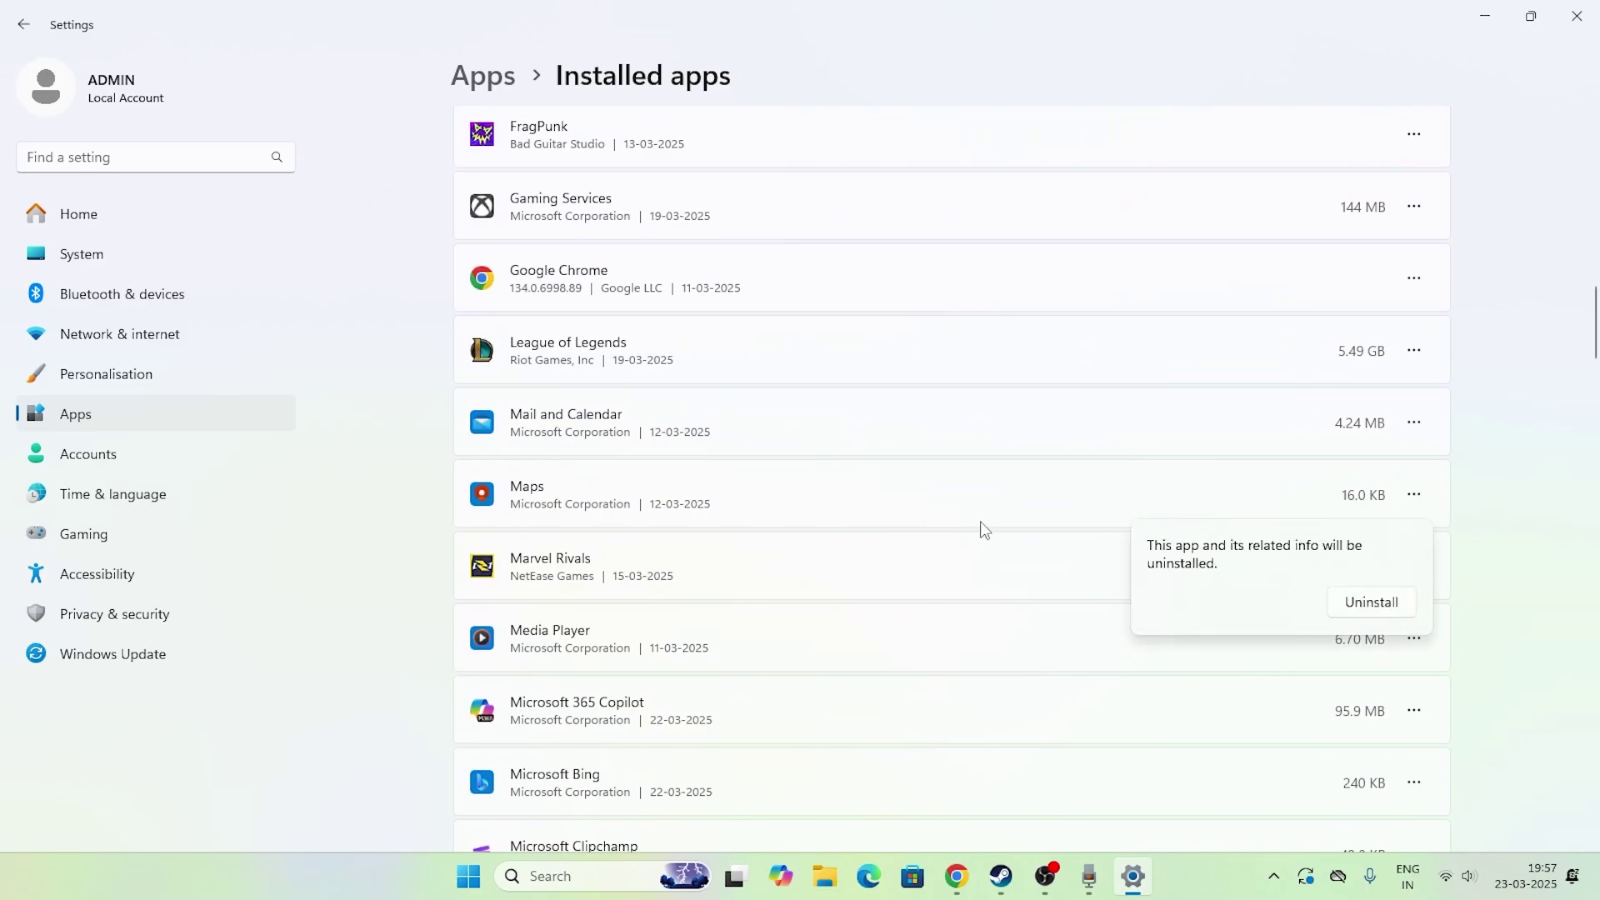
click(1547, 443)
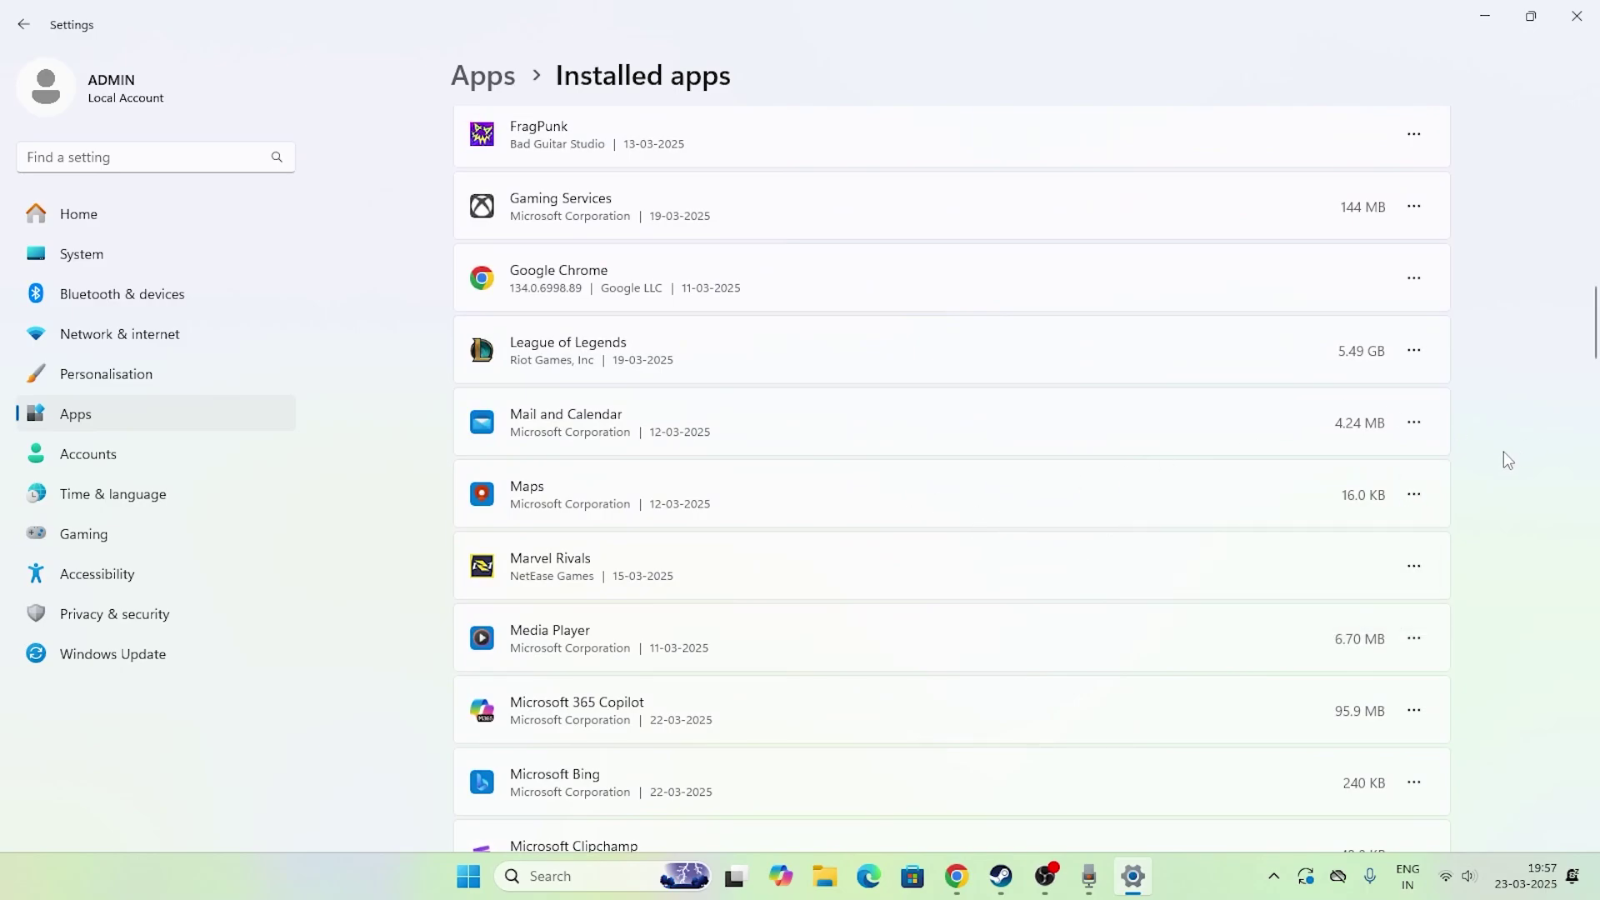
Scroll through the Installed apps list and close Settings.
scroll(1503, 451, up, 5)
scroll(1503, 452, up, 5)
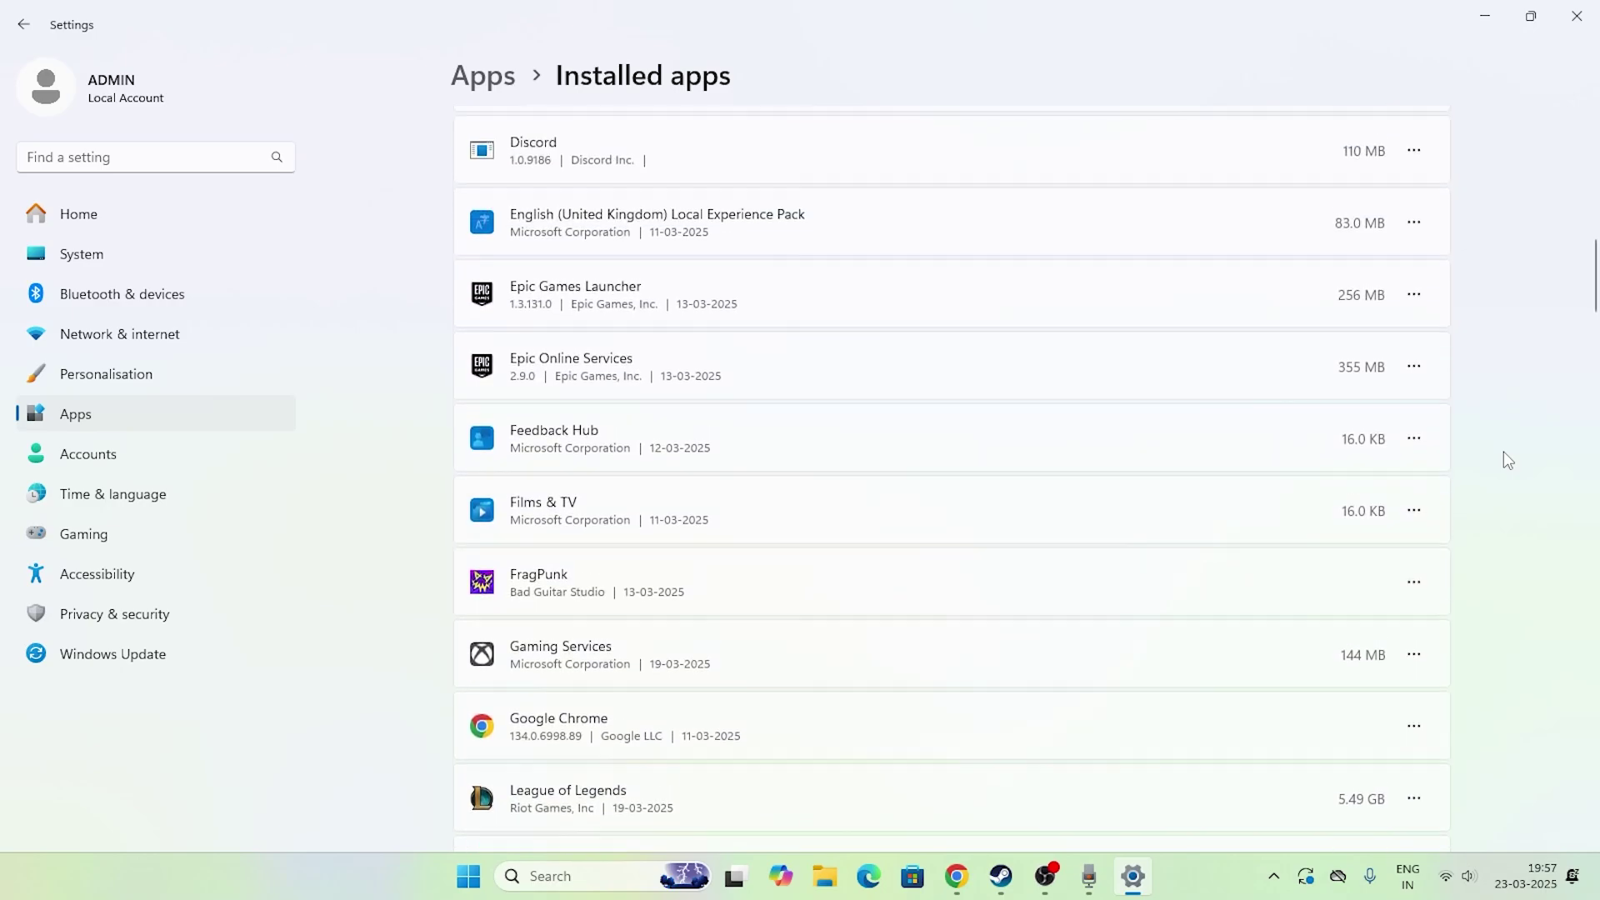
scroll(1503, 452, down, 2)
scroll(1503, 451, down, 12)
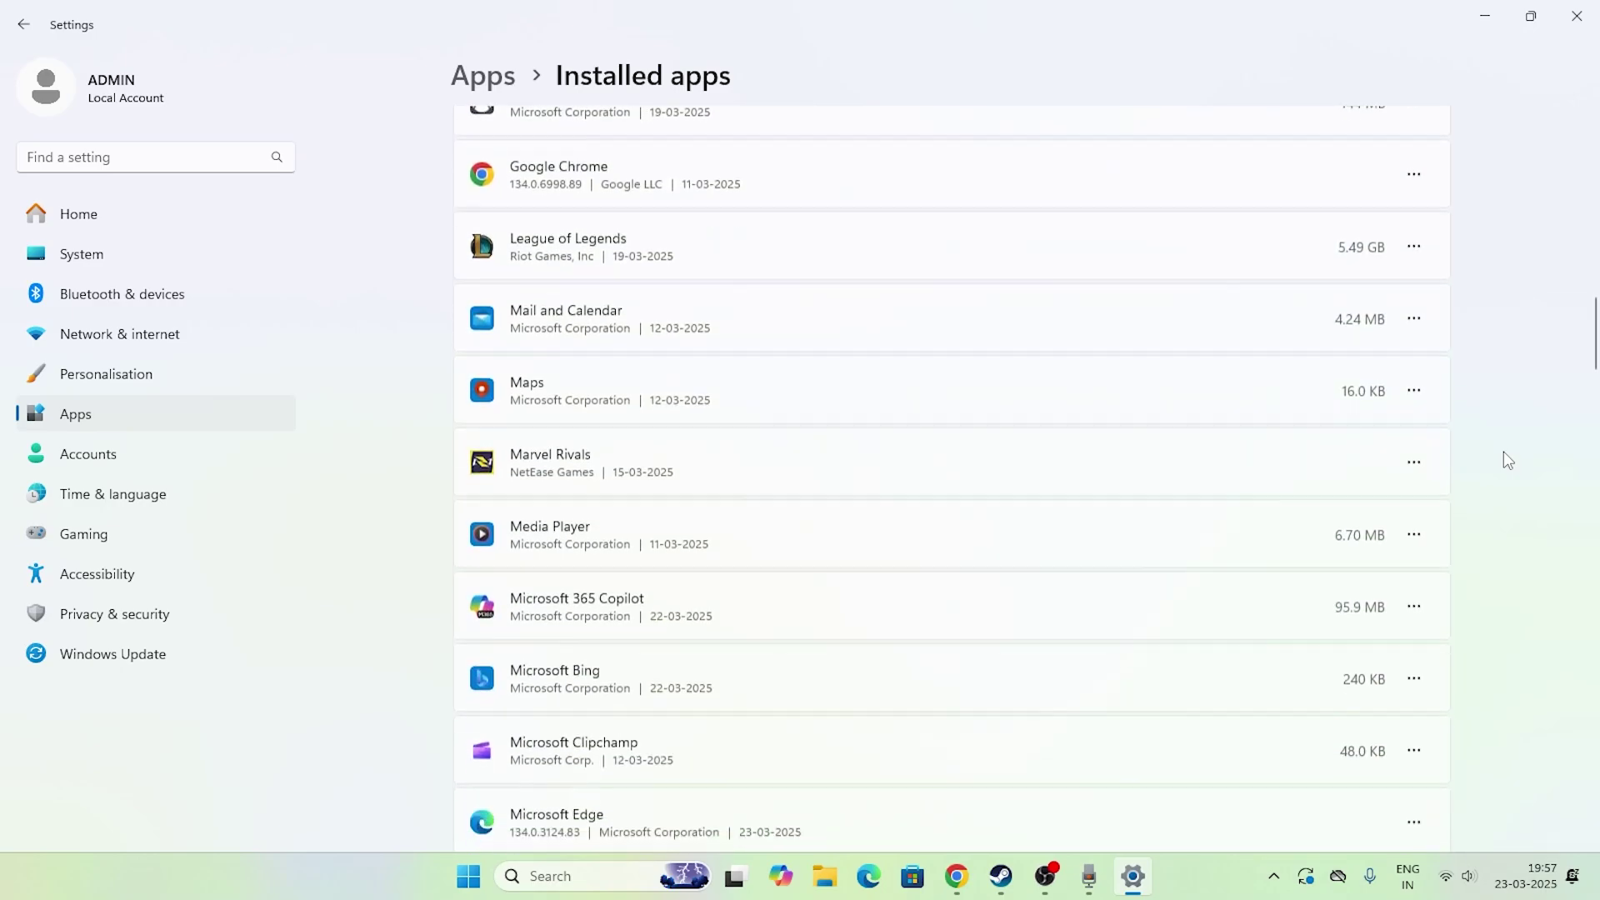
scroll(1503, 452, up, 5)
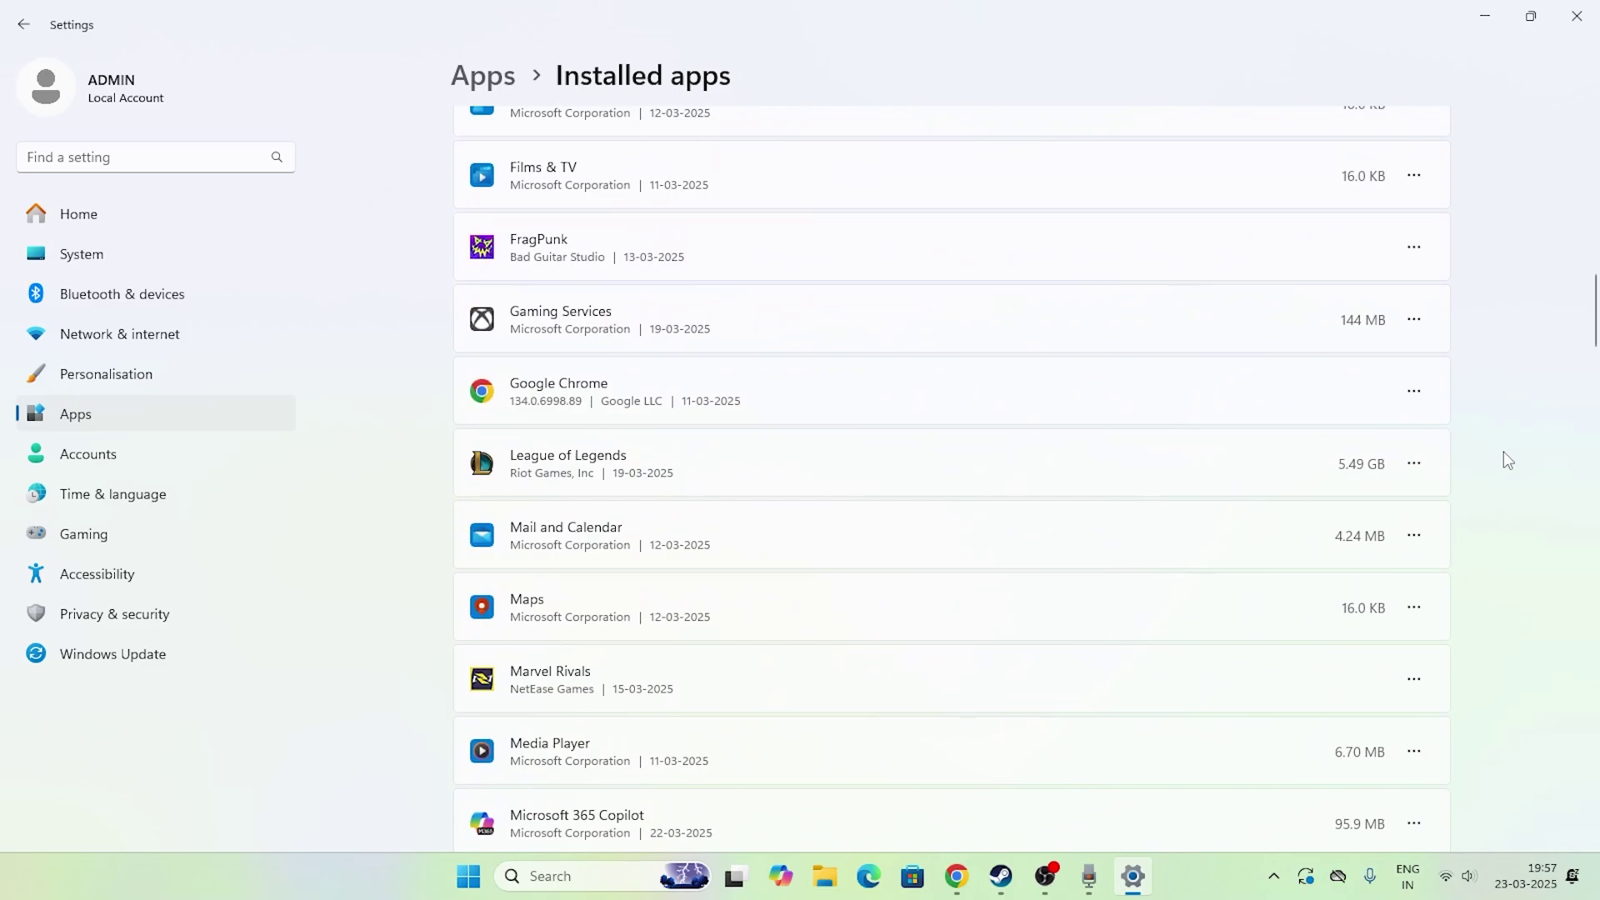
scroll(1504, 454, down, 8)
scroll(1503, 451, down, 9)
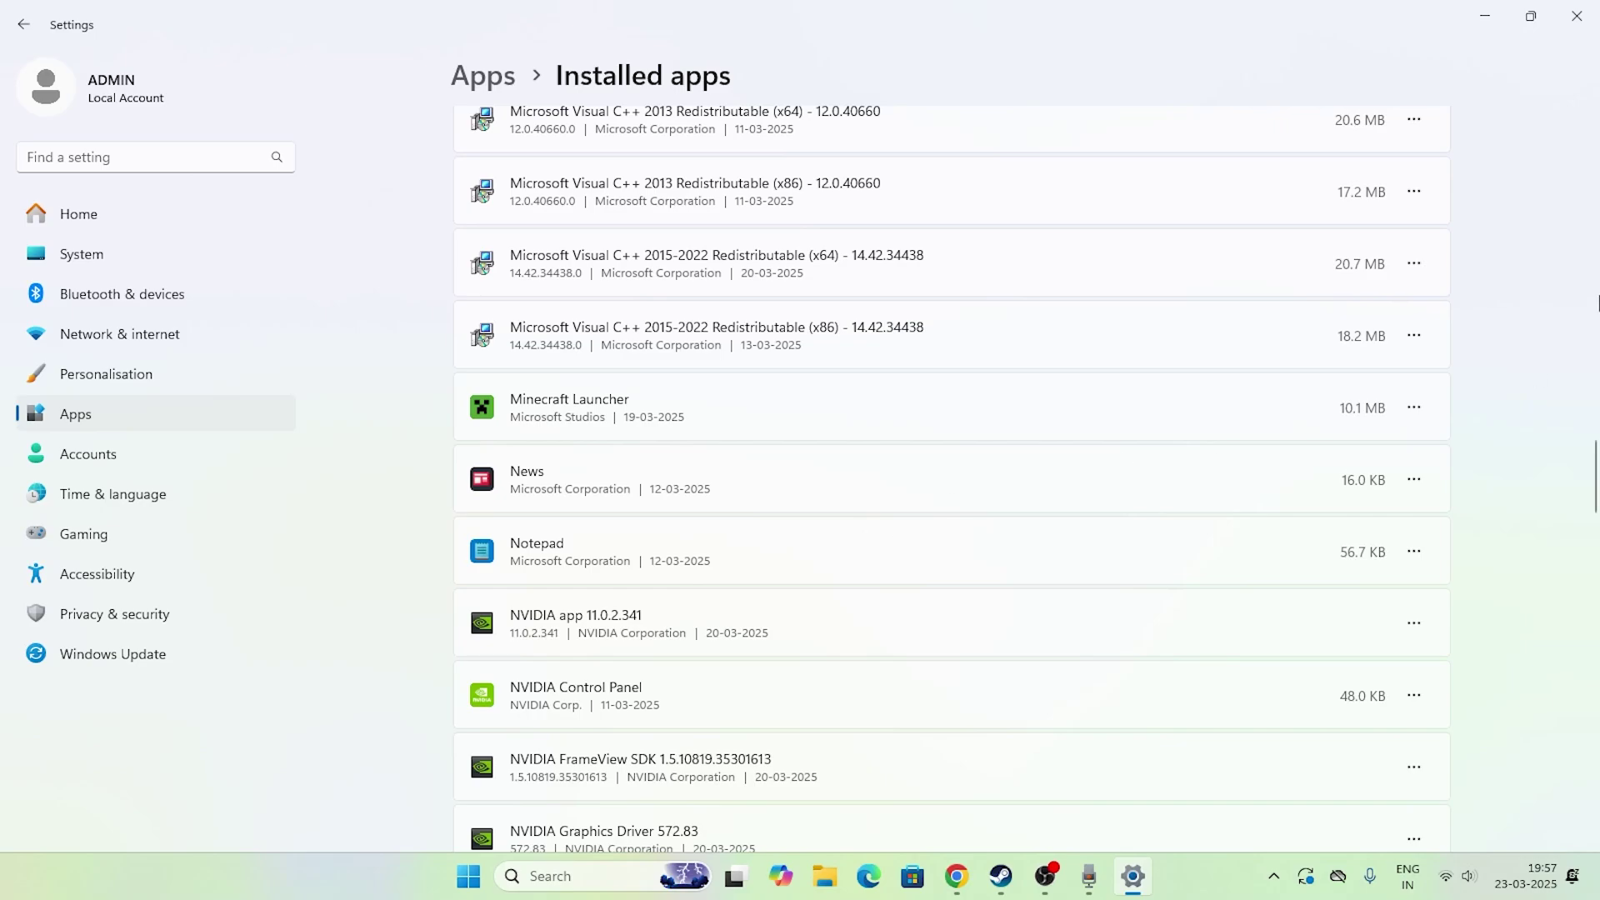
click(1576, 15)
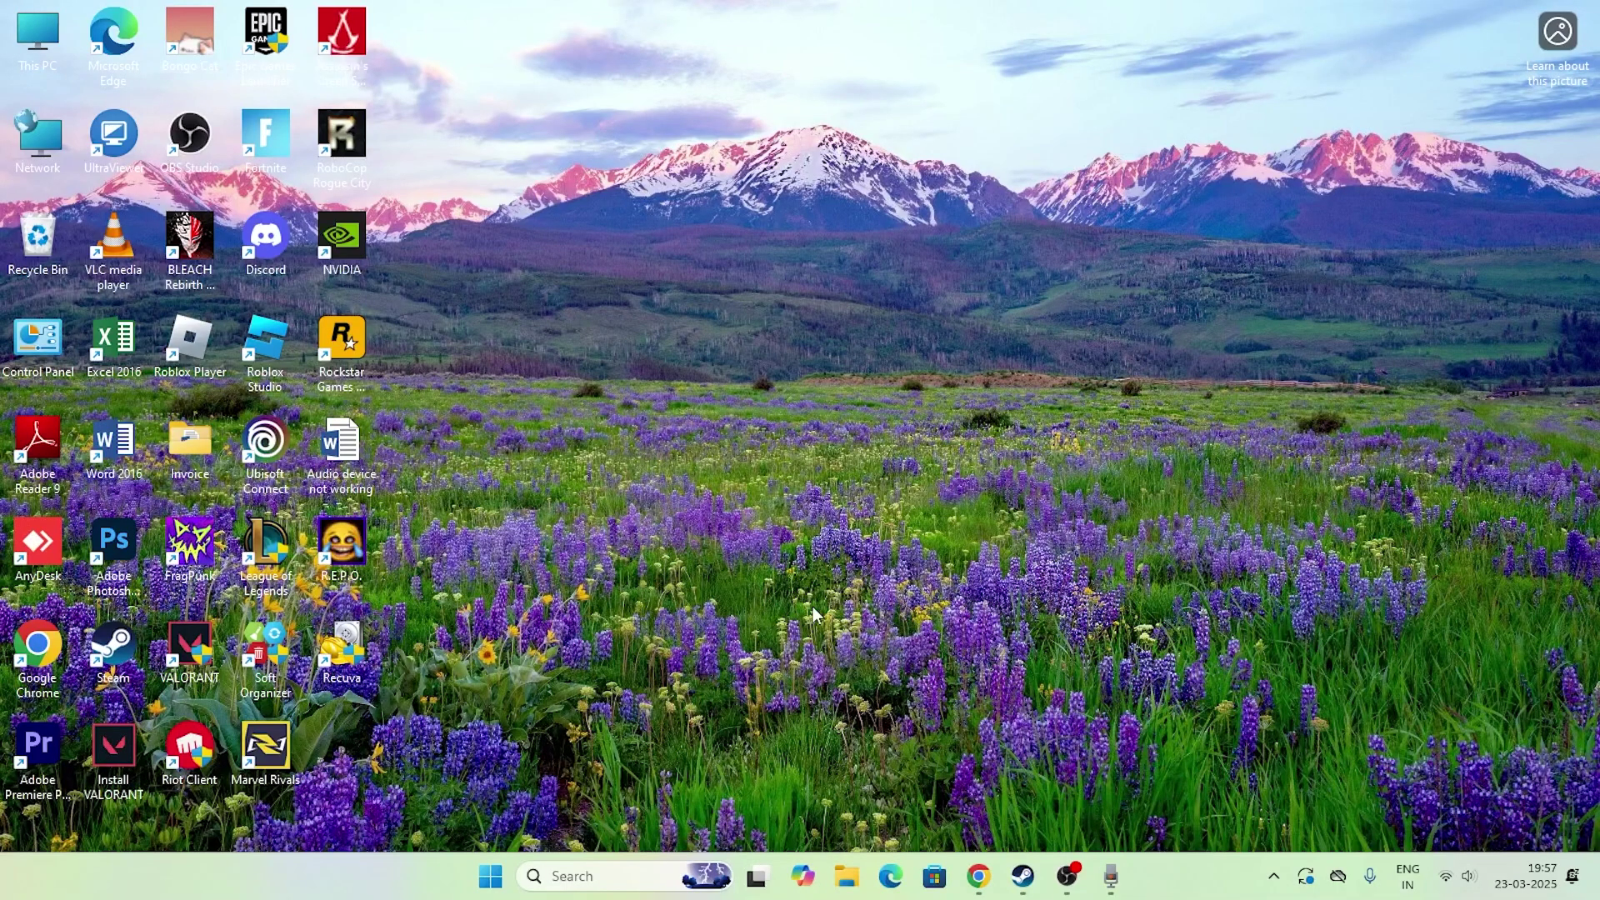
Open Settings from search and go to Apps > Apps for websites.
click(633, 875)
text(settings)
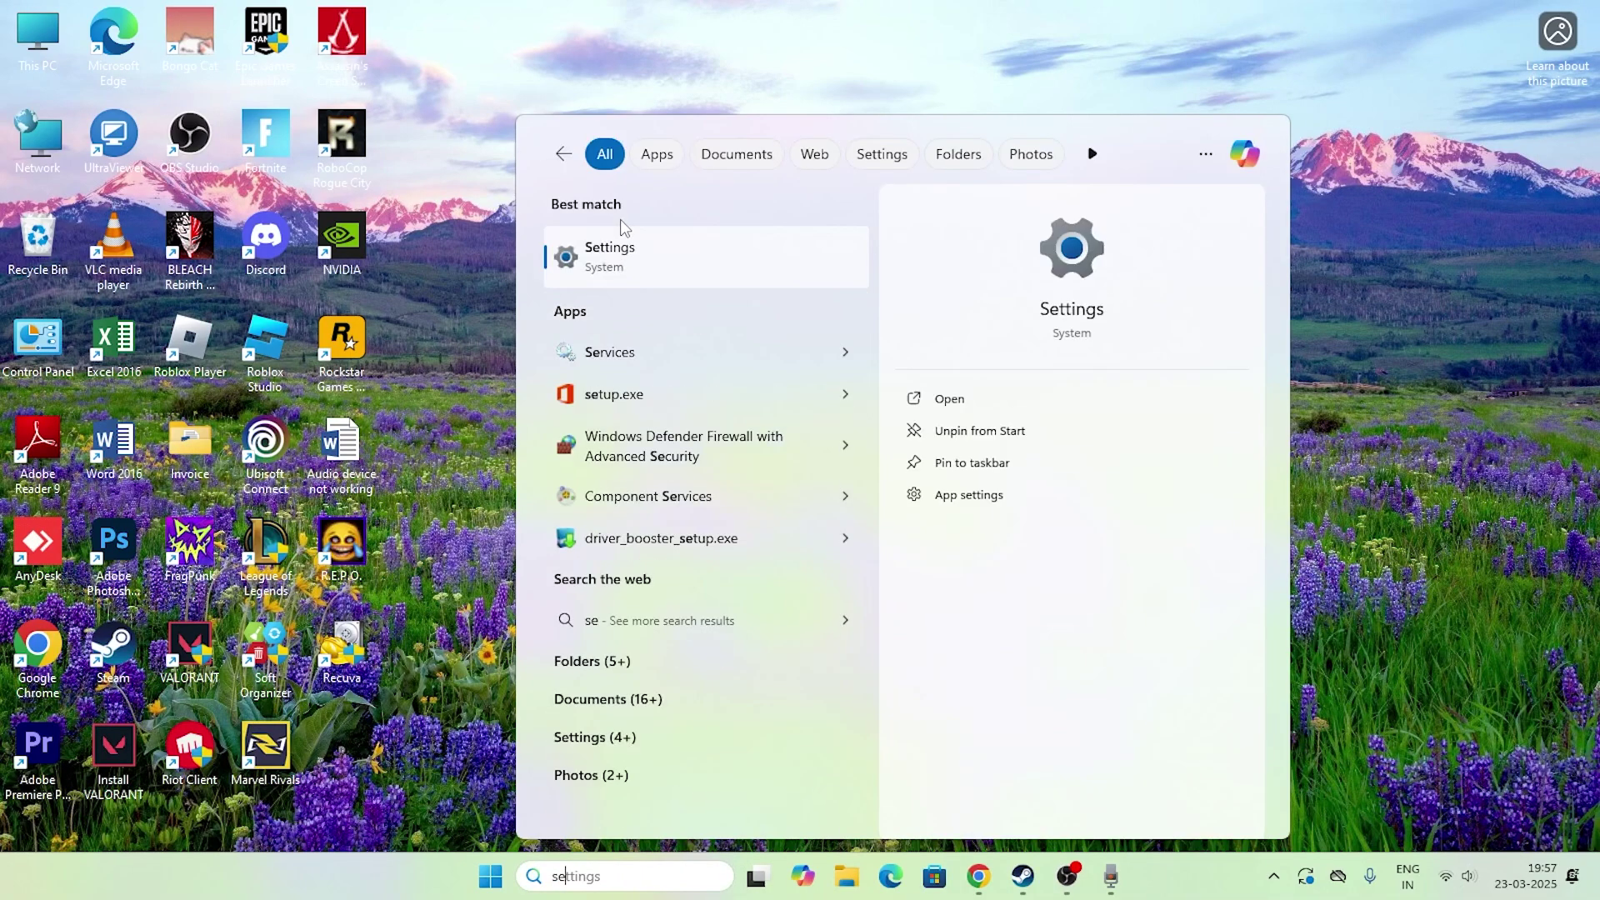
click(617, 249)
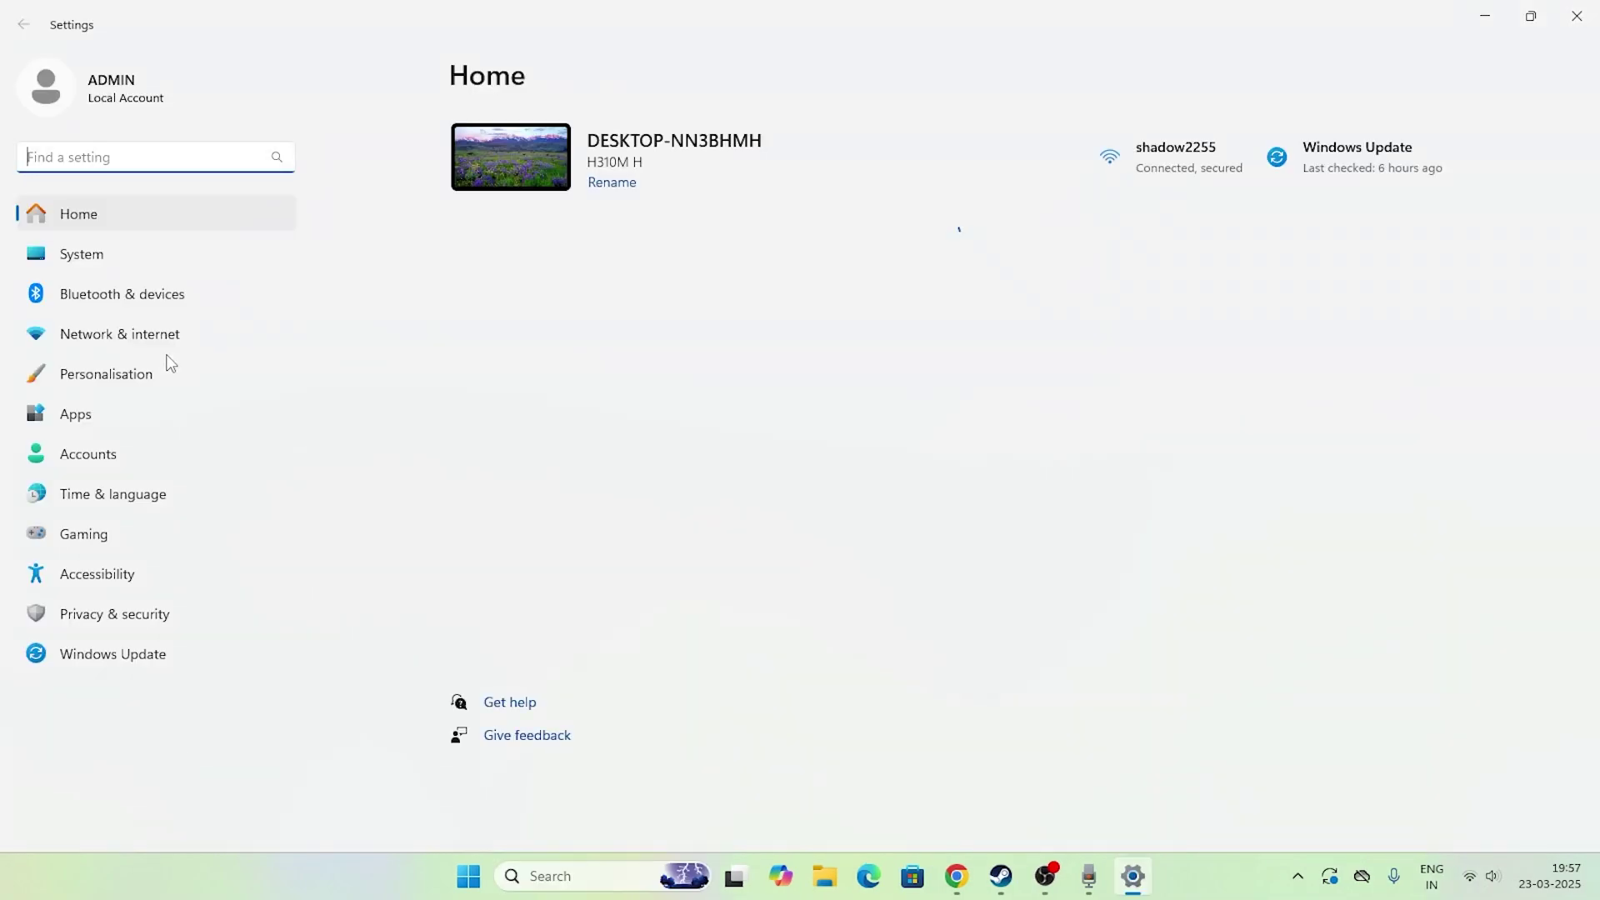
click(95, 423)
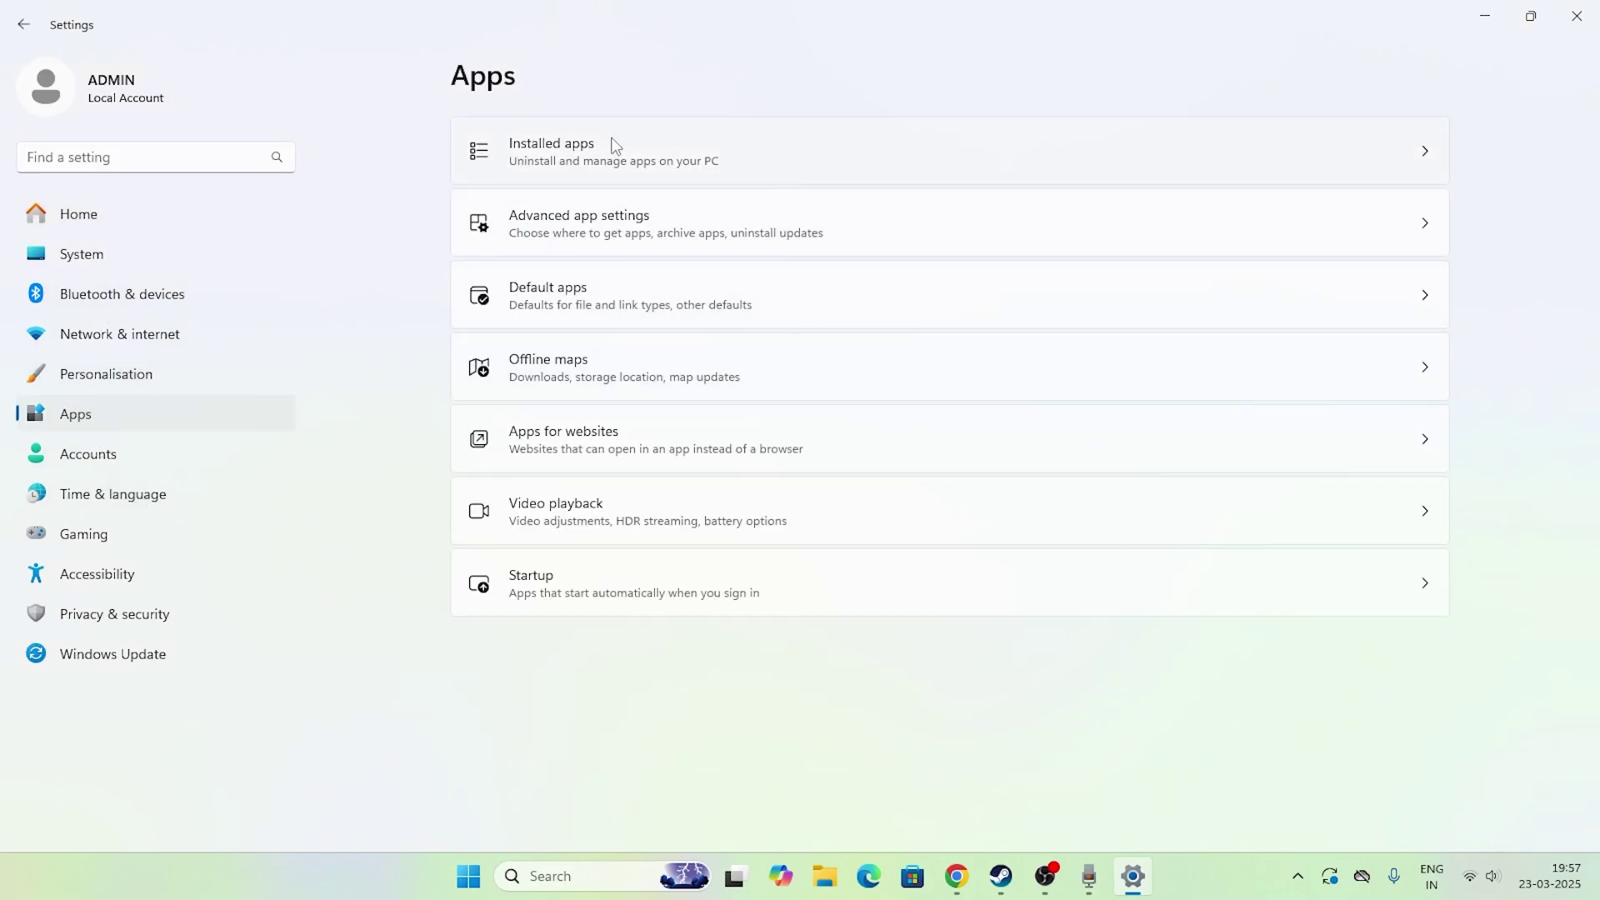
click(578, 433)
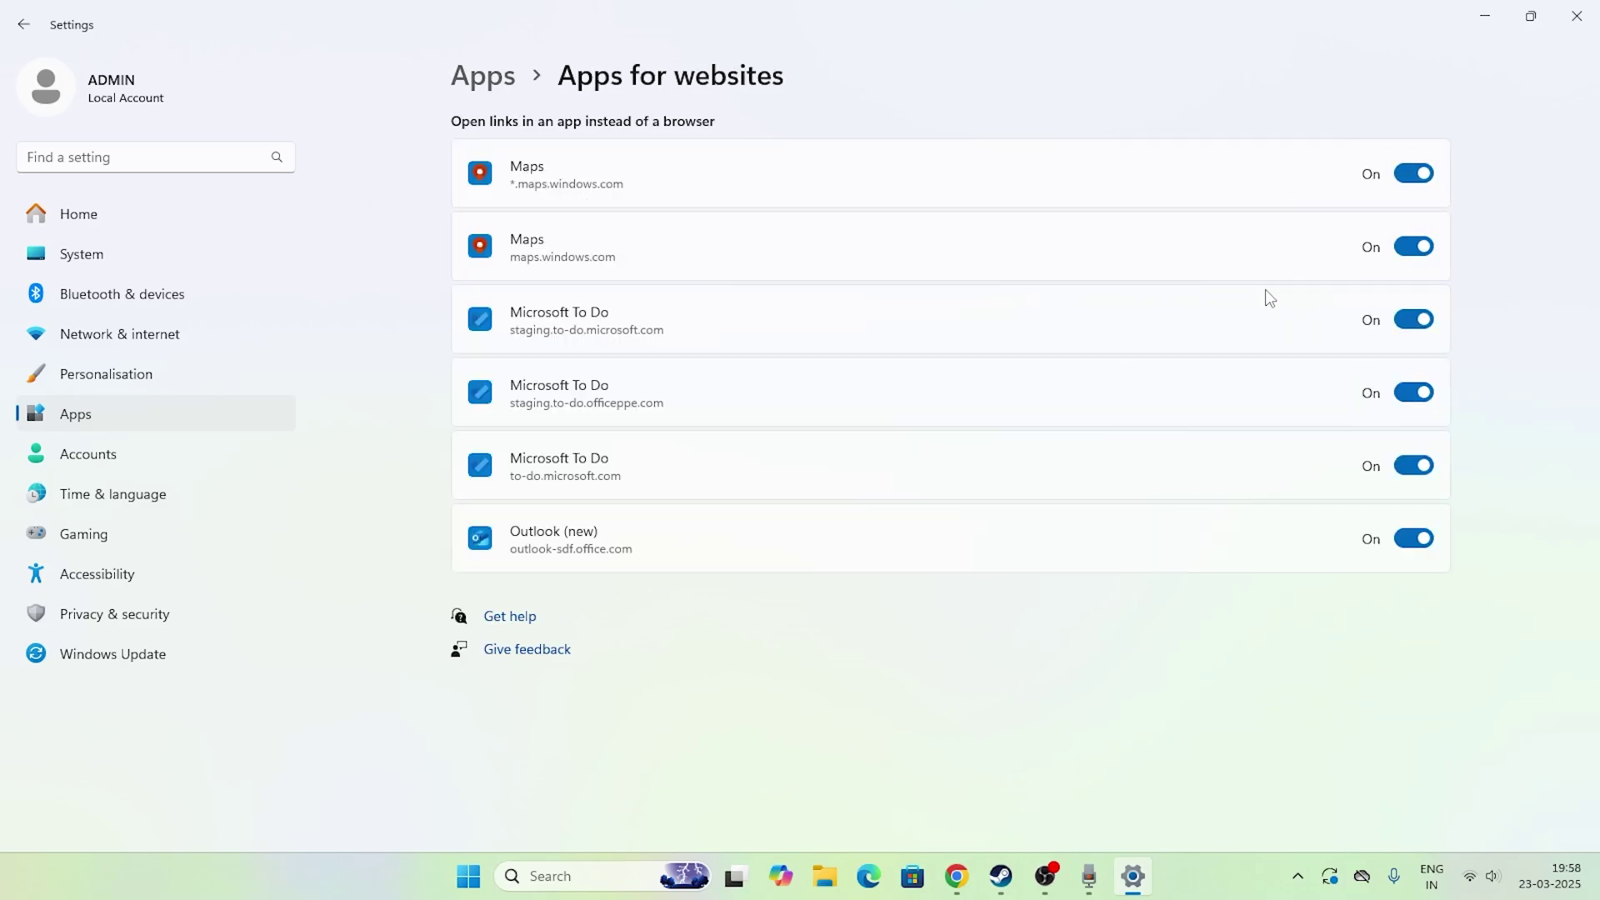
Switch off the three To Do and two Maps website links, then close Settings.
click(1383, 318)
click(1421, 392)
click(1416, 465)
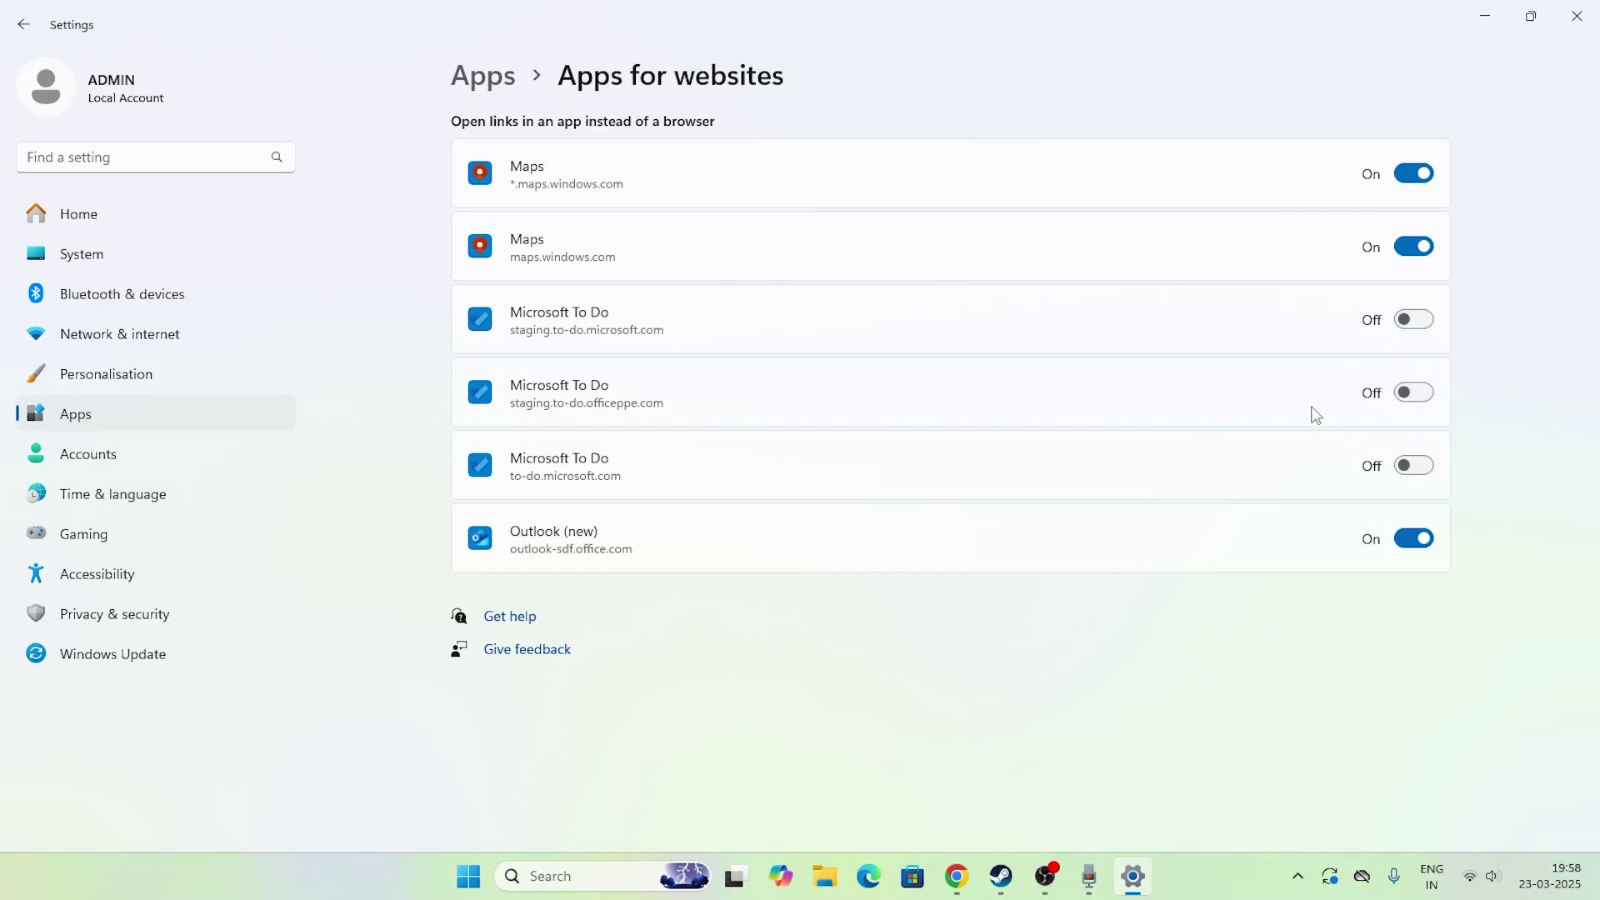
click(1414, 246)
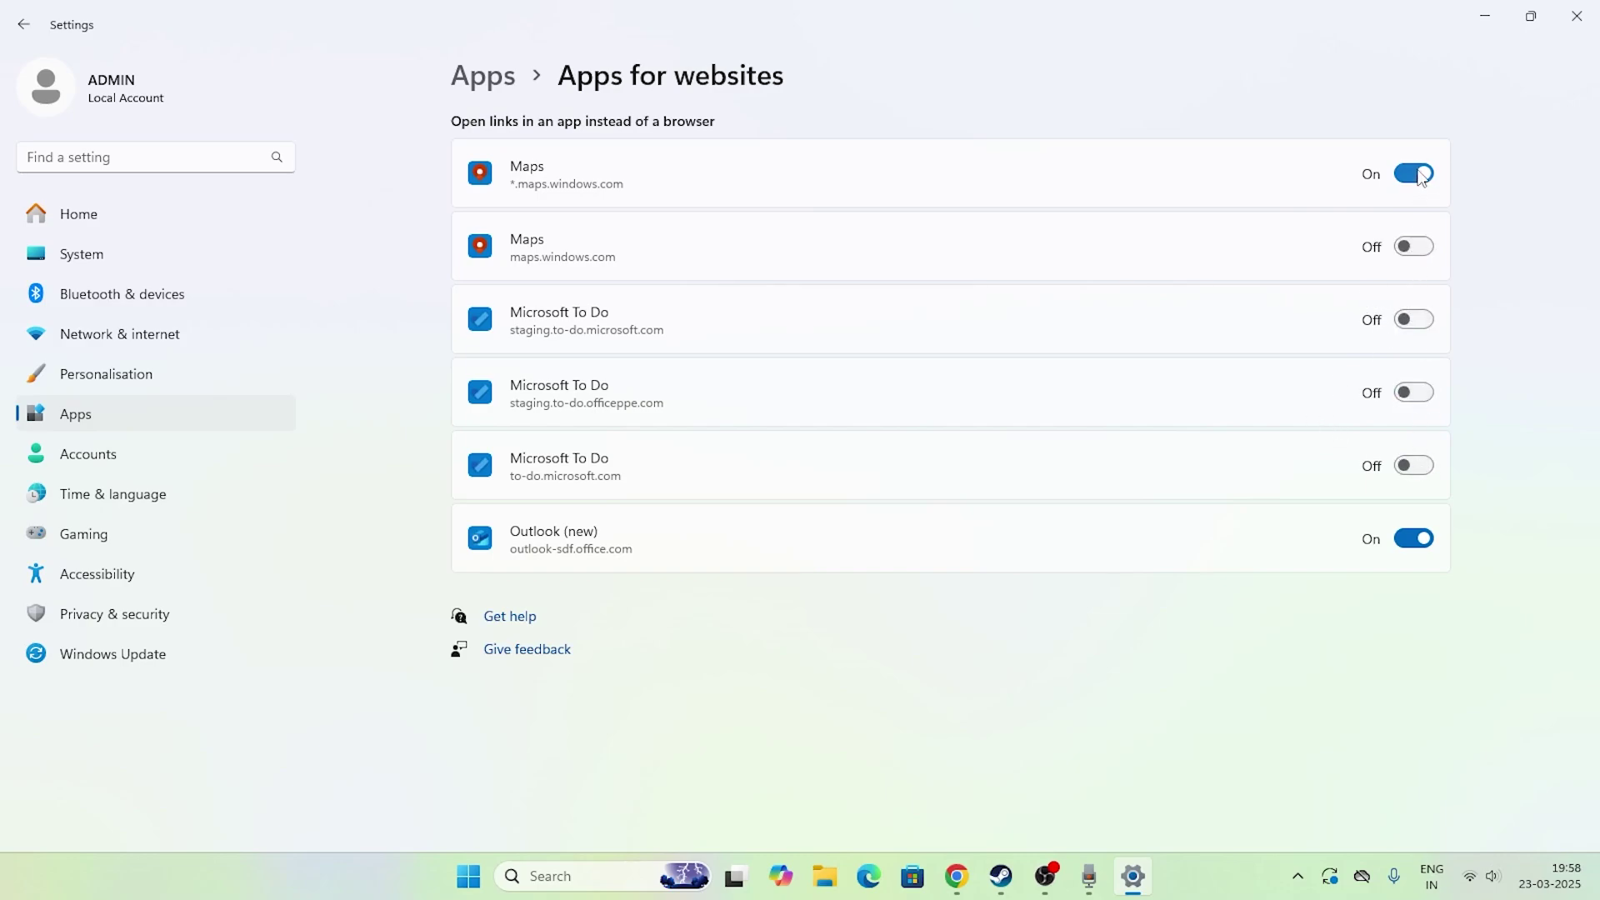
click(1414, 173)
click(1595, 18)
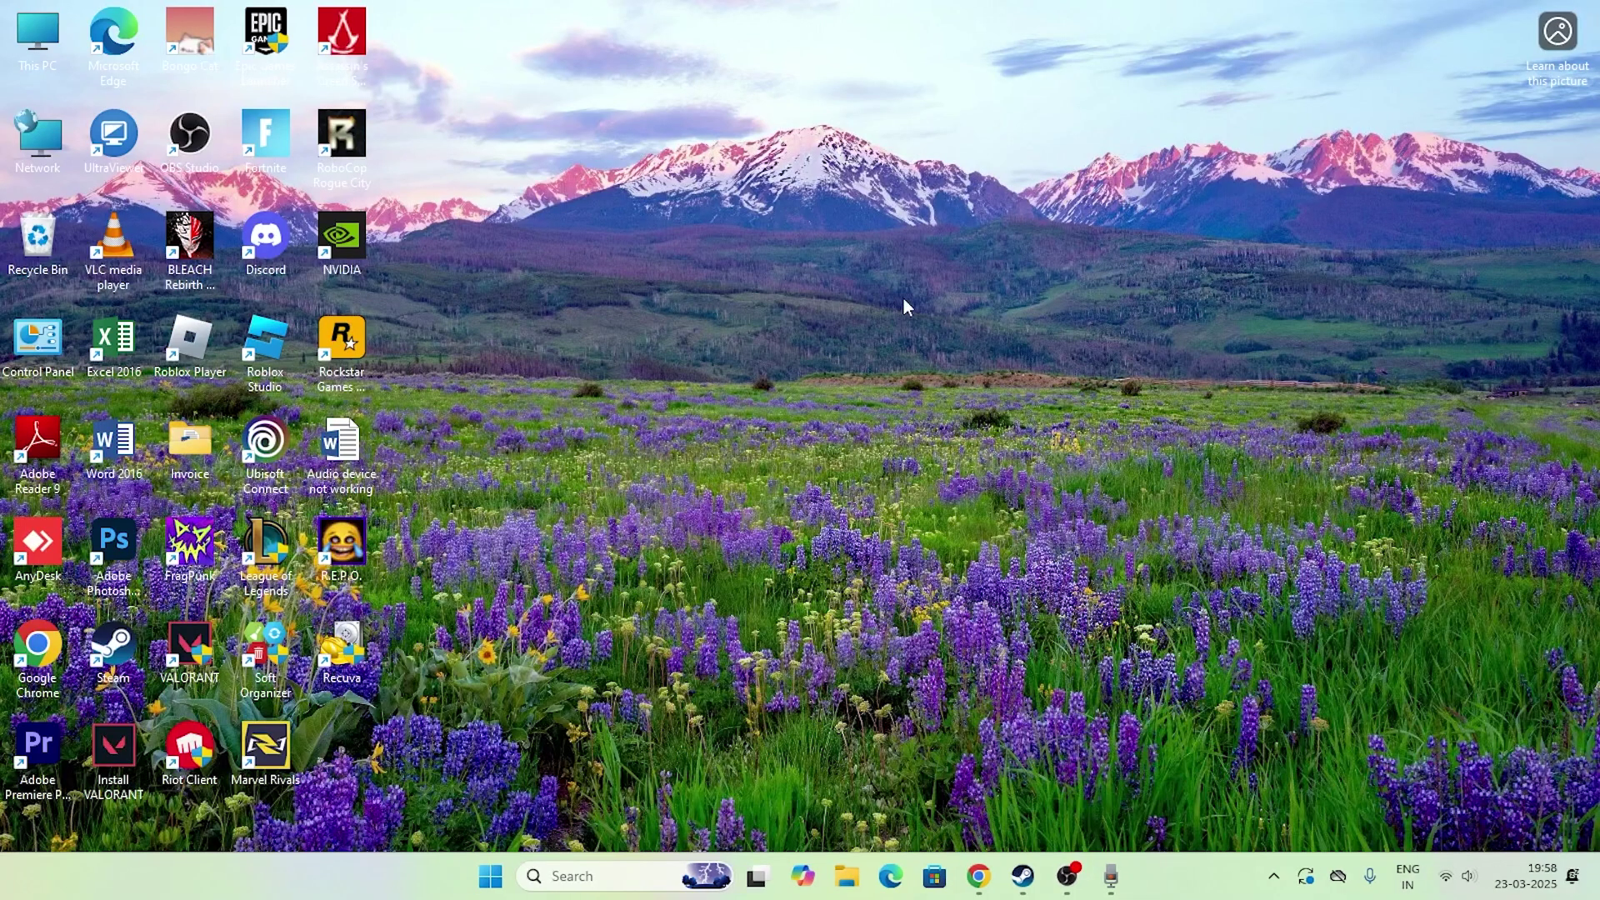
click(574, 870)
text(tas)
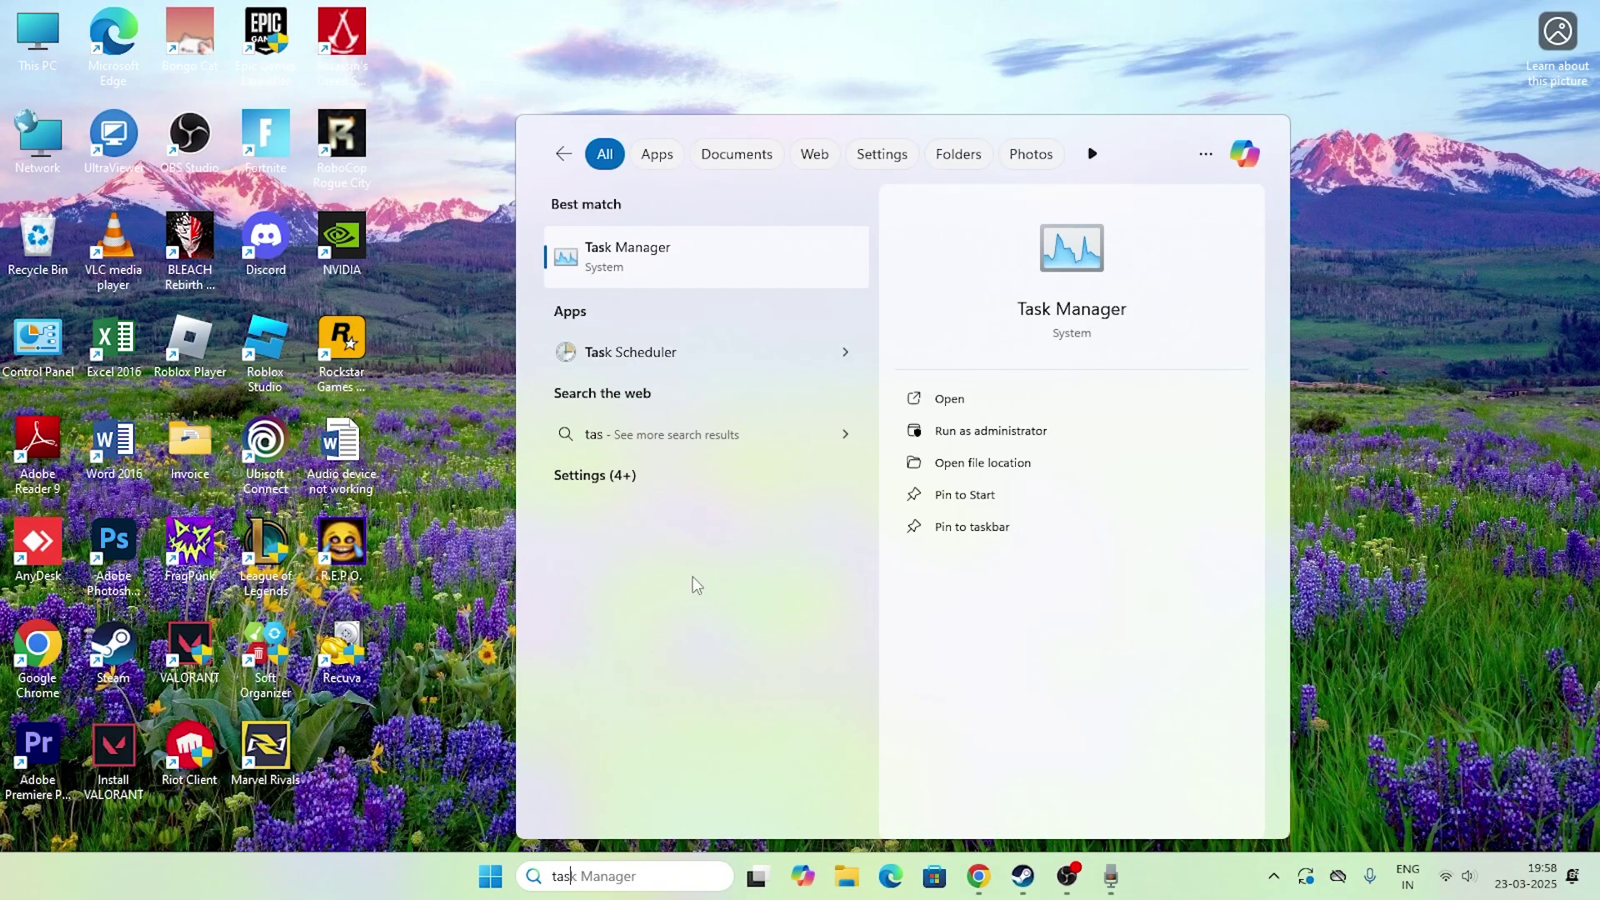
click(647, 264)
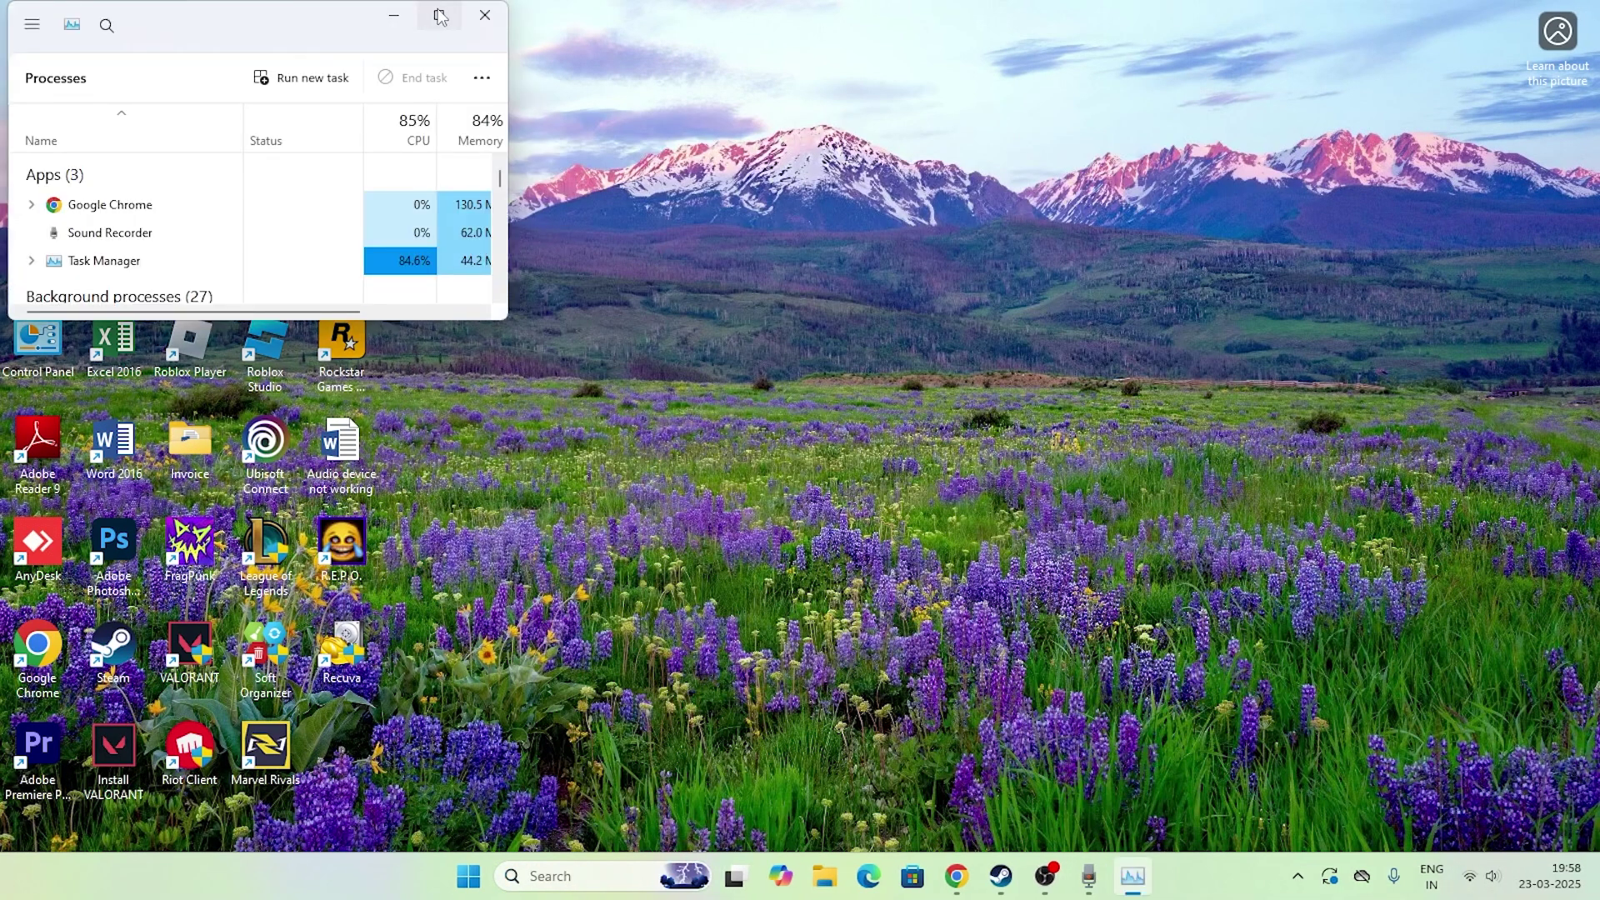
click(439, 15)
click(24, 150)
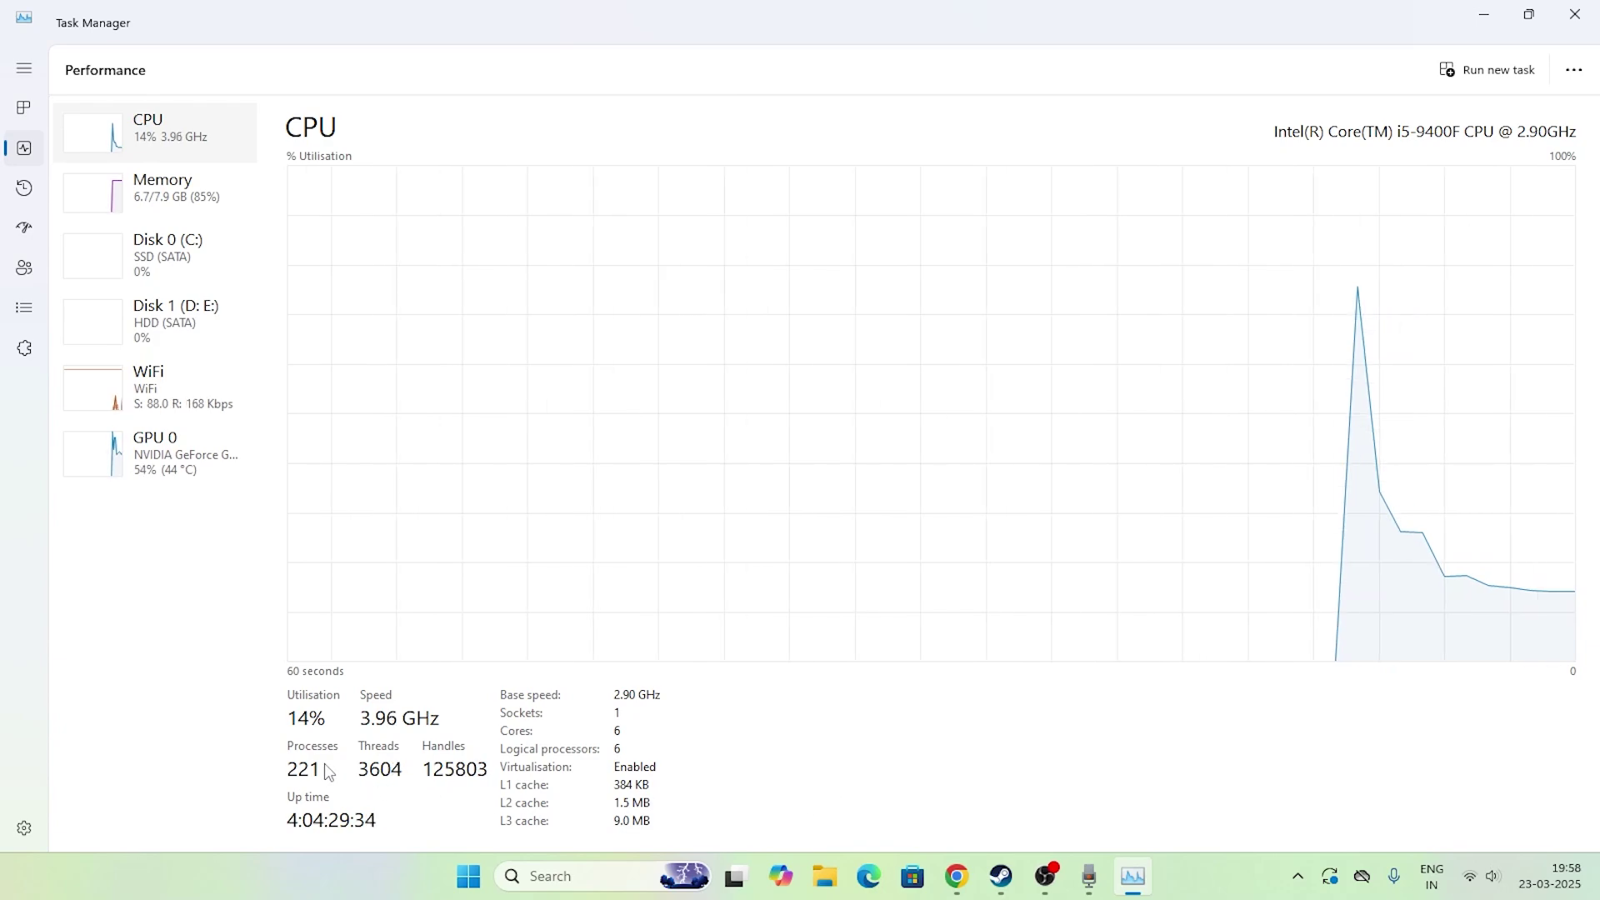
click(1574, 14)
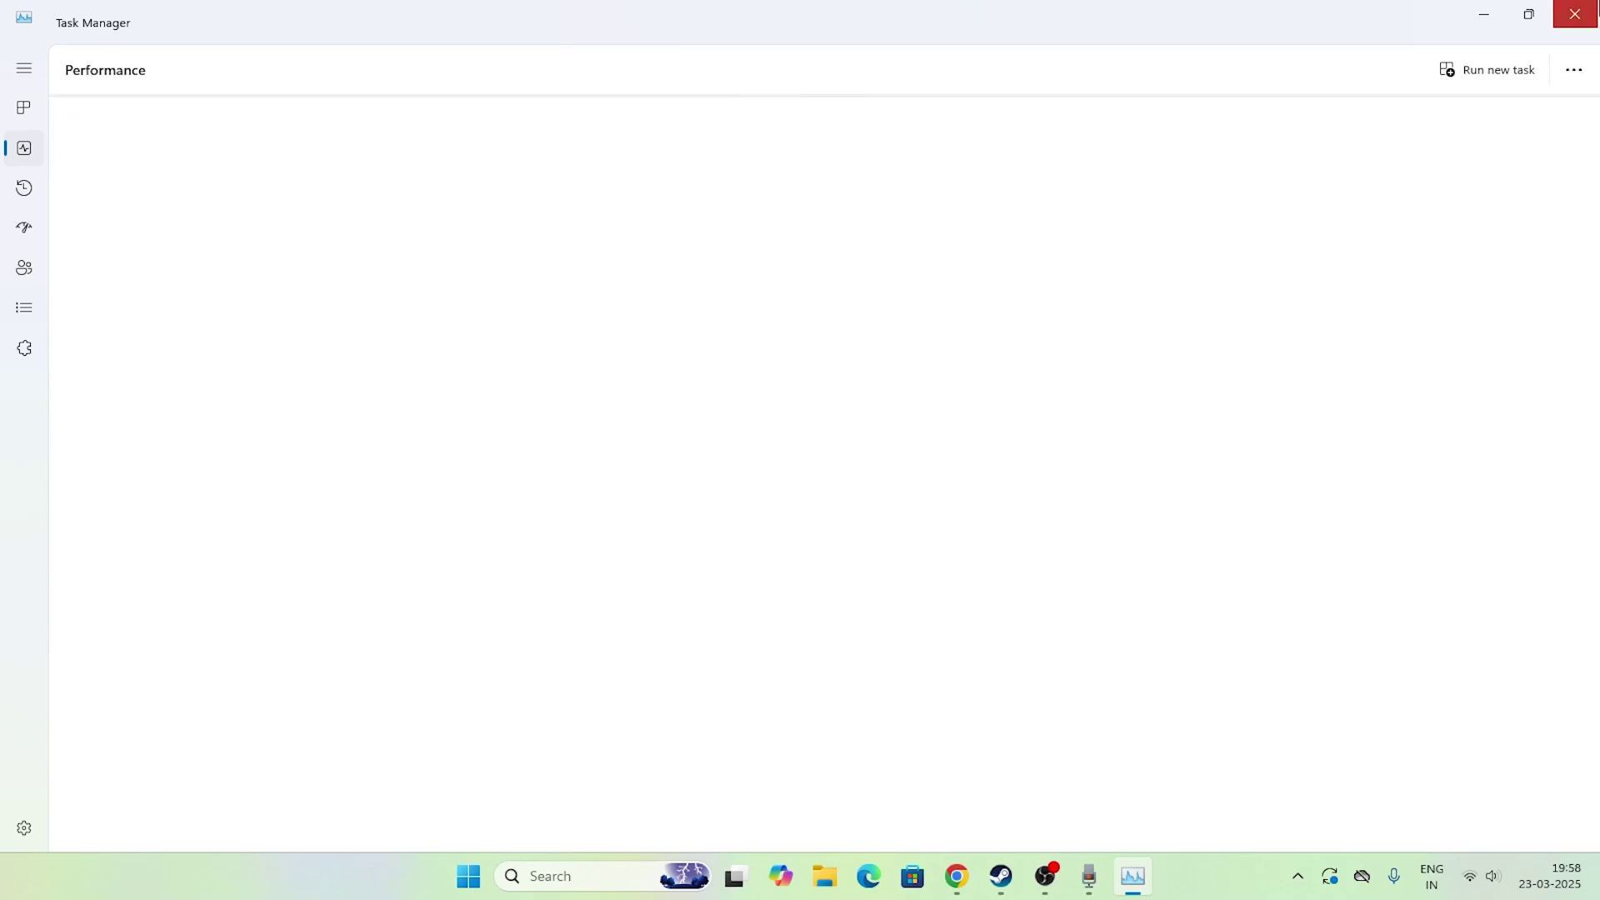
right_click(875, 140)
click(949, 224)
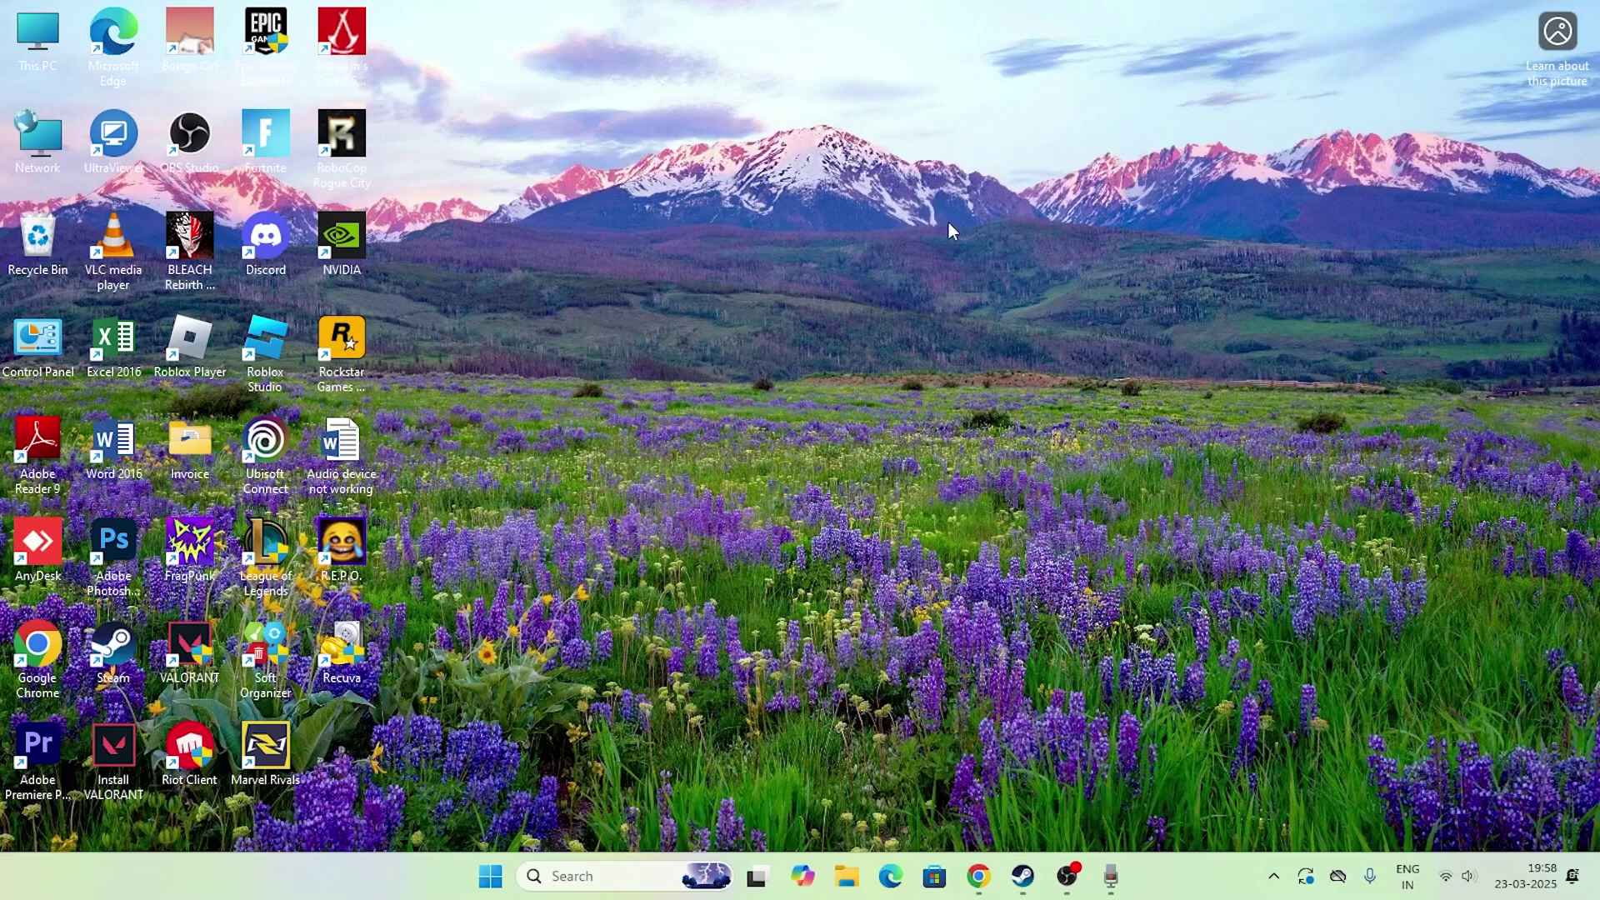